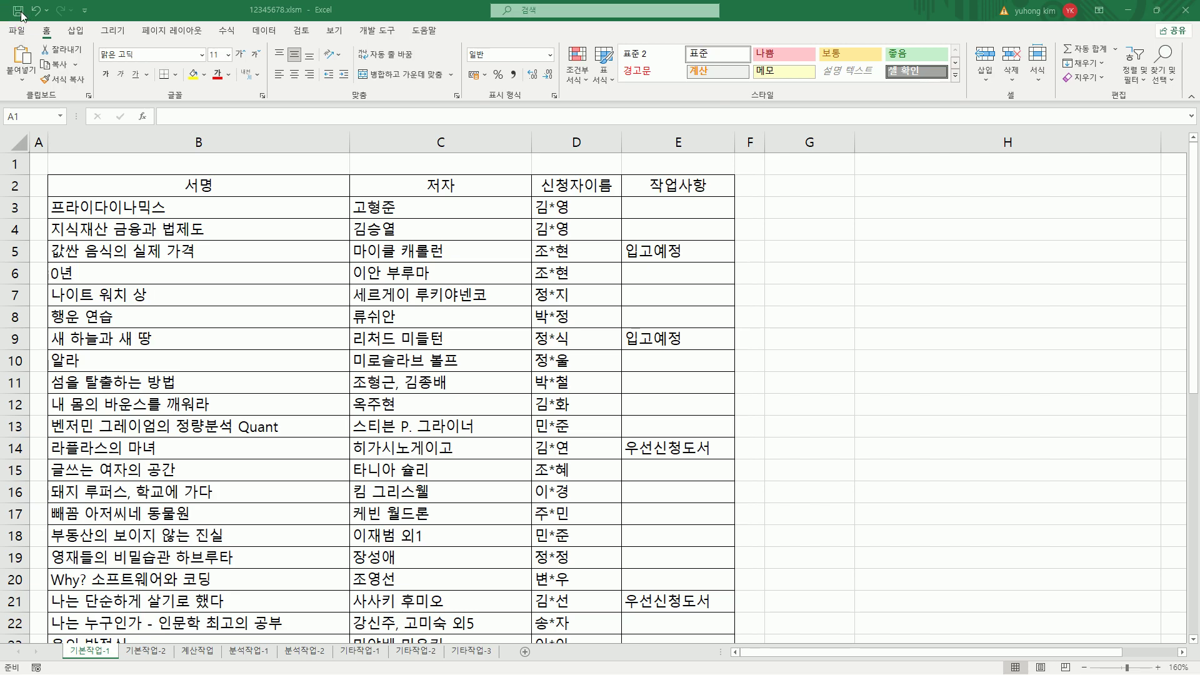
- Save the workbook
left_click(21, 13)
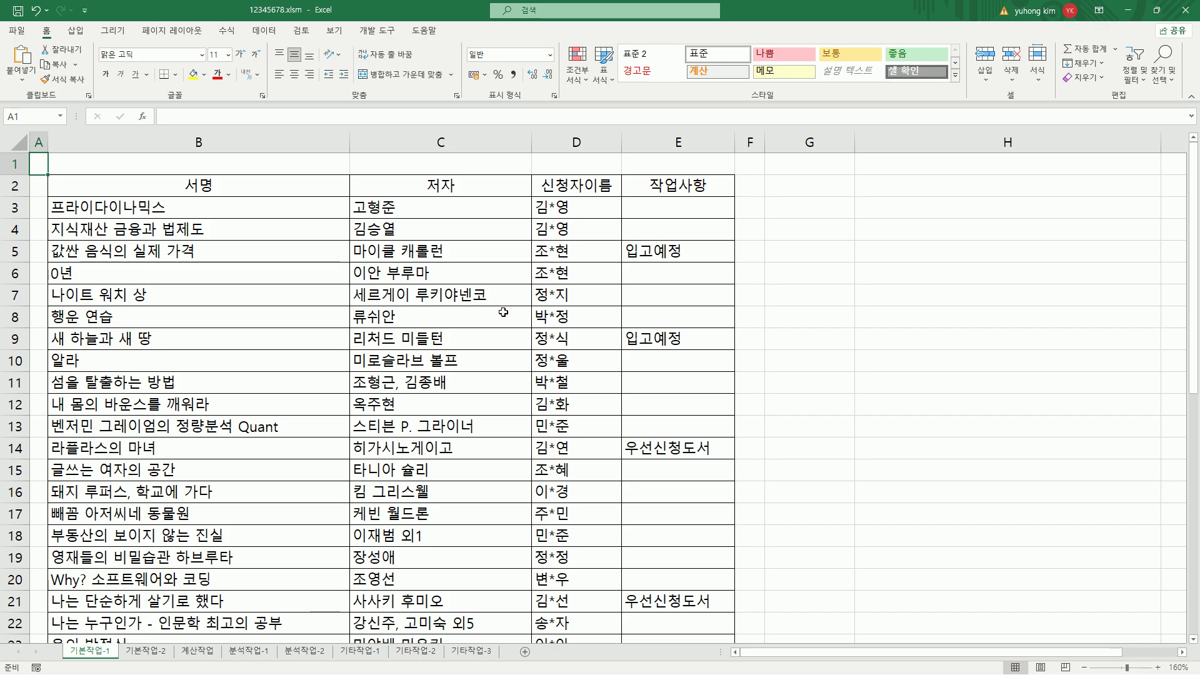
left_click(17, 11)
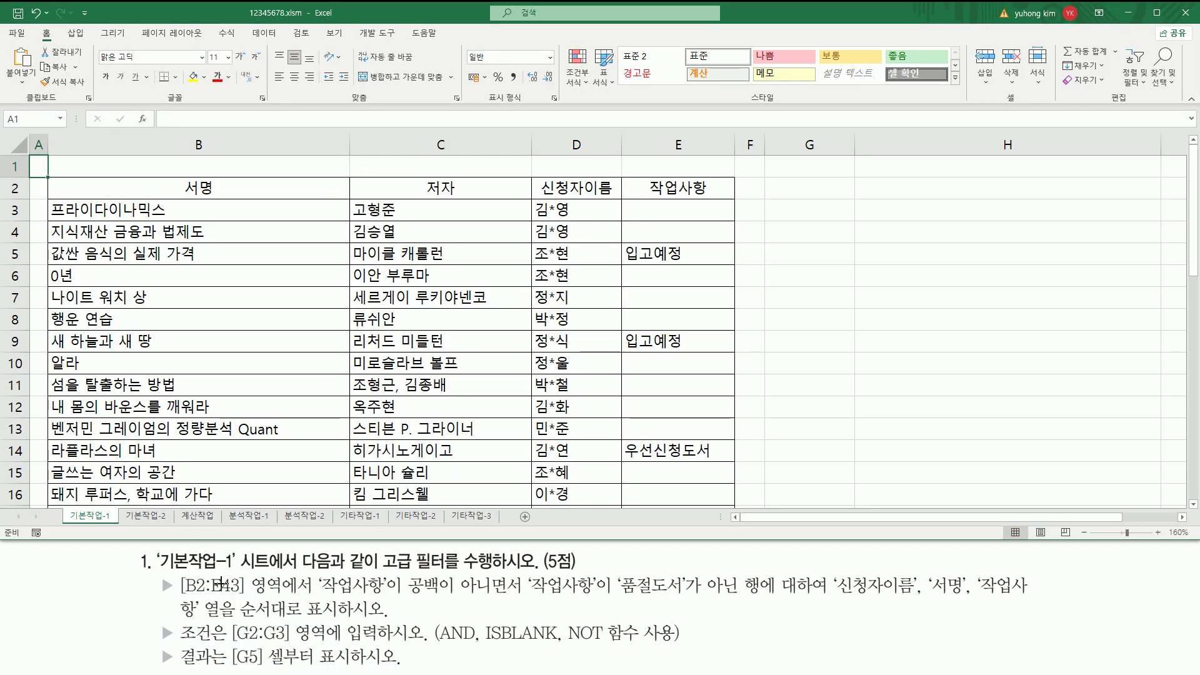
- Look through the book request table in B2:E43 on the 기본작업-1 sheet, down to its last row
left_click_drag(155, 572, 237, 571)
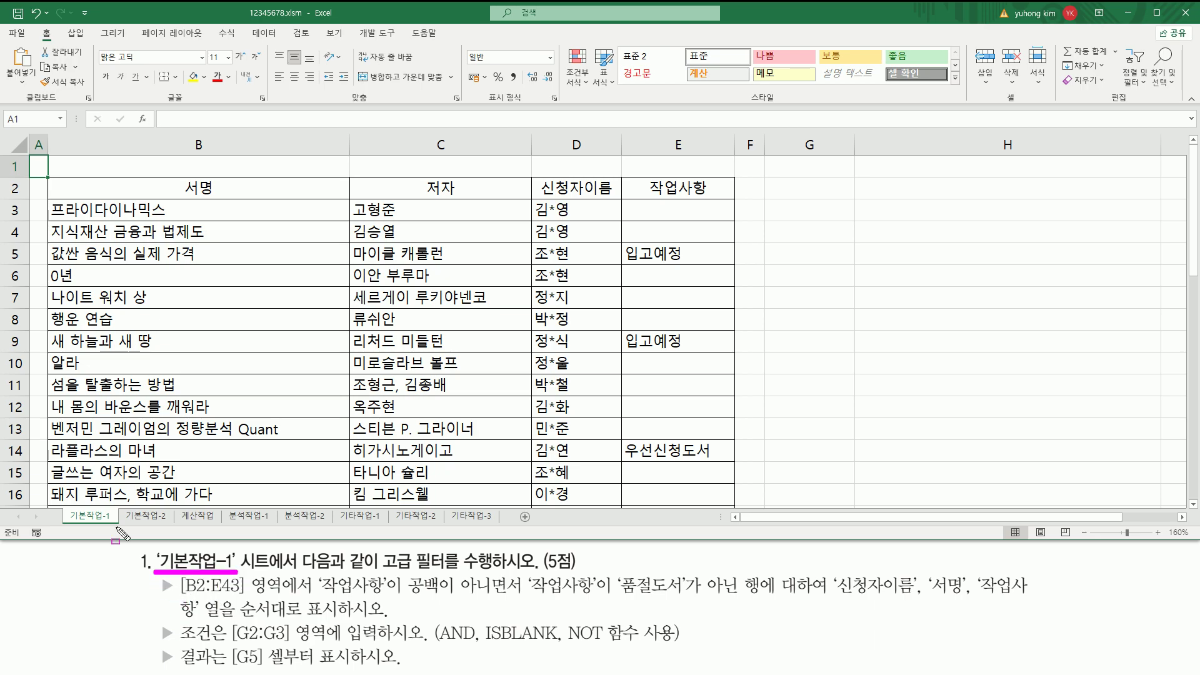
mouse_move(116, 507)
left_mouse_down()
mouse_move(65, 524)
mouse_move(119, 508)
mouse_move(118, 524)
left_mouse_up()
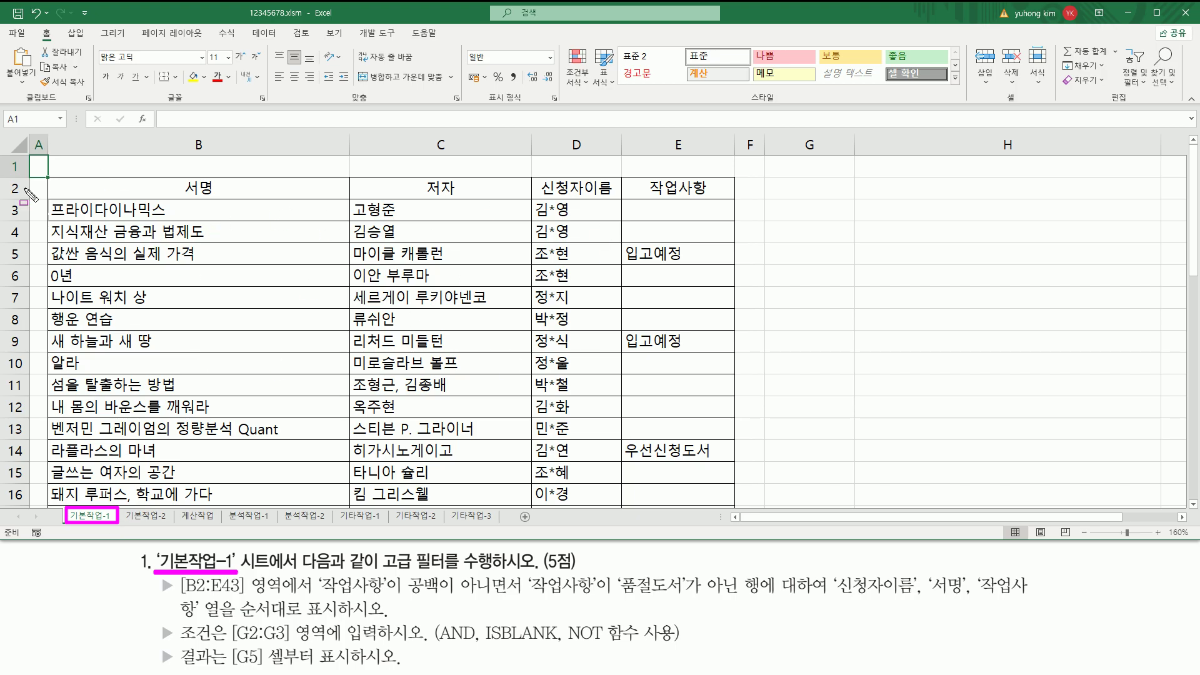
mouse_move(49, 176)
left_mouse_down()
mouse_move(50, 216)
mouse_move(672, 465)
left_mouse_up()
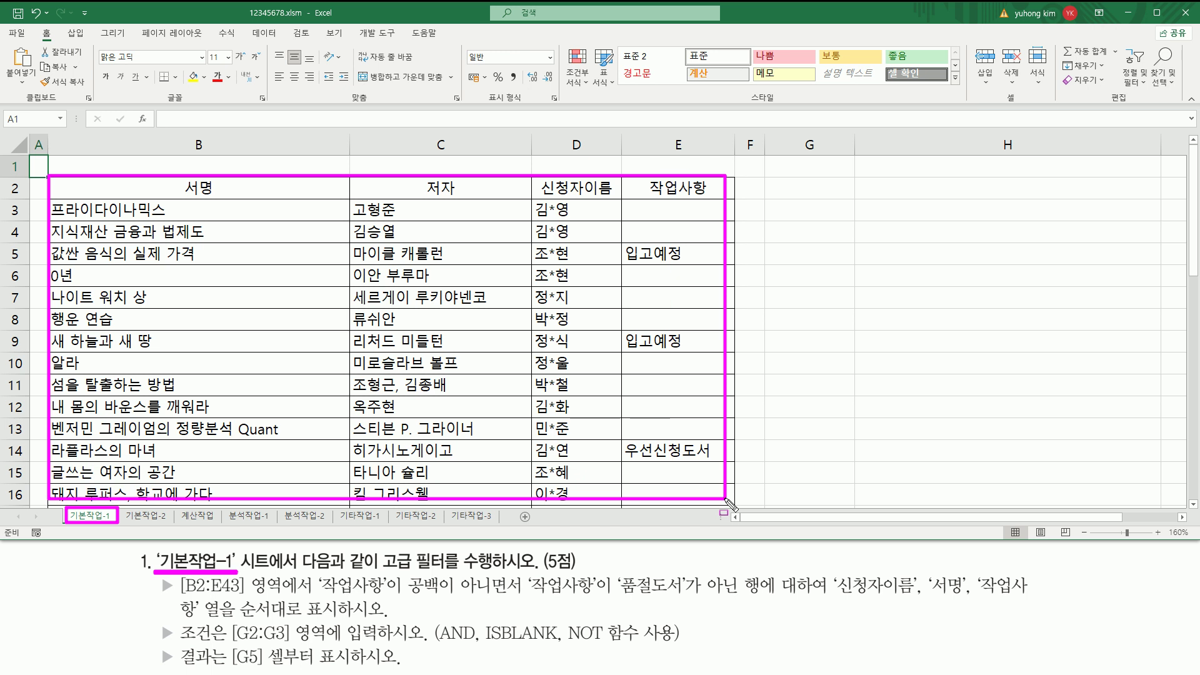
key("Escape")
left_click(305, 429)
scroll(304, 431, "down", 2)
scroll(305, 431, "down", 5)
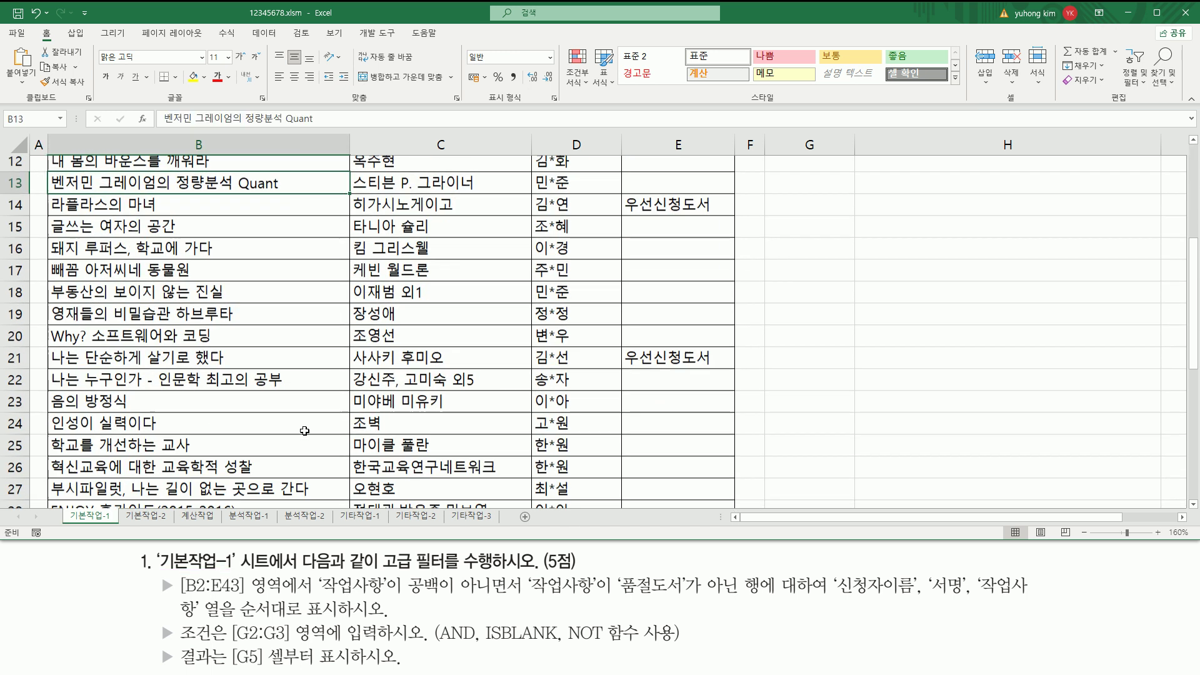
scroll(305, 428, "down", 3)
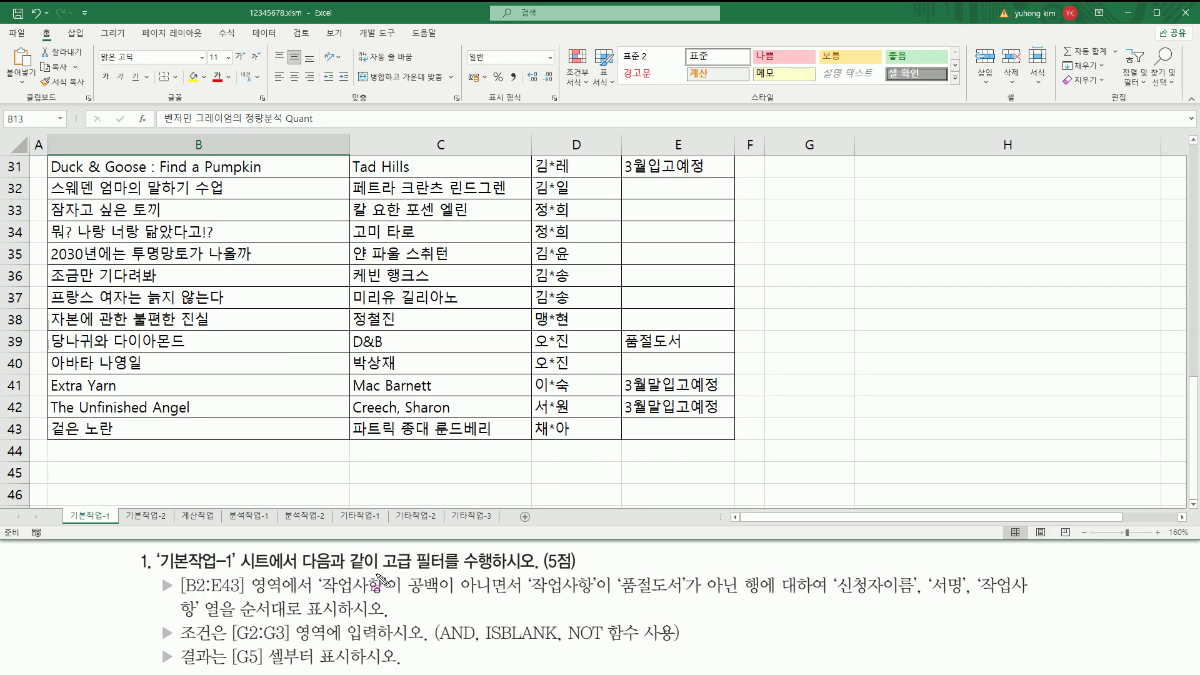
mouse_move(376, 574)
left_mouse_down()
mouse_move(449, 551)
mouse_move(538, 570)
left_mouse_up()
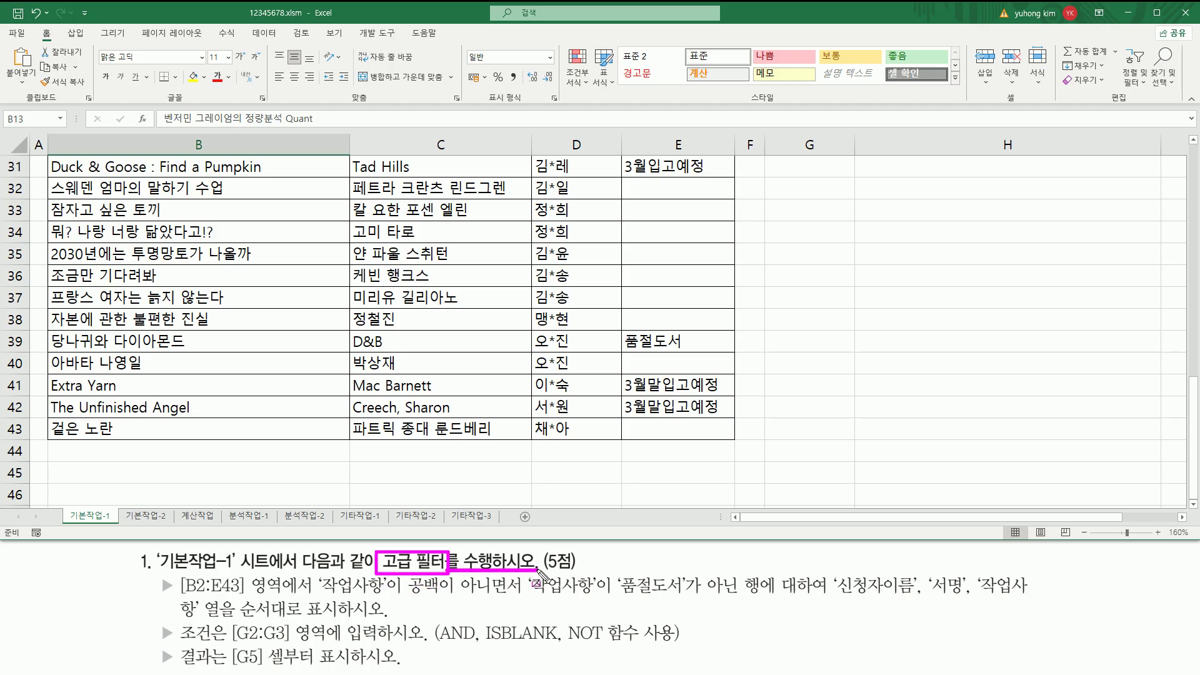
key("Escape")
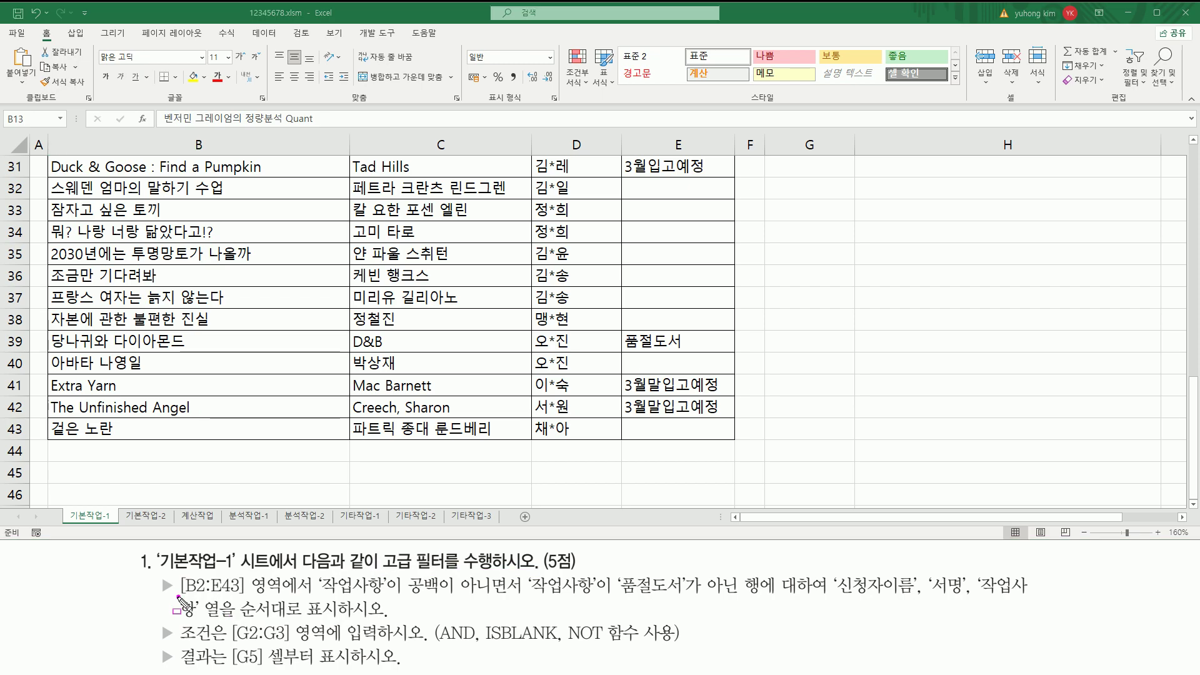
left_click_drag(179, 597, 312, 597)
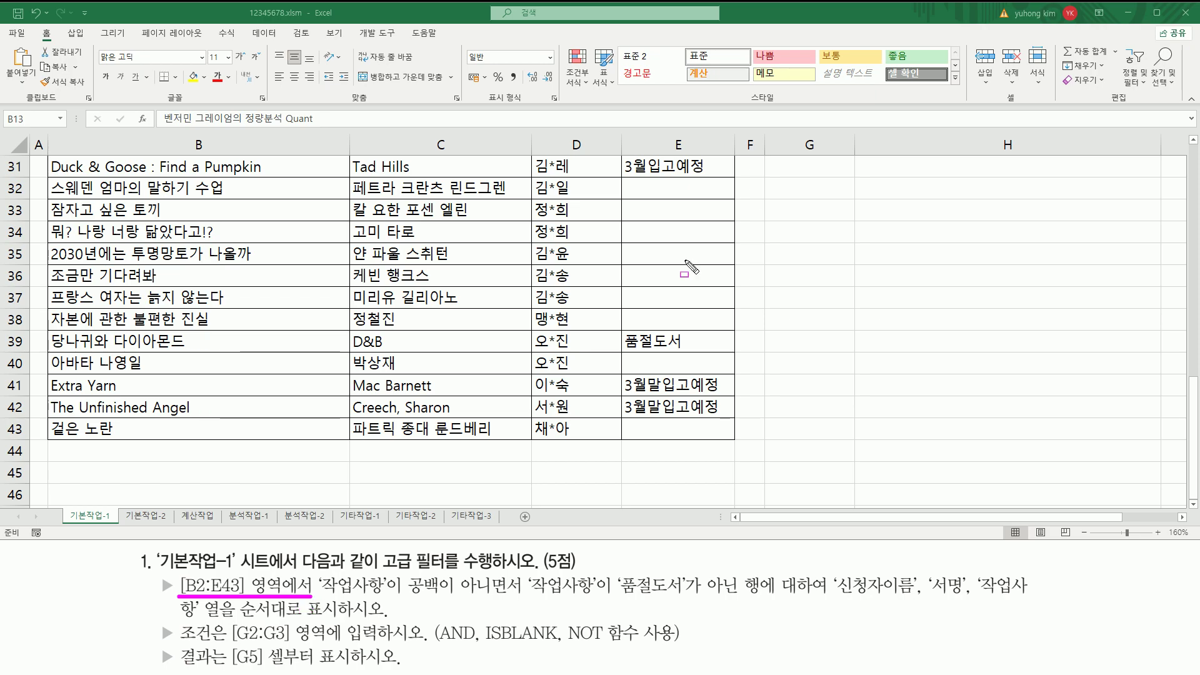
left_click_drag(725, 436, 627, 422)
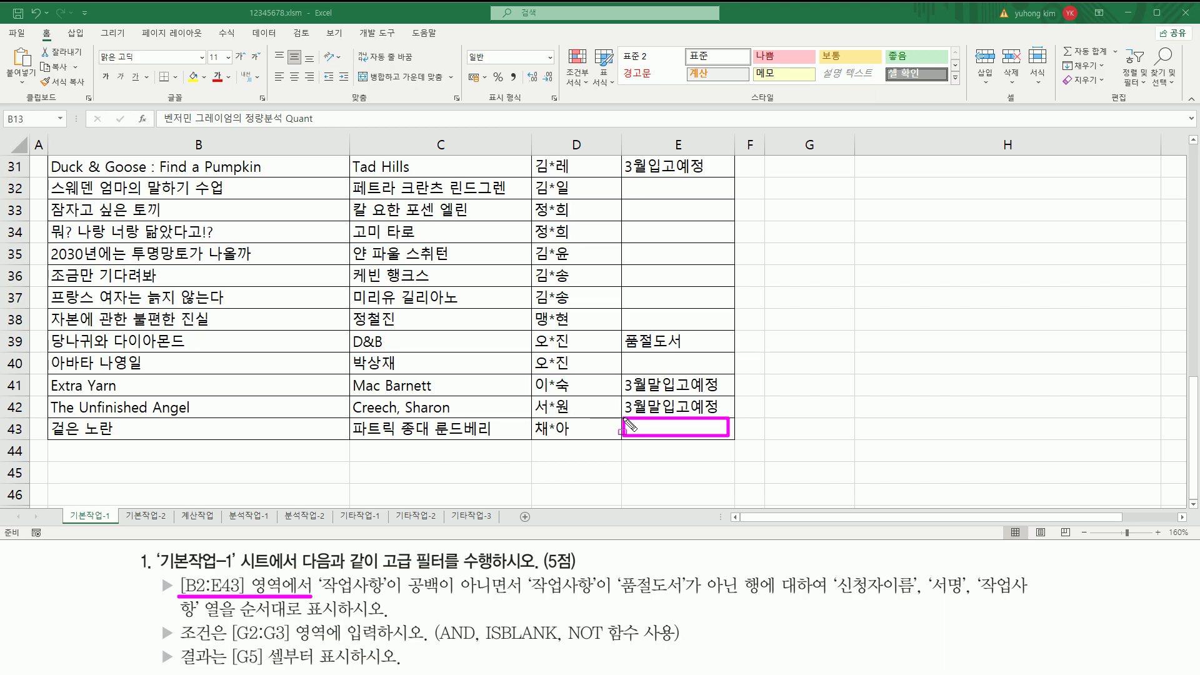
key("Escape")
scroll(342, 307, "up", 10)
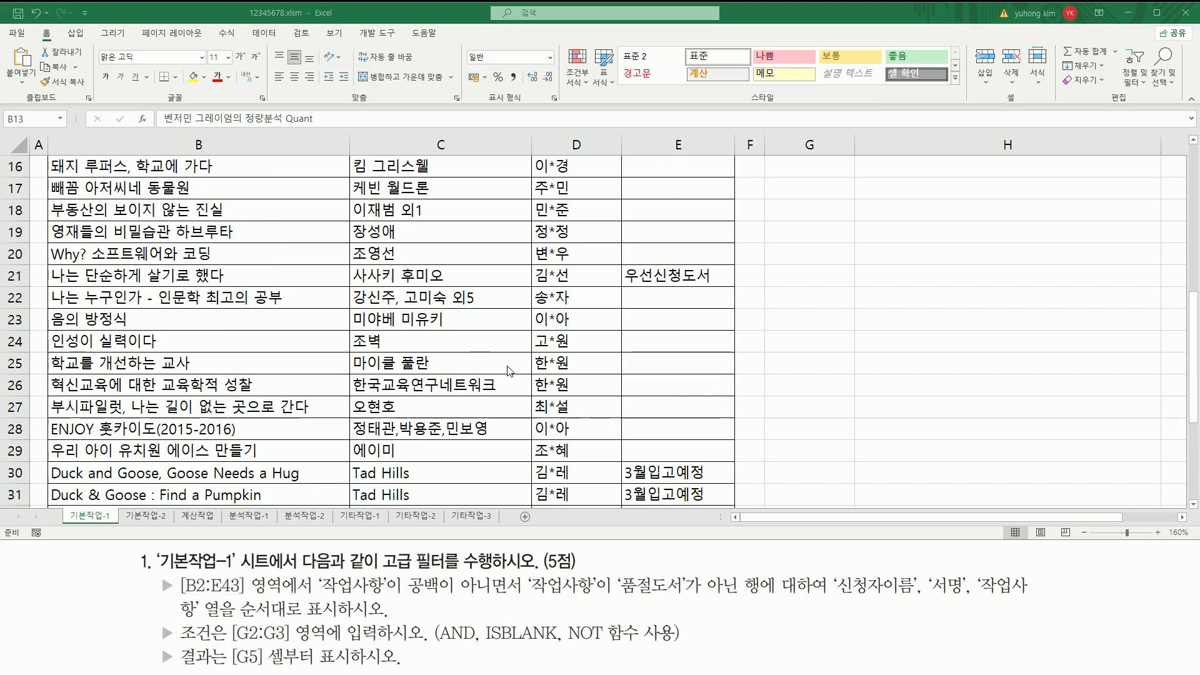
- Study the advanced filter instructions for the 작업사항 conditions, required functions, output columns, criteria range G2:G3 and output cell G5
left_click_drag(50, 177, 730, 506)
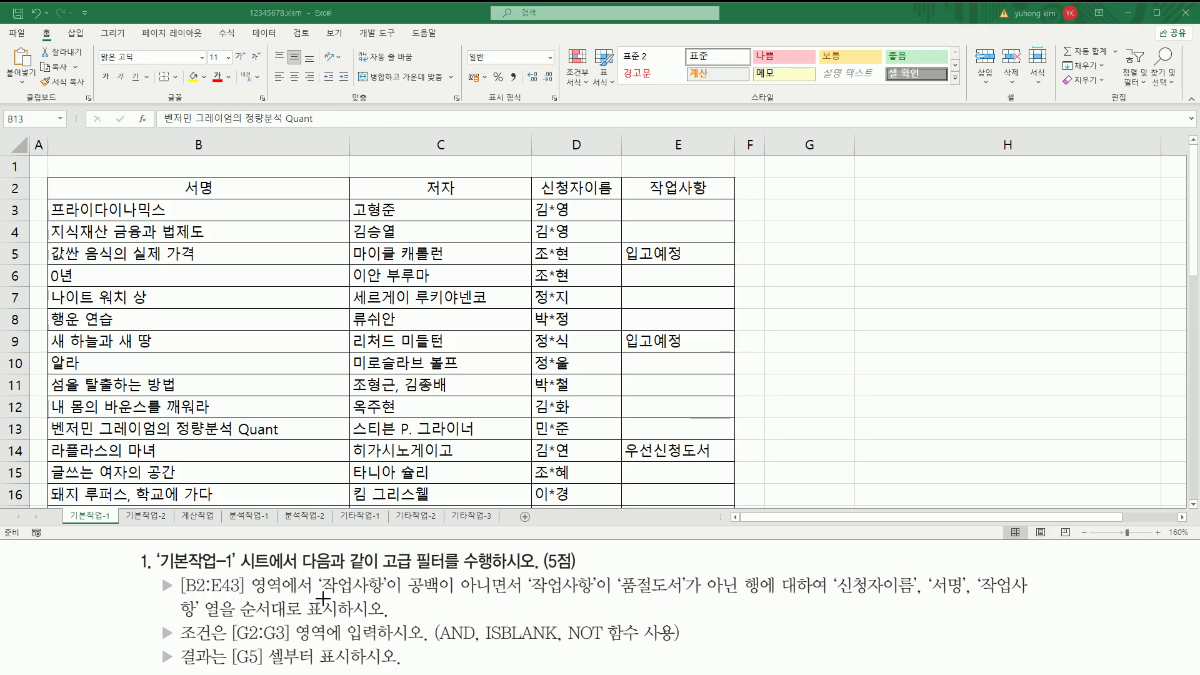
mouse_move(319, 598)
left_mouse_down()
mouse_move(386, 598)
mouse_move(386, 574)
left_mouse_up()
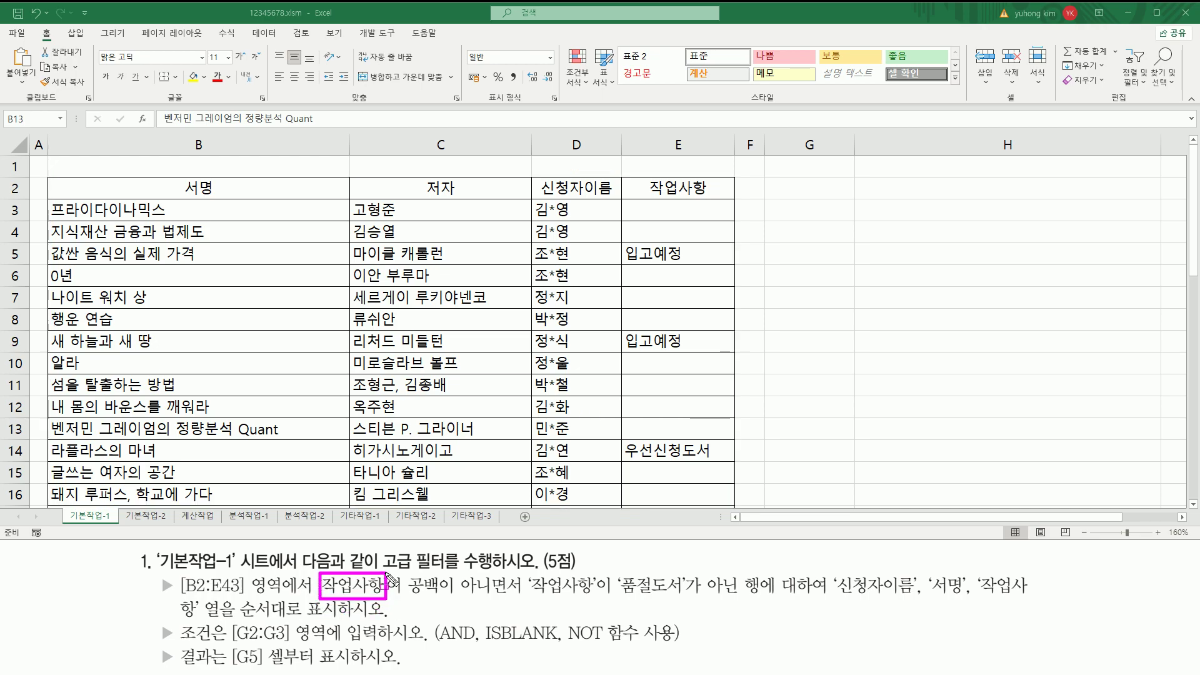
left_click_drag(636, 176, 722, 199)
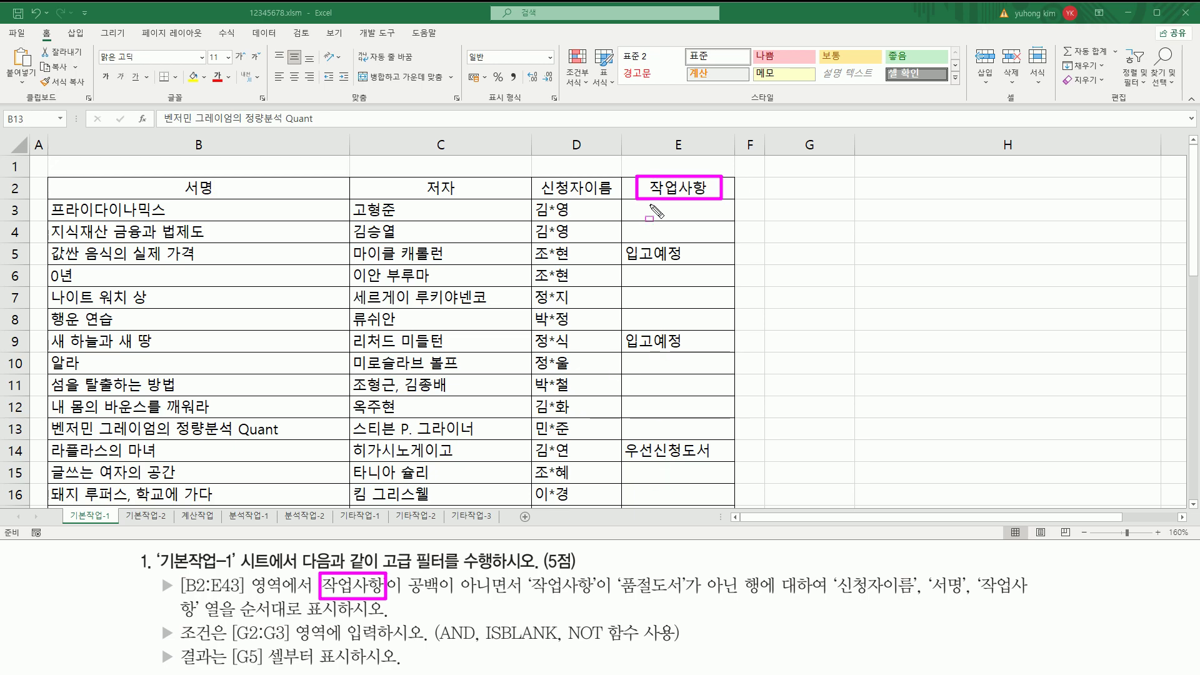
left_click_drag(400, 597, 522, 598)
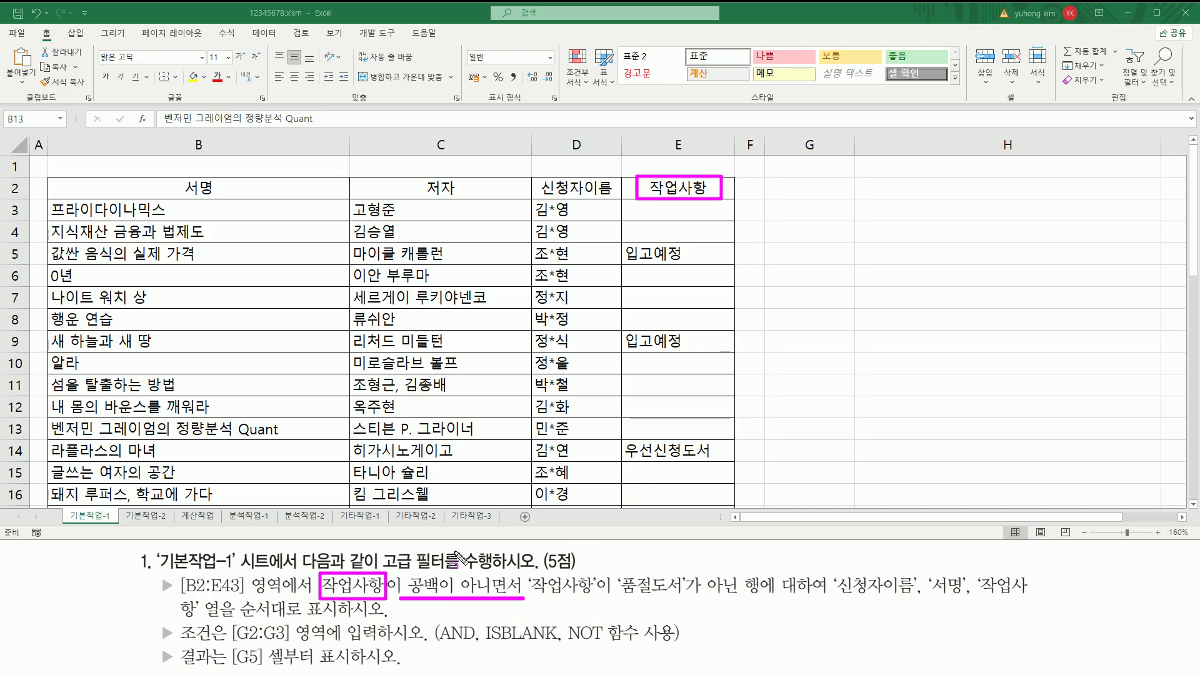
mouse_move(531, 573)
left_mouse_down()
mouse_move(538, 594)
mouse_move(599, 572)
mouse_move(600, 601)
mouse_move(941, 593)
mouse_move(965, 604)
left_mouse_up()
mouse_move(1016, 604)
left_mouse_down()
mouse_move(1034, 588)
mouse_move(1016, 569)
left_mouse_up()
left_click_drag(200, 619, 392, 623)
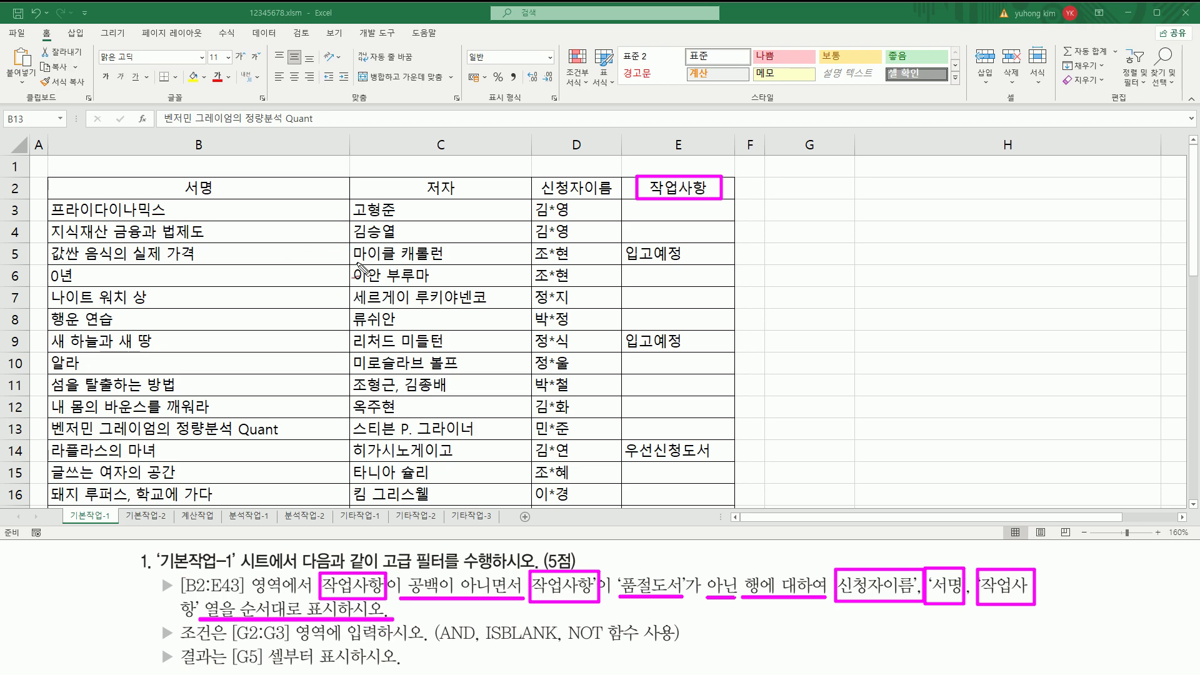
left_click_drag(230, 186, 248, 180)
mouse_move(468, 185)
left_mouse_down()
mouse_move(581, 166)
mouse_move(655, 188)
mouse_move(665, 167)
left_mouse_up()
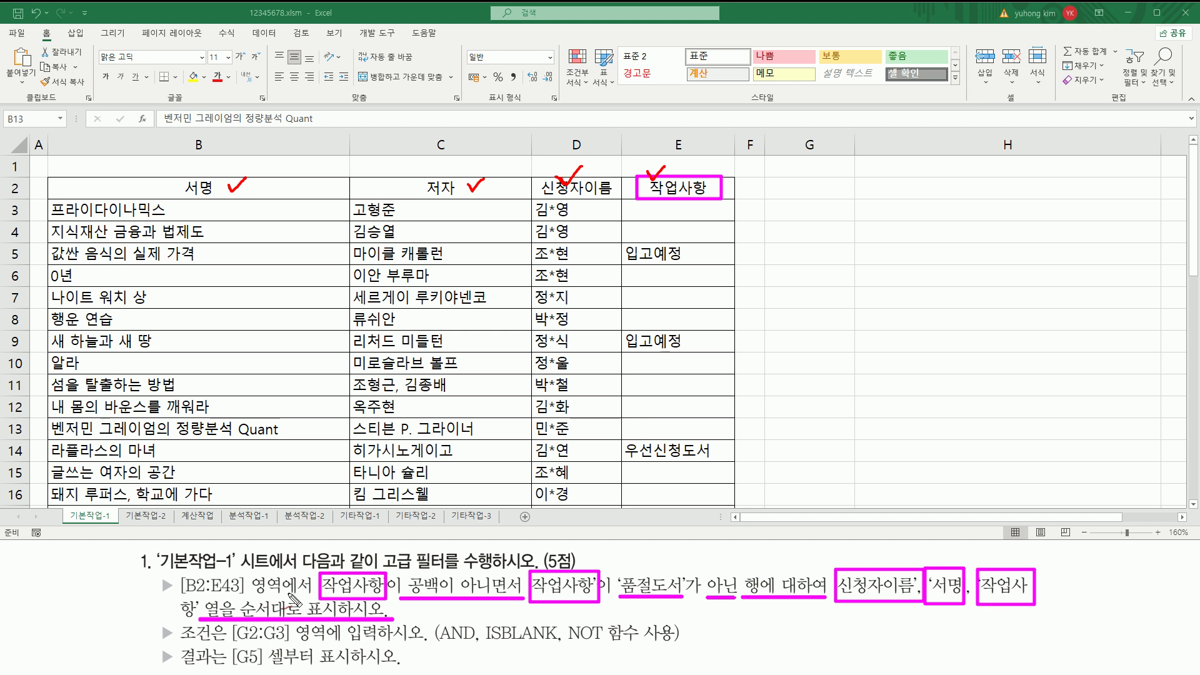
key("e")
mouse_move(318, 575)
left_mouse_down()
mouse_move(331, 594)
mouse_move(736, 597)
left_mouse_up()
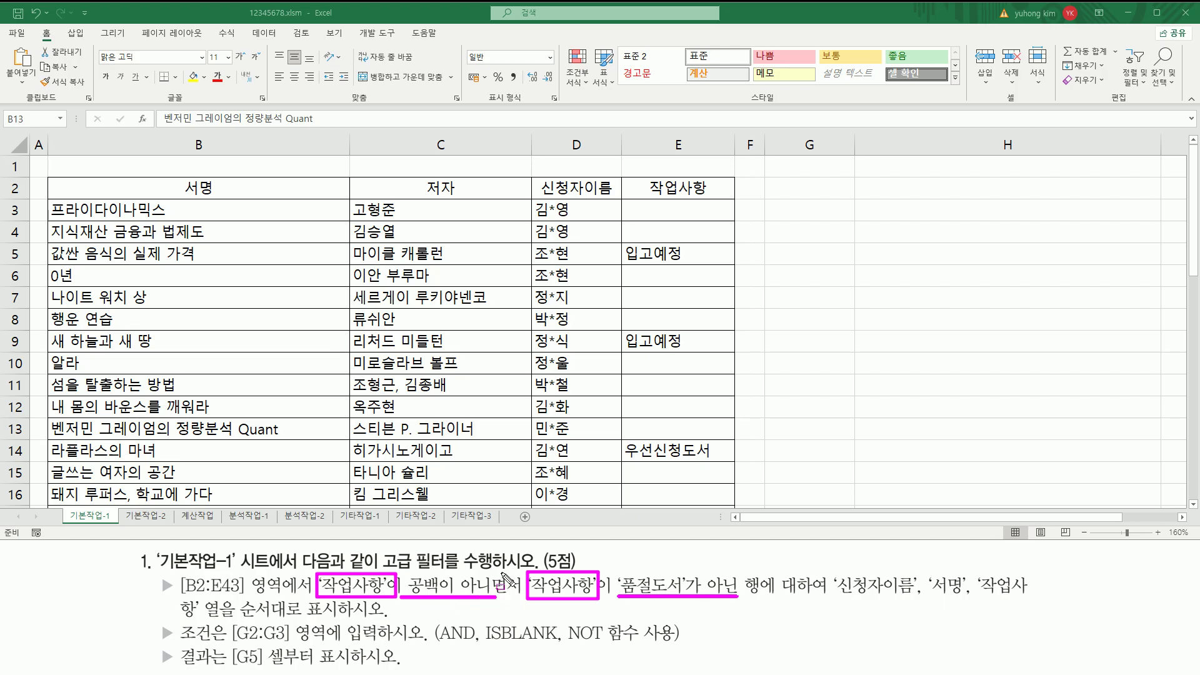
left_click_drag(497, 570, 520, 612)
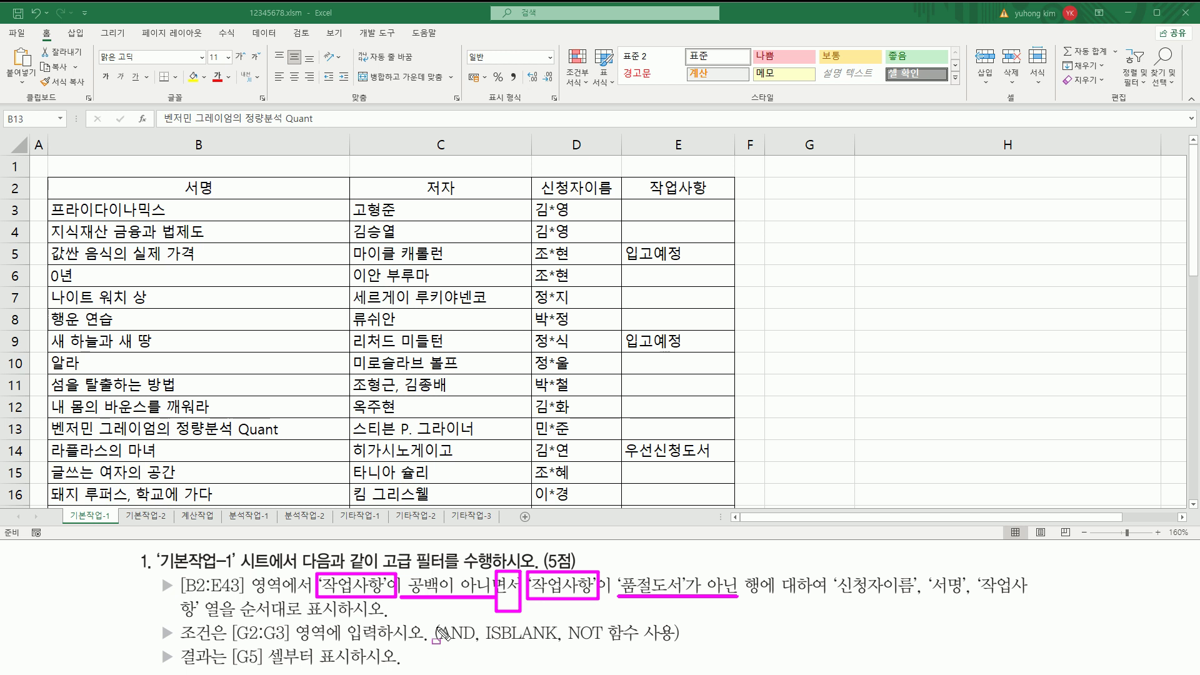
left_click_drag(438, 643, 473, 647)
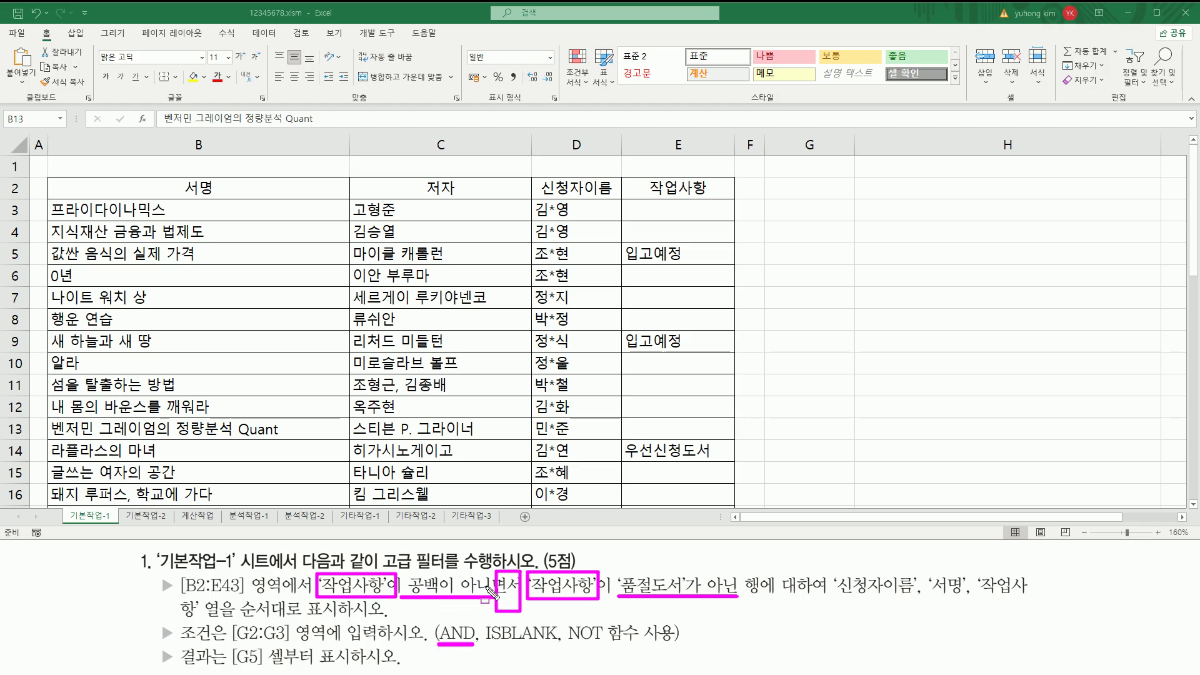
left_click_drag(485, 644, 556, 645)
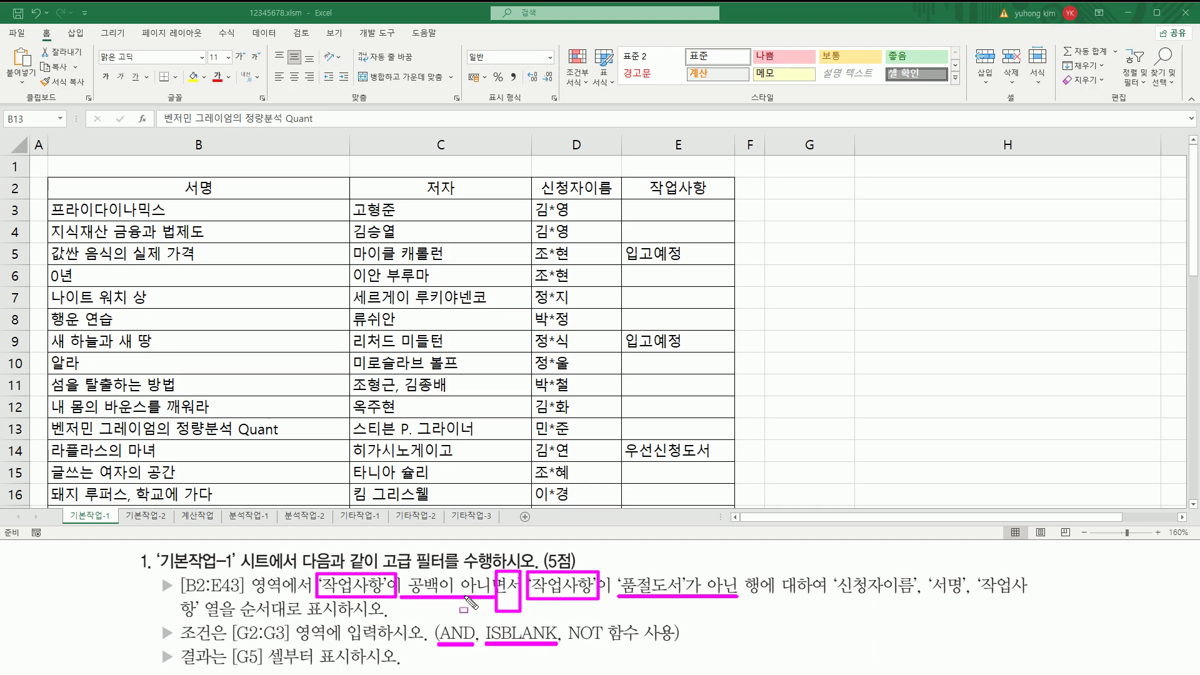
left_click_drag(460, 604, 493, 607)
left_click_drag(566, 642, 603, 643)
mouse_move(181, 645)
left_mouse_down()
mouse_move(383, 644)
mouse_move(380, 623)
left_mouse_up()
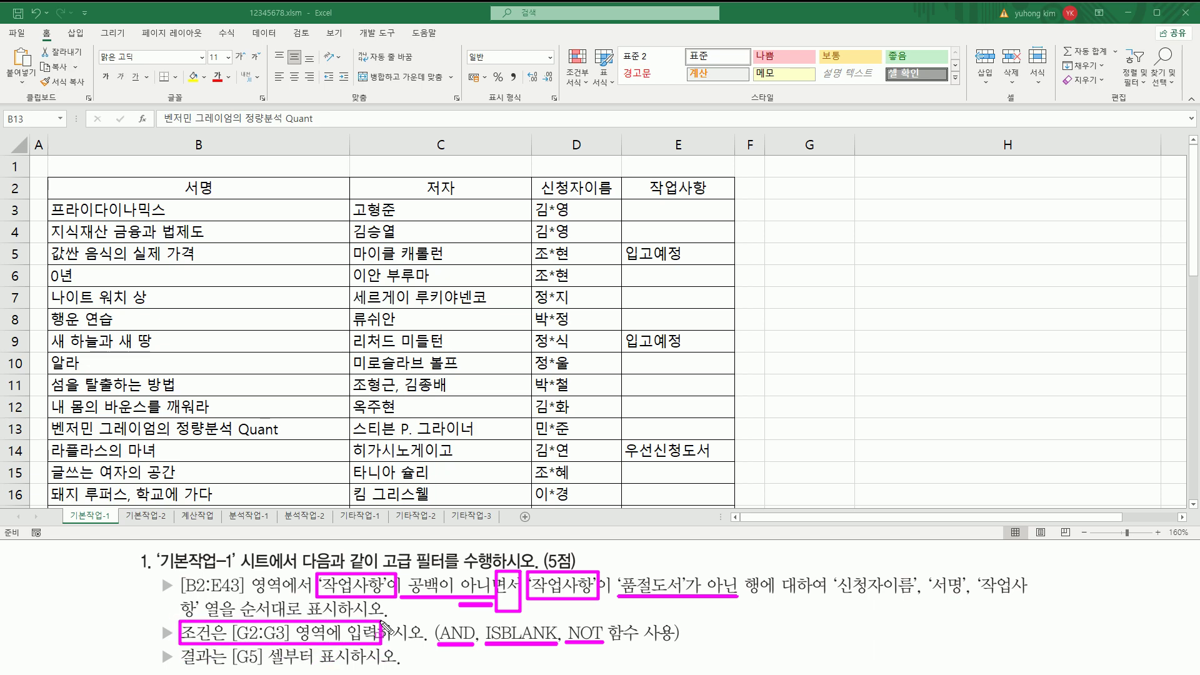
mouse_move(768, 179)
left_mouse_down()
mouse_move(776, 212)
mouse_move(854, 218)
left_mouse_up()
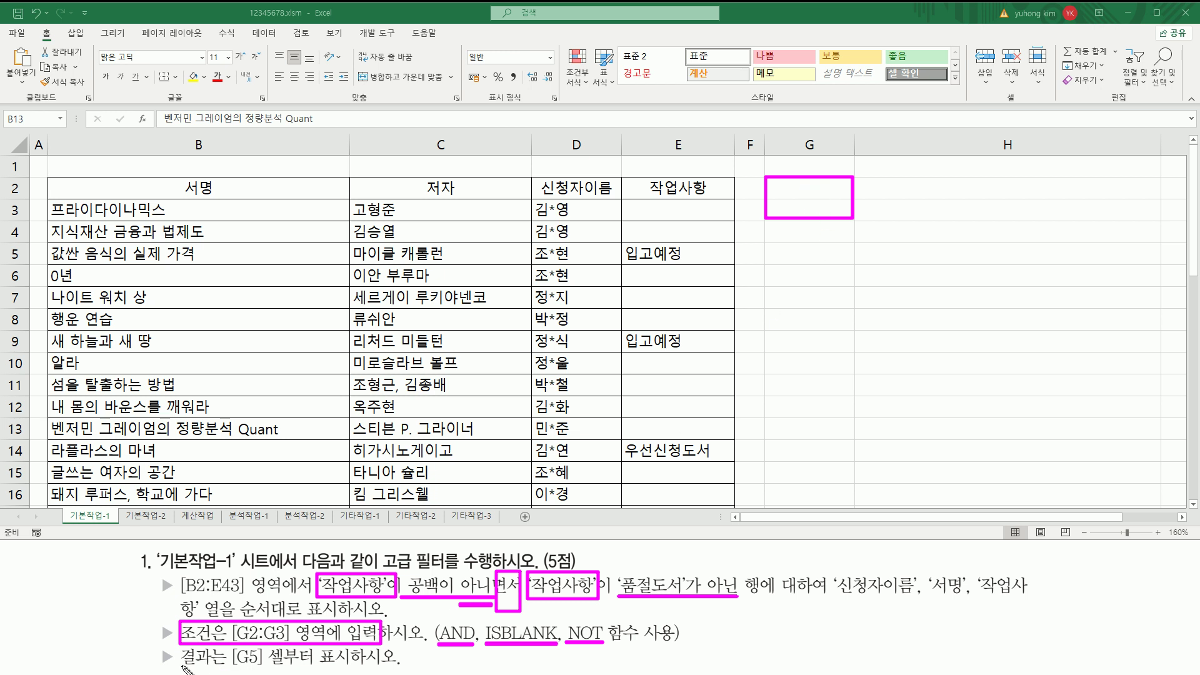
left_click_drag(232, 668, 353, 668)
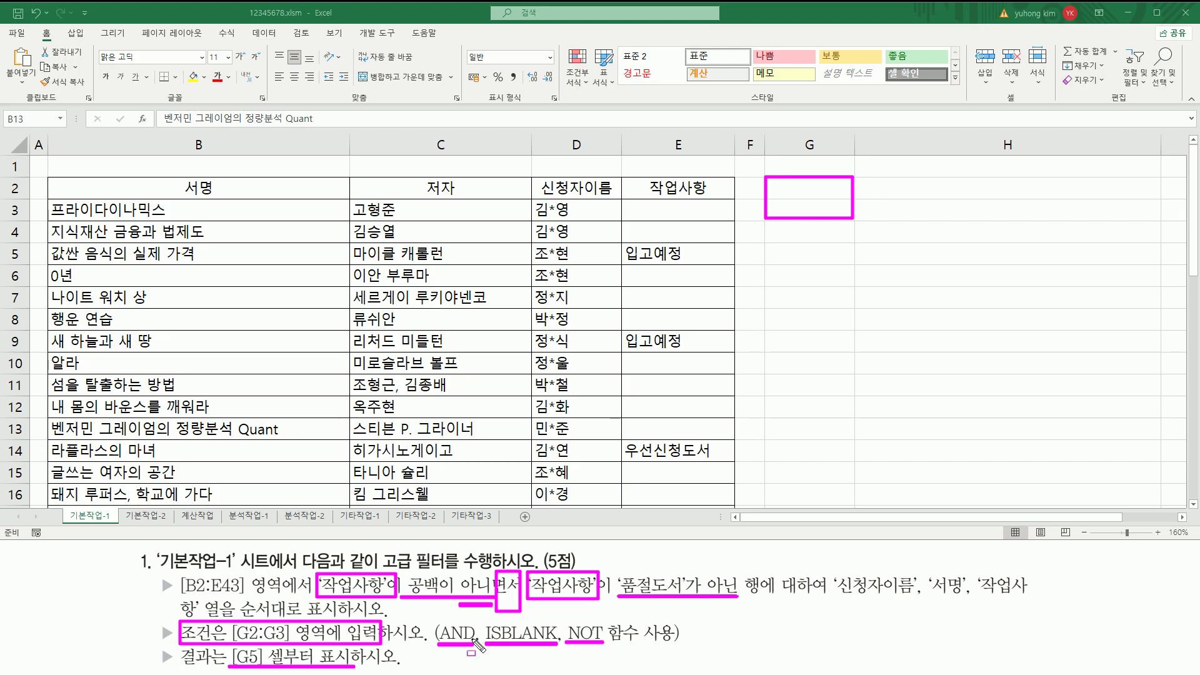
left_click_drag(774, 252, 849, 264)
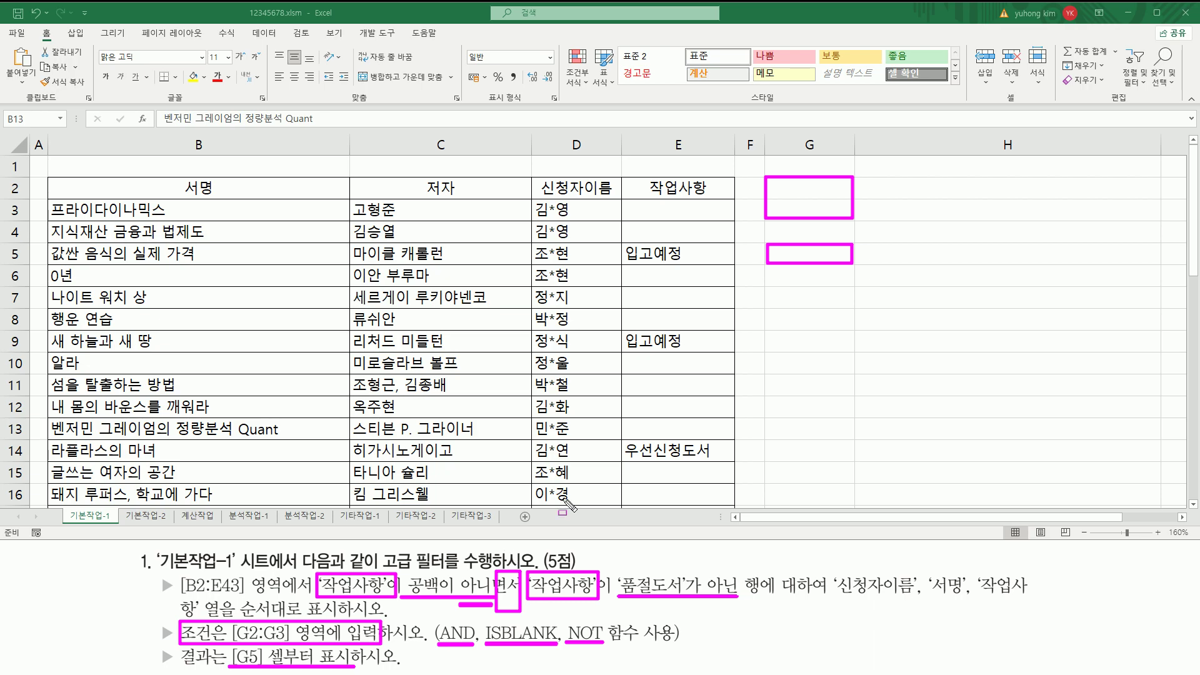
left_click_drag(783, 182, 835, 194)
left_click_drag(51, 180, 726, 199)
key("Escape")
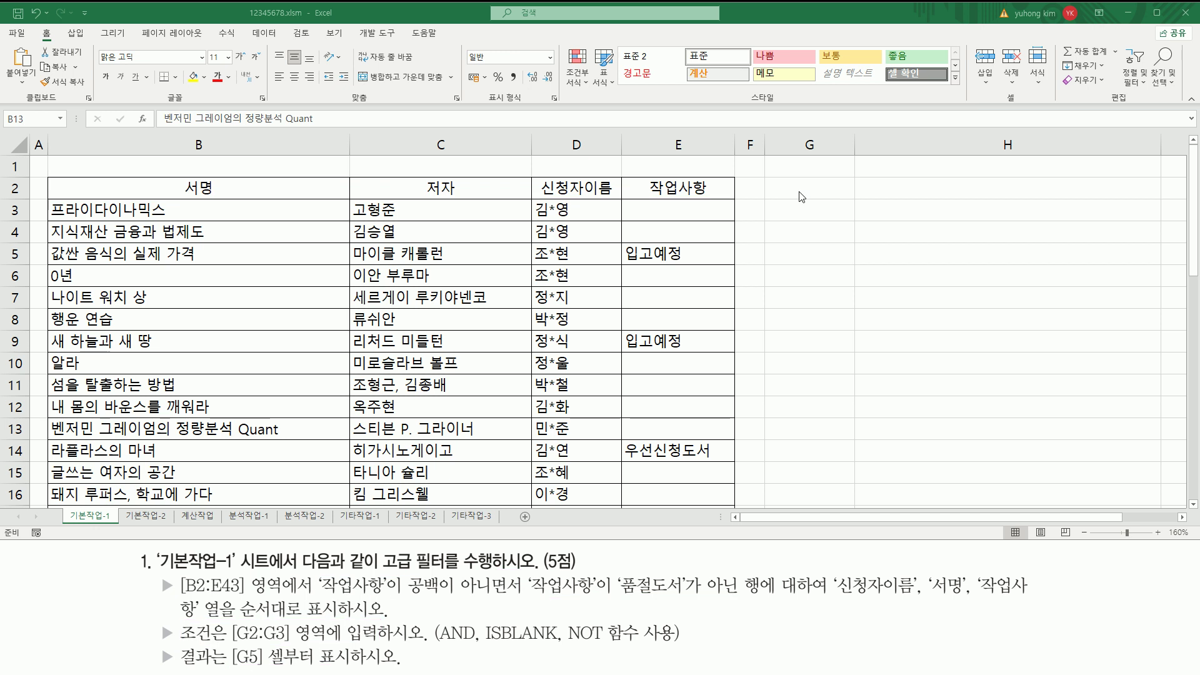
- Enter 조건 in cell G2 as the heading of the filter criteria range
left_click(796, 185)
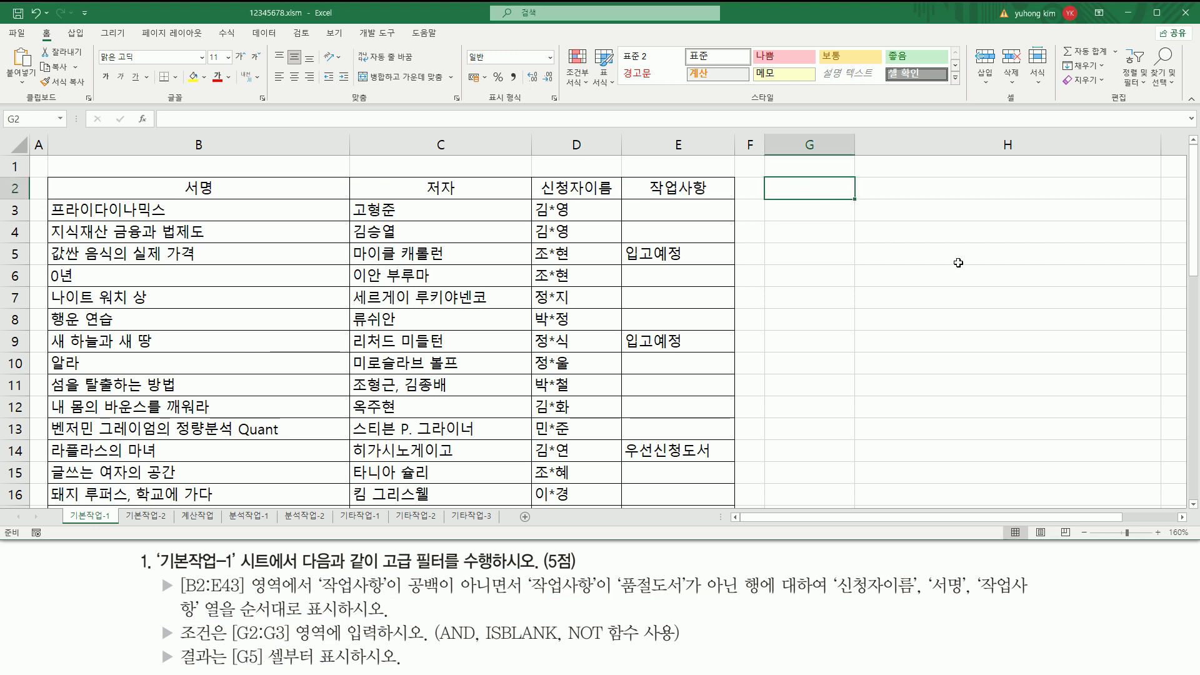
type("whrj")
key("BackSpace")
key("BackSpace")
key("BackSpace")
key("BackSpace")
type("조건")
key("Return")
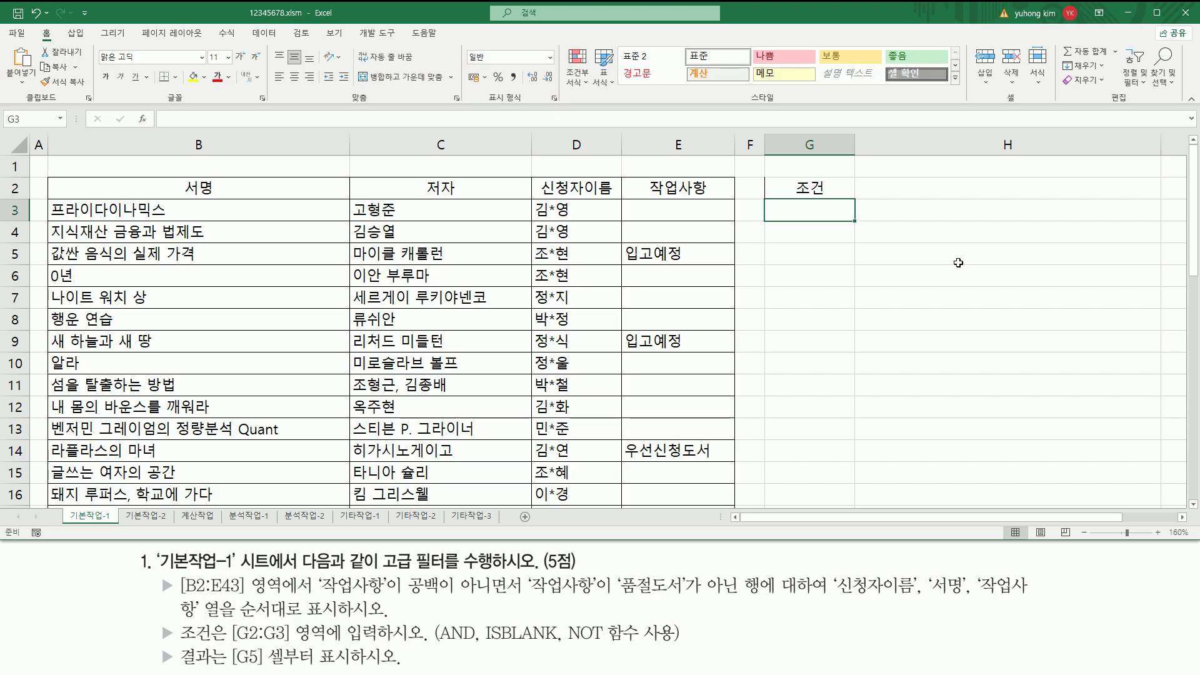
- Start a formula in G3 with an AND function whose first argument is ISBLANK(E3)
type("=")
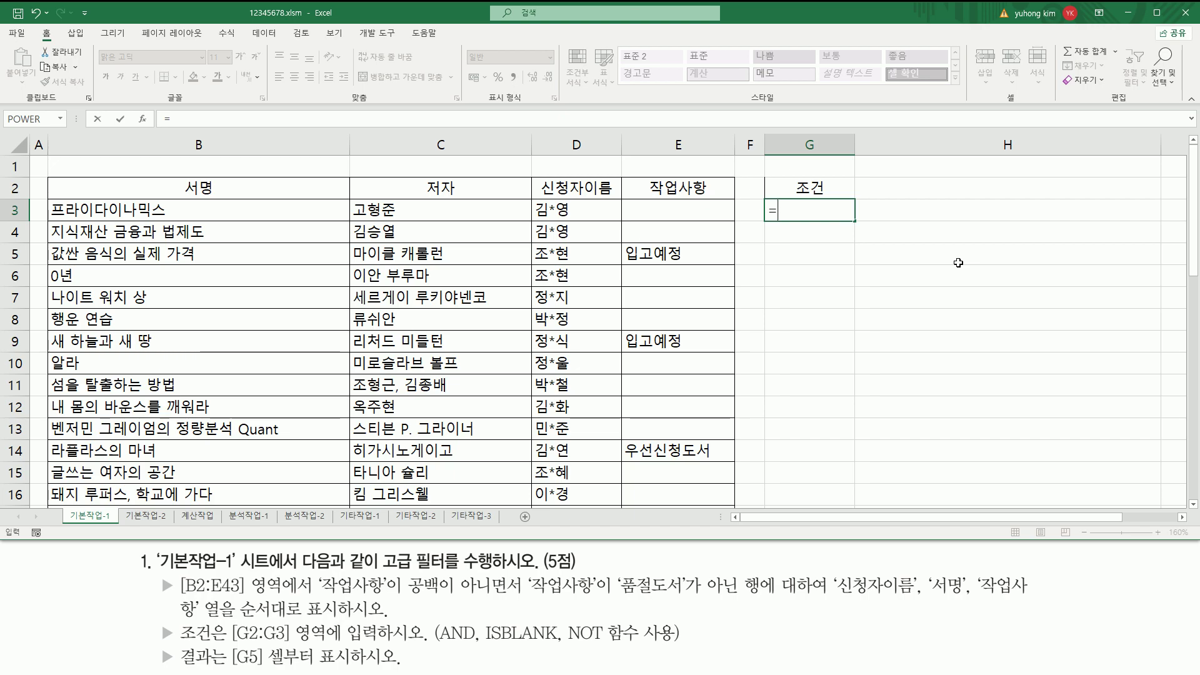
type("and(")
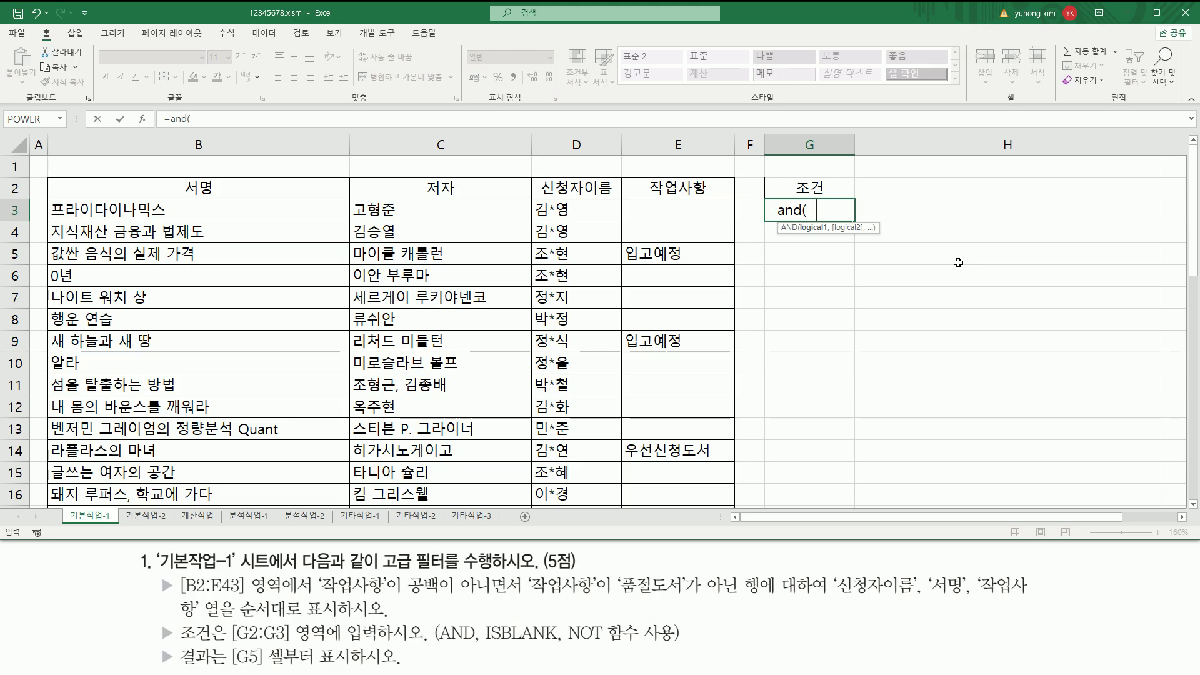
type("i")
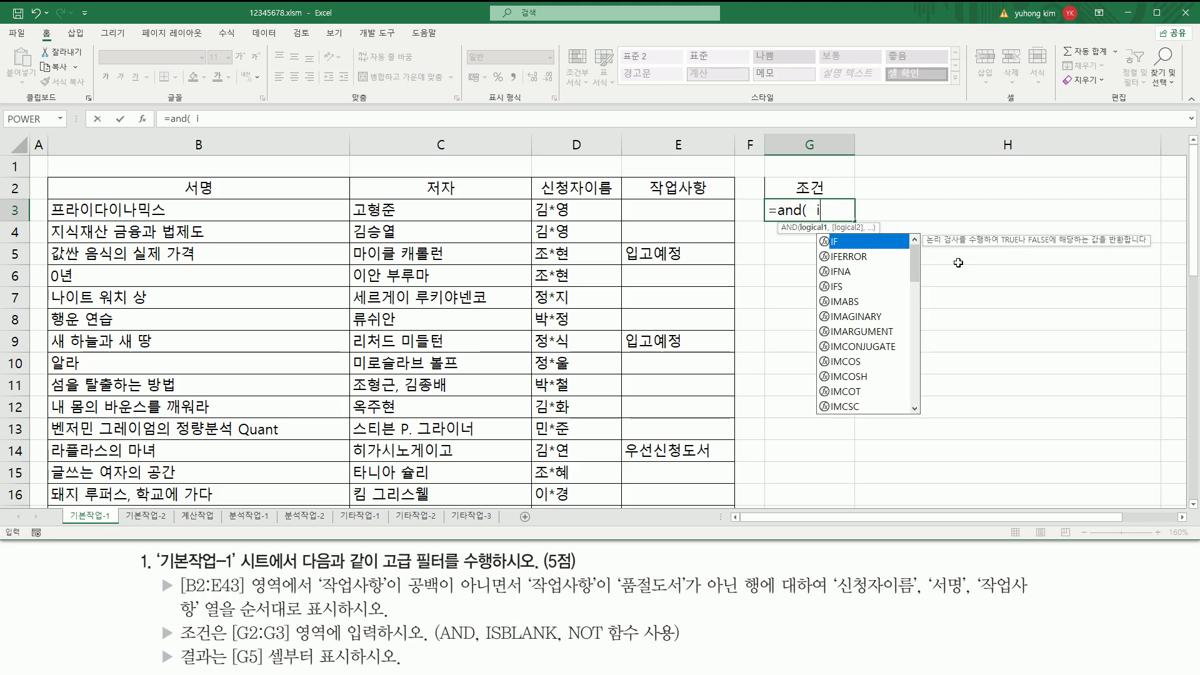
type("s")
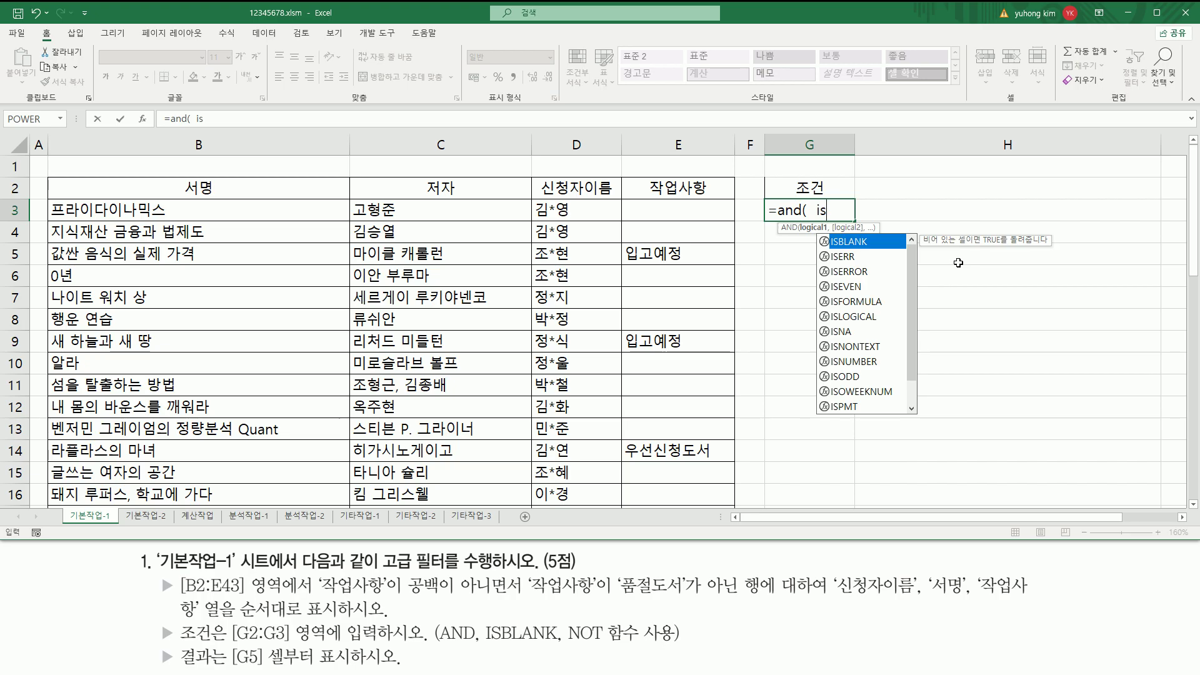
key("Tab")
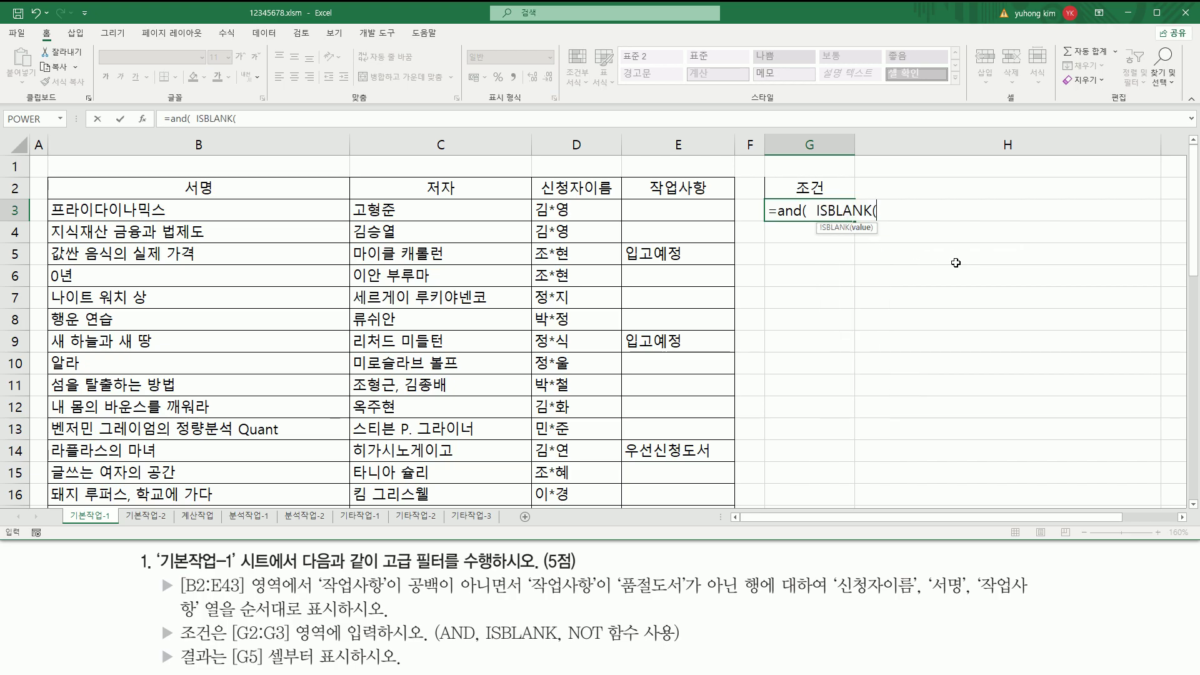
key("alt+Return")
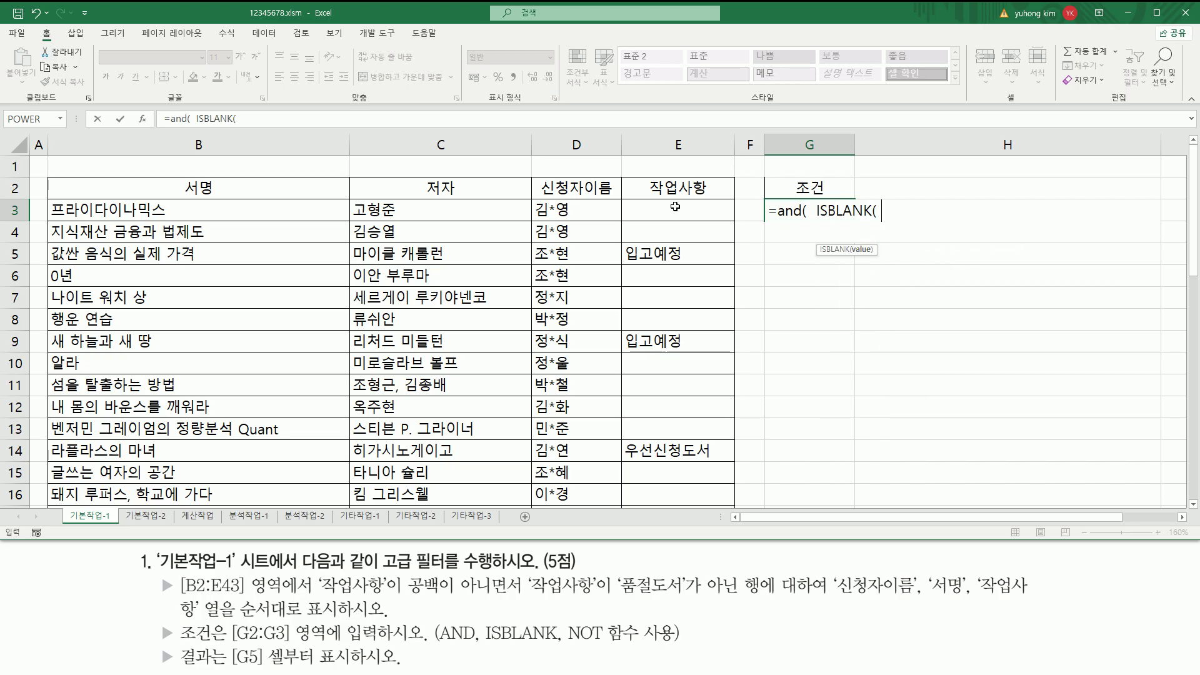
left_click(675, 207)
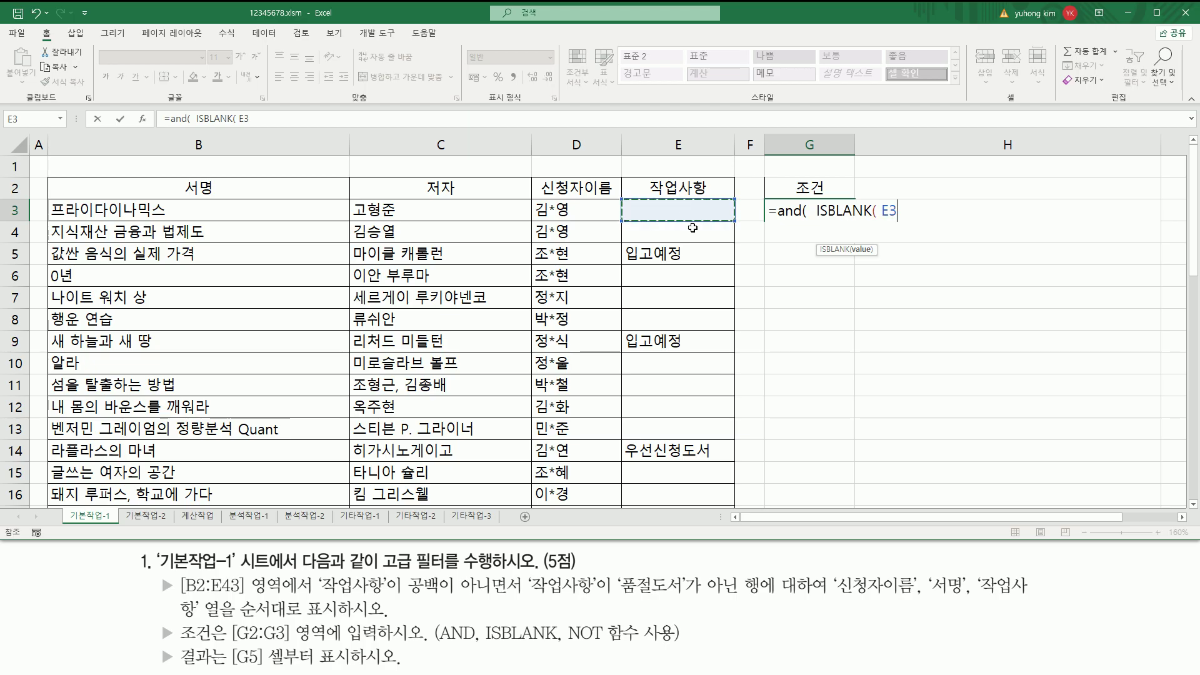
type(")")
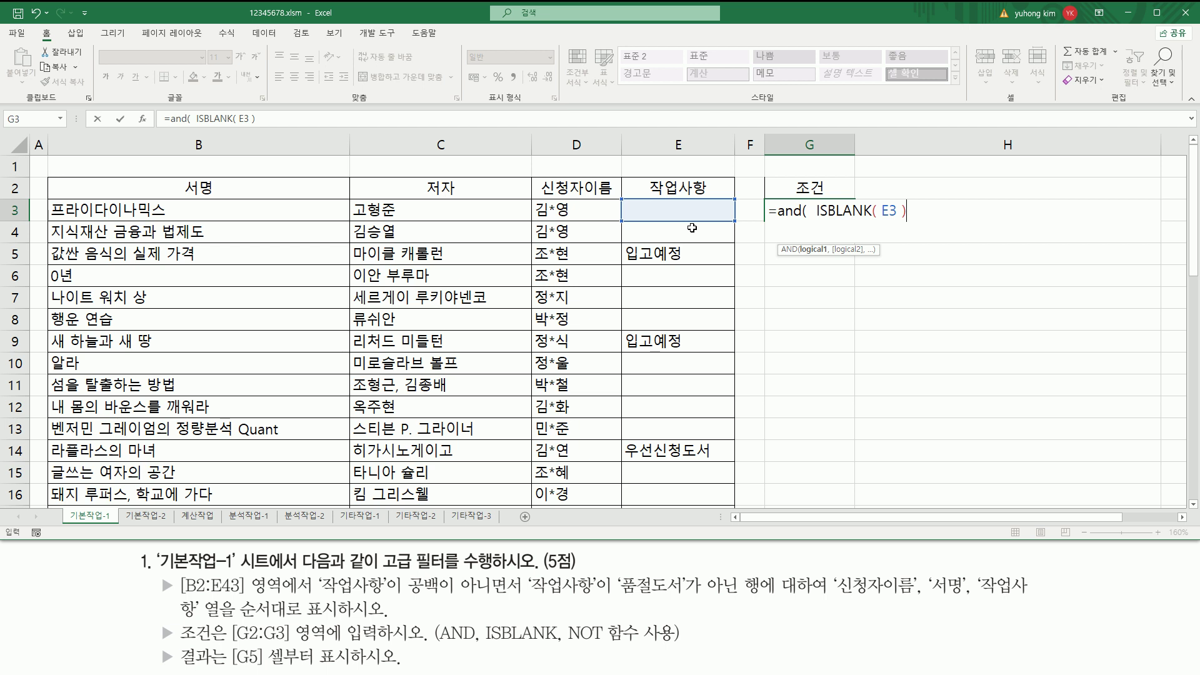
- Wrap the ISBLANK(E3) test in G3 in a NOT function and add a comma for the second AND argument
left_click_drag(882, 219, 900, 219)
left_click_drag(641, 203, 721, 216)
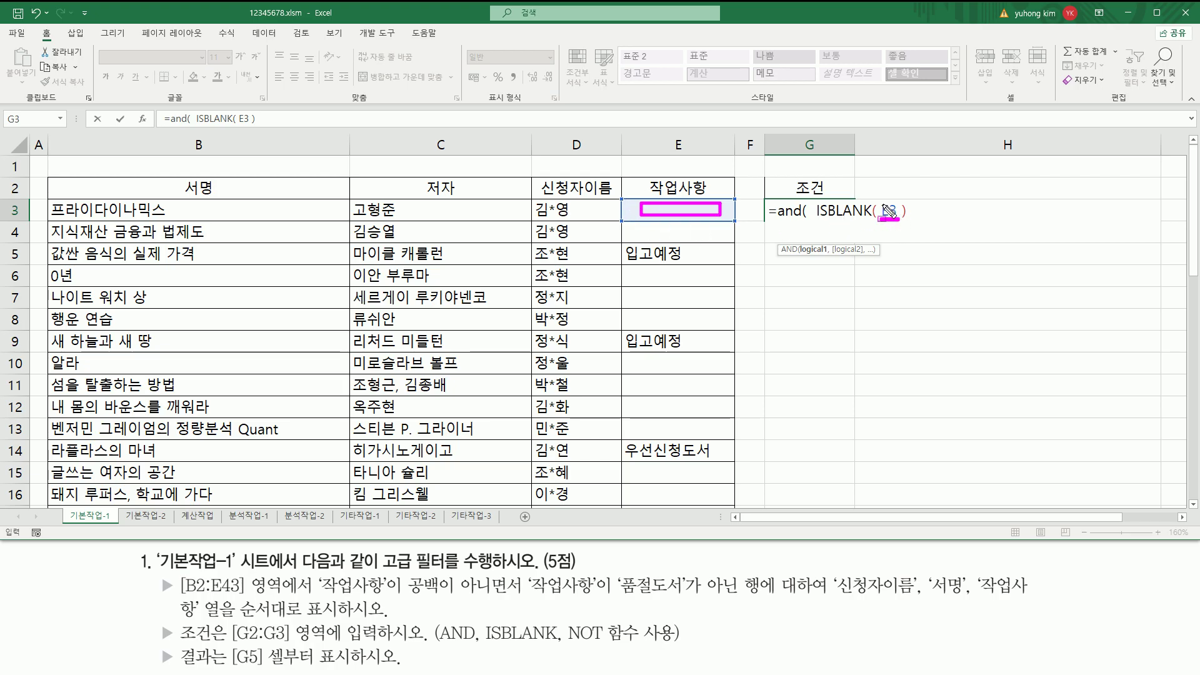
mouse_move(882, 205)
left_mouse_down()
mouse_move(879, 195)
mouse_move(900, 207)
mouse_move(901, 227)
left_mouse_up()
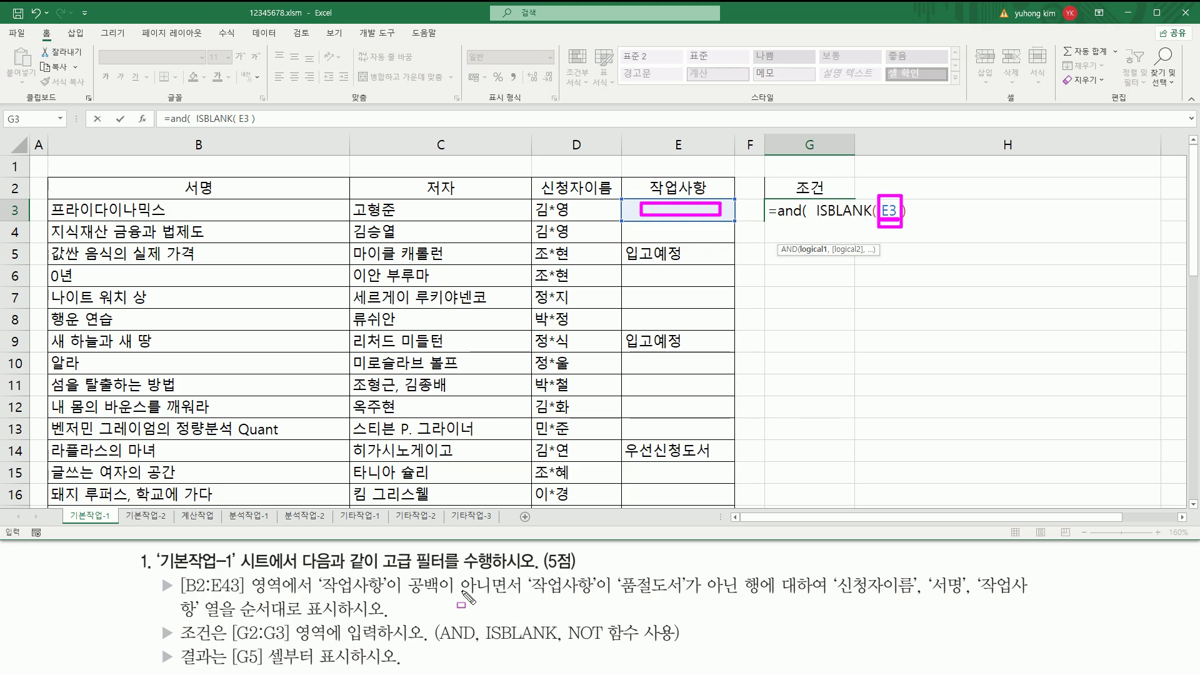
left_click_drag(406, 599, 502, 599)
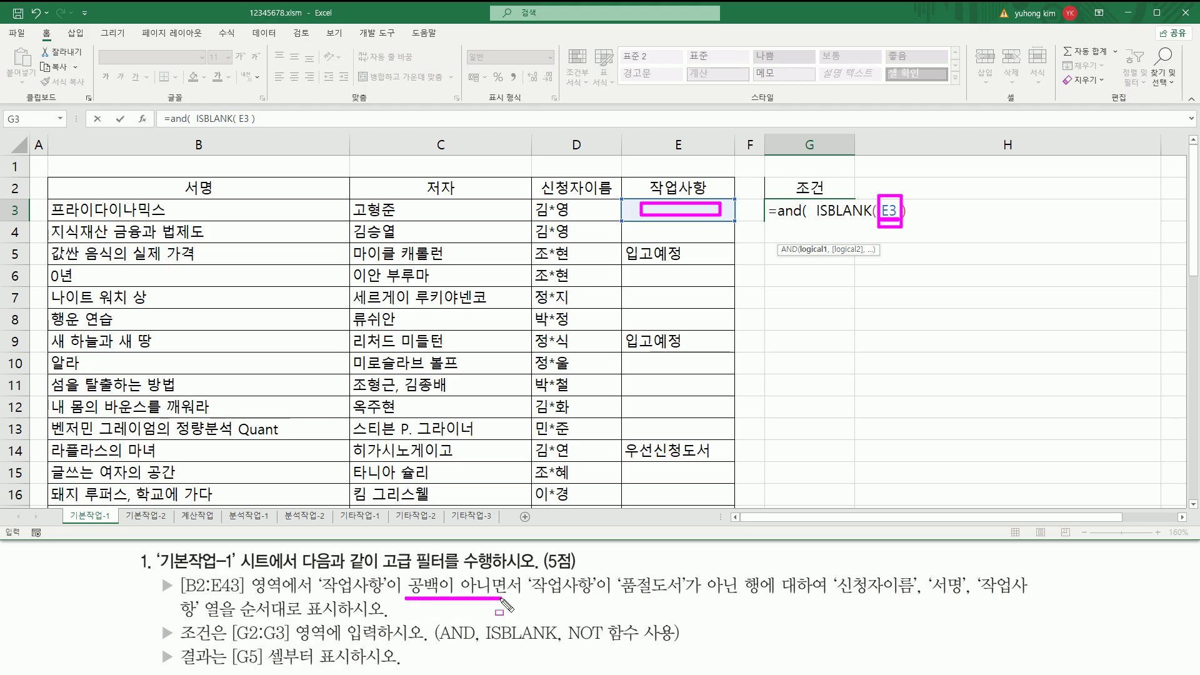
key("Escape")
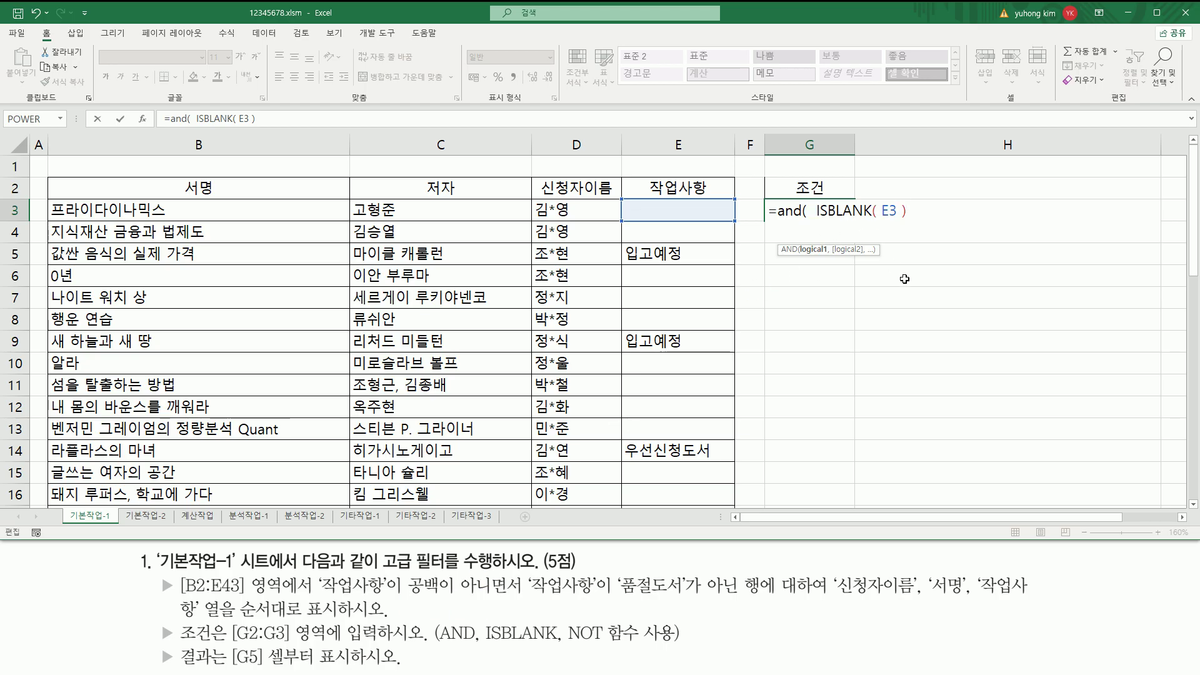
type("not")
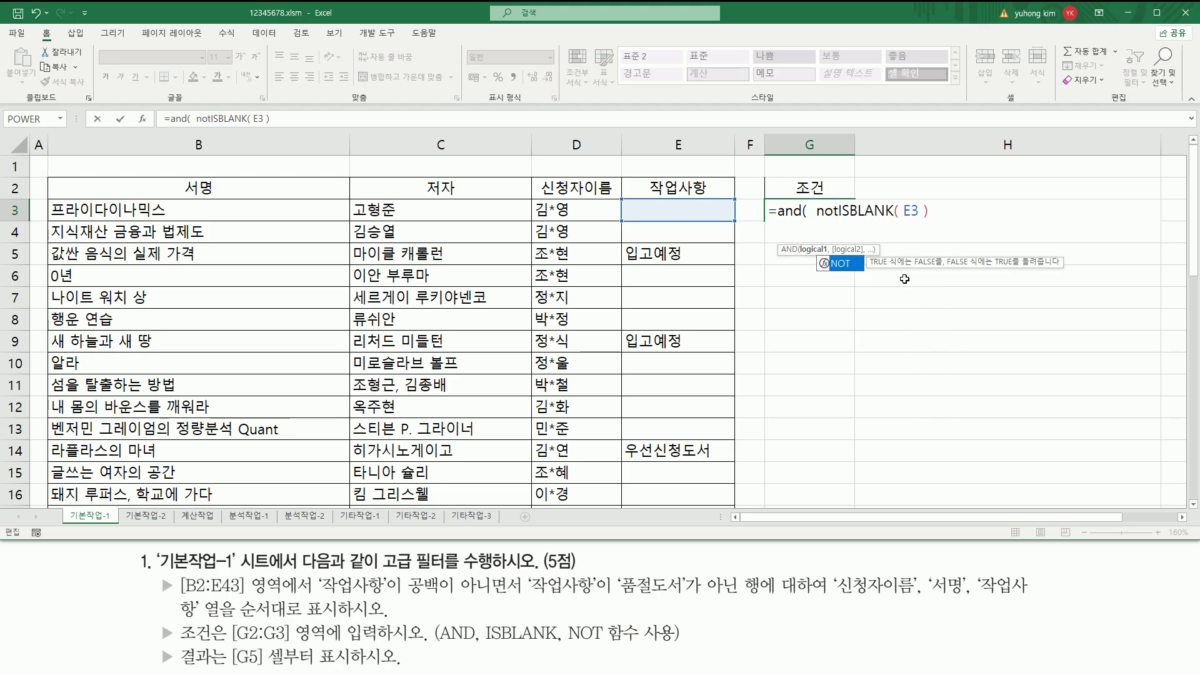
type("(  ")
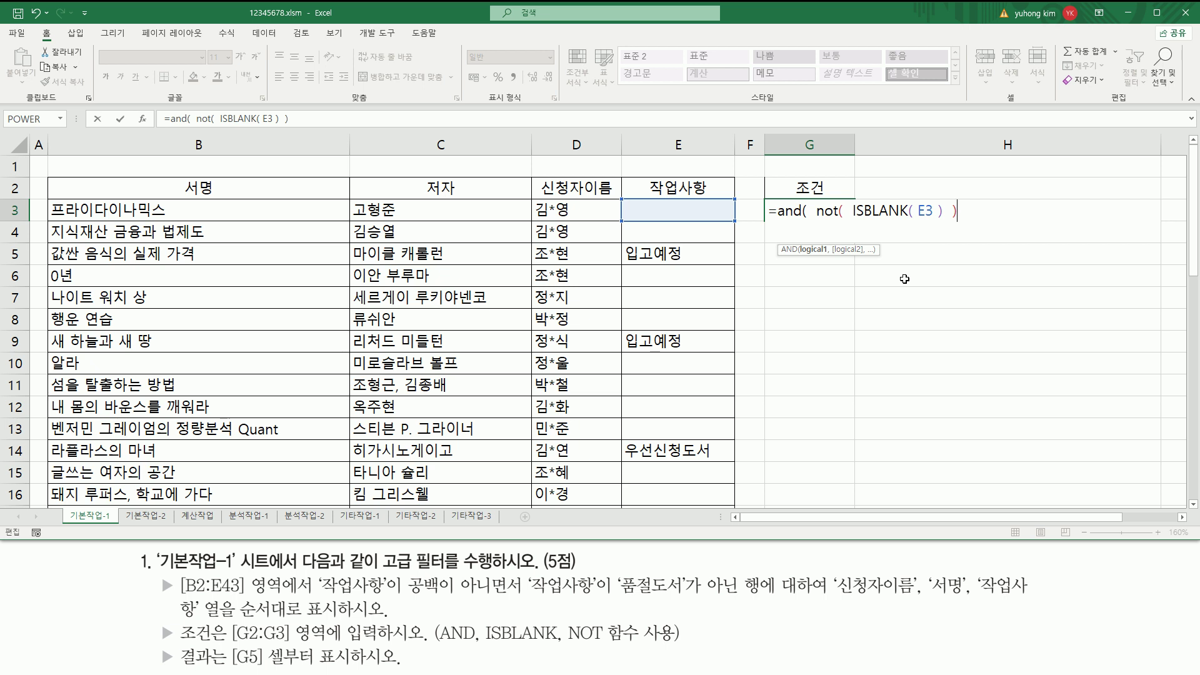
type(",")
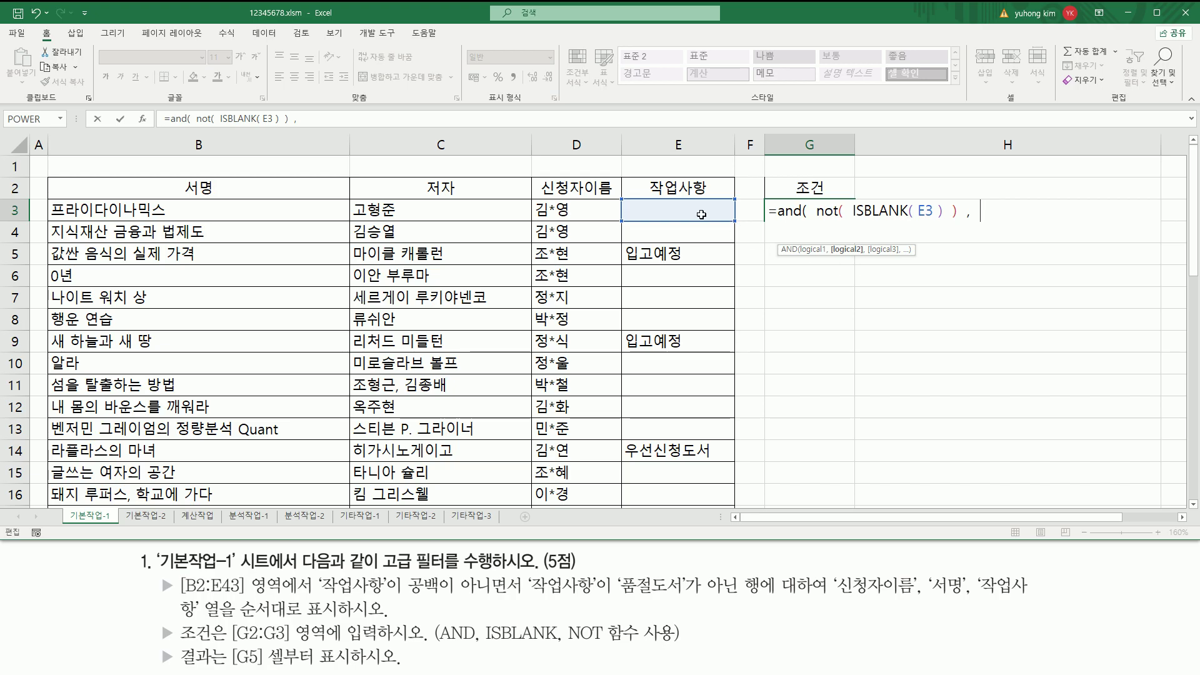
- Add the comparison E3 = "품절도서" as the second AND argument of the G3 formula
left_click_drag(529, 597, 742, 600)
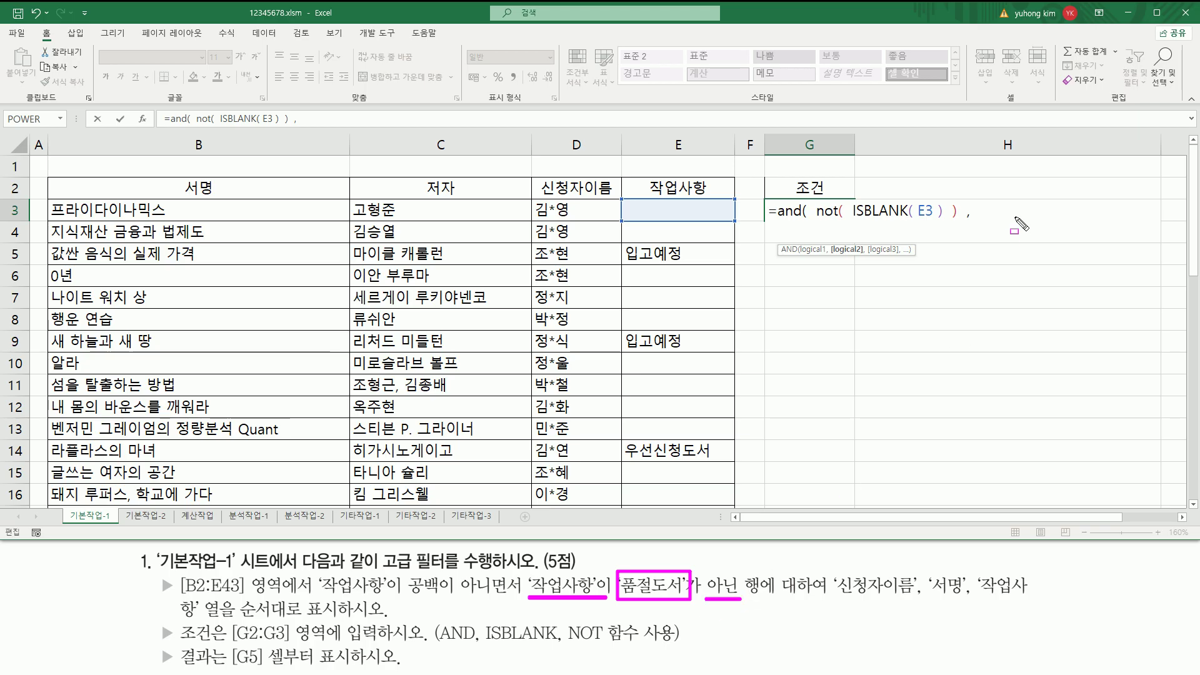
key("Escape")
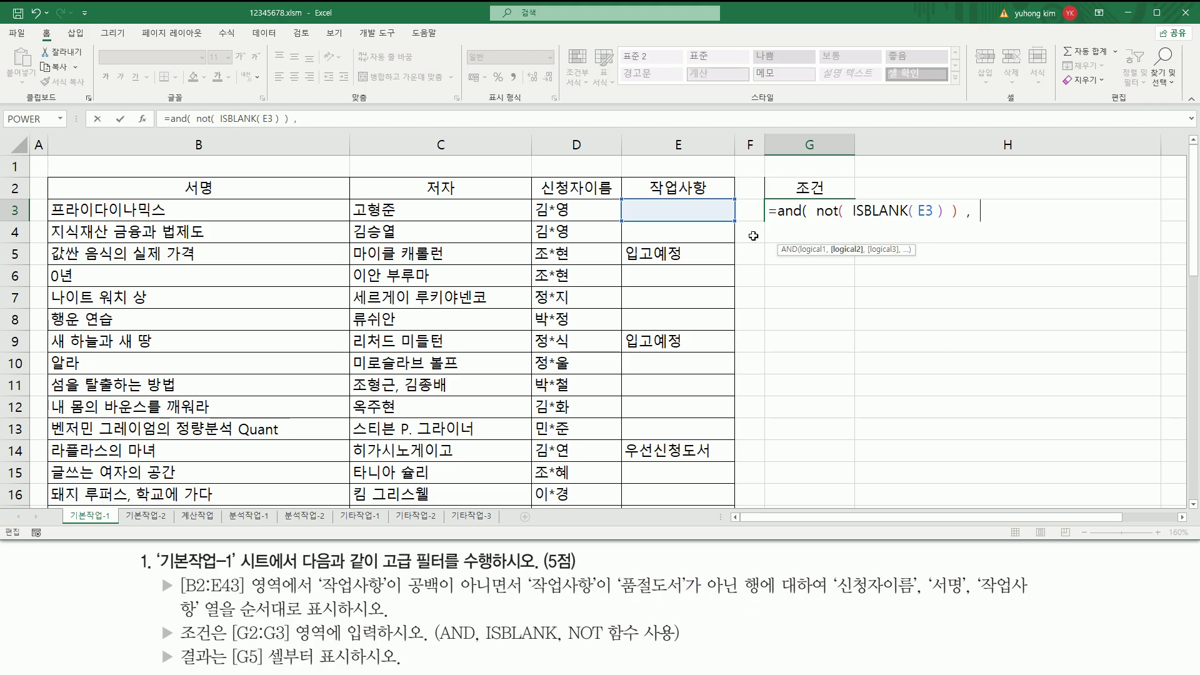
left_click(697, 212)
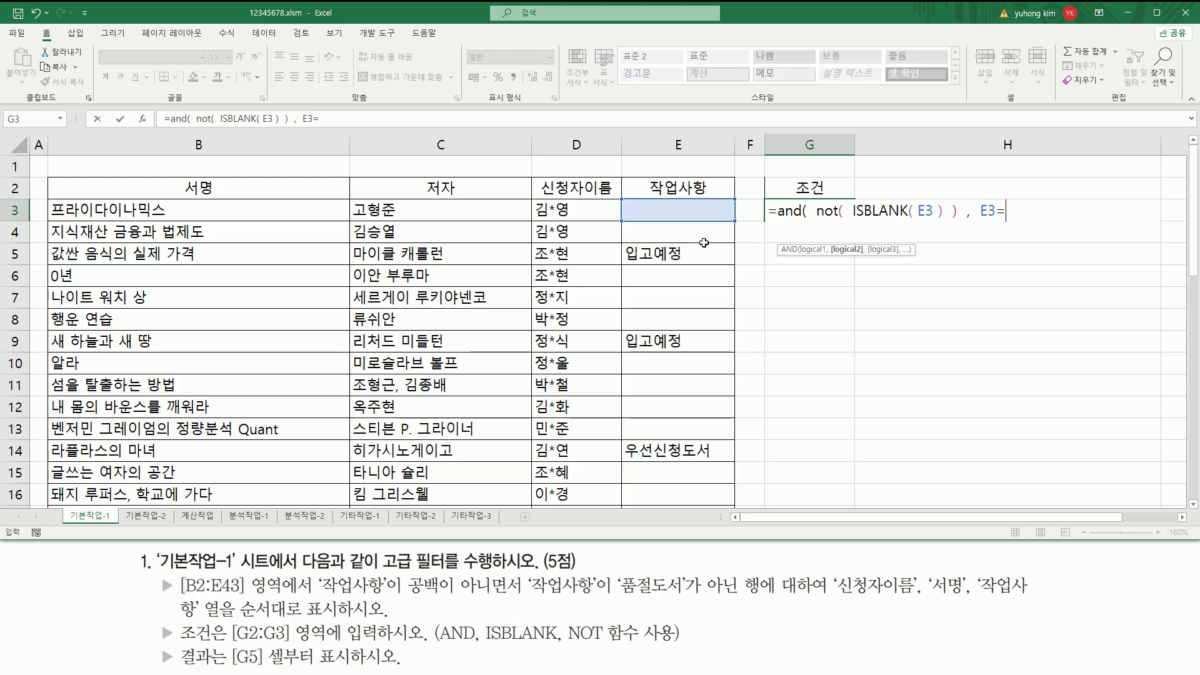
type("= \"품절도서\"")
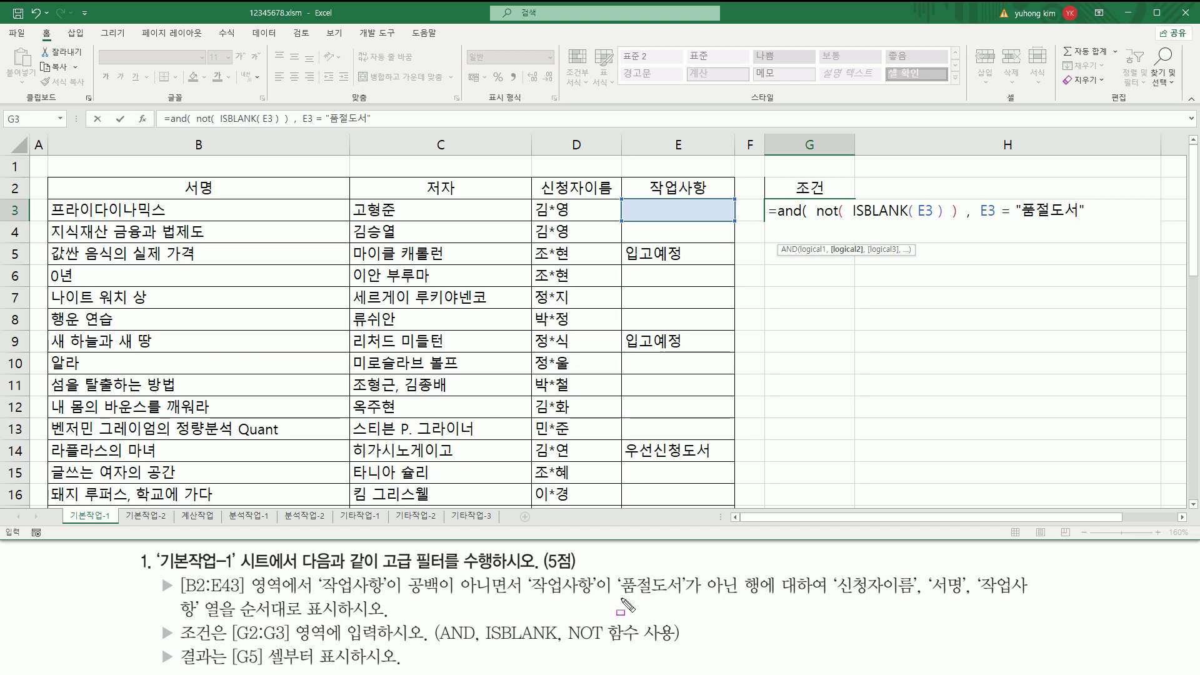
- Change the comparison operator before "품절도서" to <> and close the AND function's parenthesis
left_click_drag(616, 608, 743, 608)
key("Escape")
left_click(1004, 211)
left_click_drag(1000, 211, 1010, 212)
type("<>")
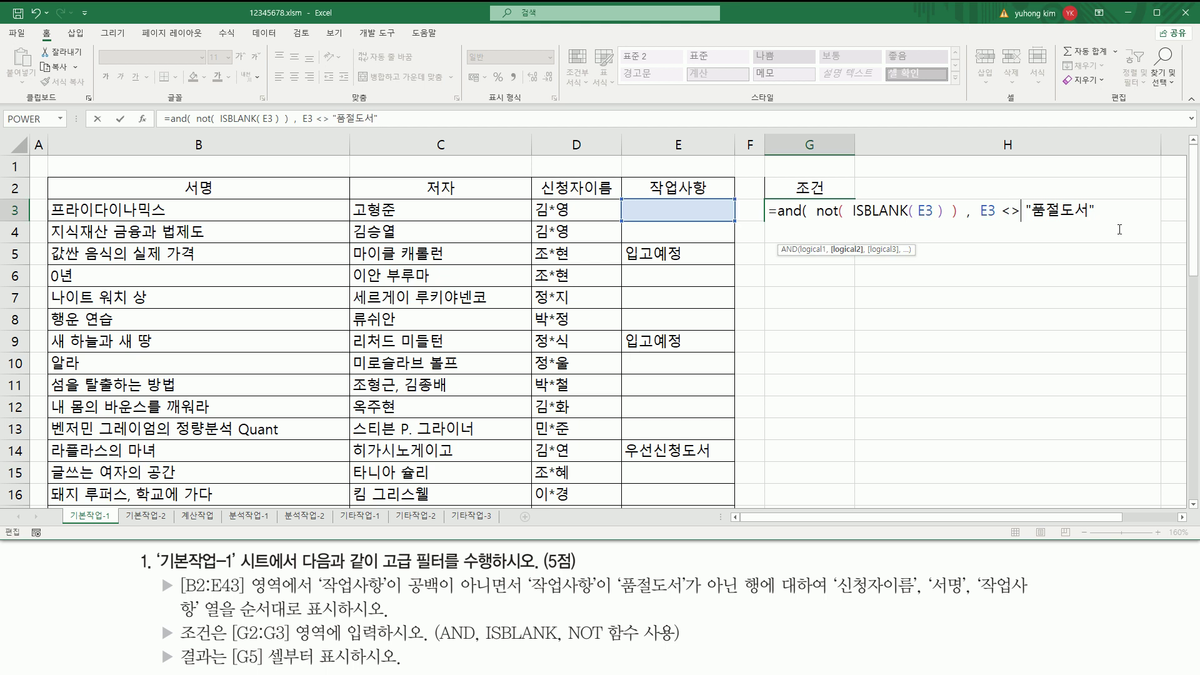
left_click_drag(1002, 212, 1104, 212)
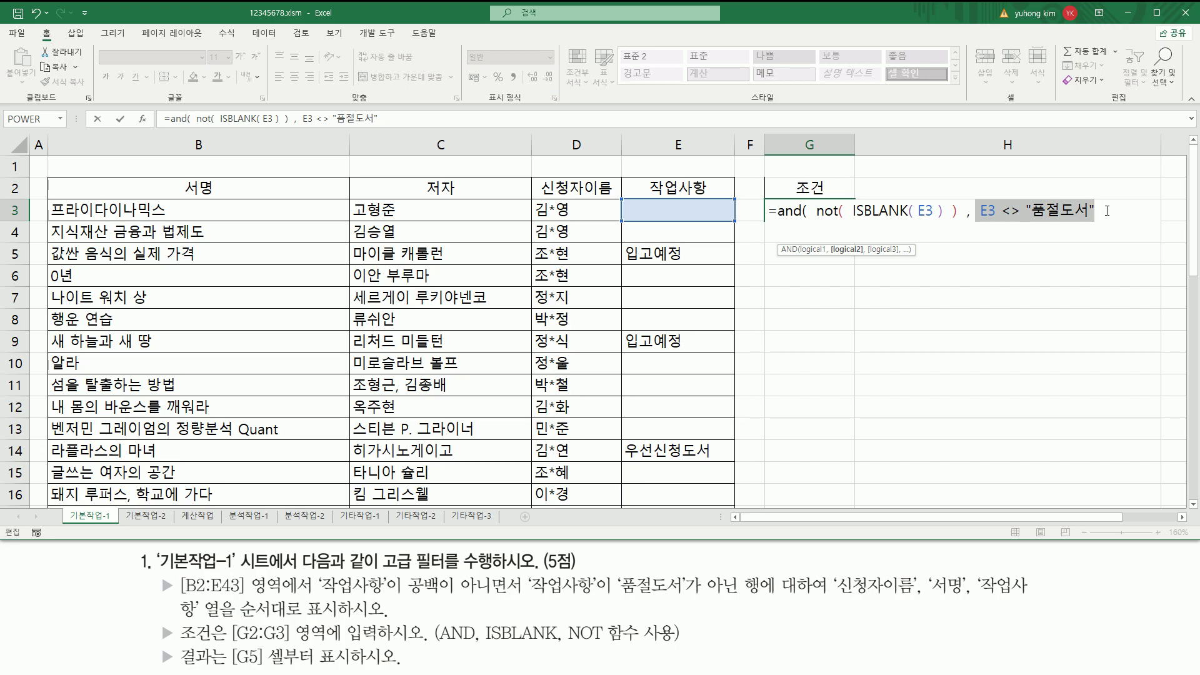
left_click(1110, 212)
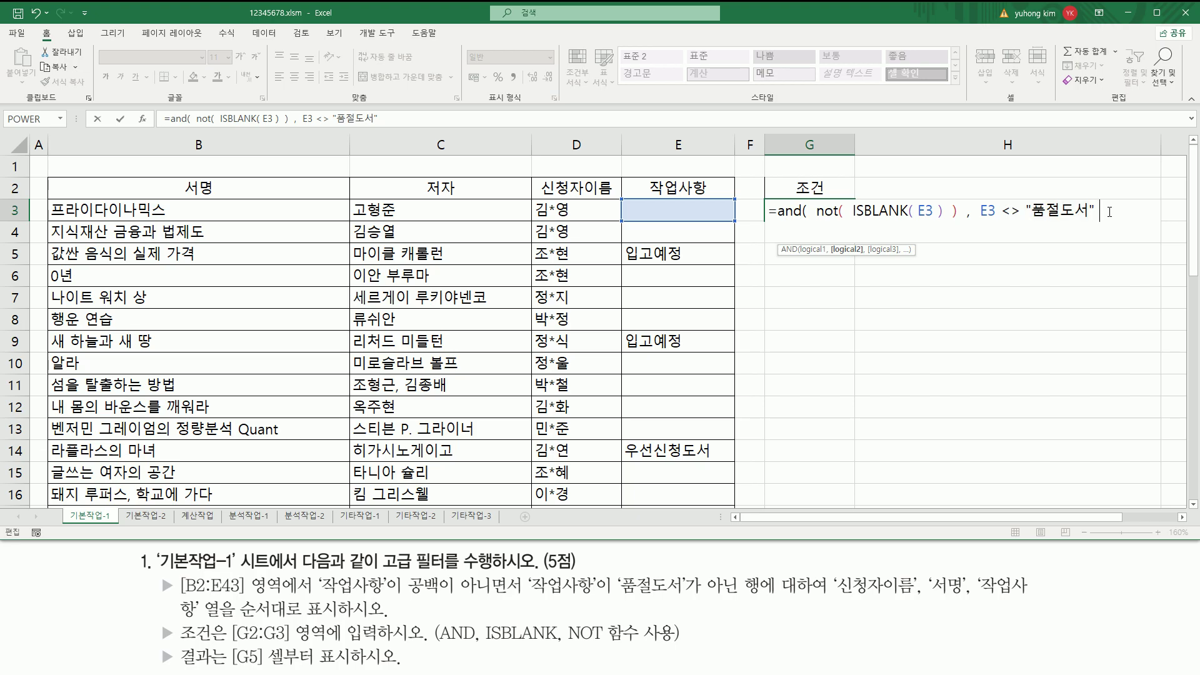
type(")")
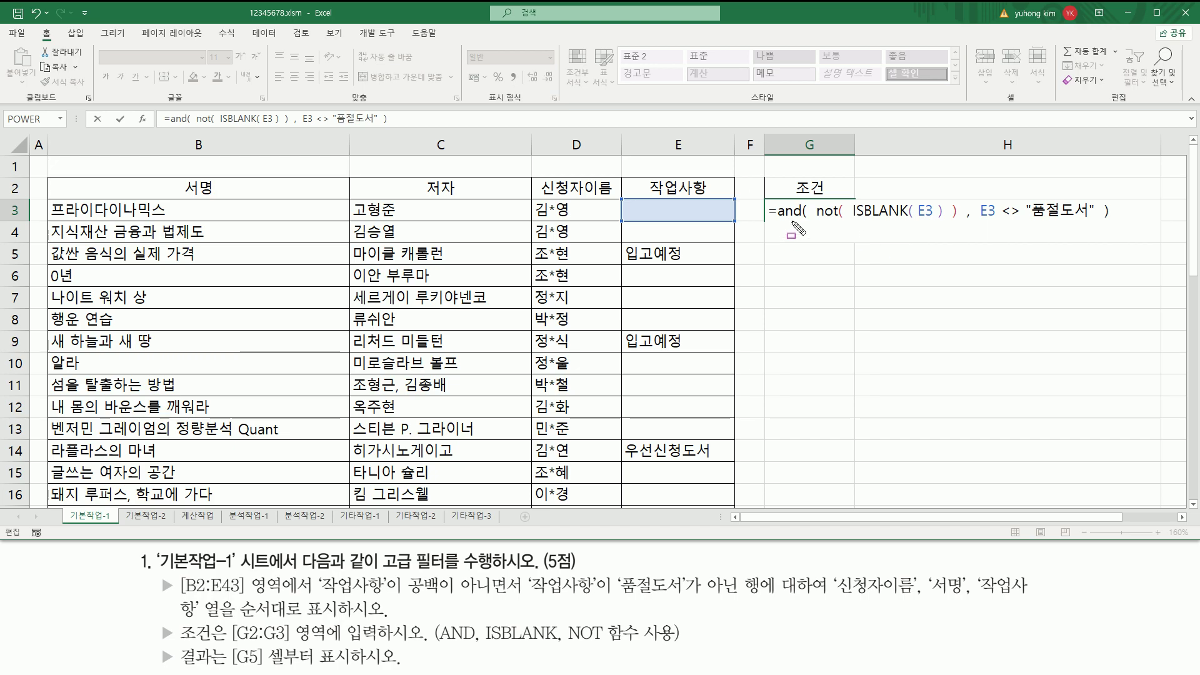
- Review the NOT(ISBLANK(E3)) and E3 <> "품절도서" arguments of the G3 formula against the 작업사항 conditions and required functions
mouse_move(813, 221)
left_mouse_down()
mouse_move(949, 220)
mouse_move(813, 203)
left_mouse_up()
mouse_move(981, 198)
left_mouse_down()
mouse_move(974, 222)
mouse_move(1087, 193)
mouse_move(1102, 225)
left_mouse_up()
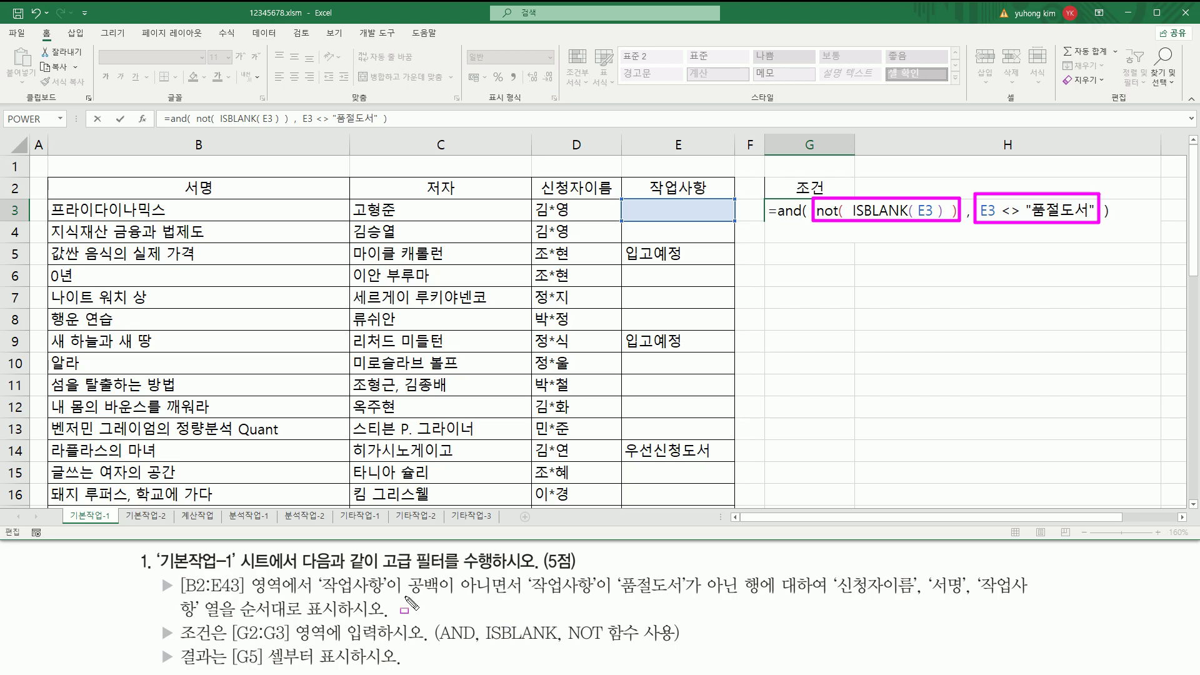
left_click_drag(316, 595, 504, 602)
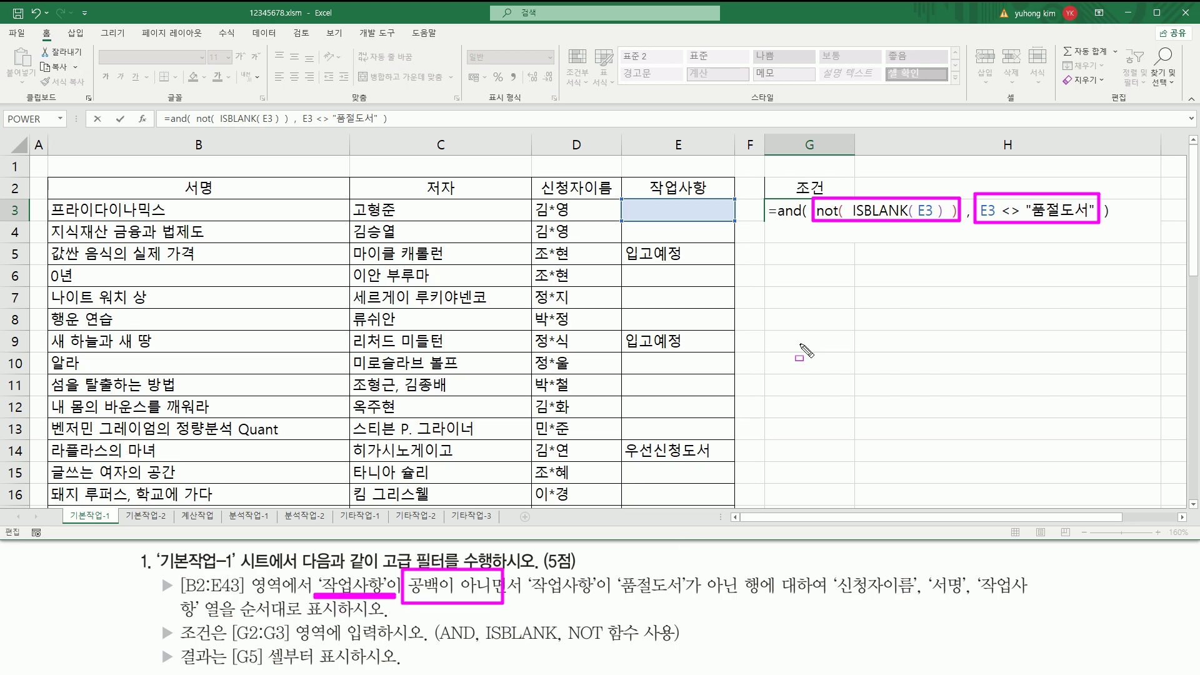
left_click_drag(851, 226, 941, 225)
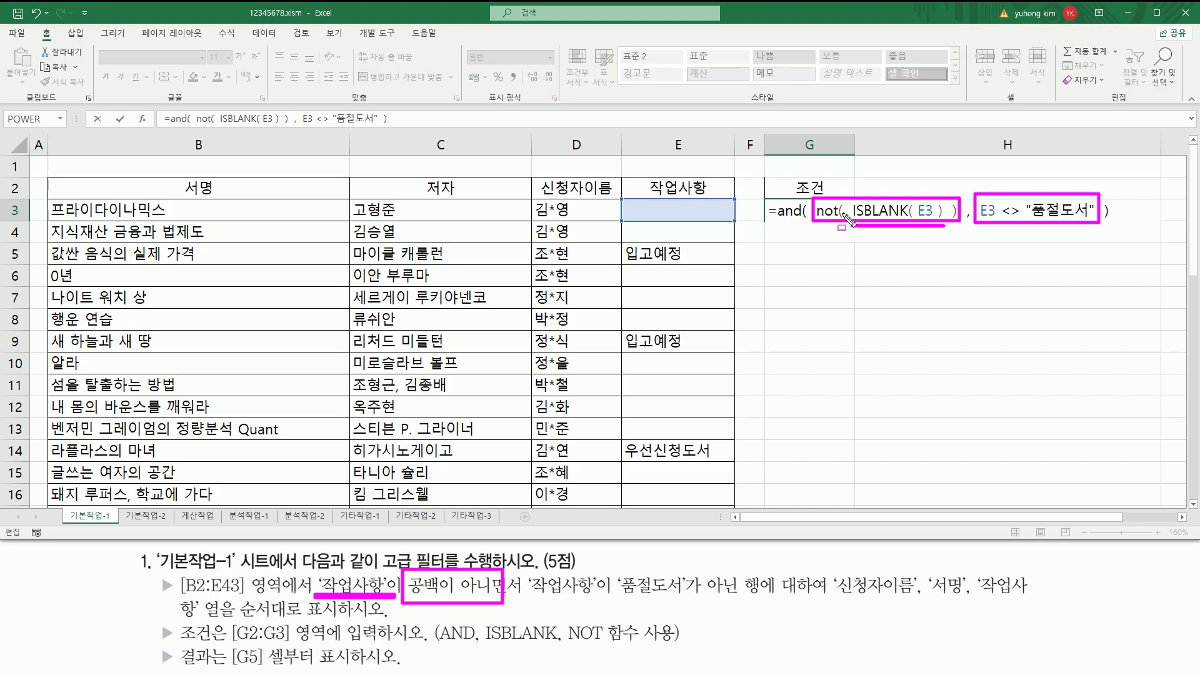
mouse_move(848, 187)
left_mouse_down()
mouse_move(867, 219)
mouse_move(946, 225)
left_mouse_up()
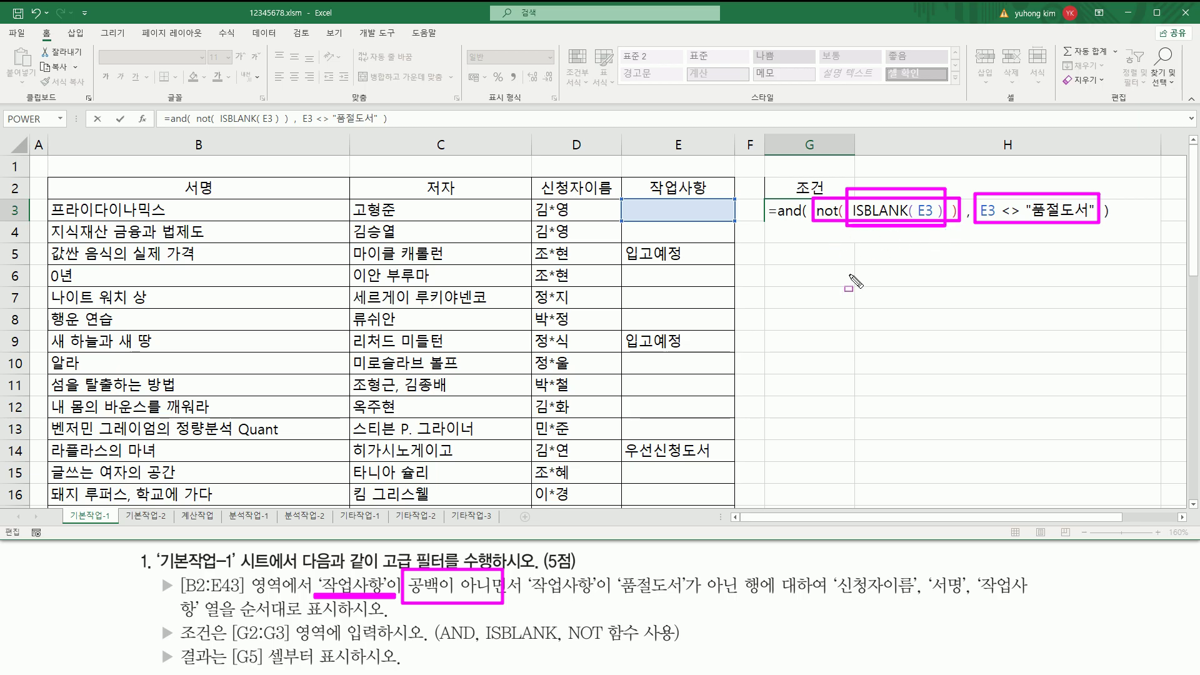
key("Escape")
double_click(811, 213)
double_click(846, 213)
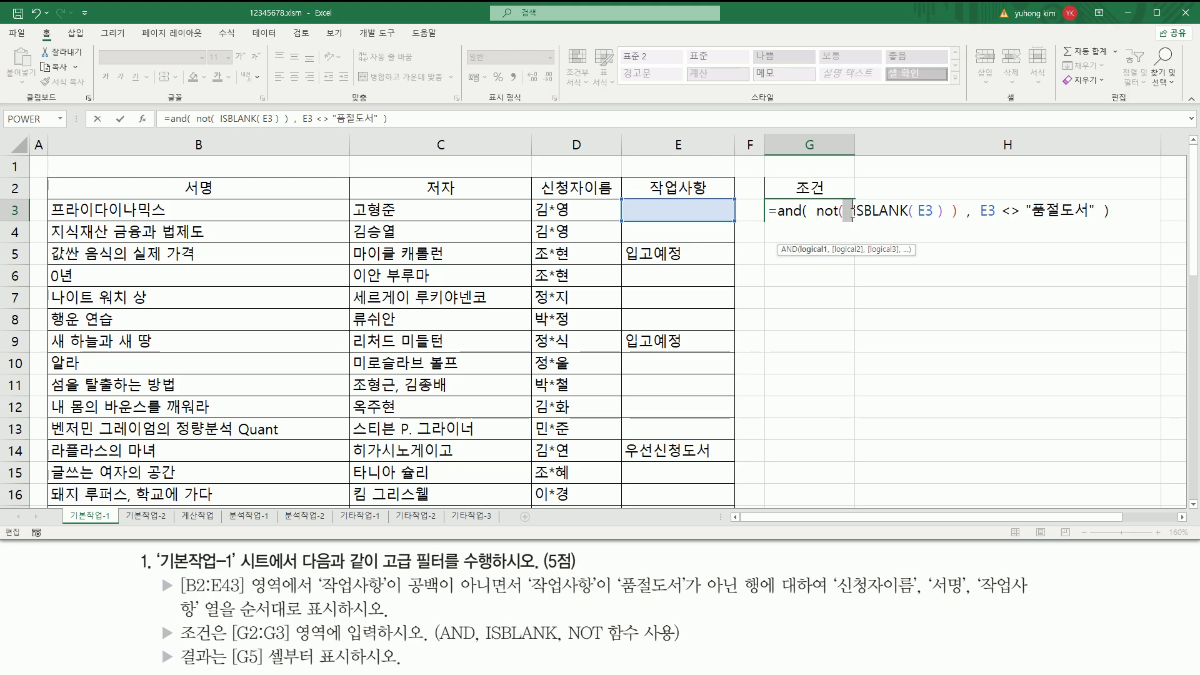
double_click(948, 212)
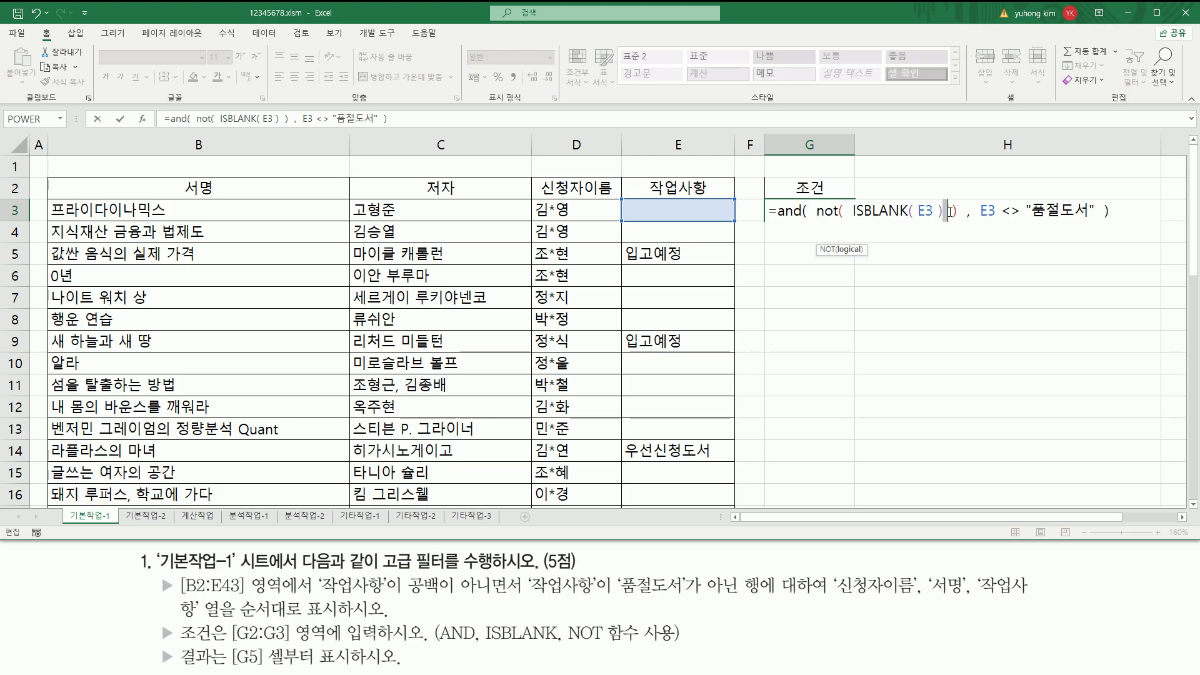
left_click_drag(954, 214, 950, 214)
left_click_drag(430, 647, 683, 647)
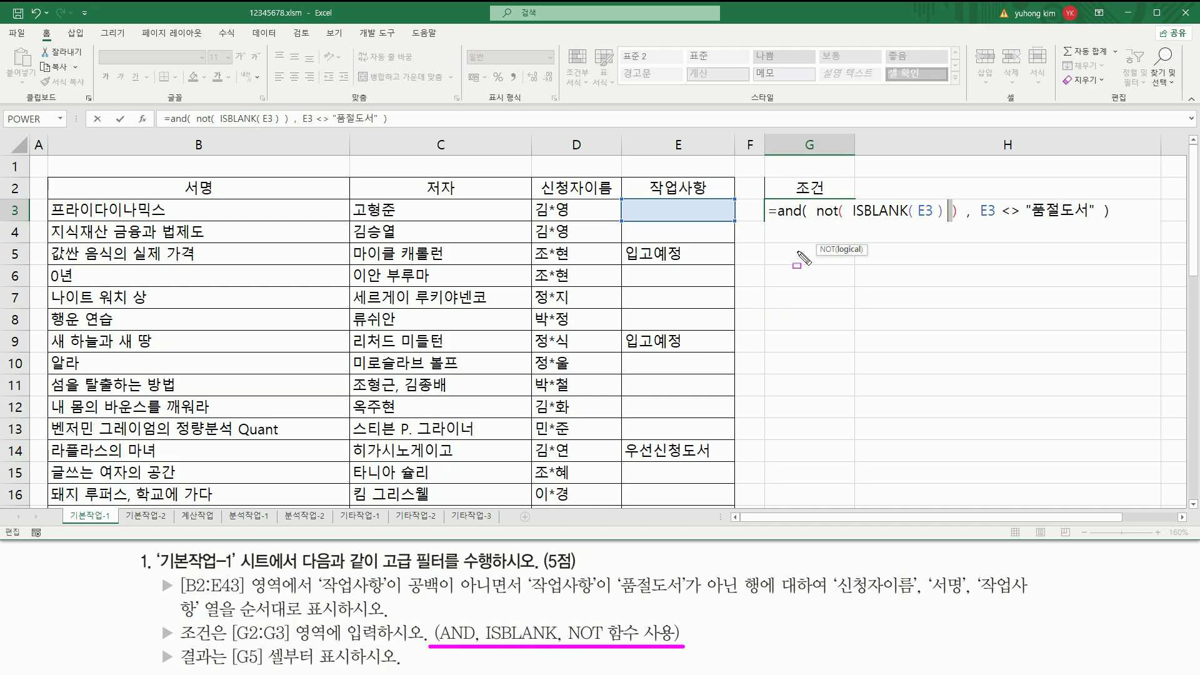
- Commit the AND criteria formula in cell G3
key("Escape")
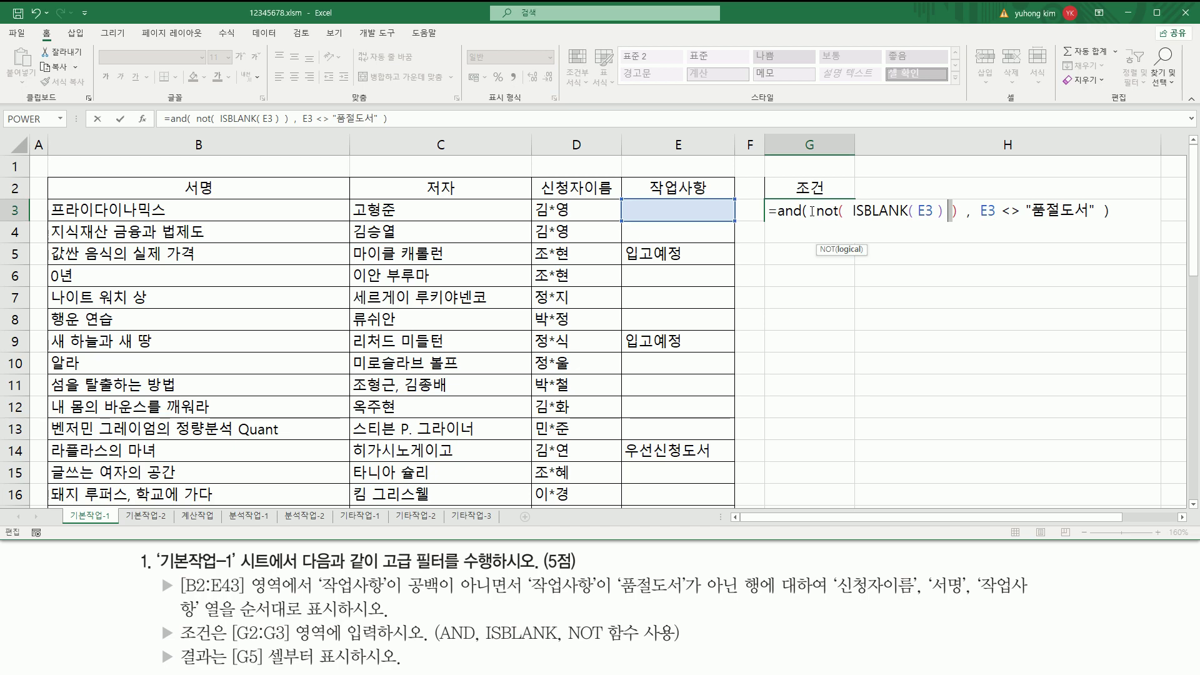
key("Home")
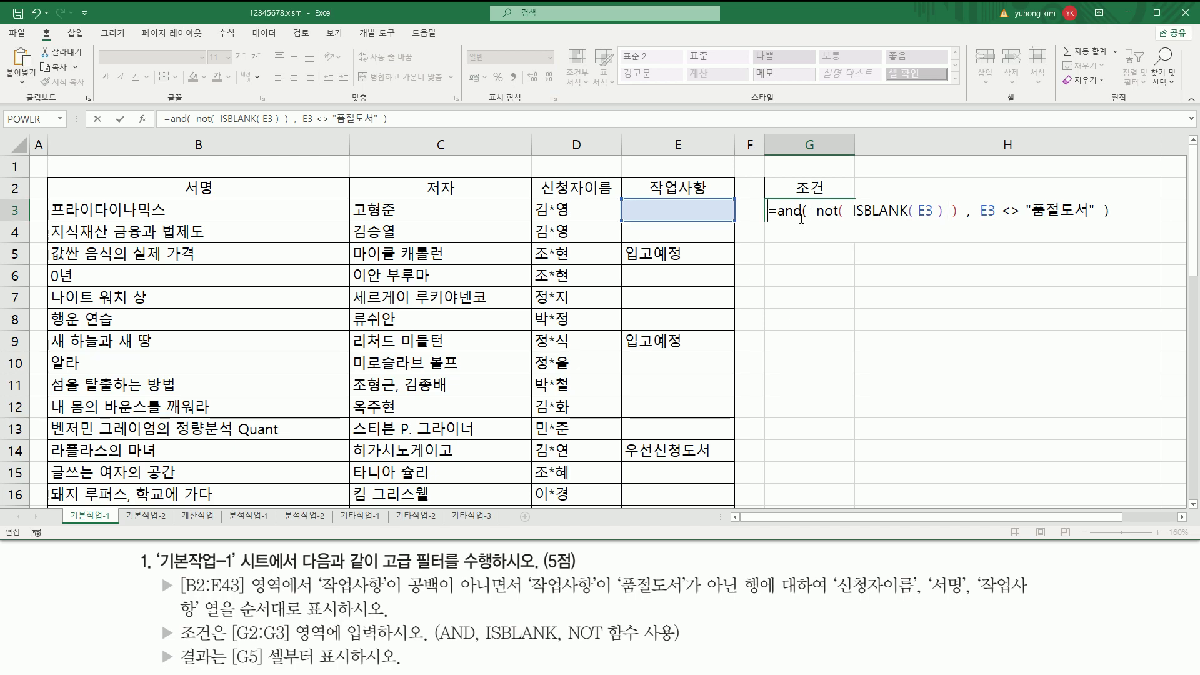
key("Return")
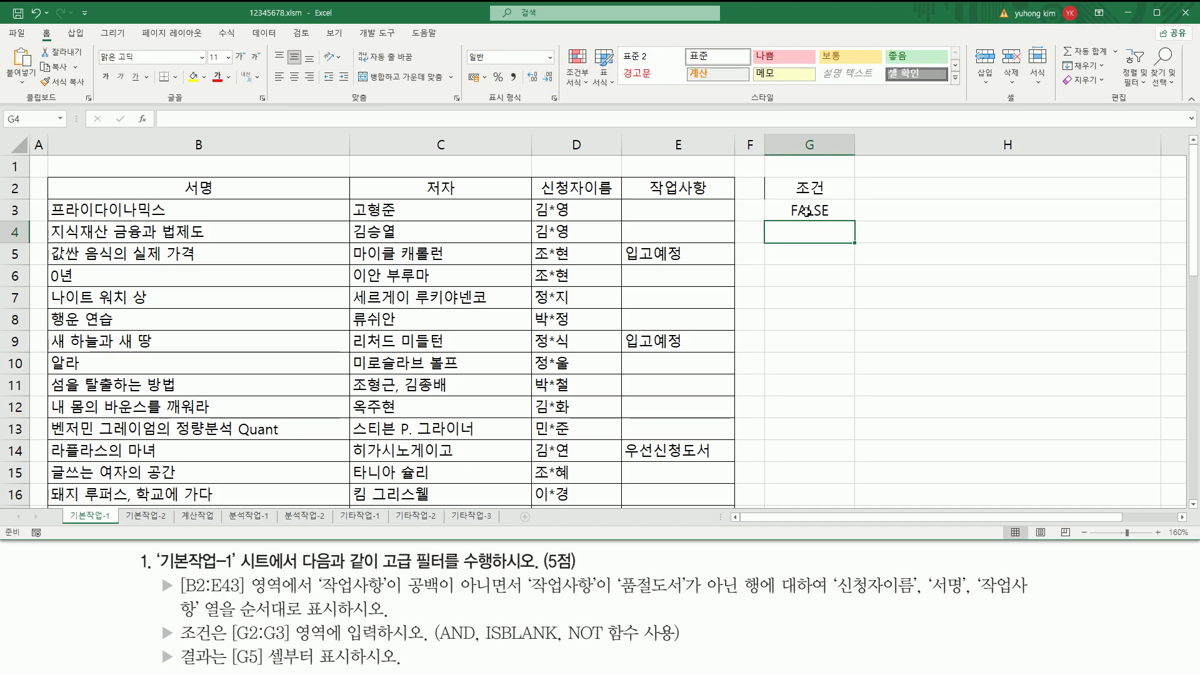
- Check the criteria formula's result in G3 and the instruction on which cell the filter results start from
left_click(806, 212)
left_click_drag(782, 198, 839, 223)
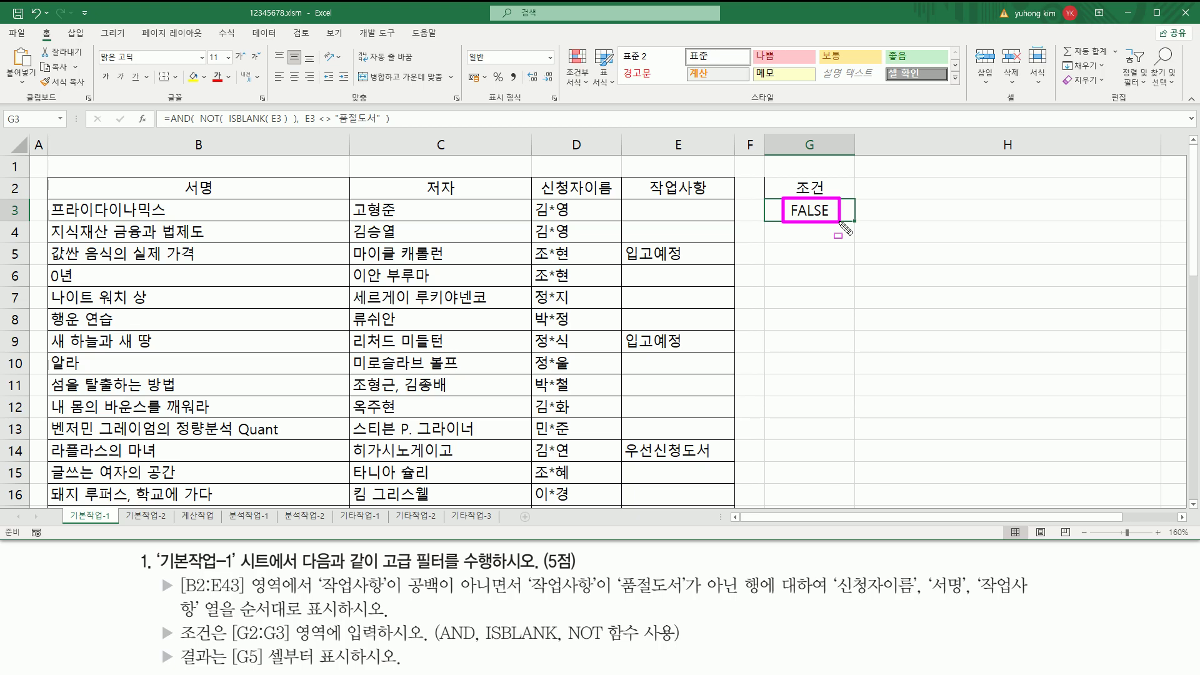
mouse_move(227, 642)
left_mouse_down()
mouse_move(266, 669)
mouse_move(344, 667)
left_mouse_up()
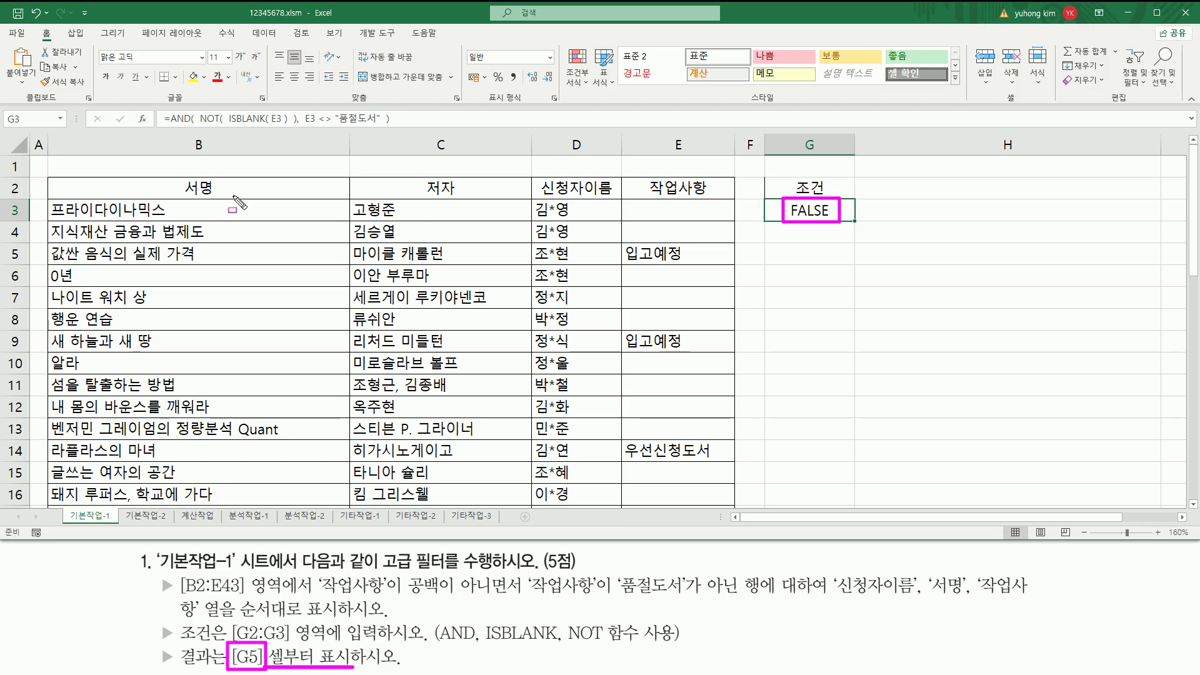
- Enter the filter result headers 신청자이름 in G5 and 서명 in H5, following the column order given in the instructions
mouse_move(49, 178)
left_mouse_down()
mouse_move(278, 207)
mouse_move(736, 199)
mouse_move(734, 497)
mouse_move(734, 485)
left_mouse_up()
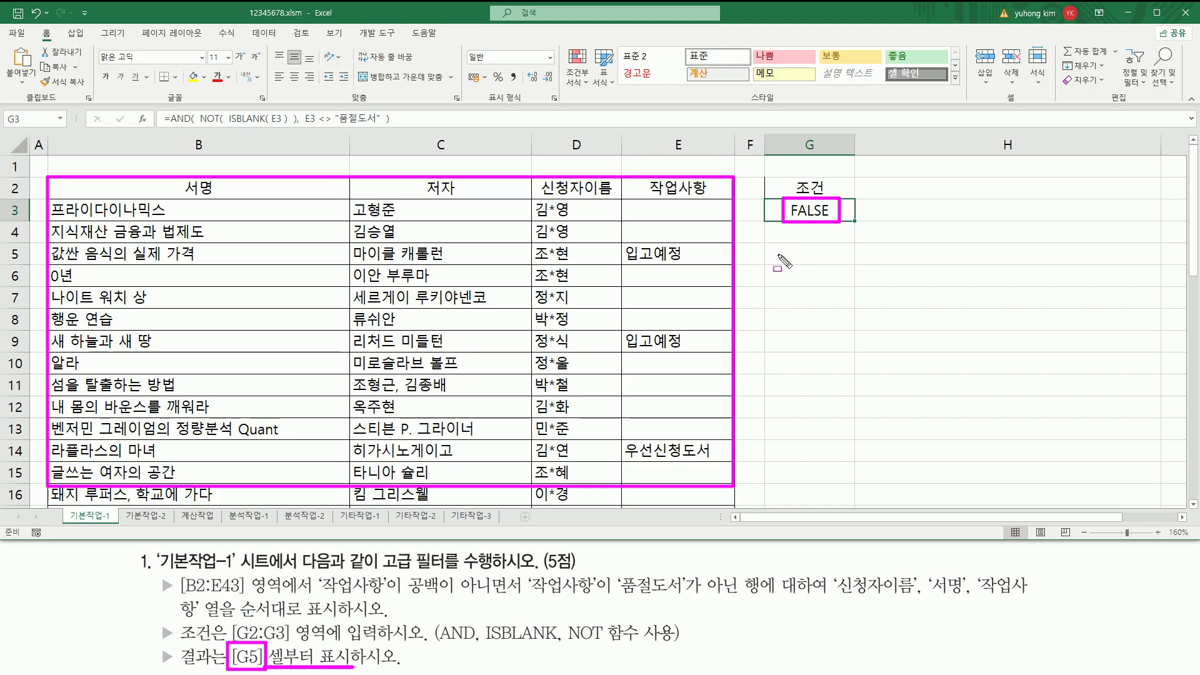
key("Escape")
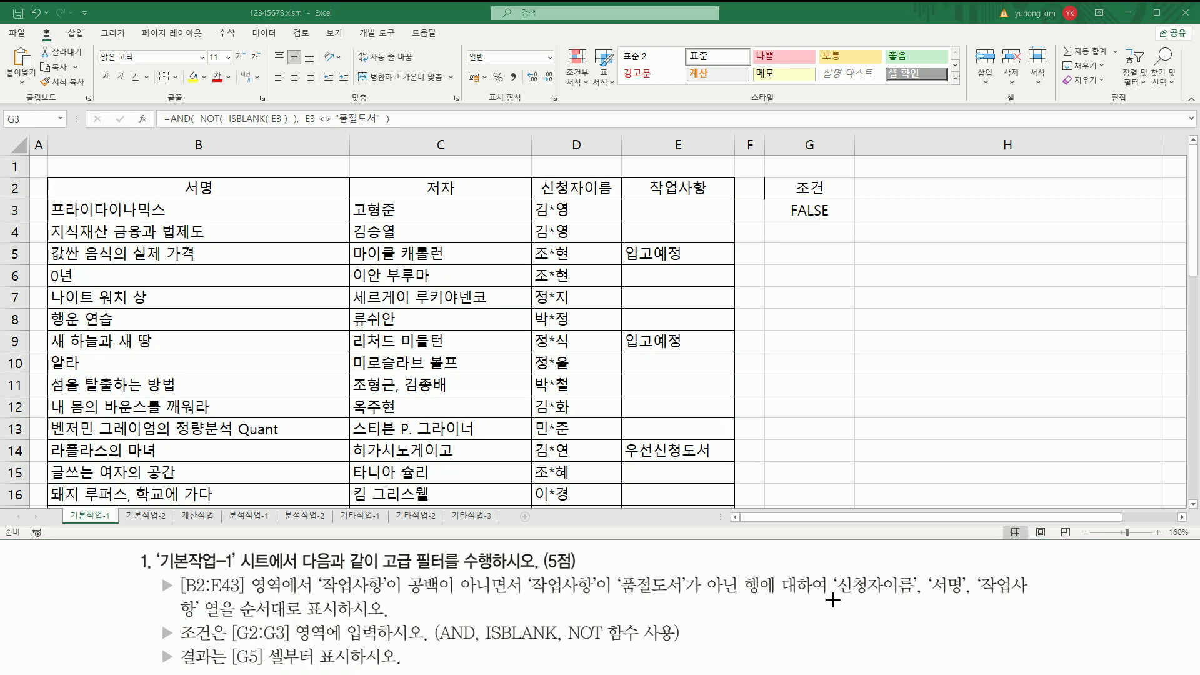
left_click_drag(832, 599, 1039, 597)
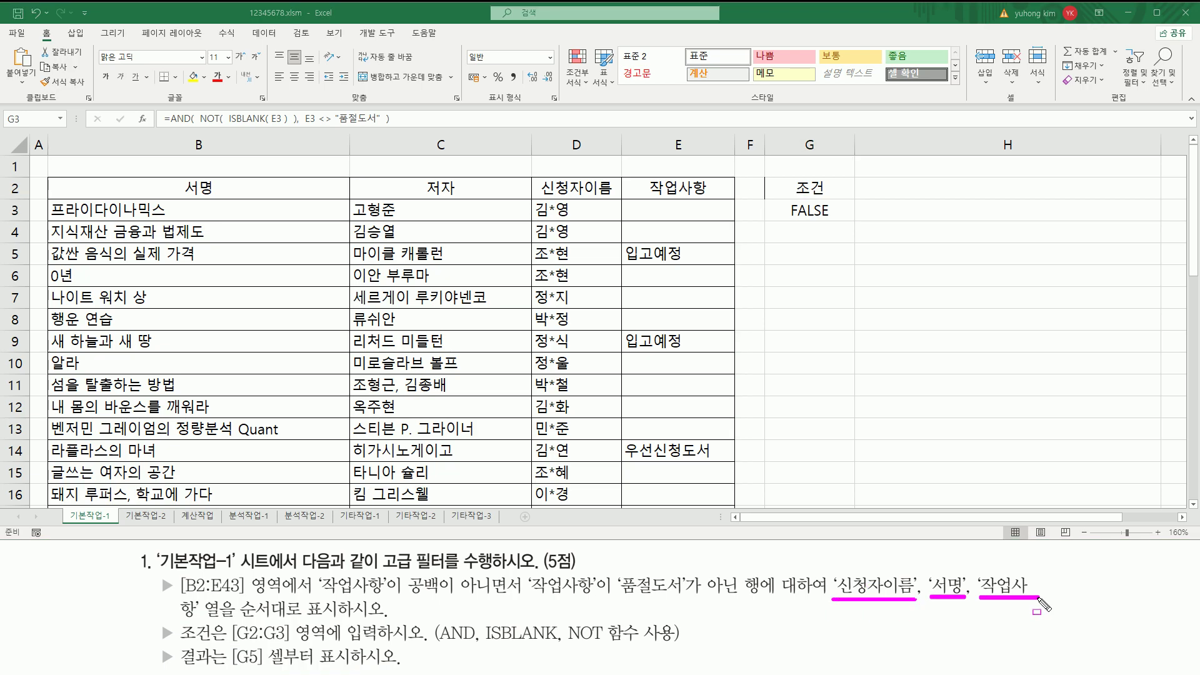
left_click_drag(177, 620, 338, 620)
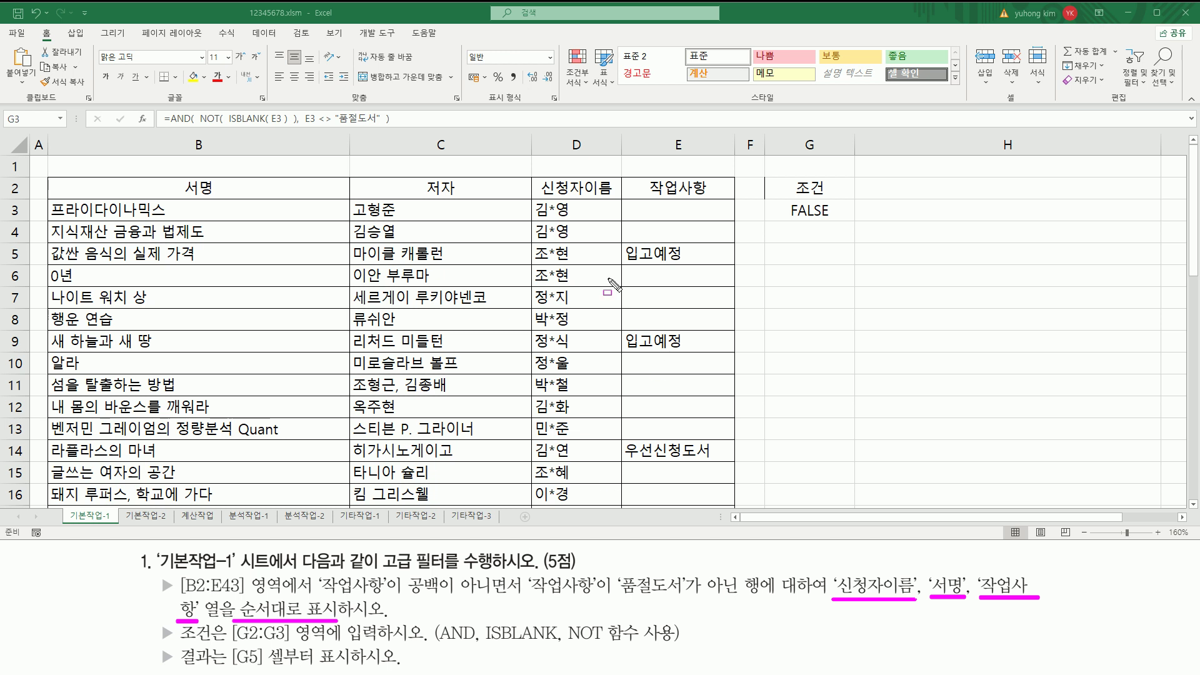
key("Escape")
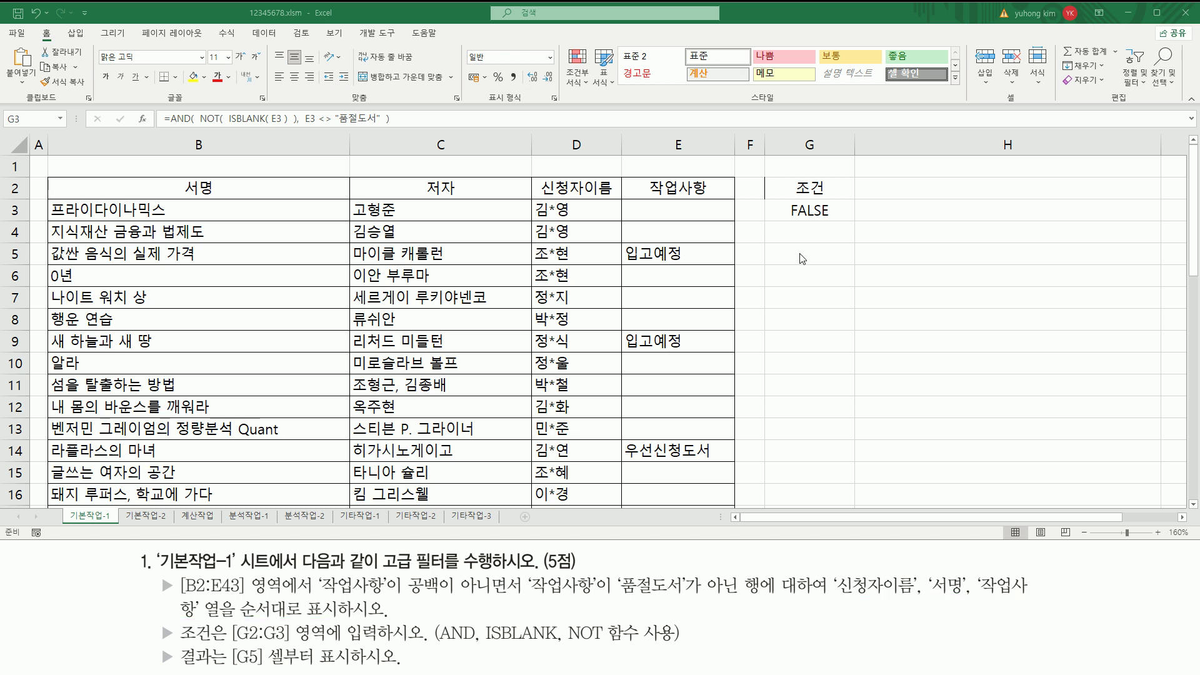
left_click(807, 251)
type("신청자이름")
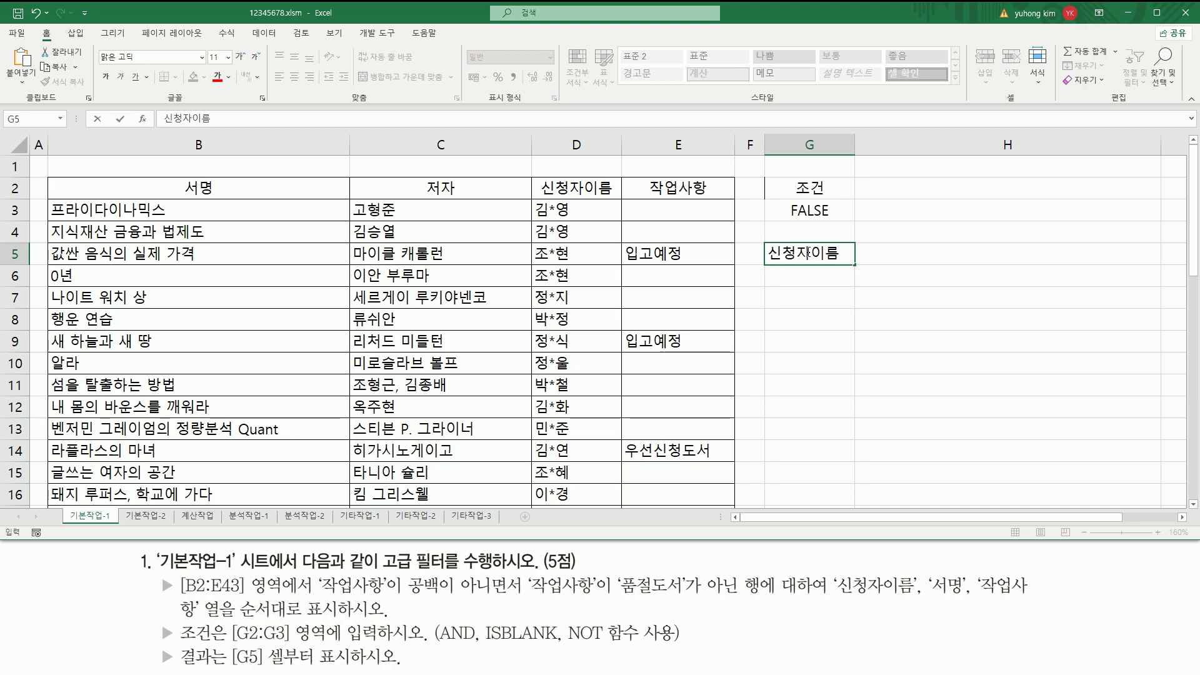
key("Tab")
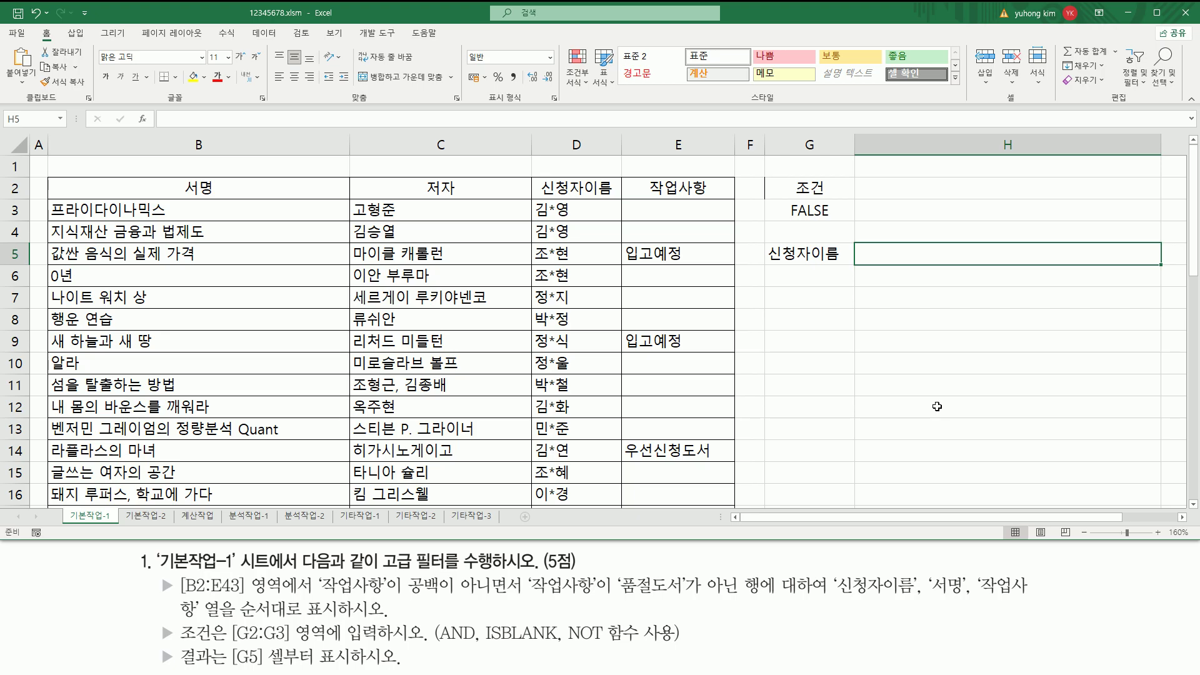
type("서명")
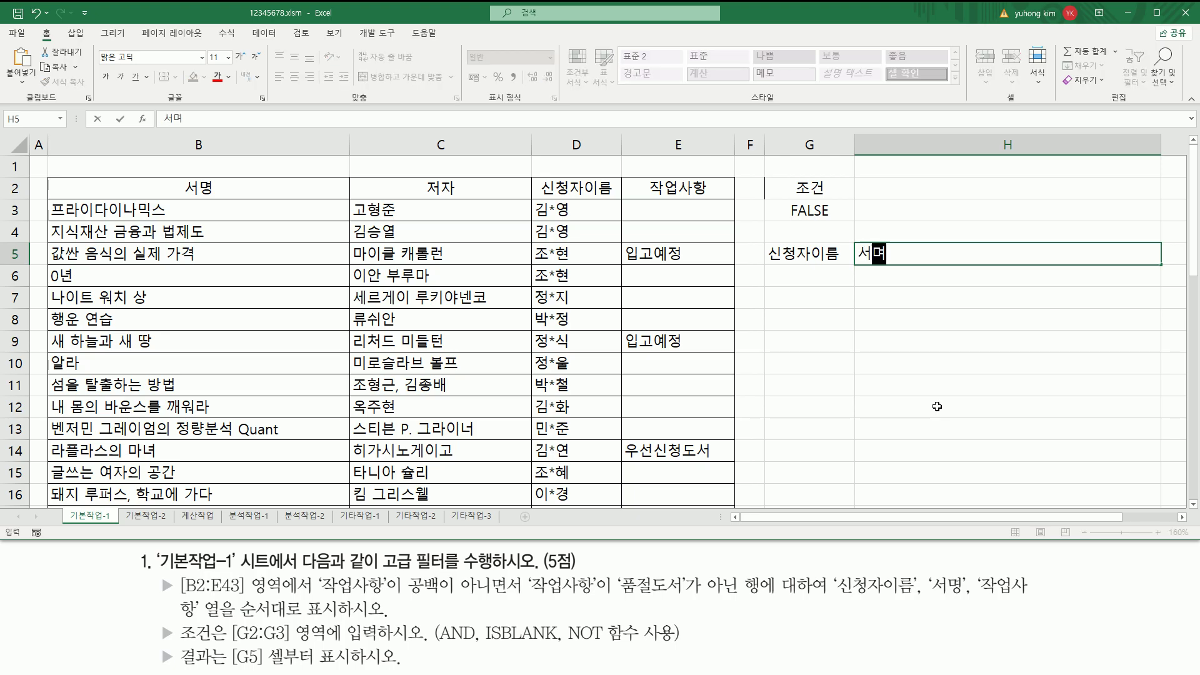
key("Tab")
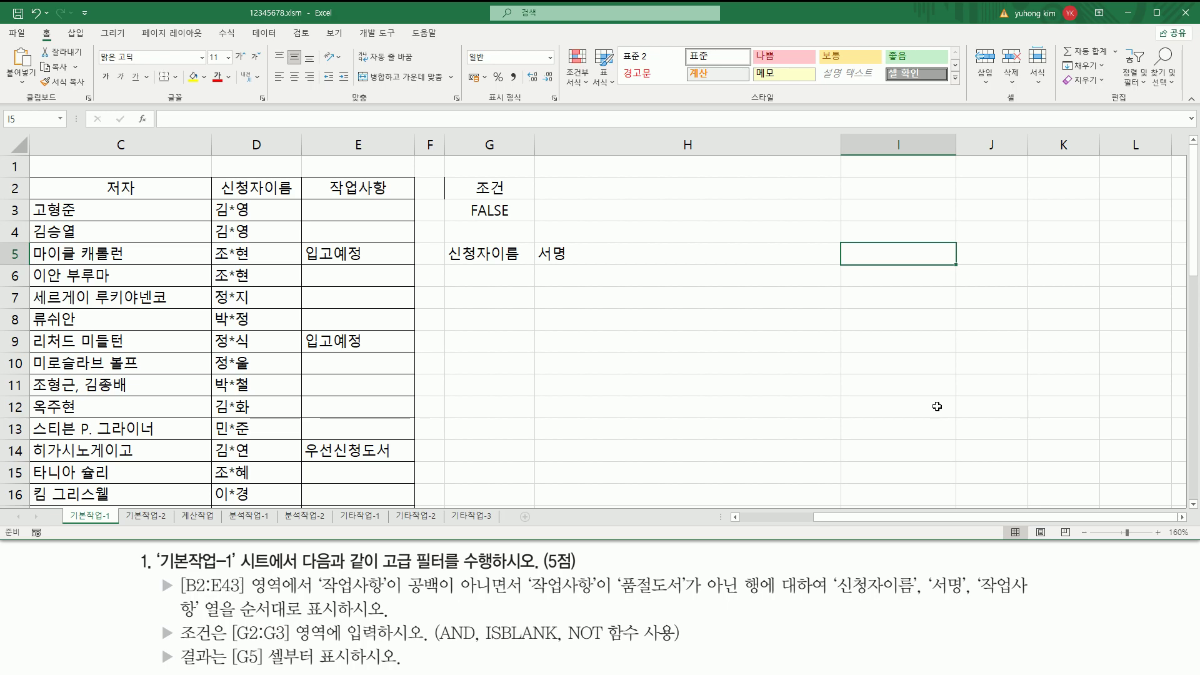
- Enter the third filter result header, 작업사항, in cell I5
type("장업사")
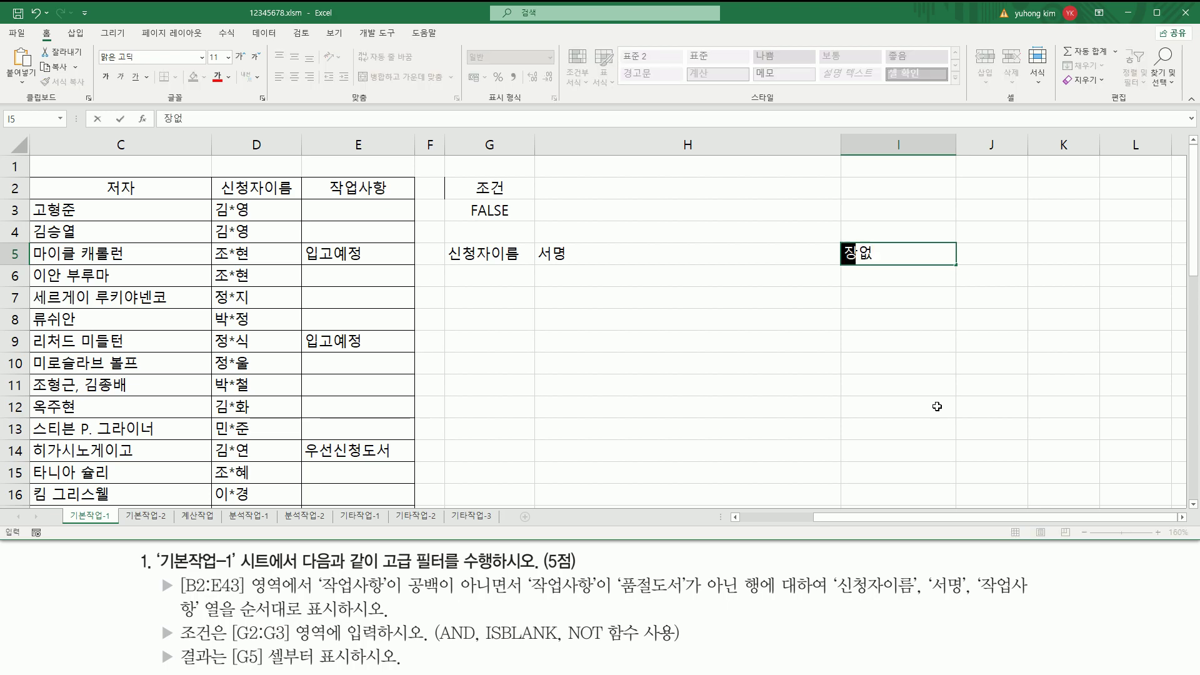
key("BackSpace")
key("BackSpace")
key("BackSpace")
type("작업사")
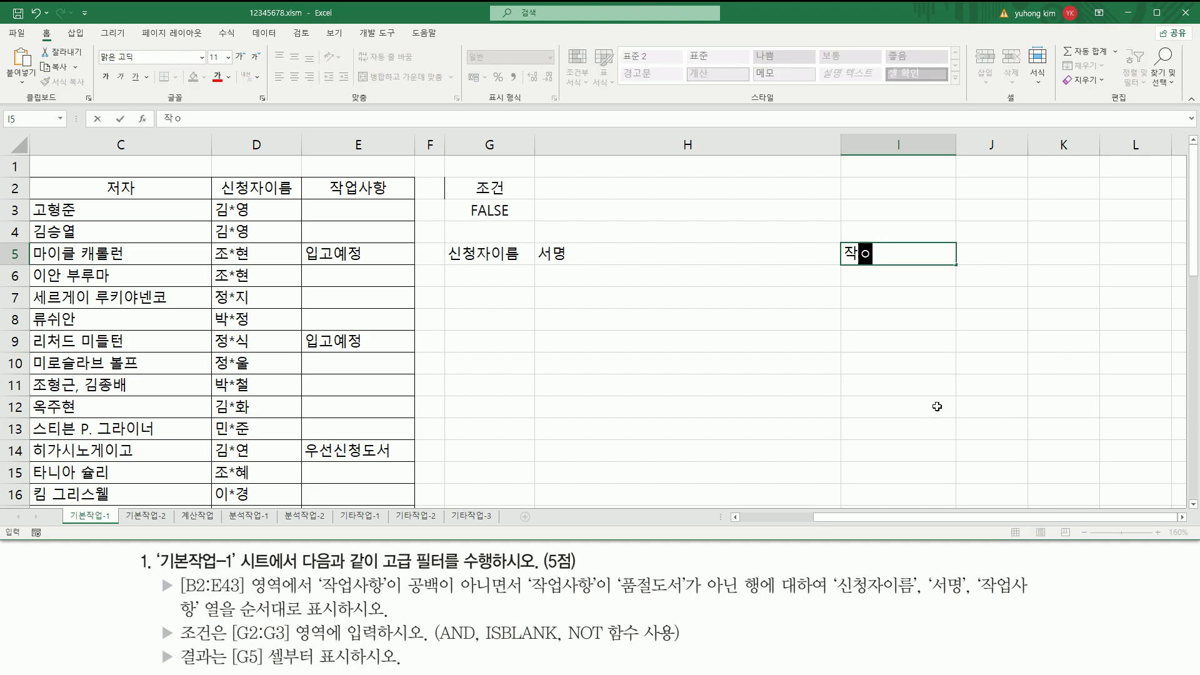
type("항")
key("Return")
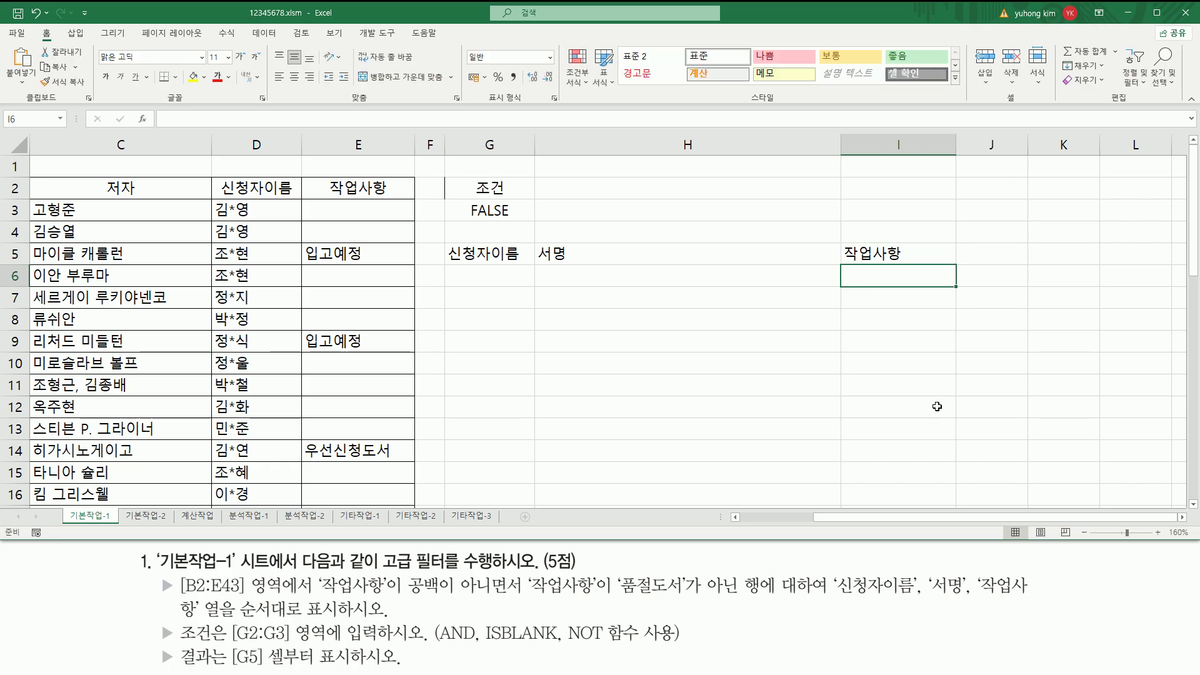
- Compare the G5:I5 result headers with the instructed column names and the source table headers, and review the criteria and data ranges
left_click_drag(806, 530, 859, 518)
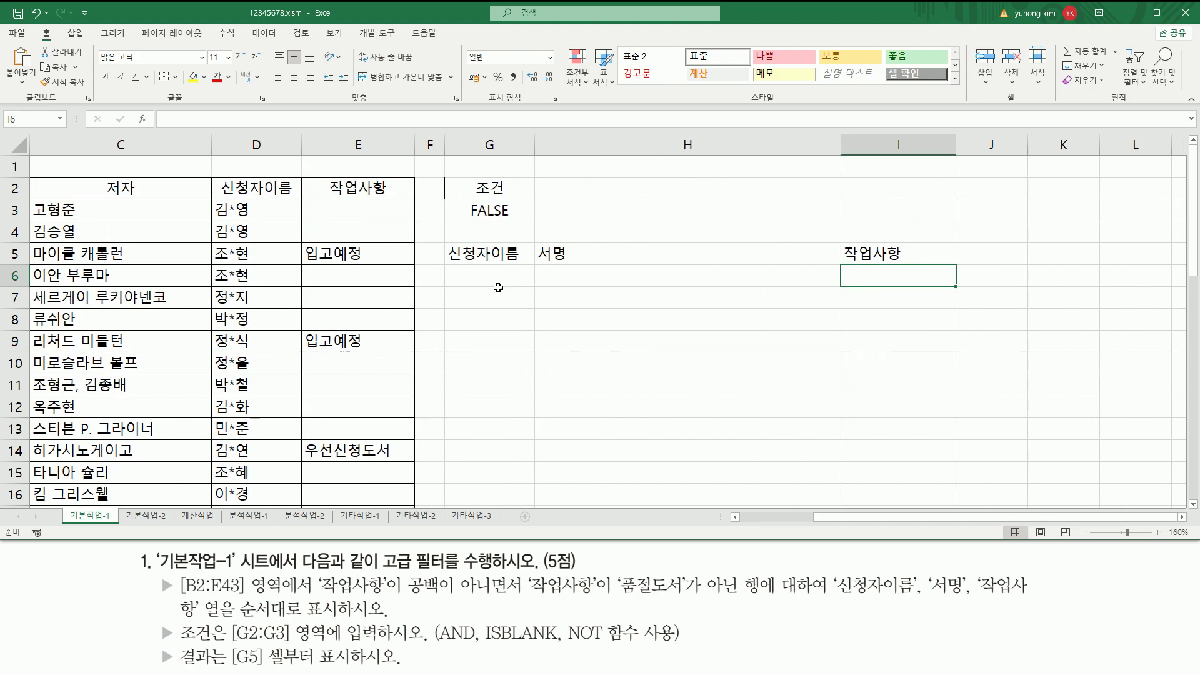
mouse_move(444, 242)
left_mouse_down()
mouse_move(441, 253)
mouse_move(530, 273)
mouse_move(963, 271)
left_mouse_up()
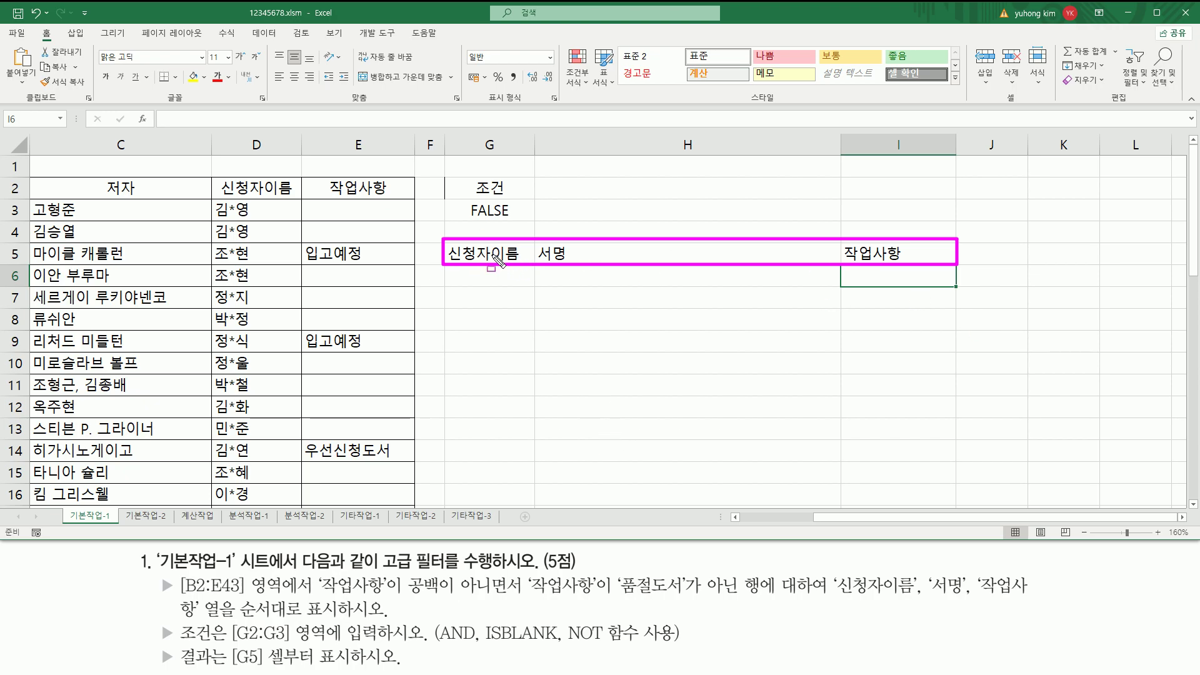
key("Escape")
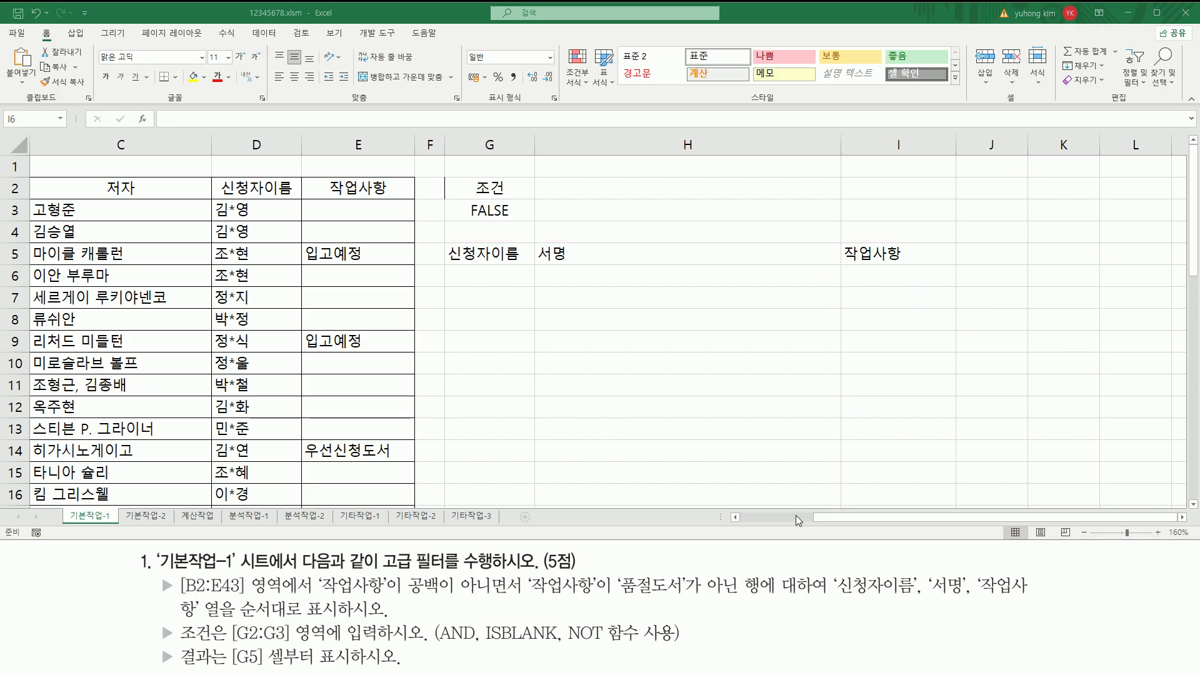
left_click(816, 518)
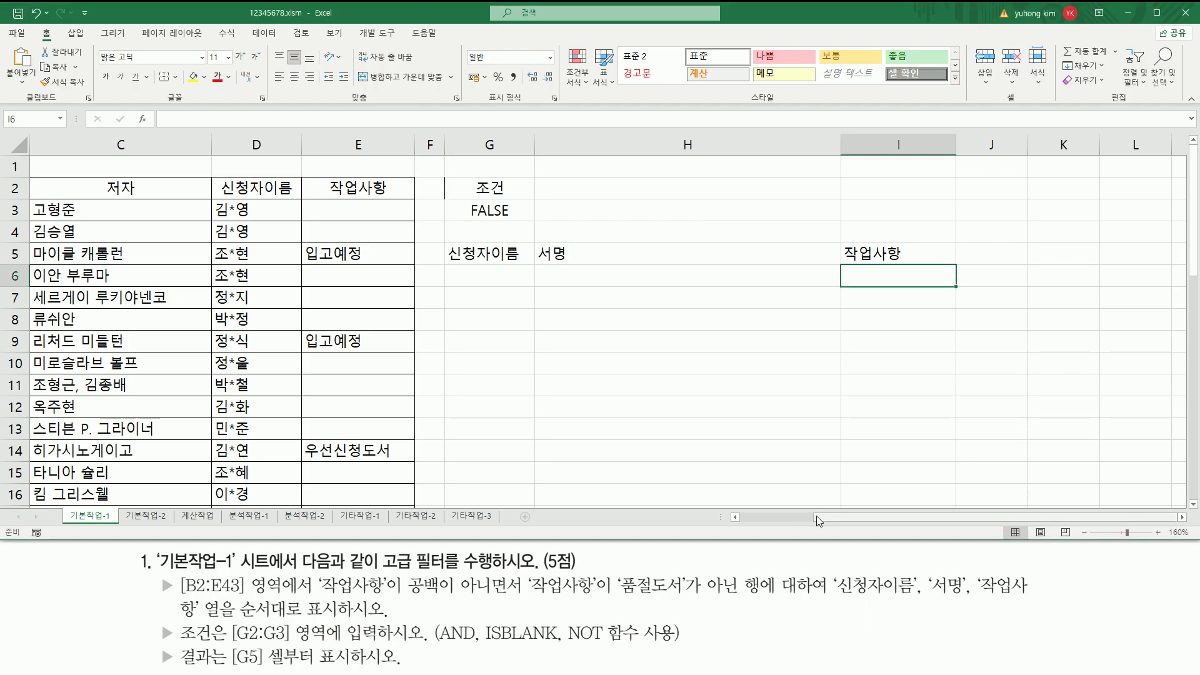
left_click(758, 518)
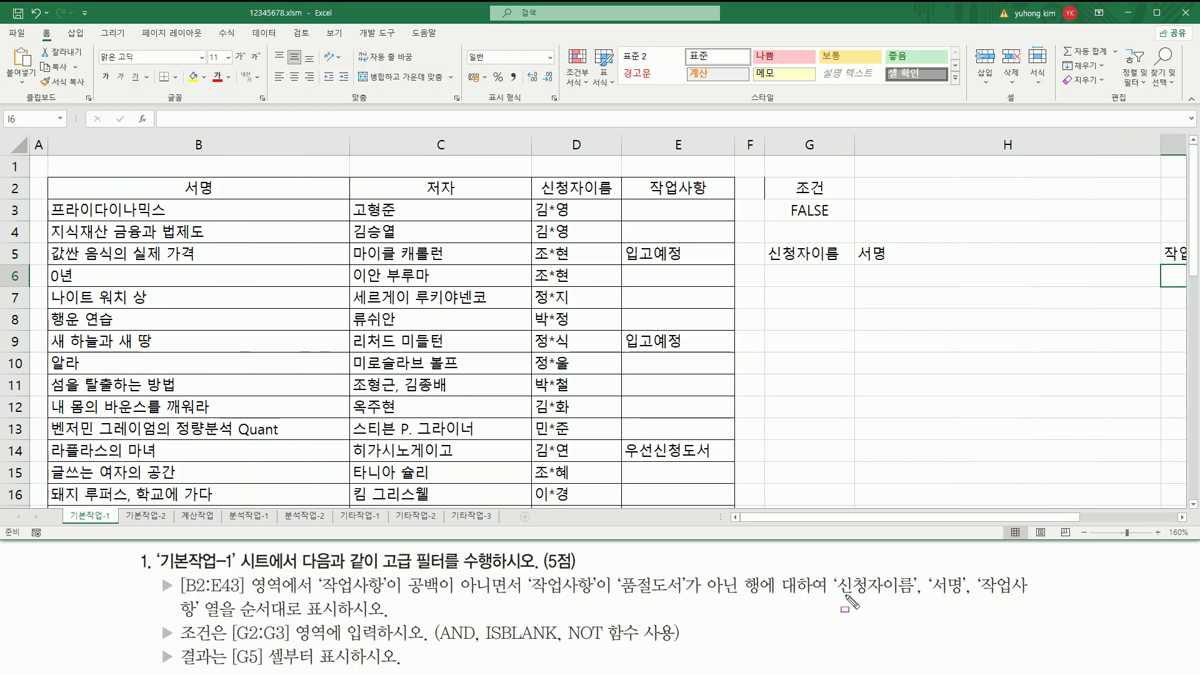
left_click_drag(837, 597, 1030, 597)
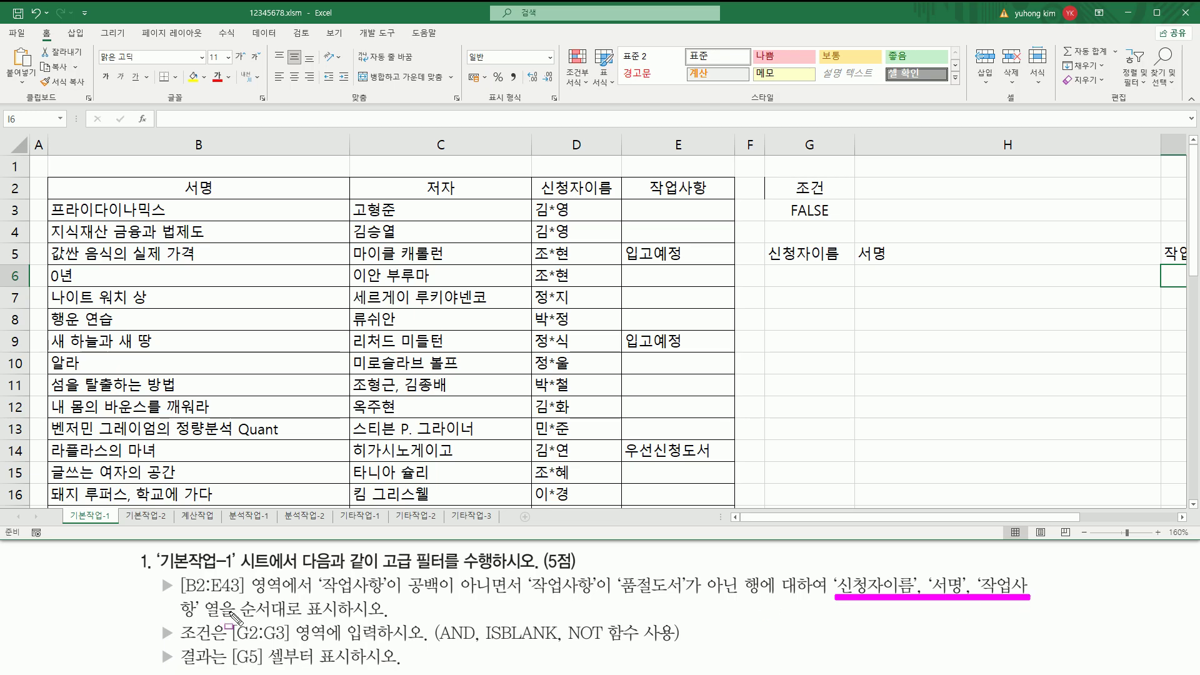
left_click_drag(178, 621, 207, 622)
mouse_move(763, 240)
left_mouse_down()
mouse_move(1057, 271)
mouse_move(1185, 265)
left_mouse_up()
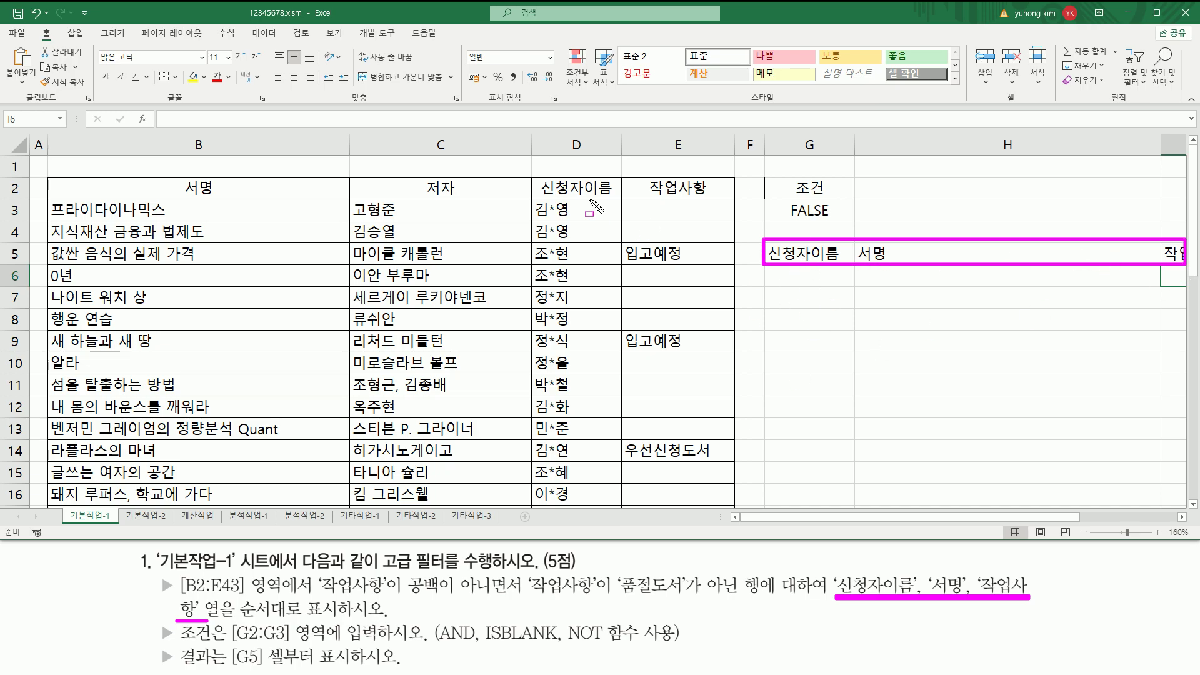
left_click_drag(539, 198, 616, 198)
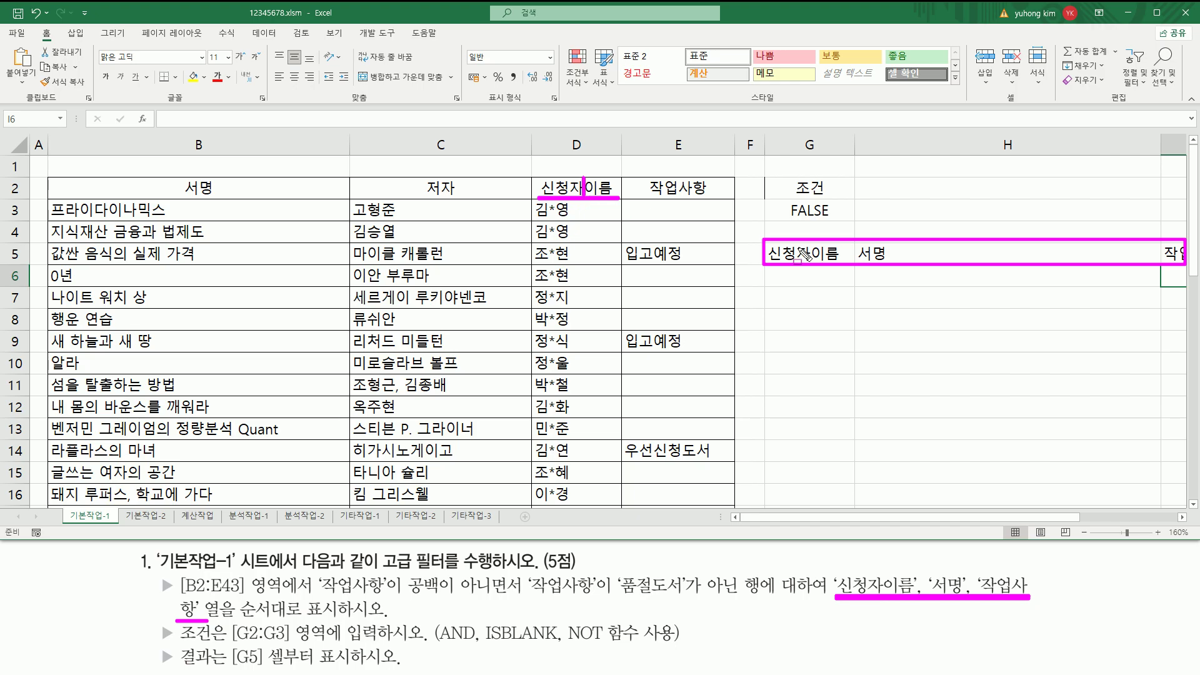
left_click_drag(764, 271, 852, 270)
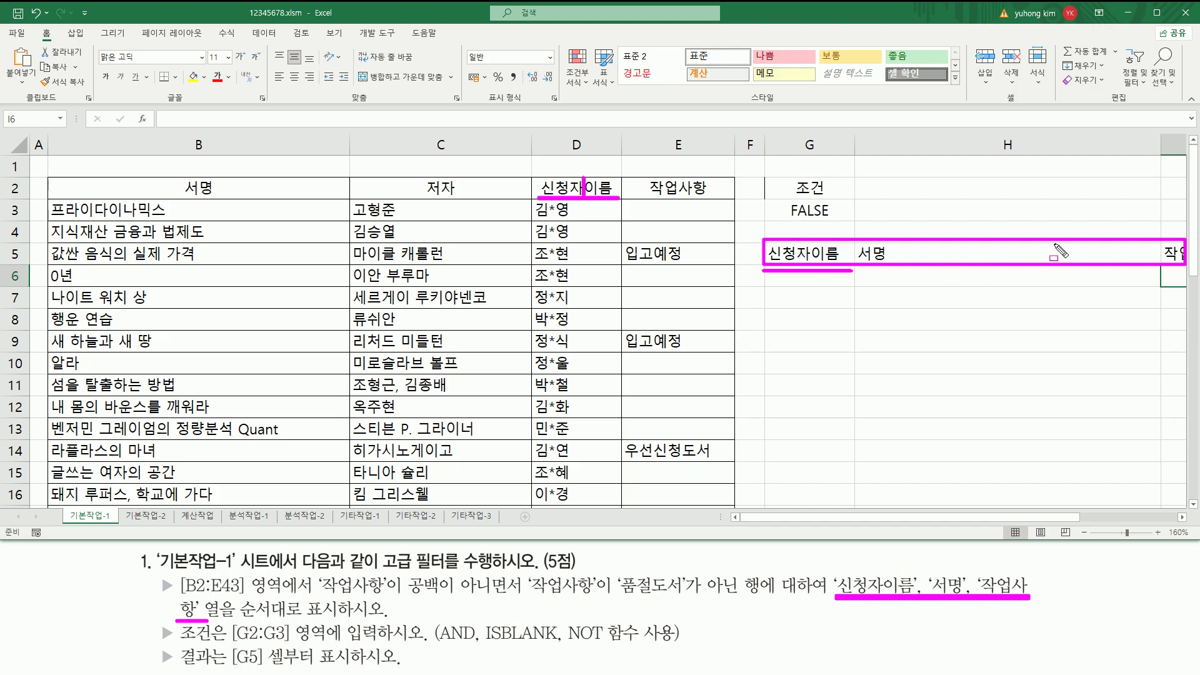
left_click_drag(644, 197, 711, 196)
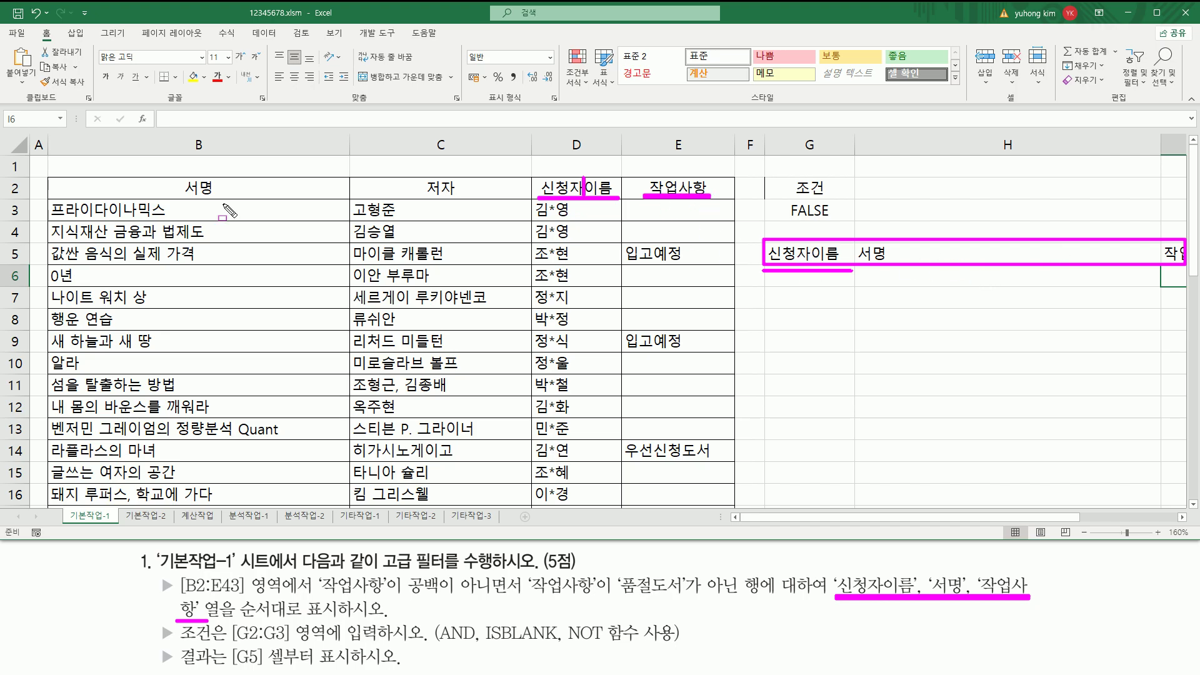
left_click_drag(175, 198, 210, 197)
key("e")
left_click_drag(764, 175, 858, 220)
left_click_drag(761, 240, 1184, 267)
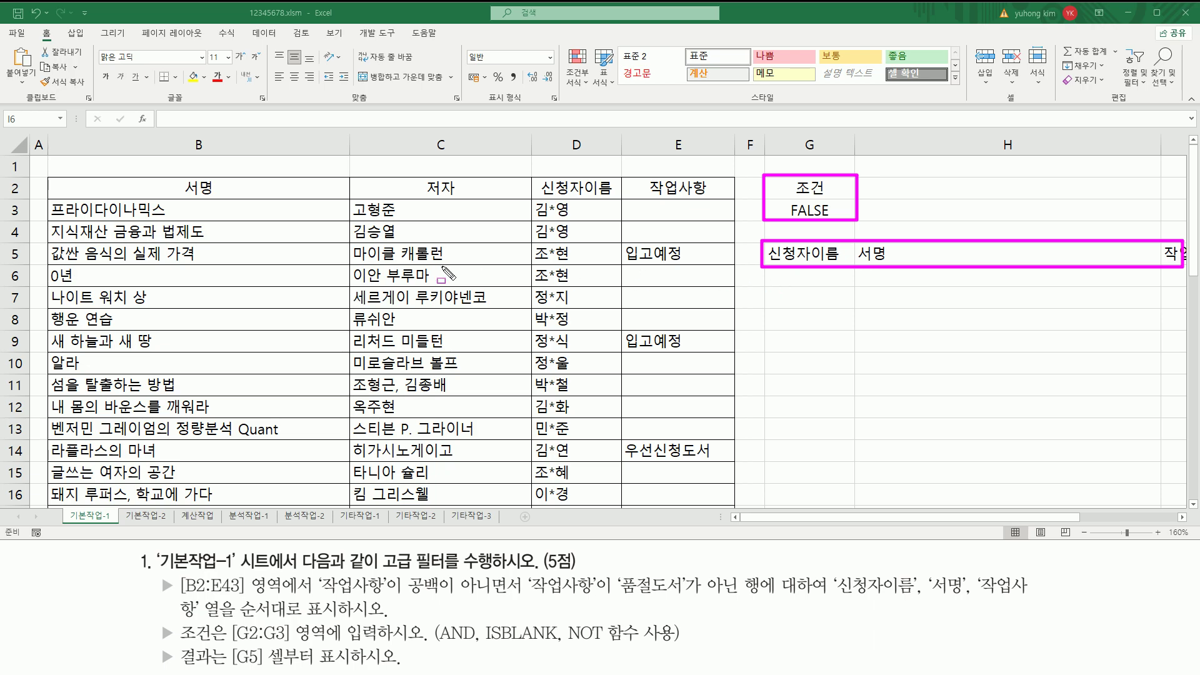
key("e")
left_click_drag(48, 177, 725, 503)
key("Escape")
- Select cell B6 inside the data table and open the Advanced Filter (고급 필터) settings
left_click(466, 253)
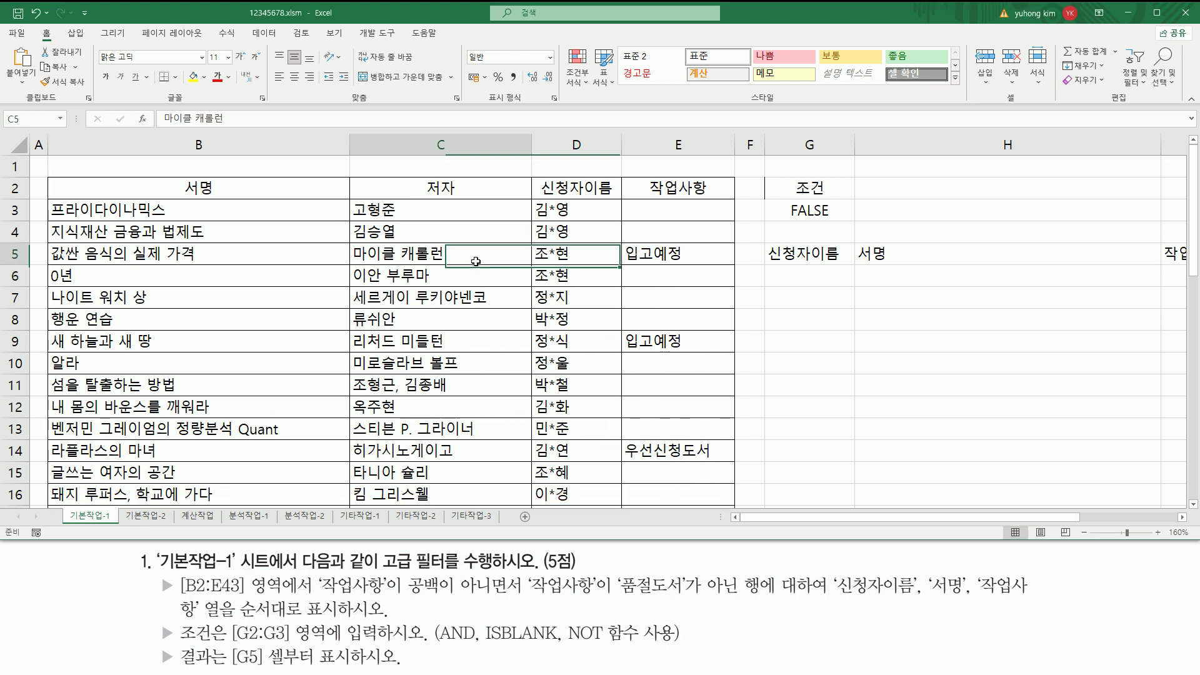
left_click(279, 263)
left_click(280, 294)
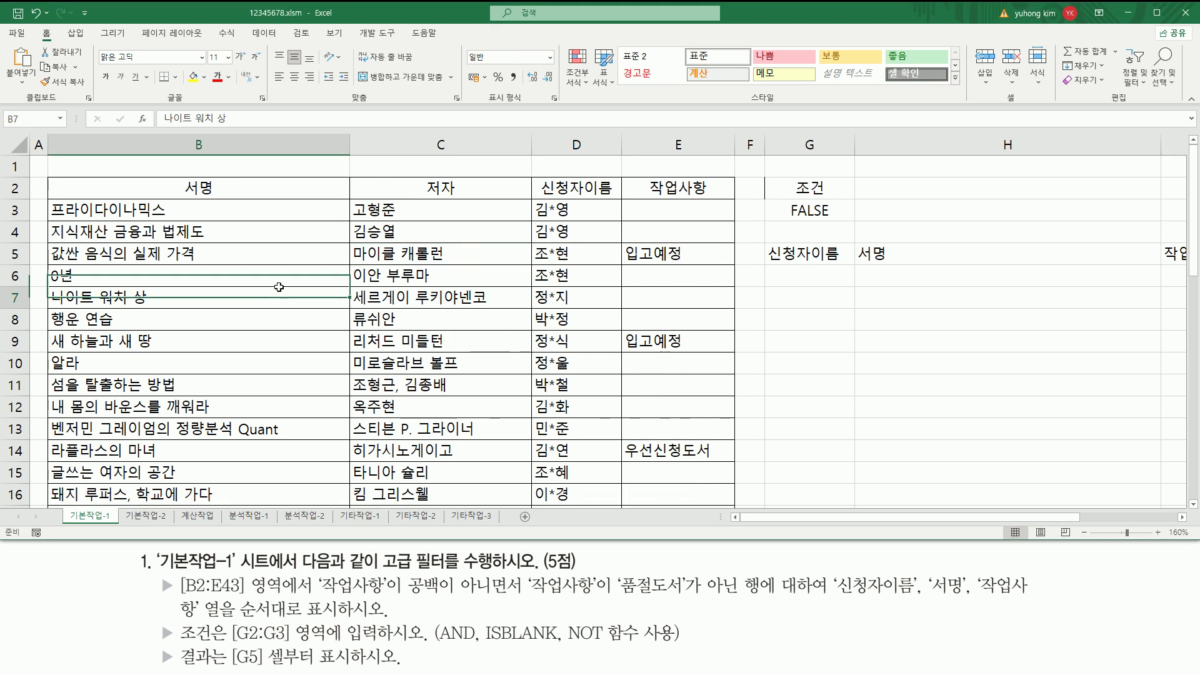
left_click(279, 272)
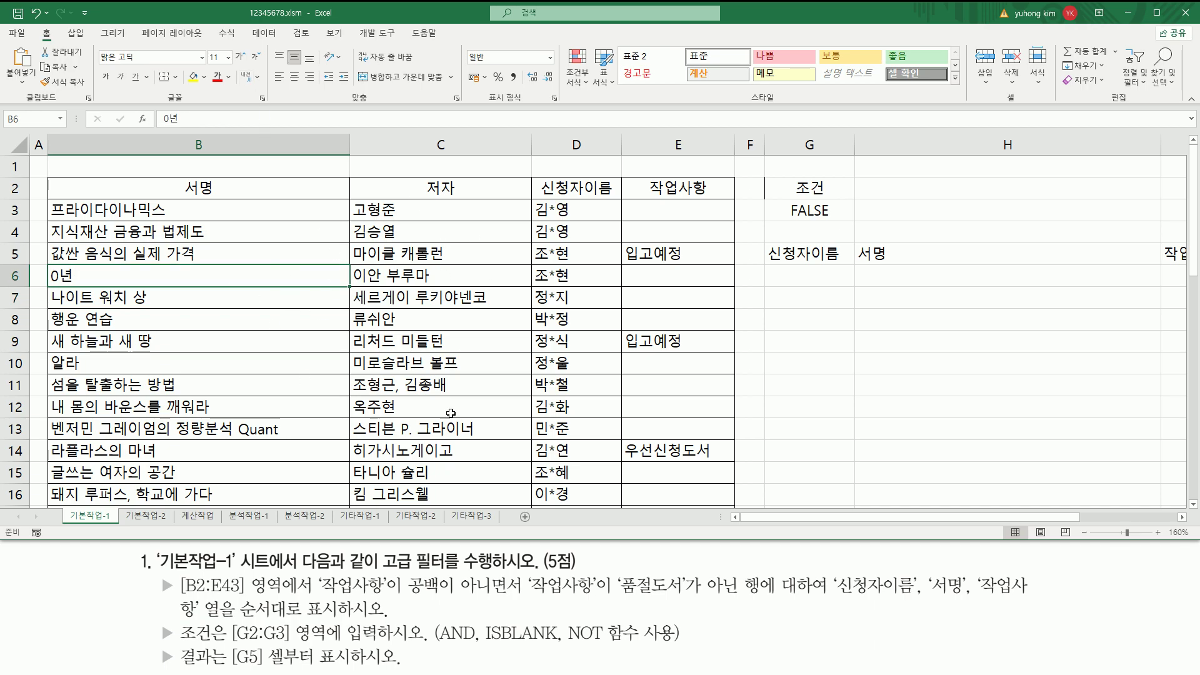
left_click(265, 38)
left_click_drag(243, 25, 290, 42)
left_click_drag(345, 105, 423, 92)
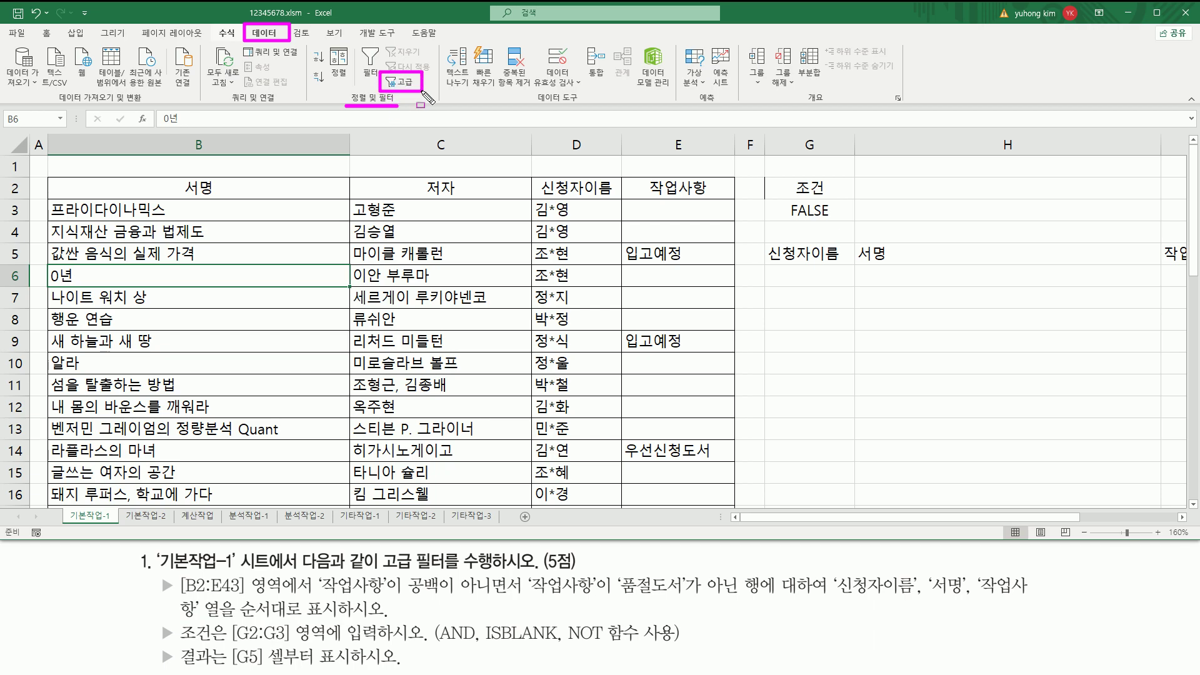
key("Escape")
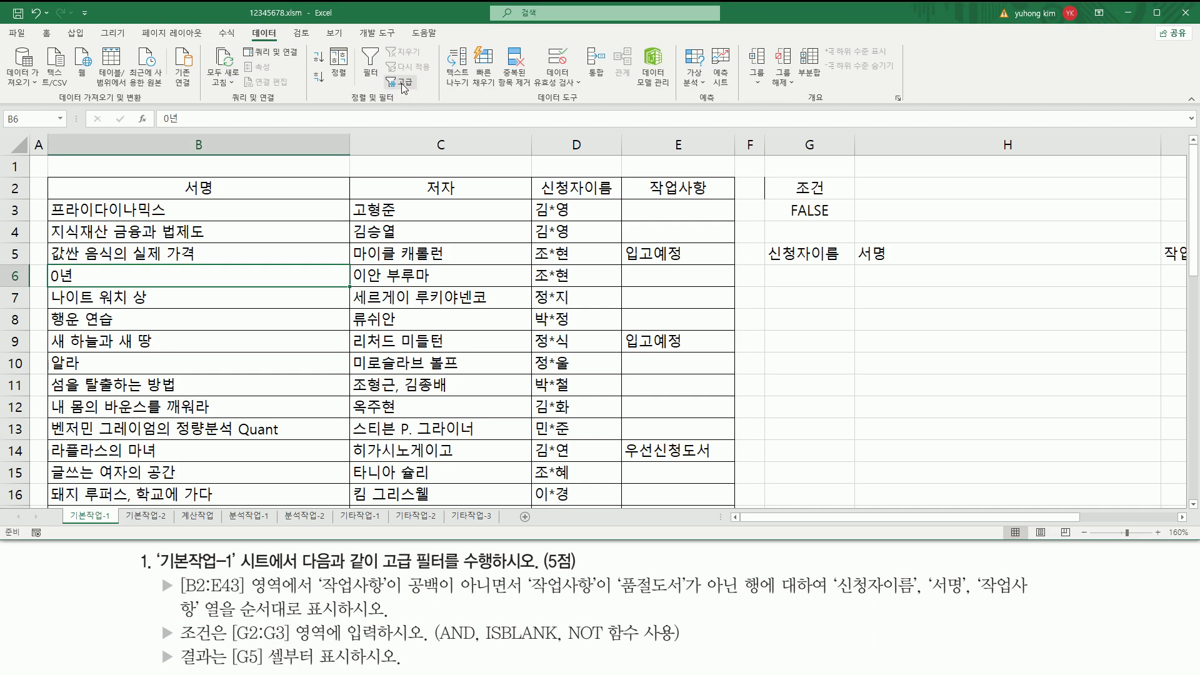
left_click(401, 82)
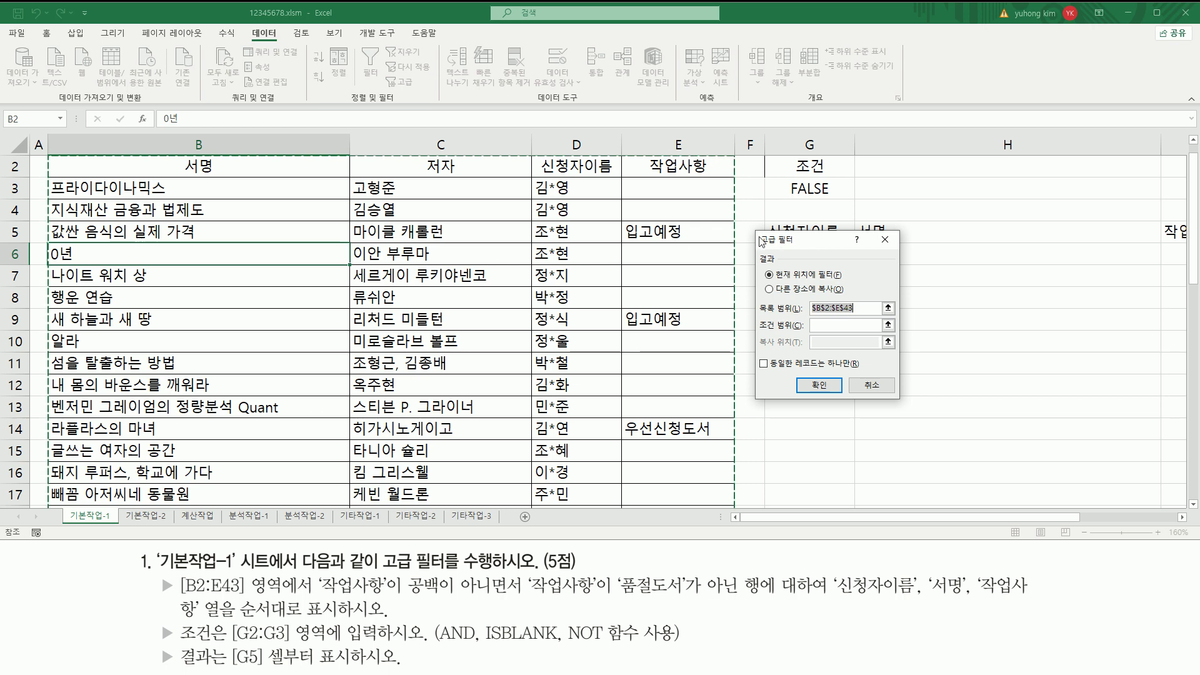
- Set the advanced filter to copy its results to another location (다른 장소에 복사)
mouse_move(757, 233)
left_mouse_down()
mouse_move(756, 328)
mouse_move(906, 405)
left_mouse_up()
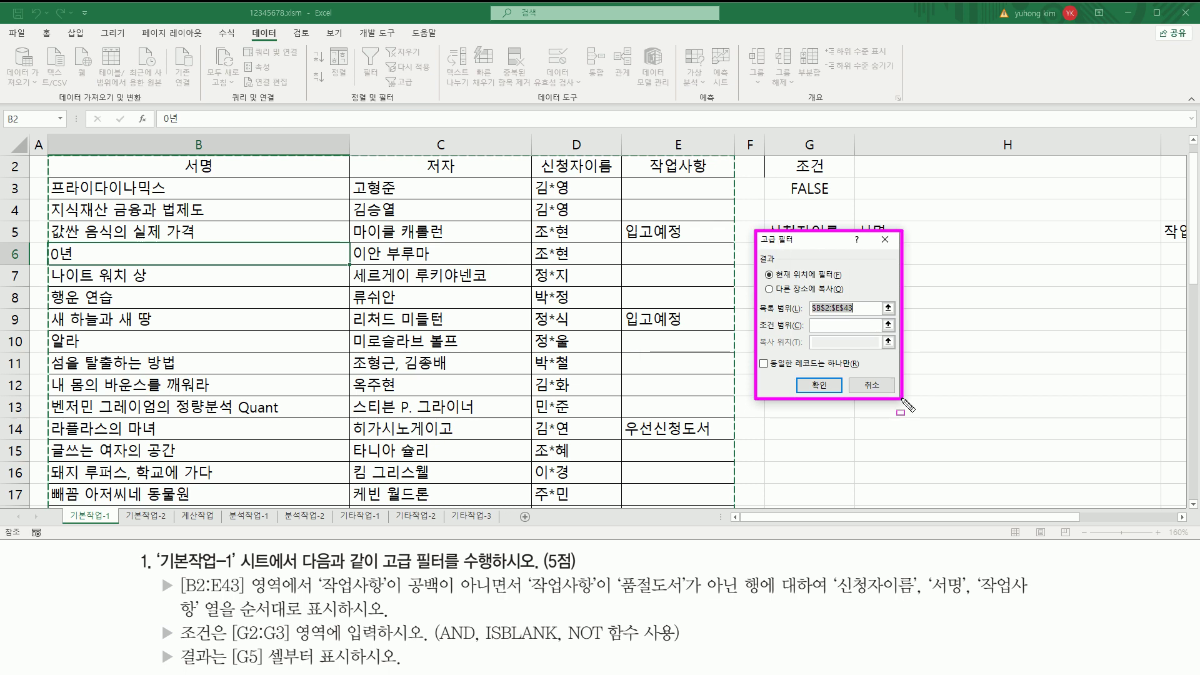
key("Escape")
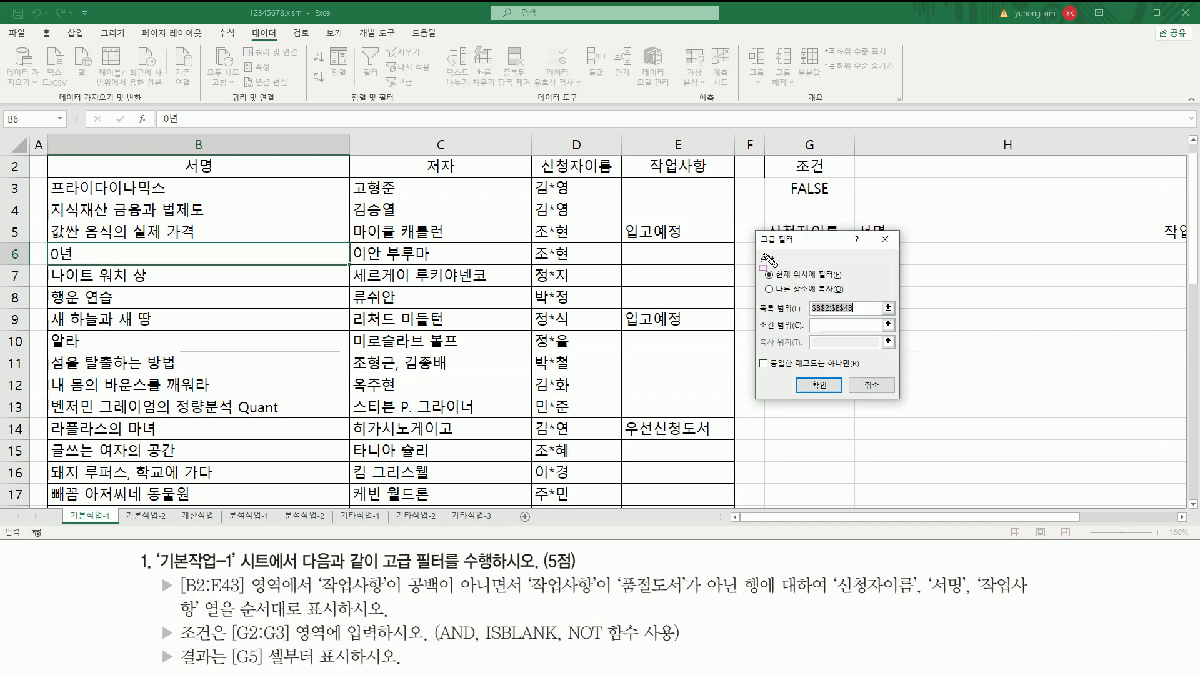
mouse_move(759, 253)
left_mouse_down()
mouse_move(758, 266)
mouse_move(759, 251)
mouse_move(854, 302)
left_mouse_up()
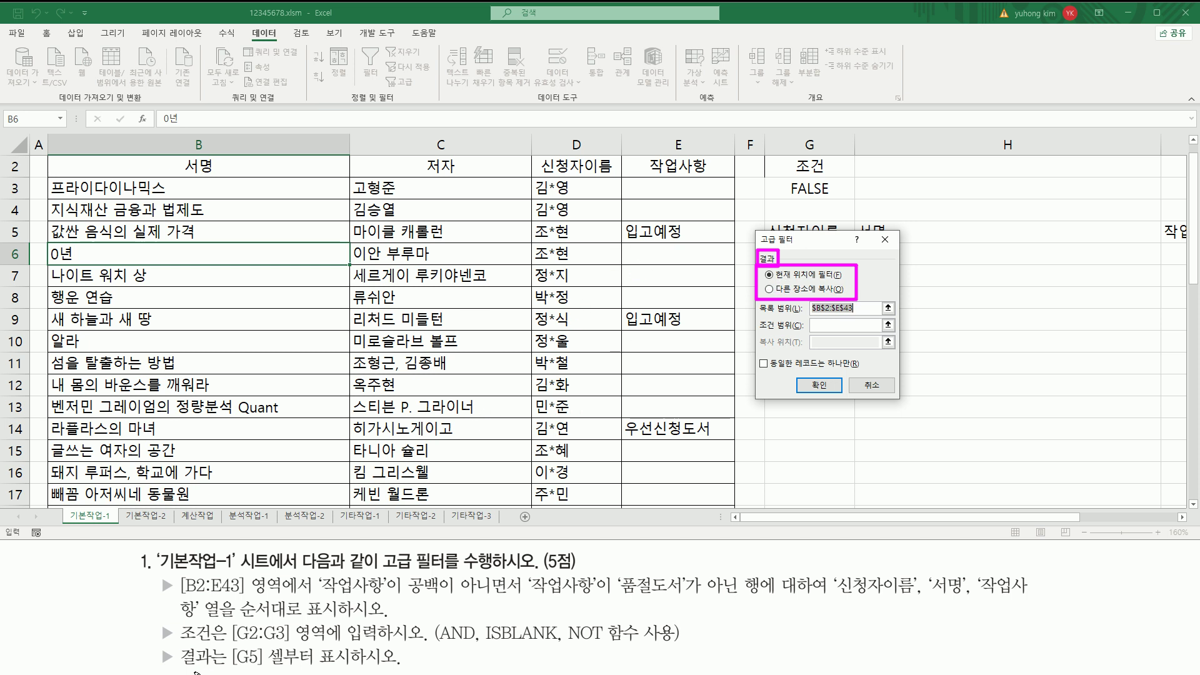
left_click_drag(229, 666, 348, 665)
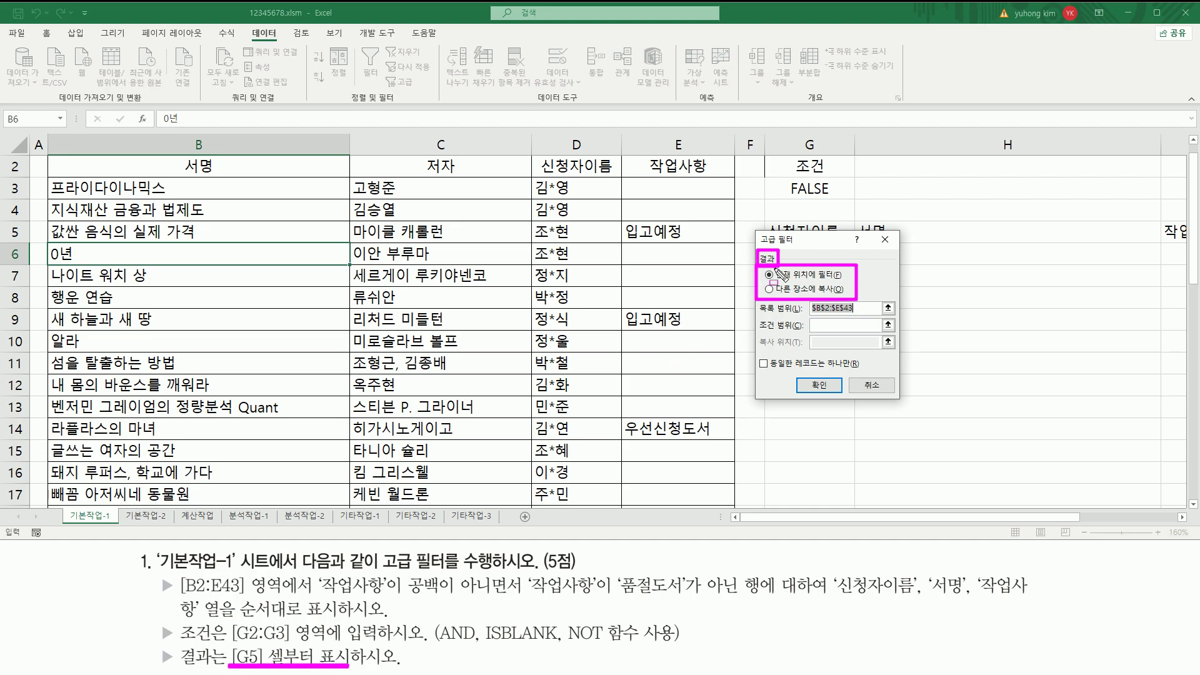
key("Escape")
left_click(778, 290)
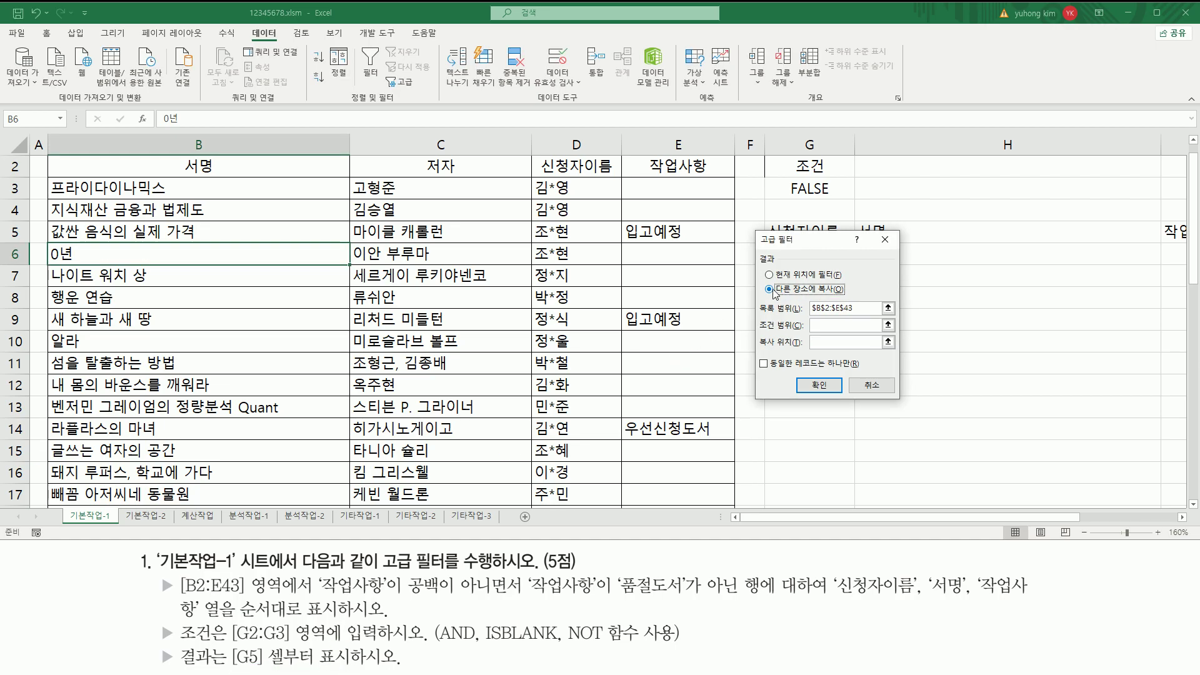
mouse_move(753, 250)
left_mouse_down()
mouse_move(813, 297)
mouse_move(851, 299)
left_mouse_up()
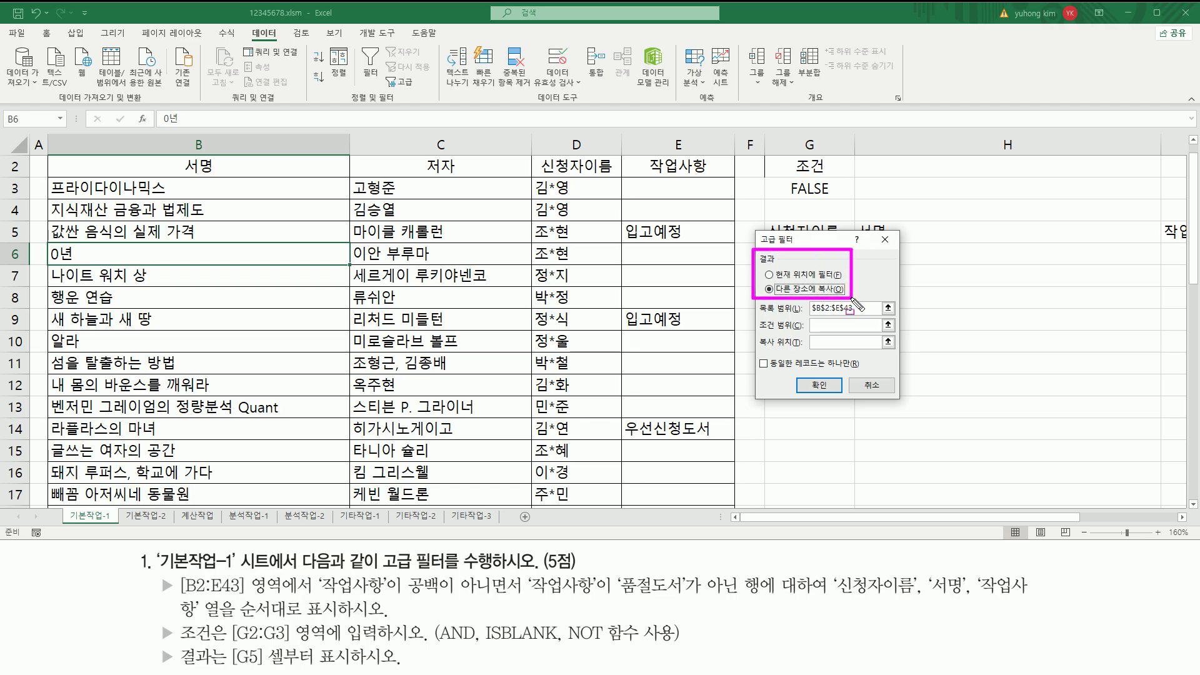
- Verify that the list range (목록 범위) $B$2:$E$43 covers the source table from its header row to row 43
left_click_drag(755, 317, 807, 317)
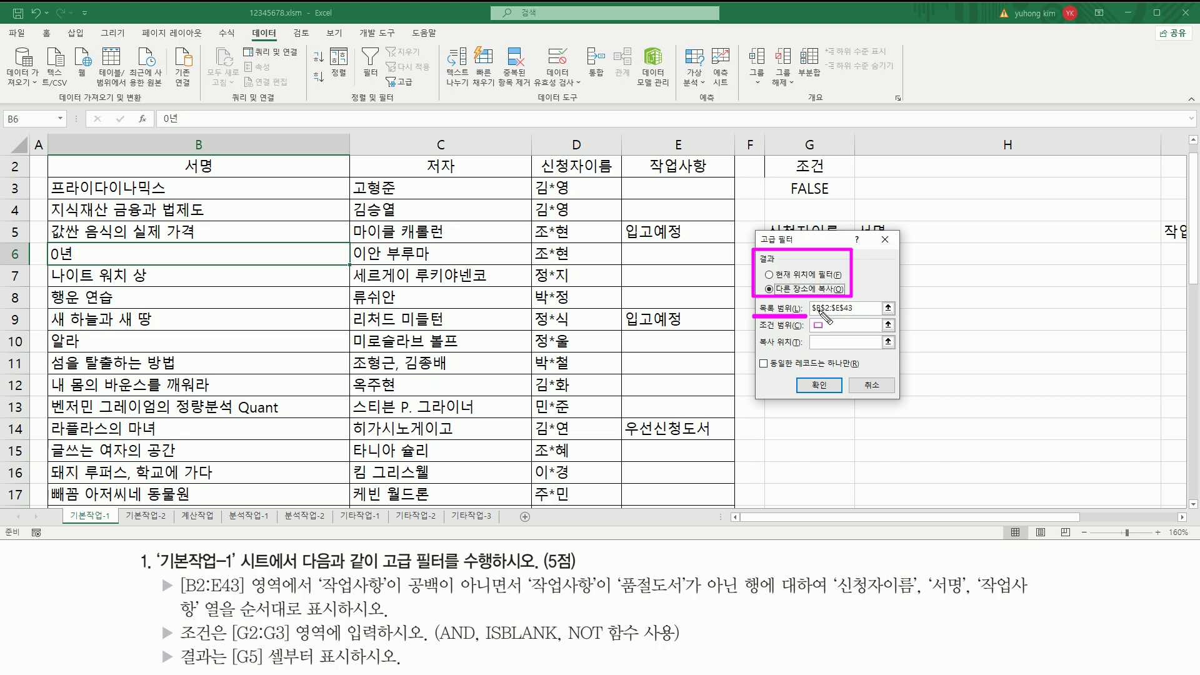
mouse_move(51, 243)
left_mouse_down()
mouse_move(372, 270)
mouse_move(347, 268)
left_mouse_up()
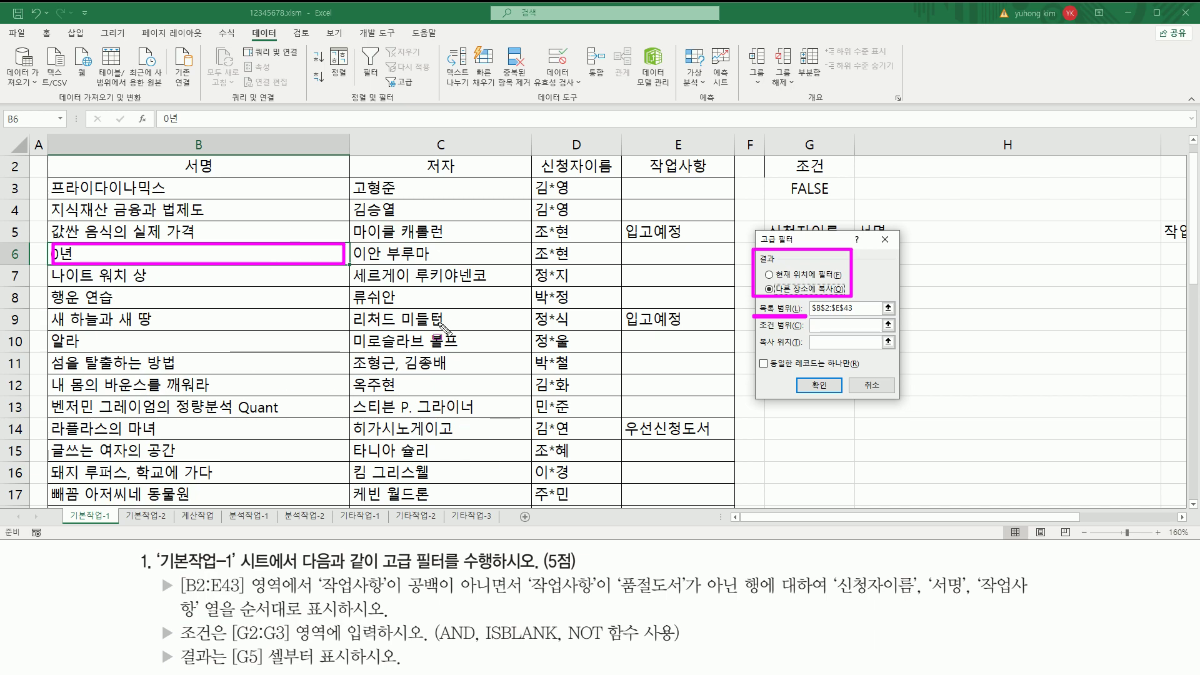
key("Escape")
left_click_drag(811, 314, 854, 313)
key("Escape")
left_click(841, 309)
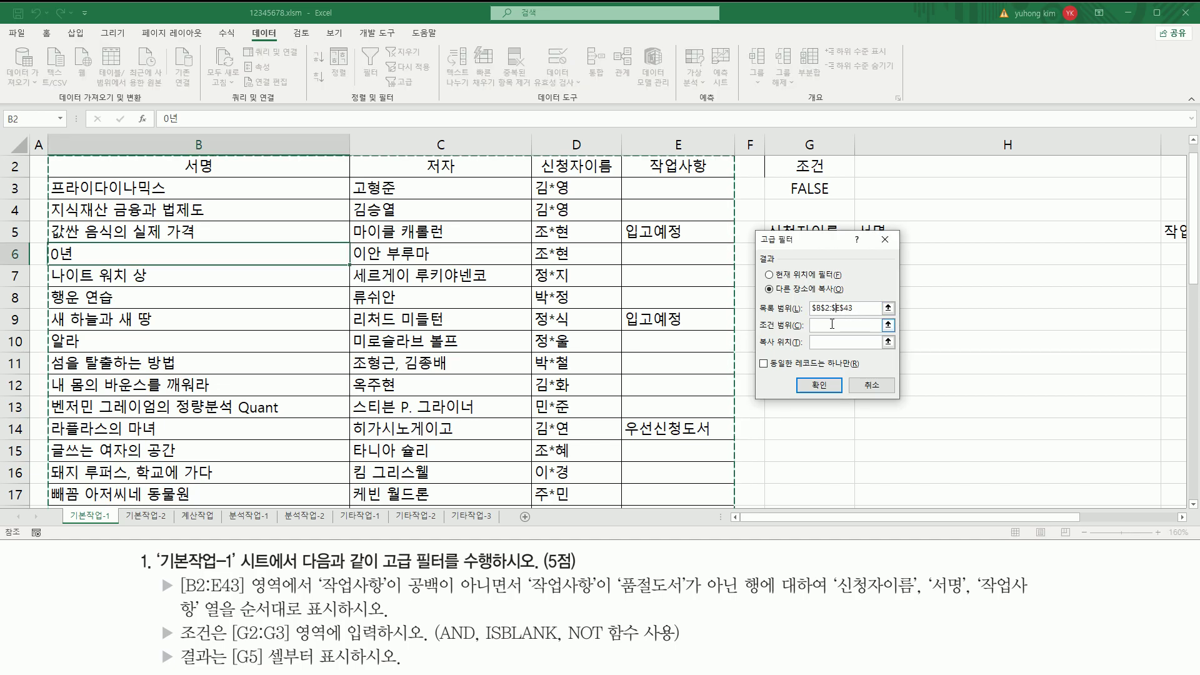
scroll(250, 281, "up", 1)
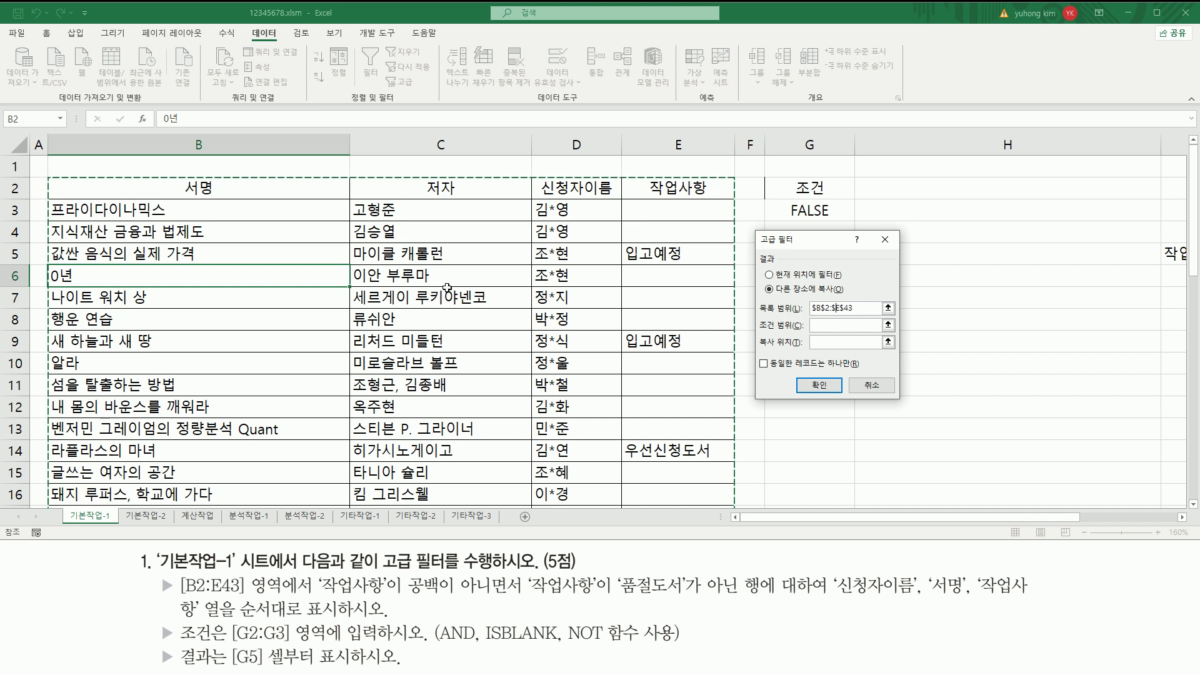
scroll(470, 284, "down", 11)
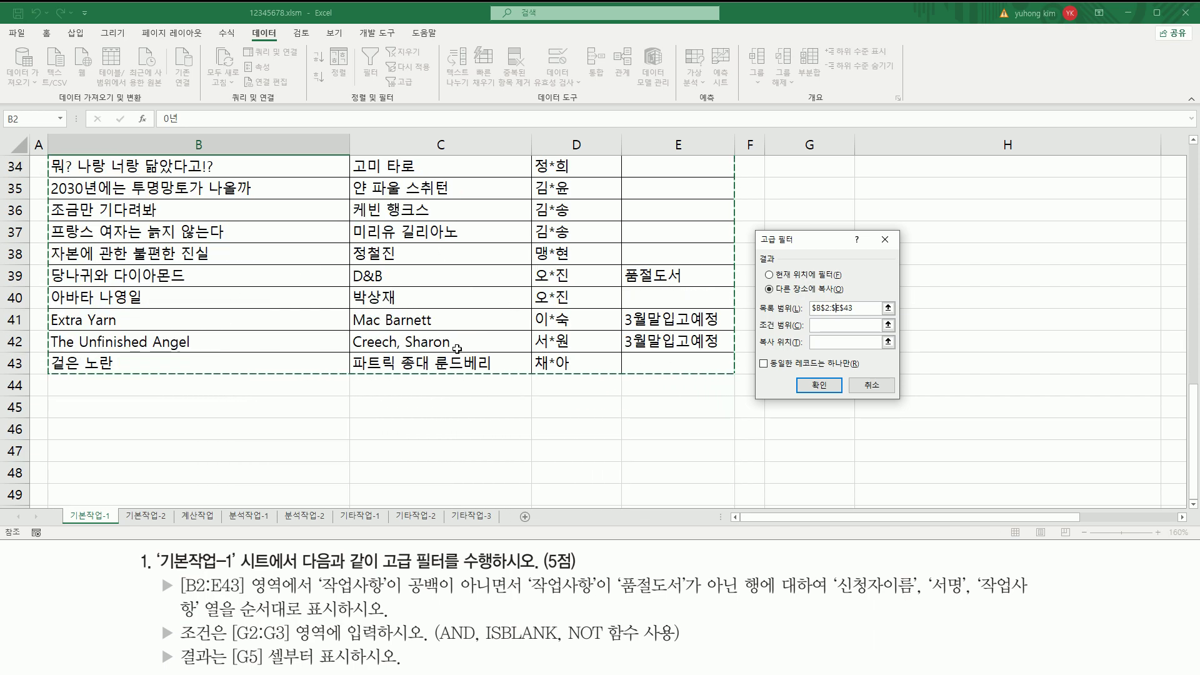
scroll(486, 258, "up", 11)
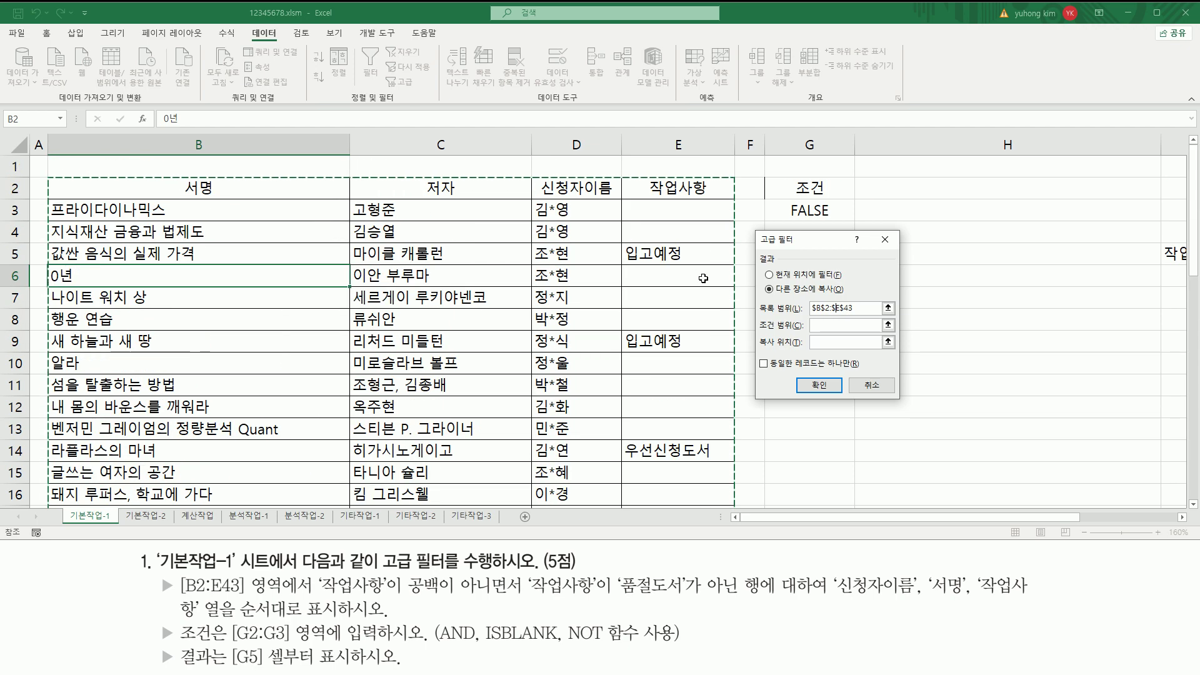
scroll(687, 281, "down", 10)
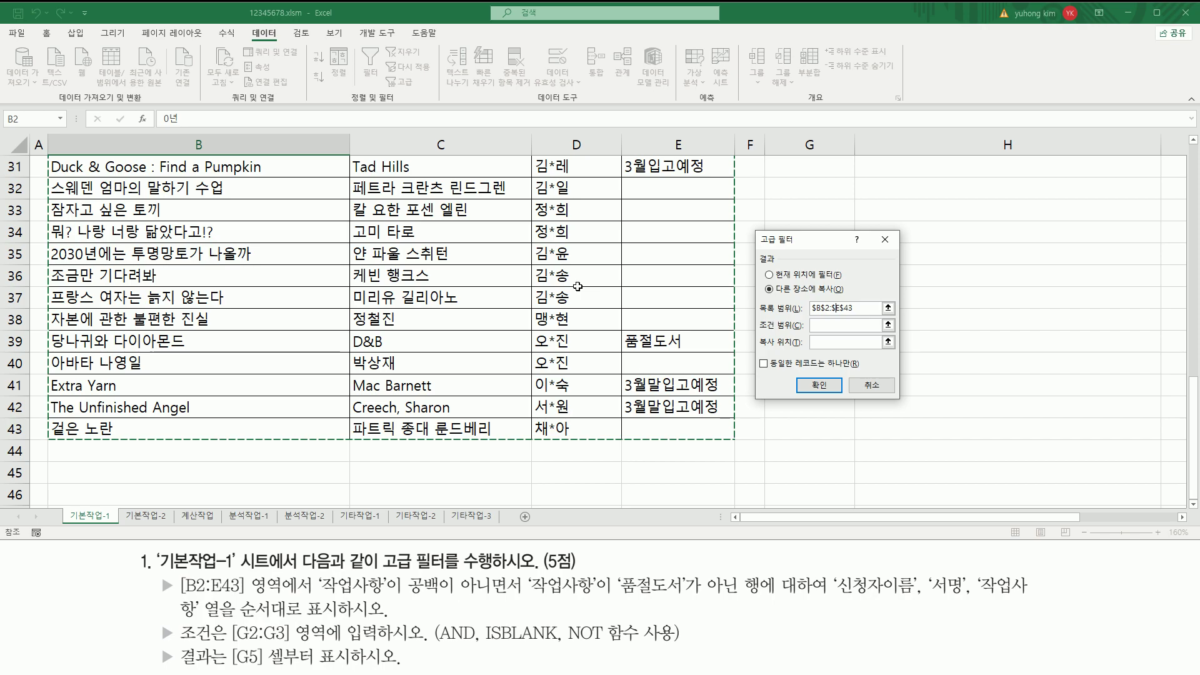
scroll(448, 279, "up", 10)
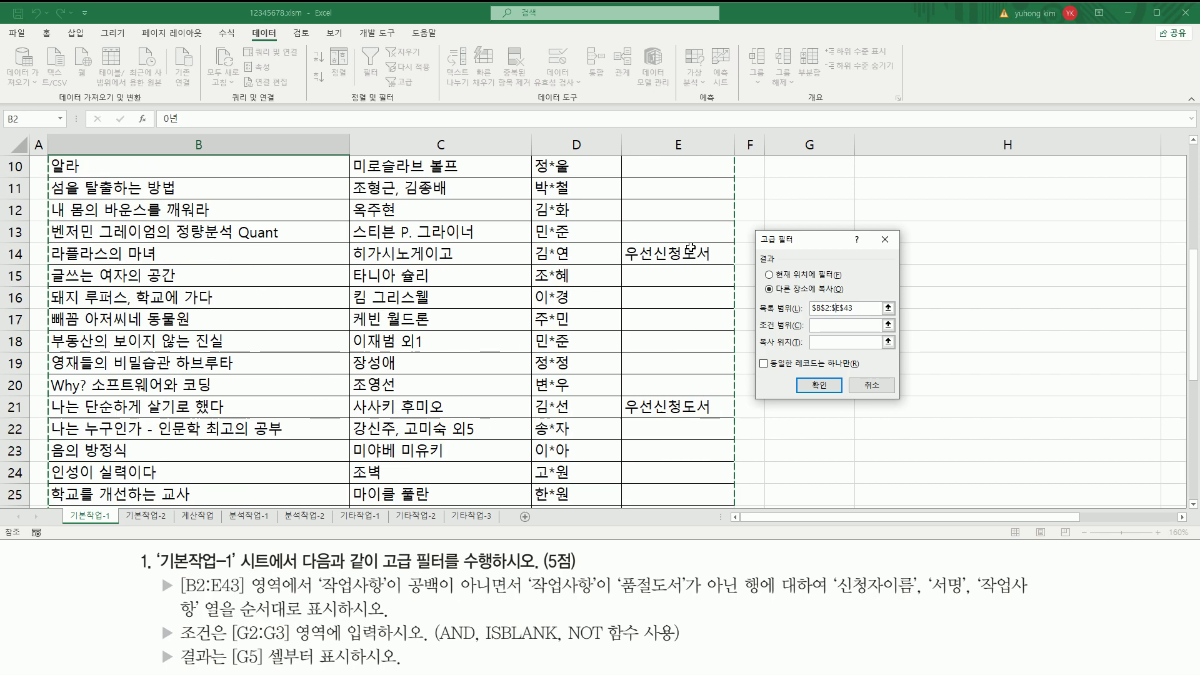
- Set the advanced filter's criteria range (조건 범위) to G2:G3 and its copy destination (복사 위치) to the headers in G5:I5
left_click(833, 325)
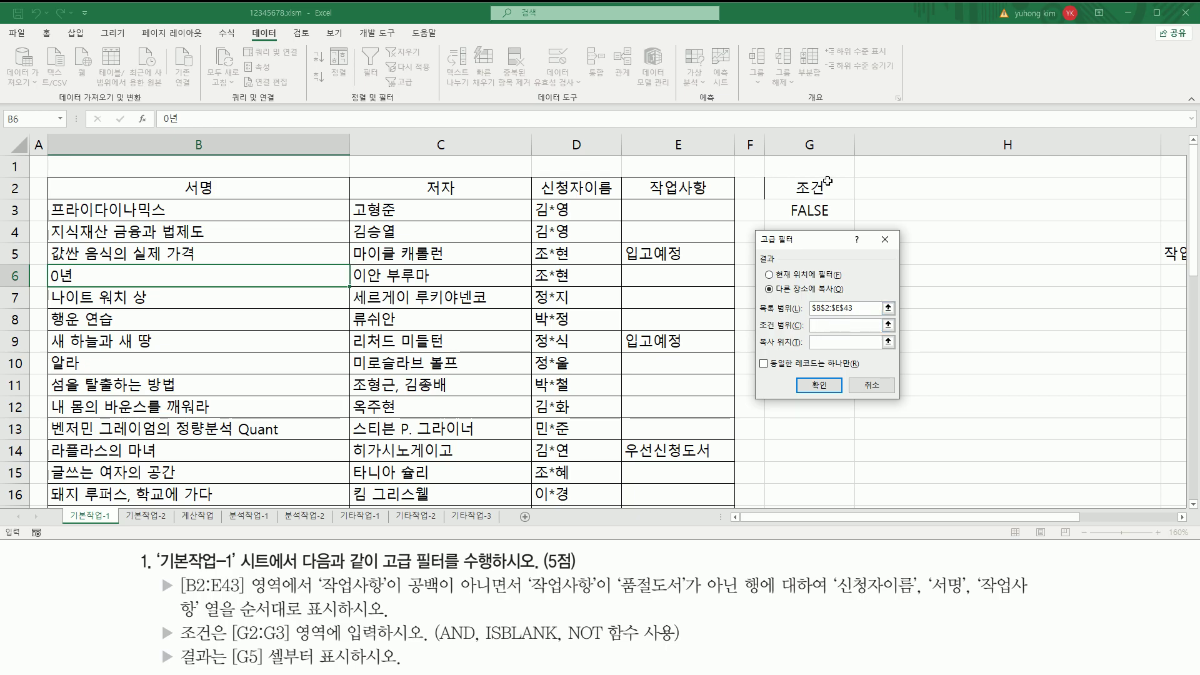
left_click_drag(821, 187, 811, 211)
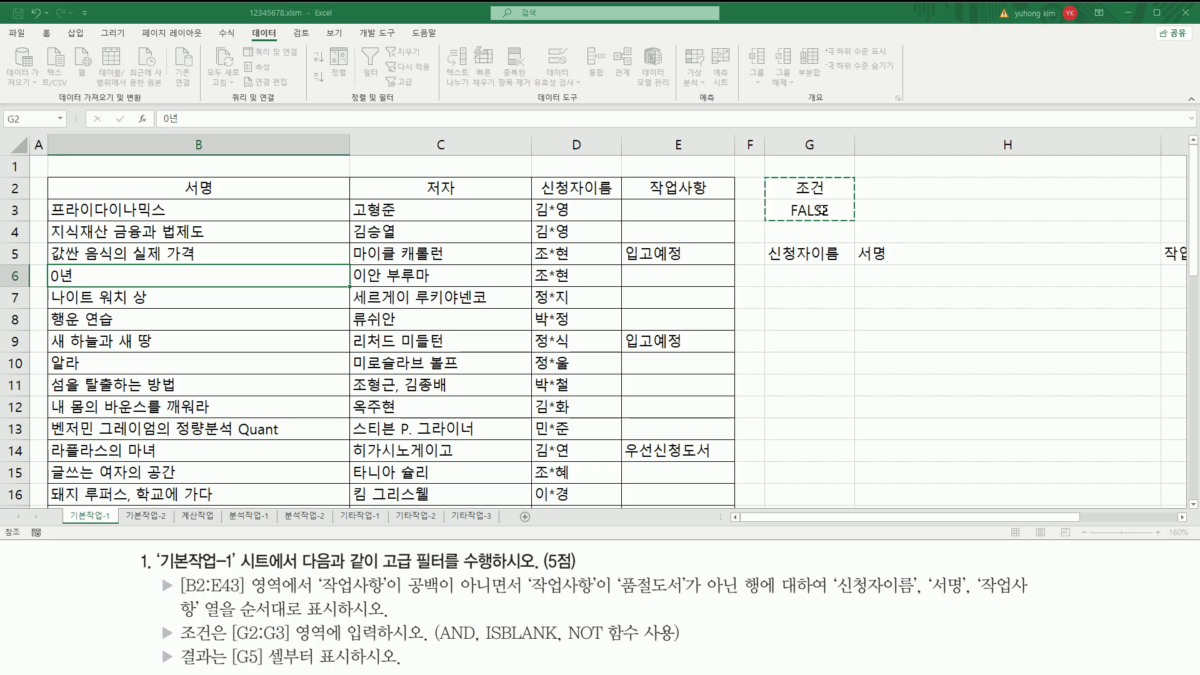
left_click(838, 341)
left_click_drag(826, 247, 528, 298)
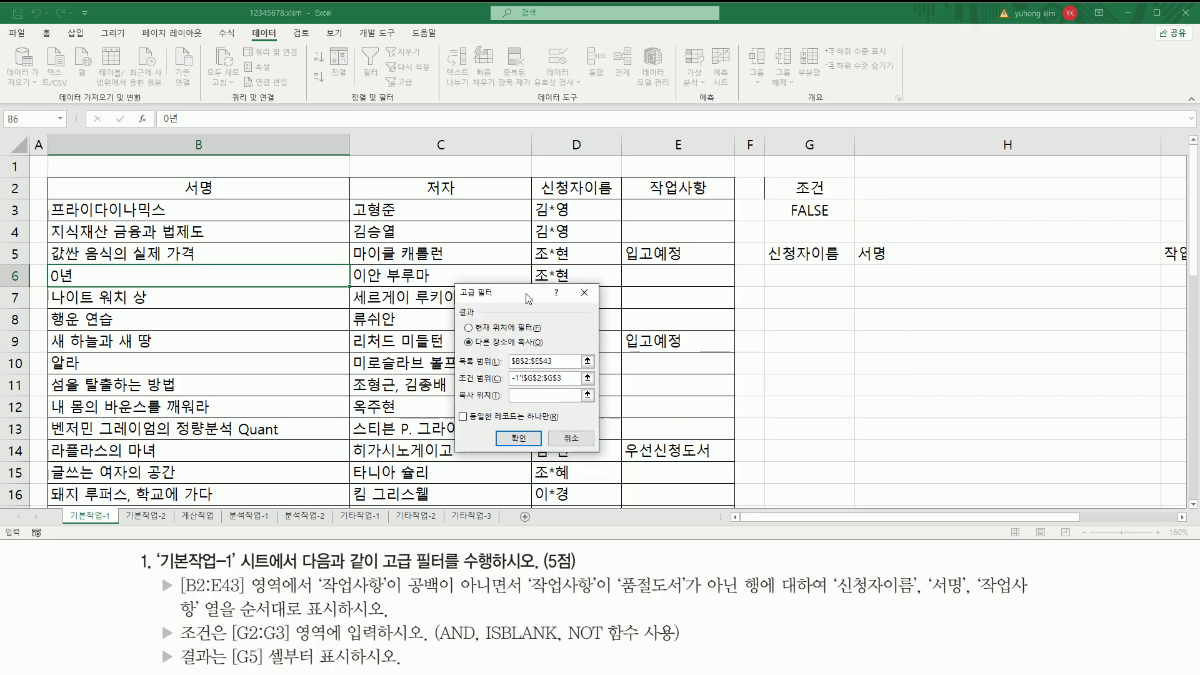
left_click_drag(799, 253, 1166, 253)
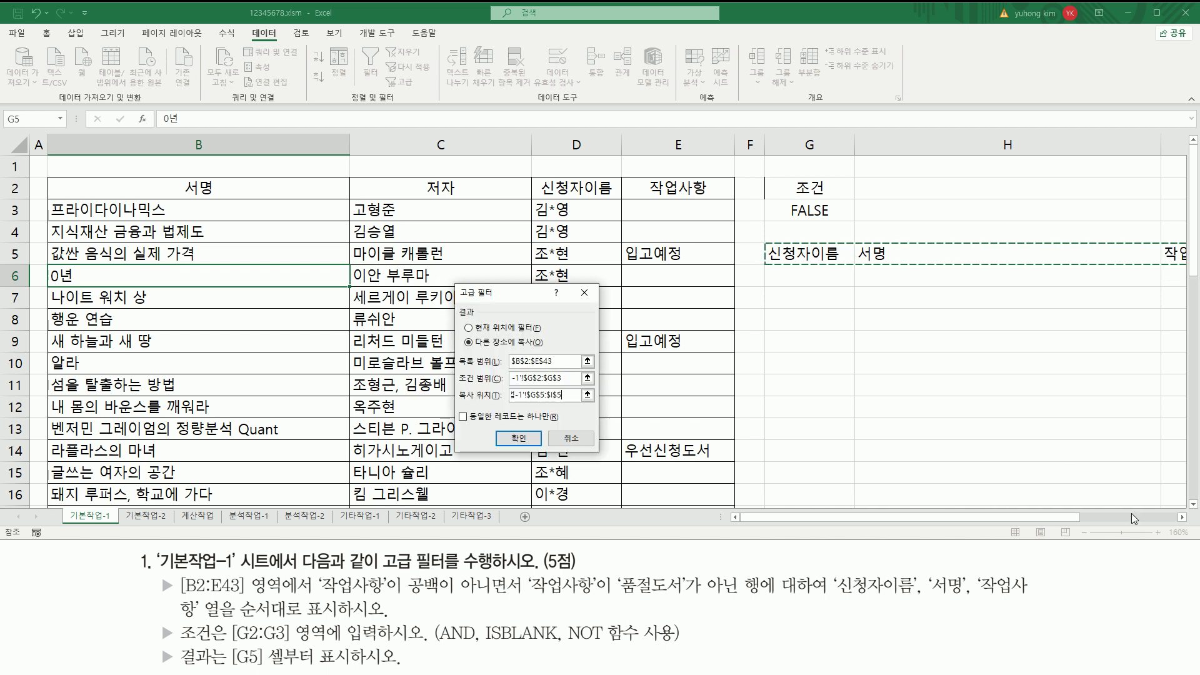
left_click(1183, 518)
left_click(1183, 517)
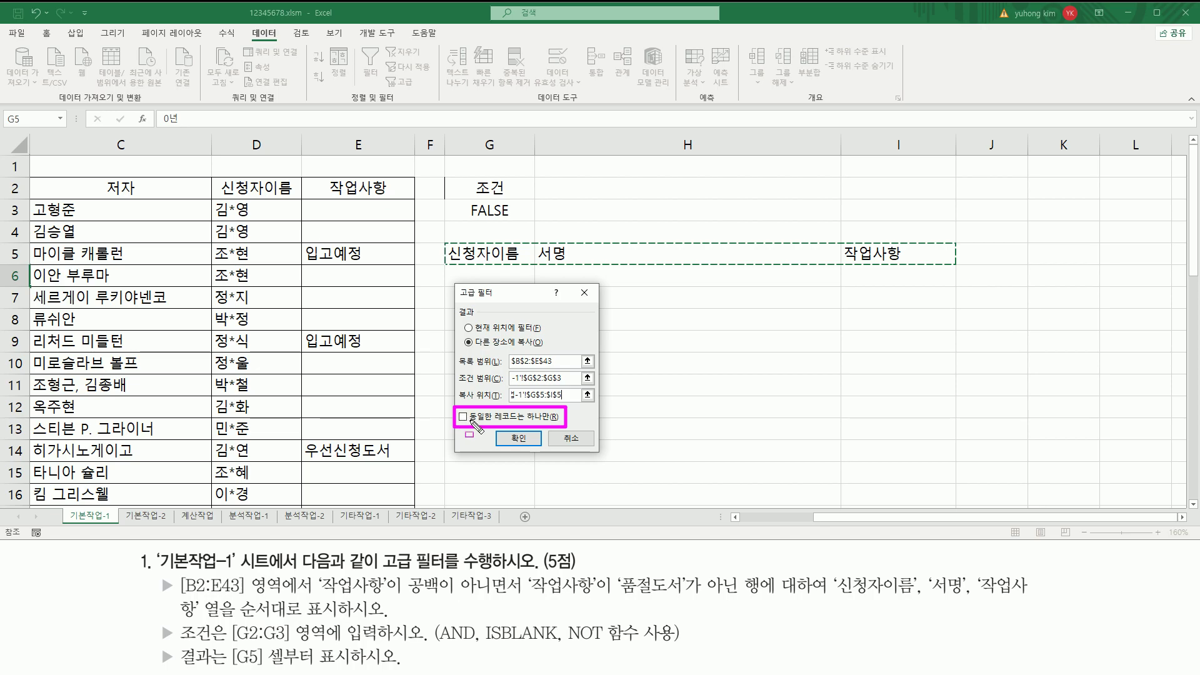
- Run the advanced filter without restricting it to unique records (동일한 레코드는 하나만)
key("Return")
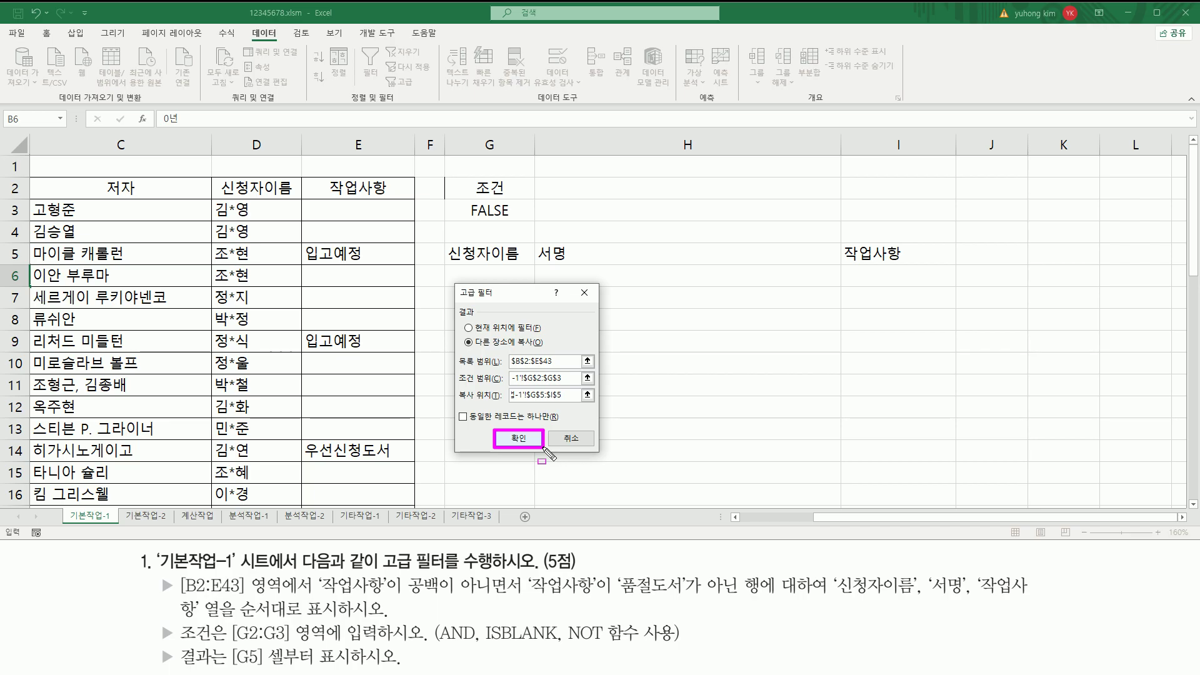
left_click(540, 445)
left_click(520, 440)
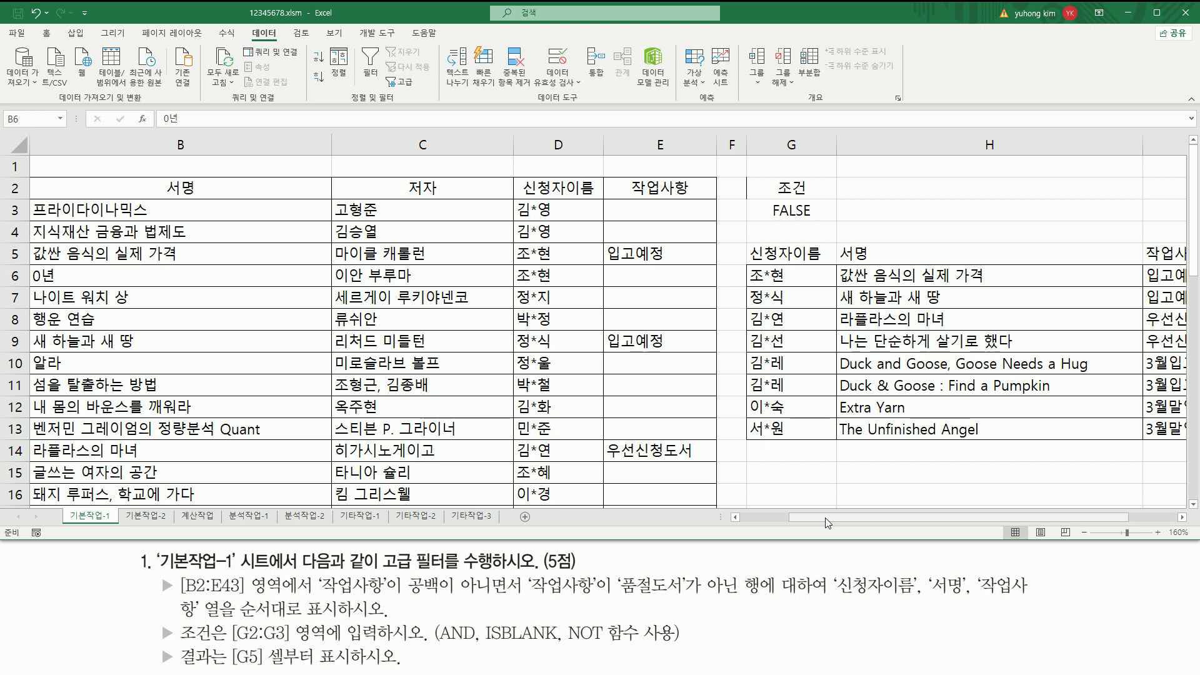
- Compare the extracted rows below G5:I5 with the non-blank 작업사항 entries in E5, E9, E14, E21 and E30:E31
left_click(867, 522)
scroll(993, 523, "right", 2)
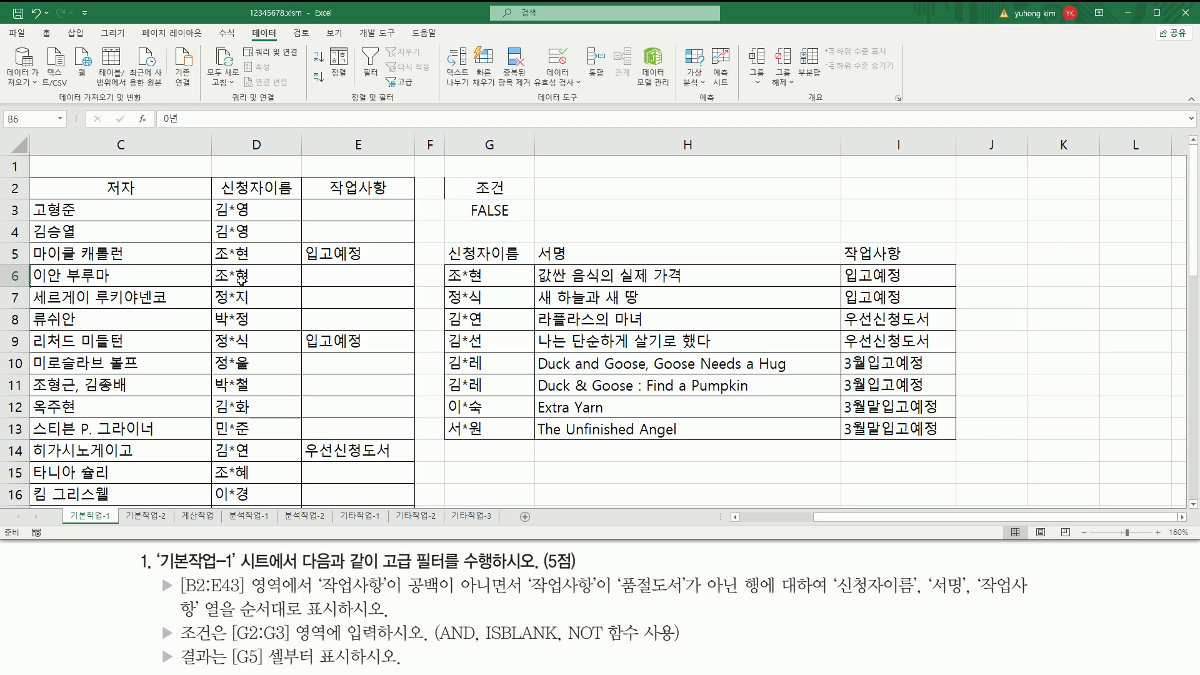
left_click(343, 257)
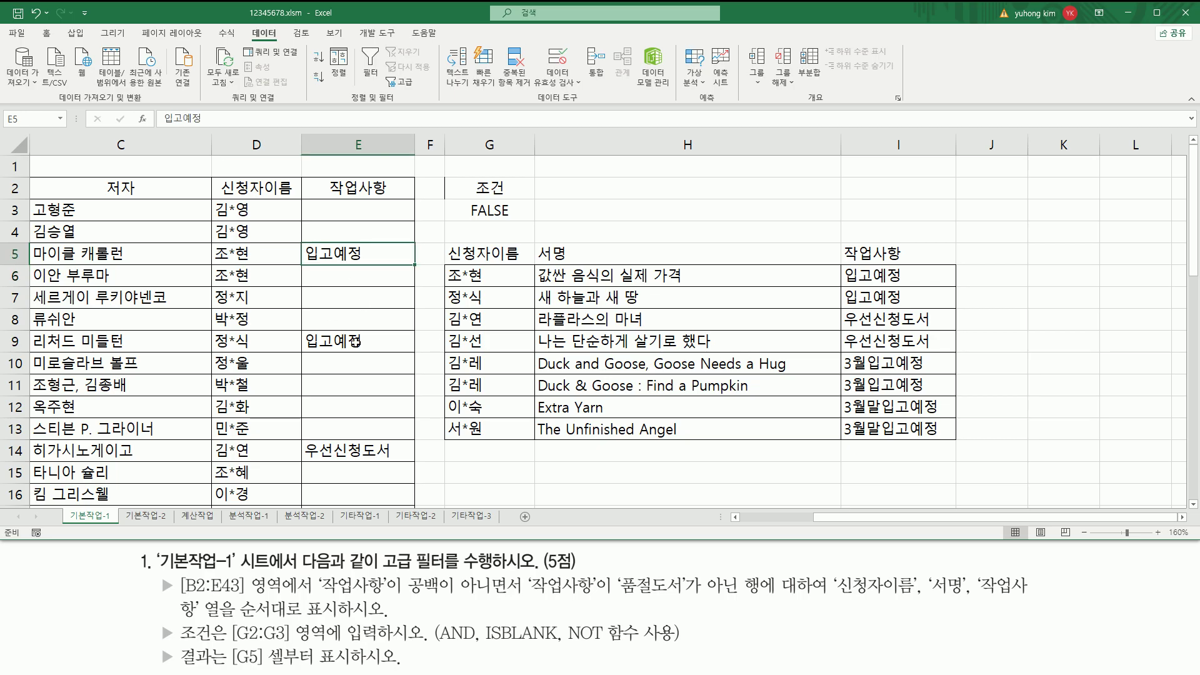
left_click(355, 342, "ctrl")
left_click(371, 450, "ctrl")
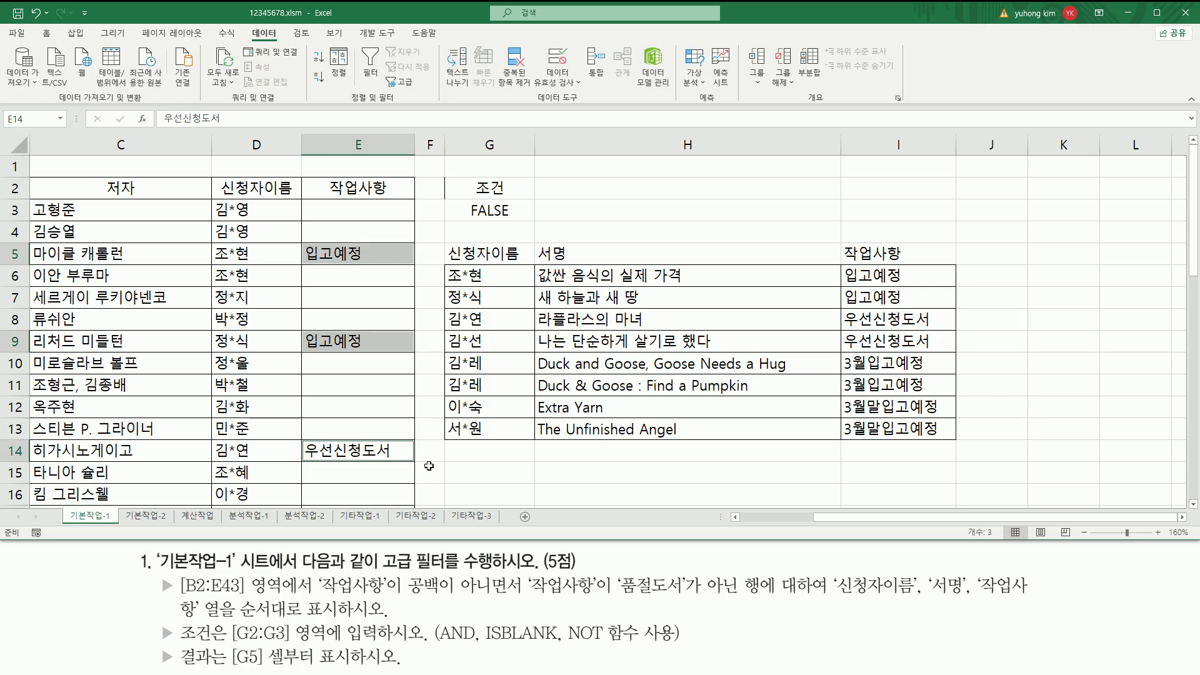
scroll(371, 394, "down", 2)
scroll(371, 393, "up", 2)
scroll(325, 349, "down", 5)
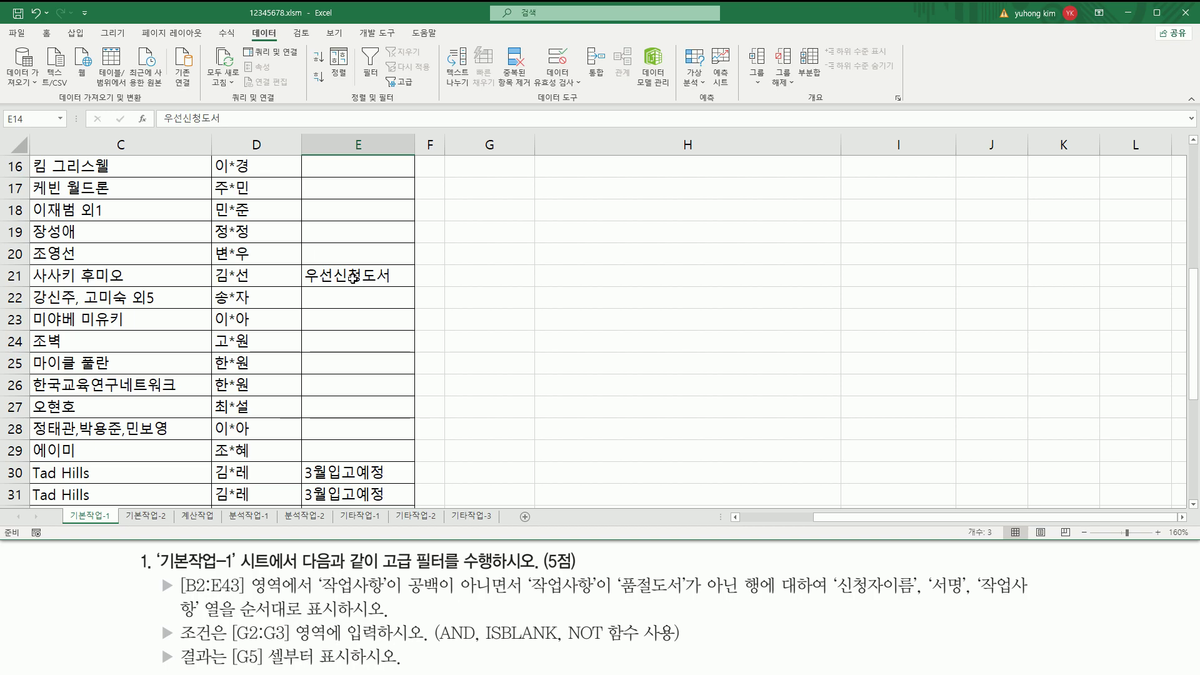
scroll(356, 288, "down", 1)
left_click(345, 207)
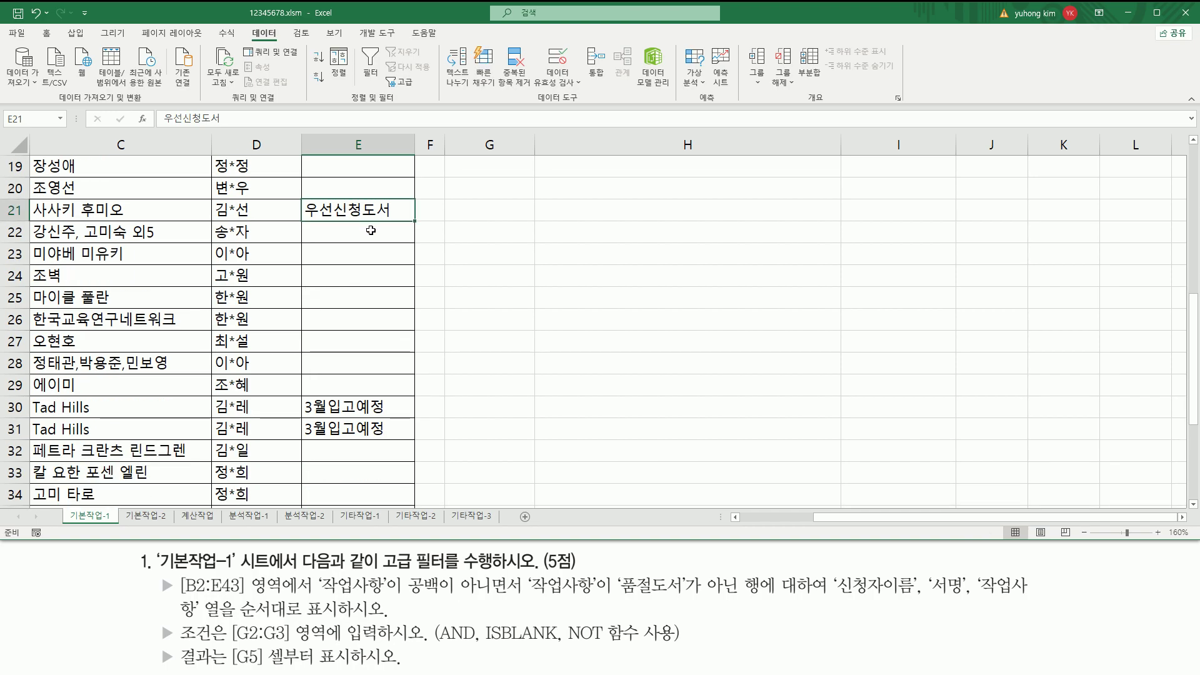
left_click_drag(341, 402, 337, 429, "ctrl")
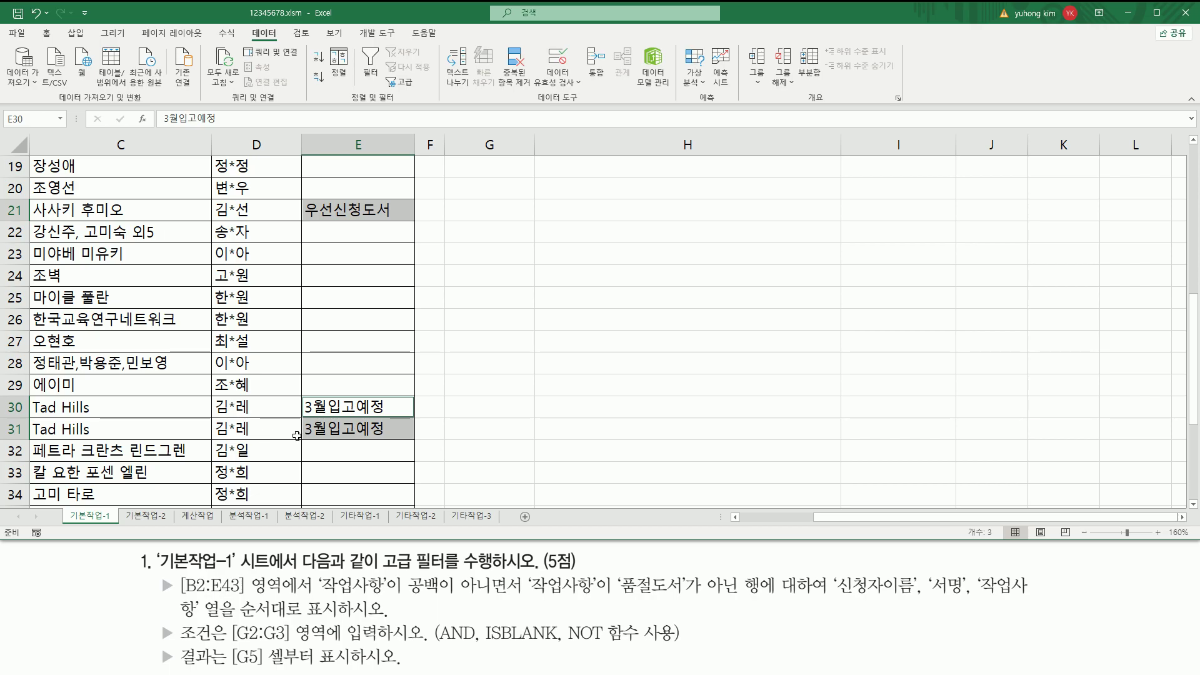
scroll(378, 436, "down", 4)
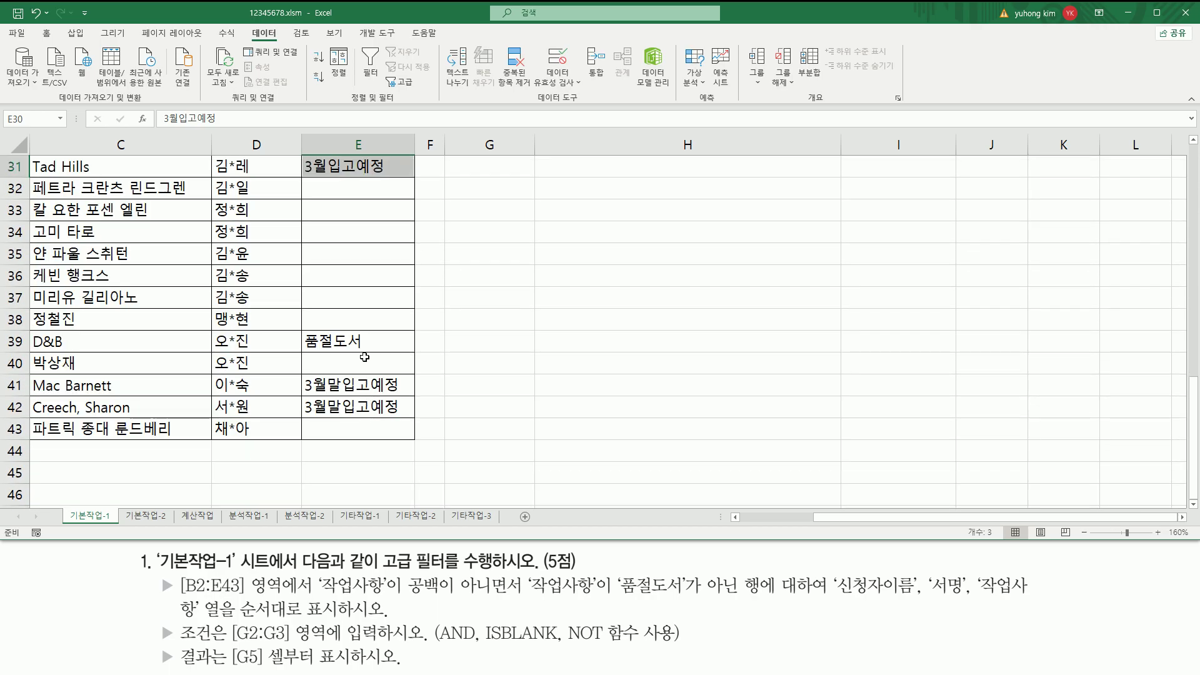
- Examine the 작업사항 entries in E39:E42 and check the 품절도서 row against the instructed exclusion condition
left_click(333, 341)
left_click(333, 385)
left_click_drag(328, 341, 330, 408)
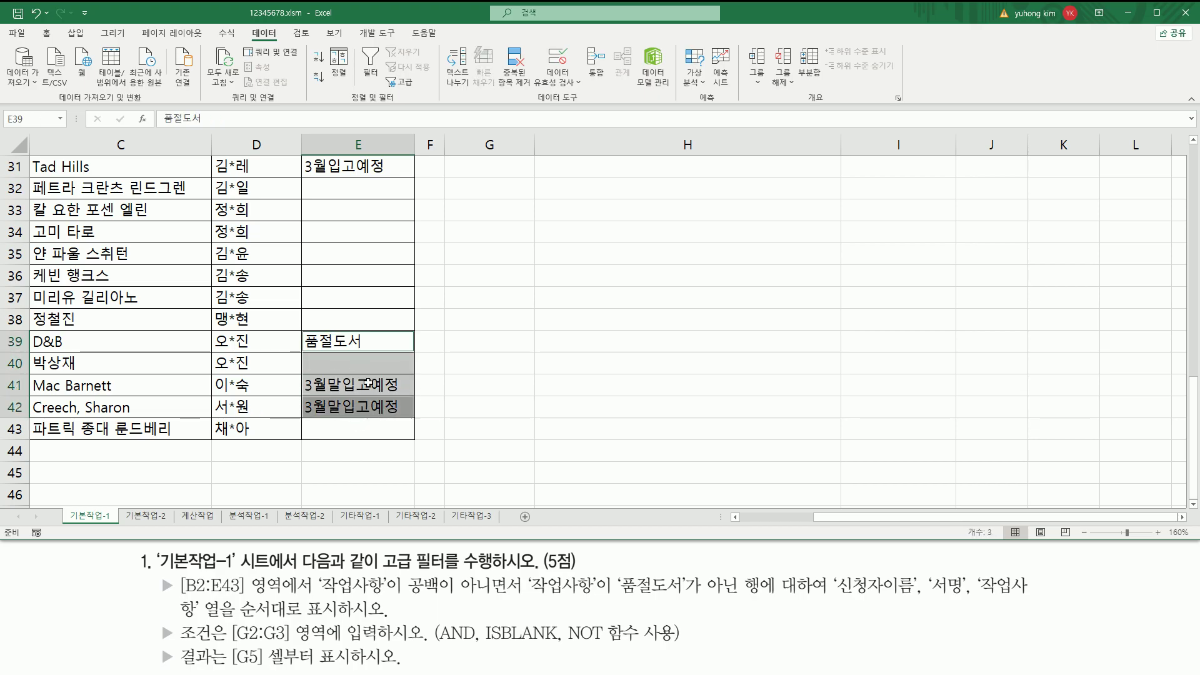
left_click_drag(615, 598, 794, 599)
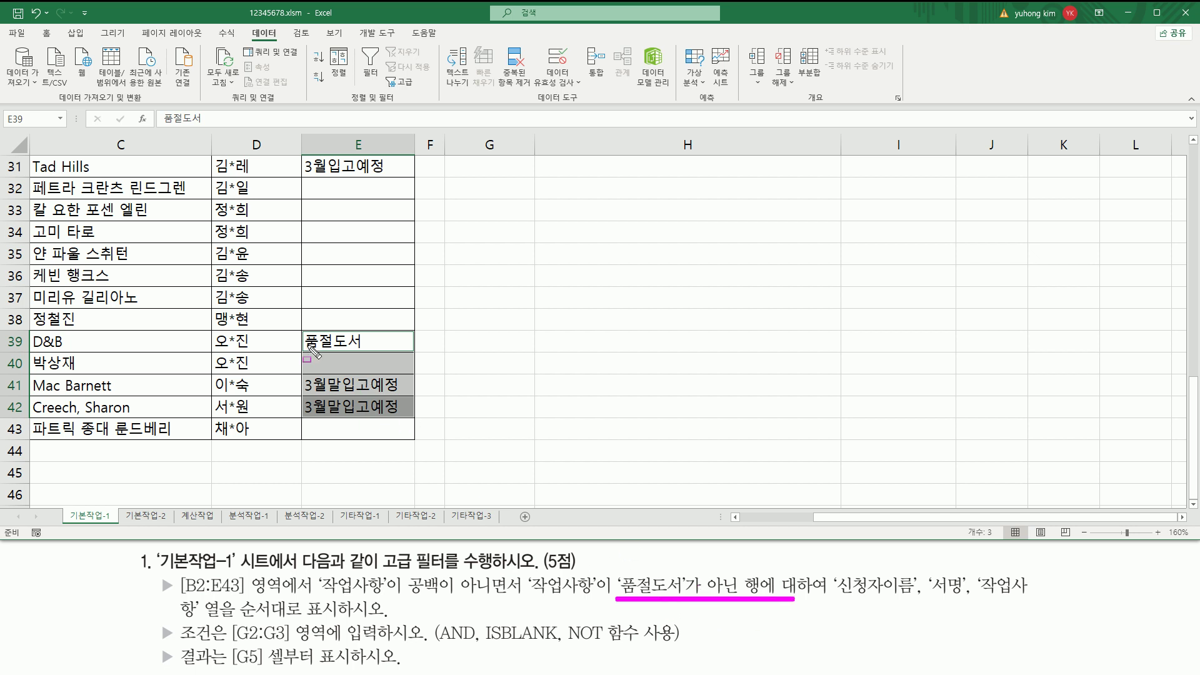
left_click_drag(301, 341, 373, 340)
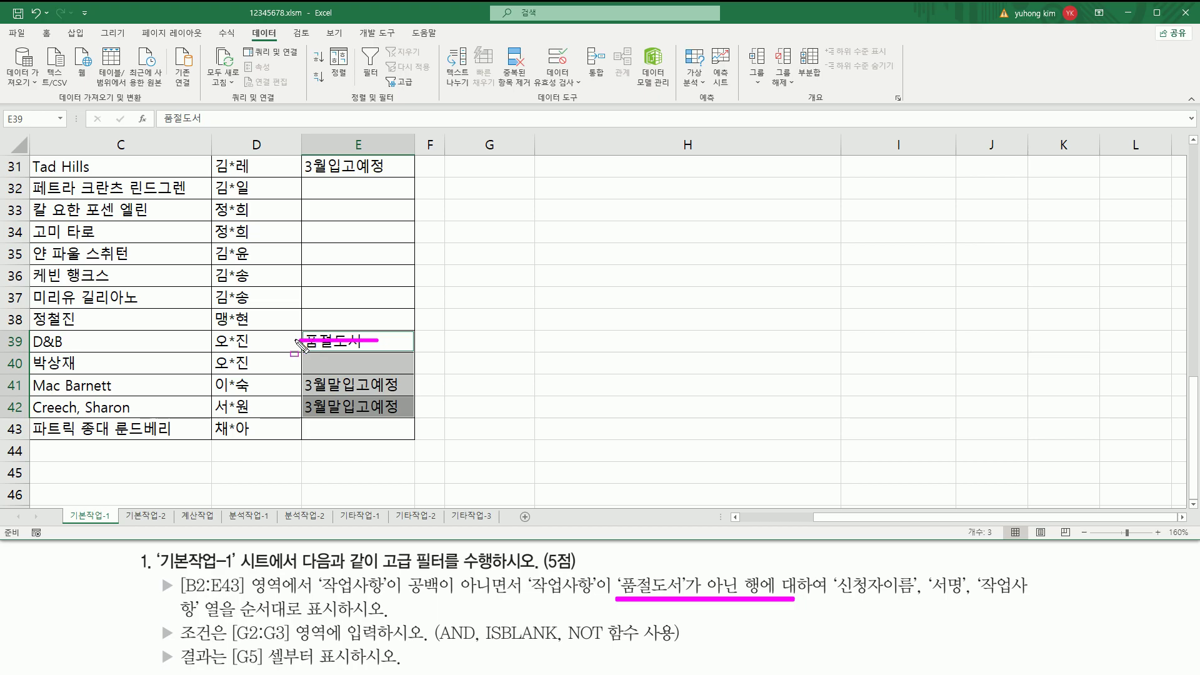
key("Escape")
scroll(823, 336, "up", 10)
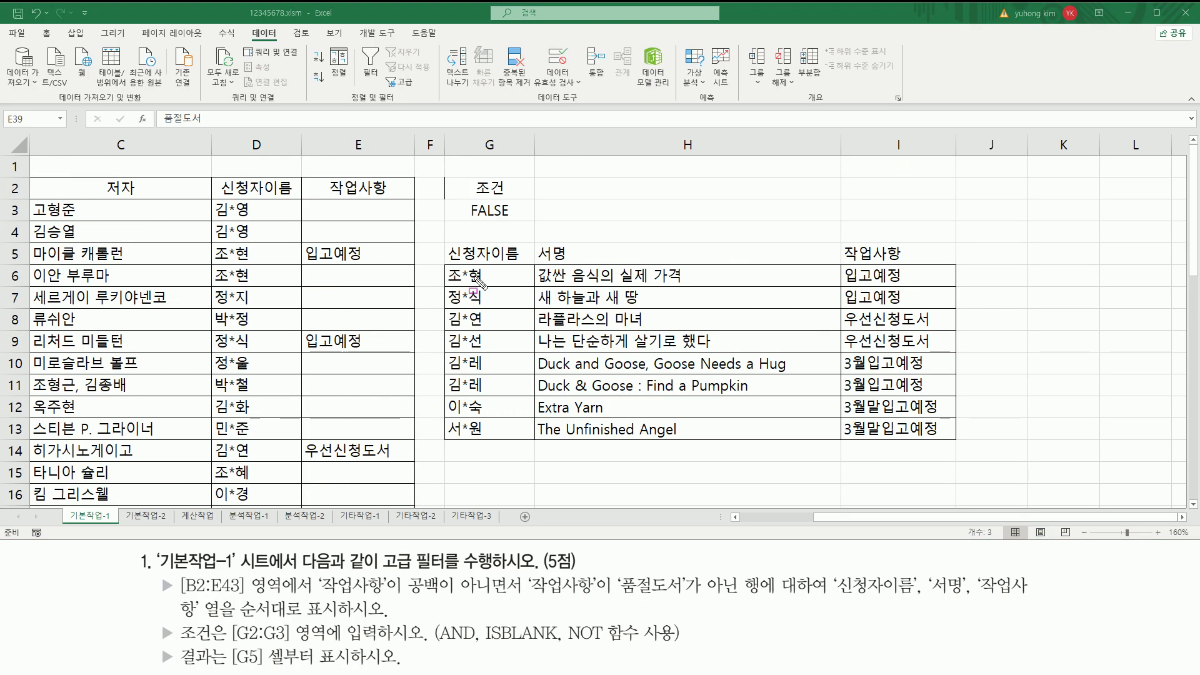
- Review the extracted records in G6:I13 together with their headers in row 5
mouse_move(444, 266)
left_mouse_down()
mouse_move(490, 307)
mouse_move(494, 440)
mouse_move(968, 439)
mouse_move(955, 440)
left_mouse_up()
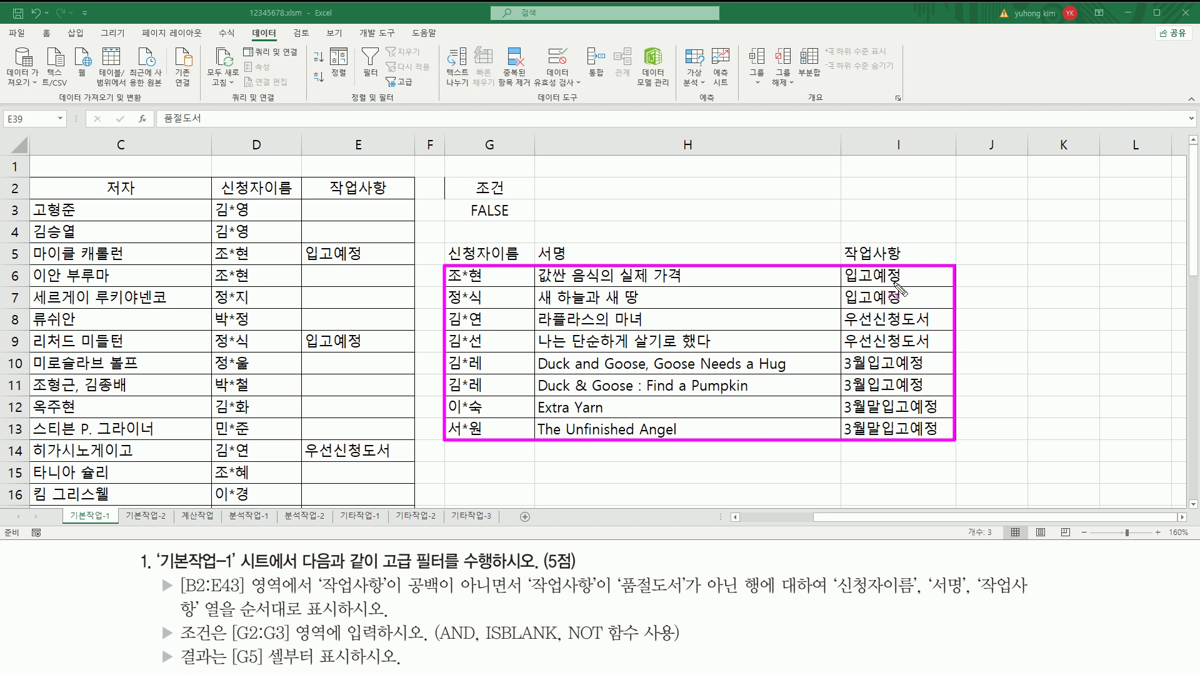
key("e")
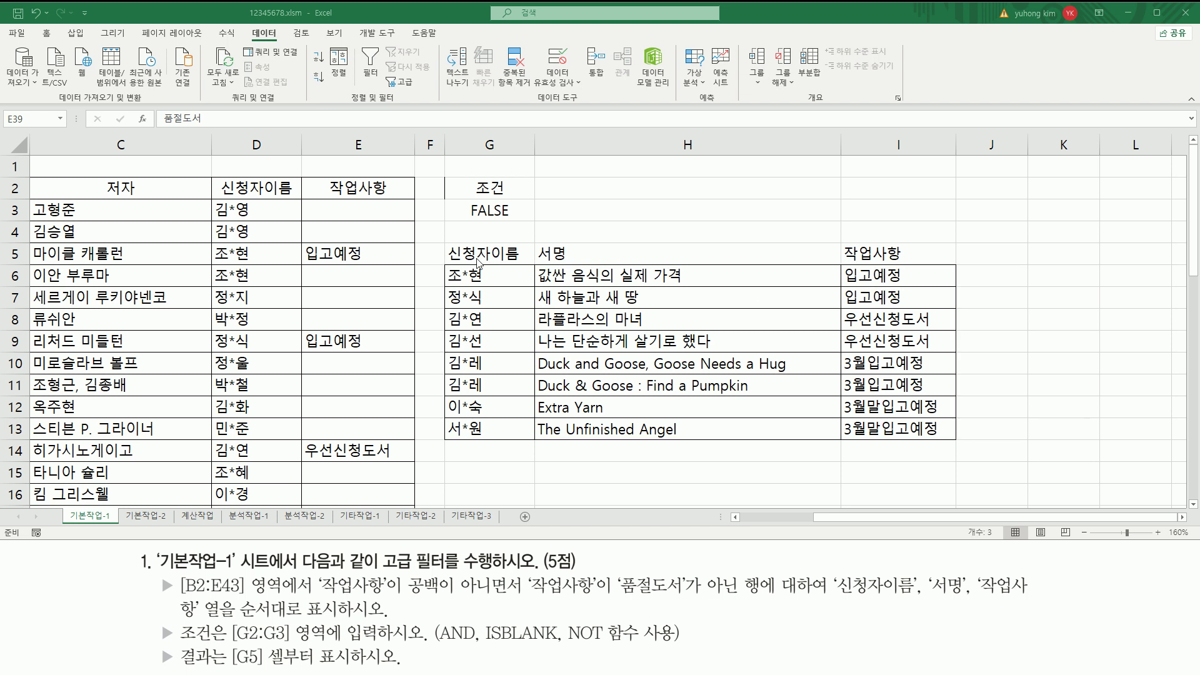
left_click(444, 244)
left_click_drag(445, 243, 960, 442)
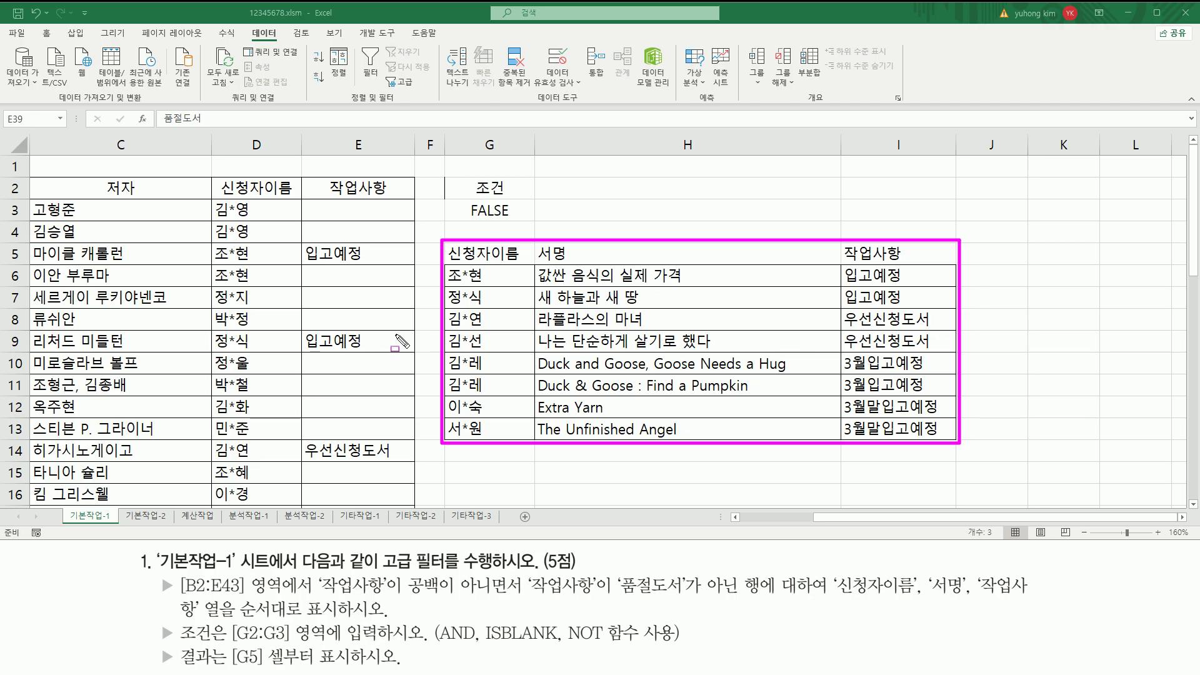
key("Escape")
- Delete the extracted result cells G6:I13 with the shift cells left option (셀을 왼쪽으로 밀기)
left_click_drag(477, 275, 889, 423)
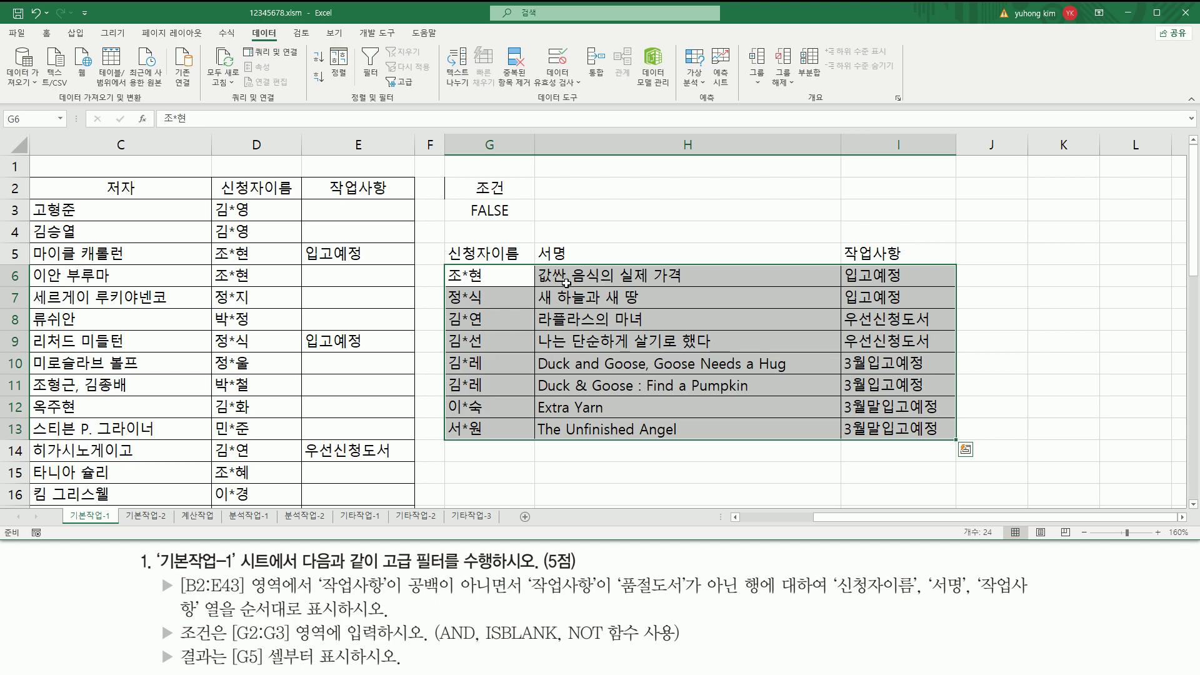
right_click(567, 278)
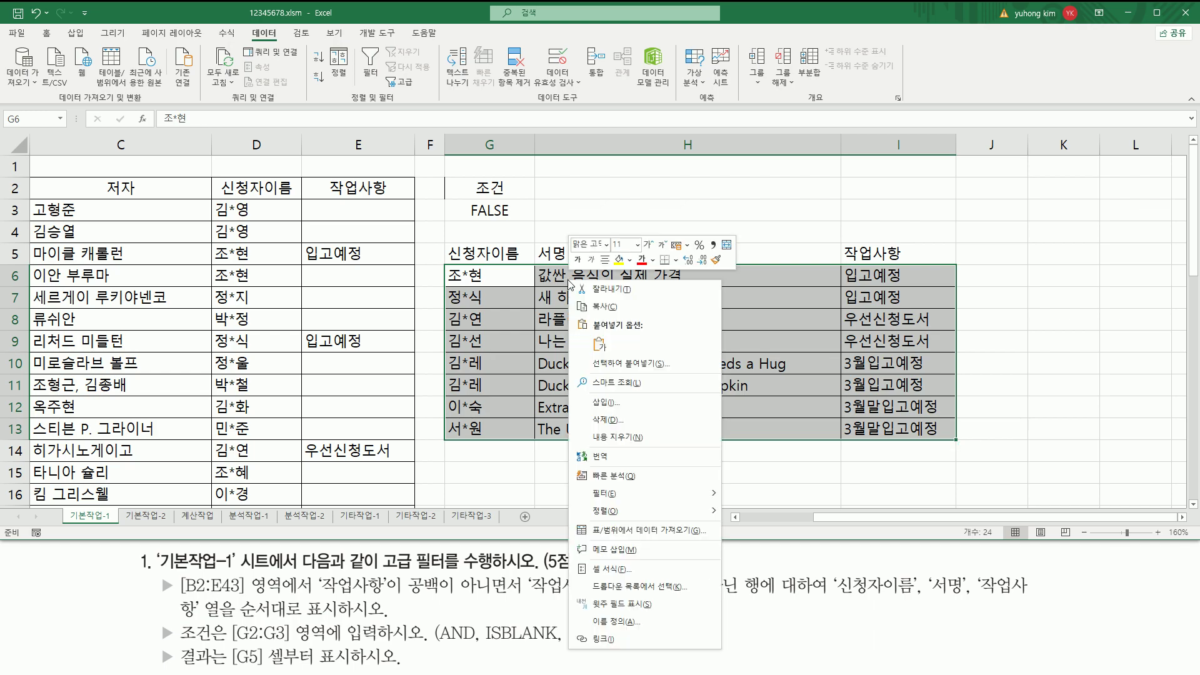
left_click(627, 425)
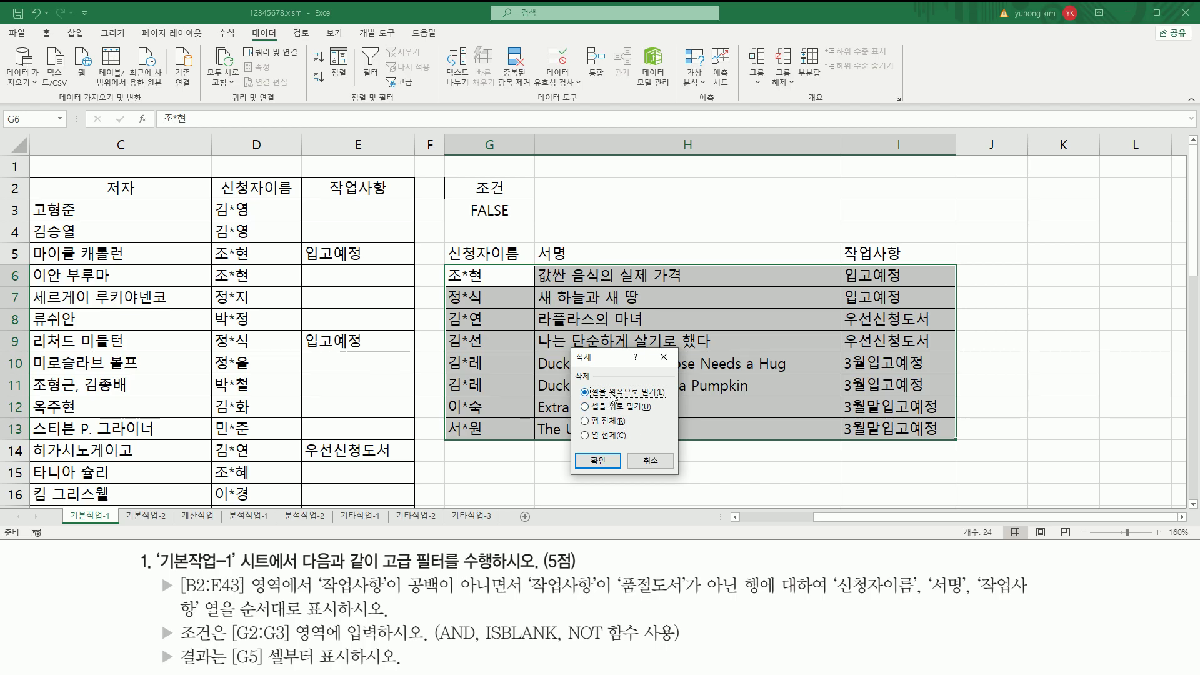
left_click(597, 461)
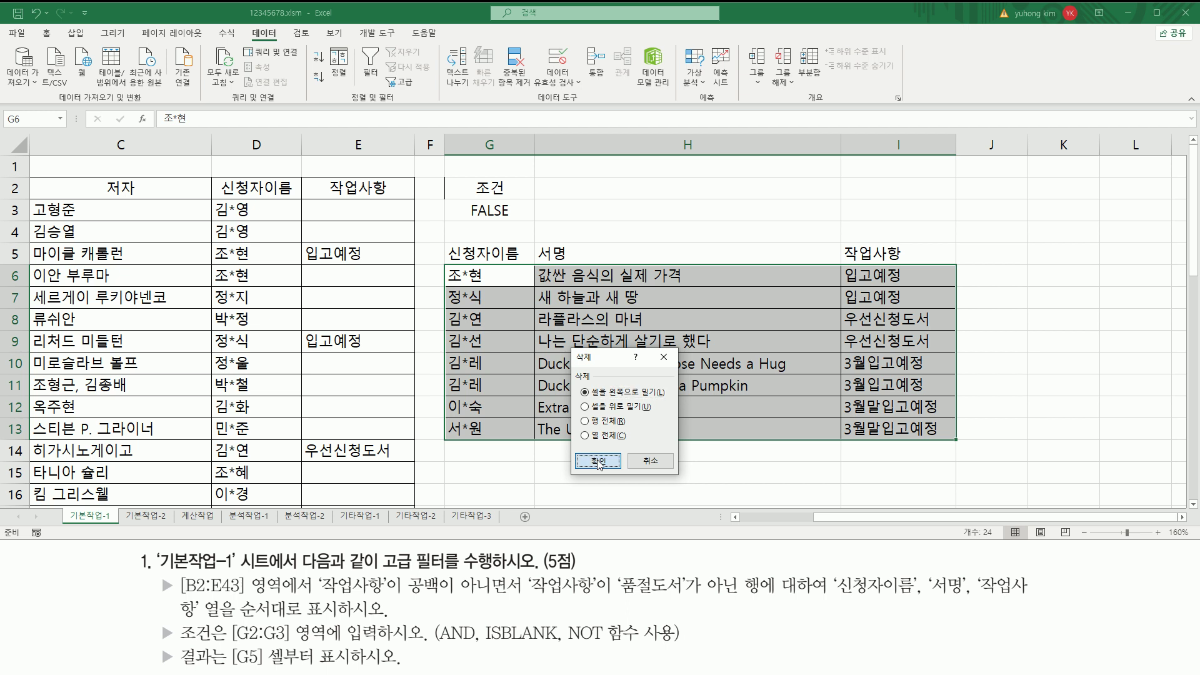
left_click(625, 351)
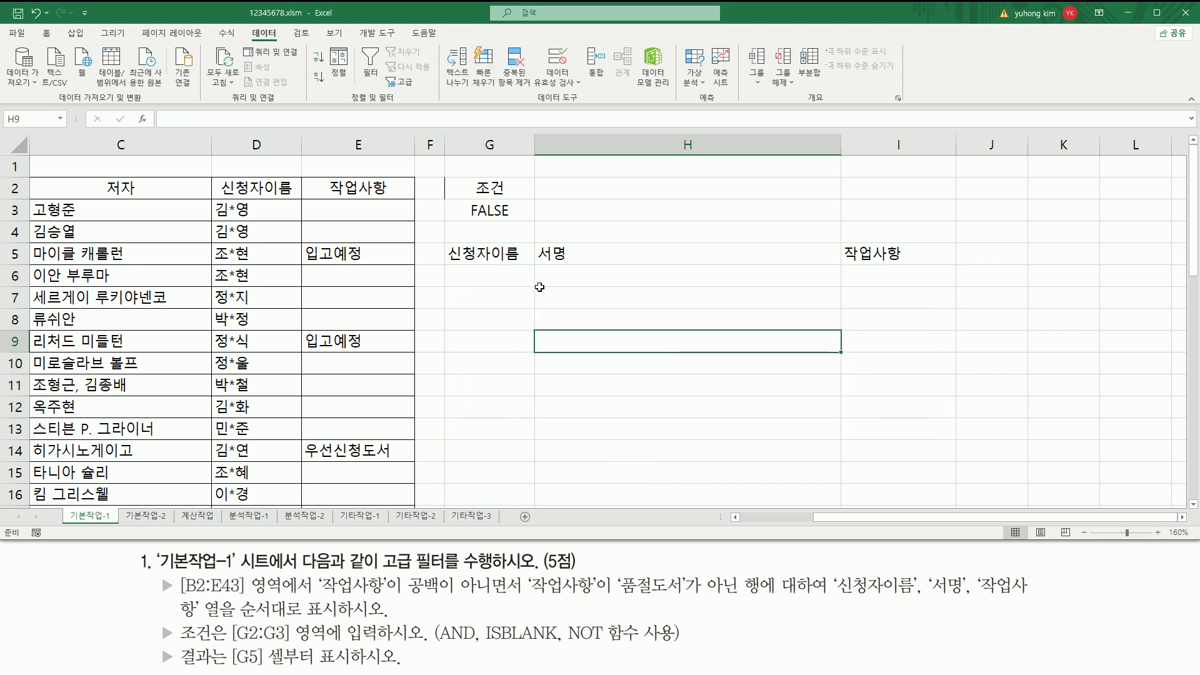
- Review the AND/NOT/ISBLANK criteria formula in G3 without changing it
left_click(494, 209)
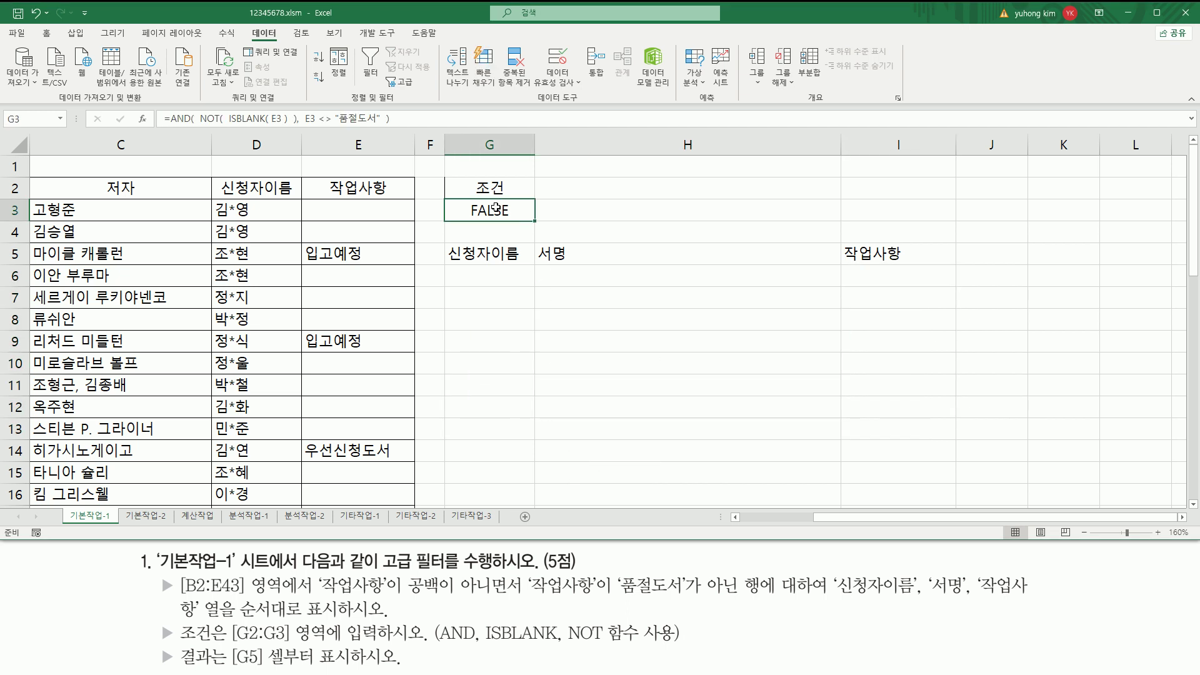
double_click(500, 211)
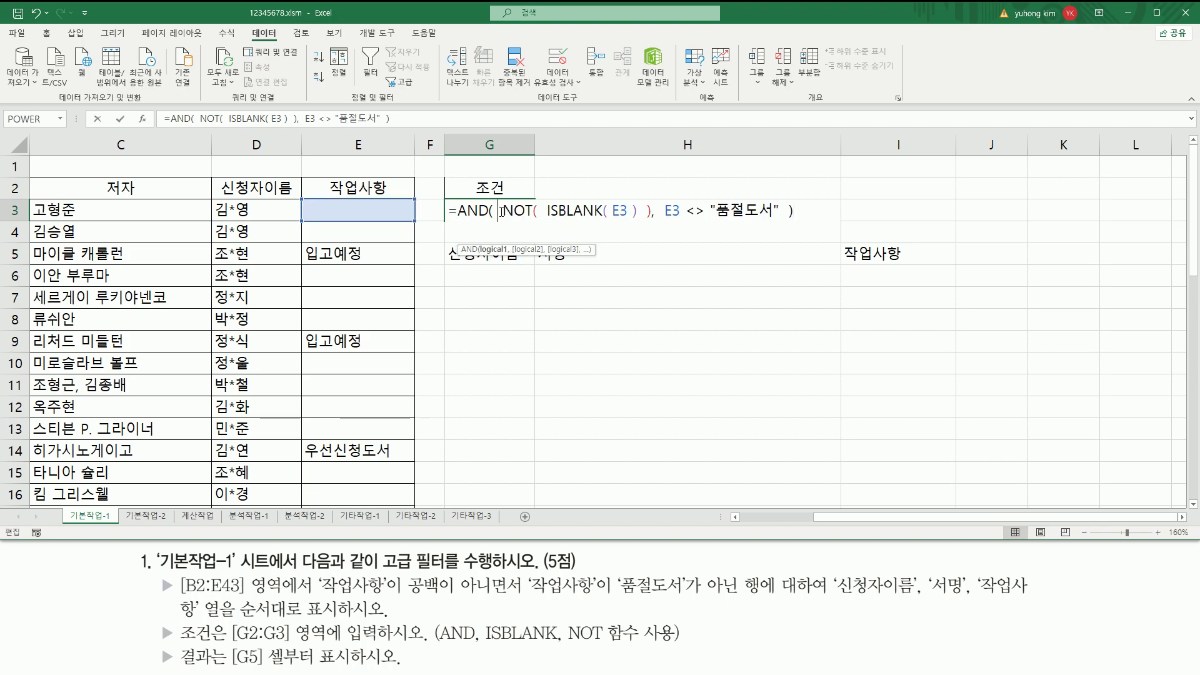
key("Return")
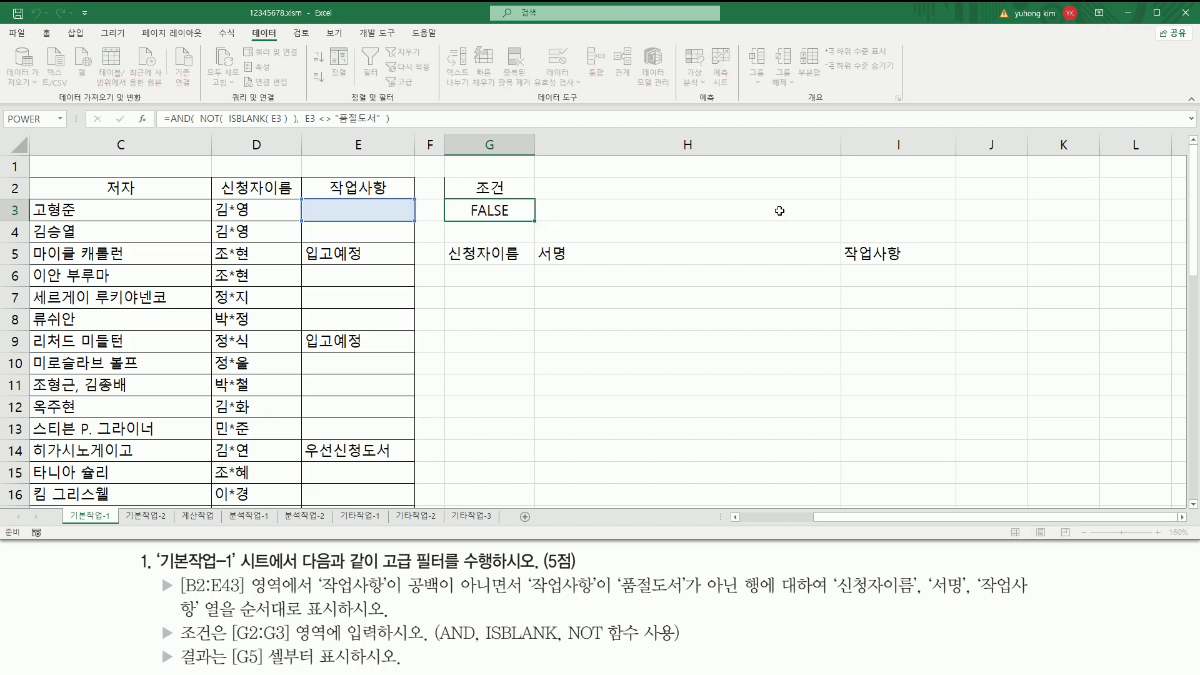
- Undo the deletion of the extracted records in G6:I13
left_click(543, 293)
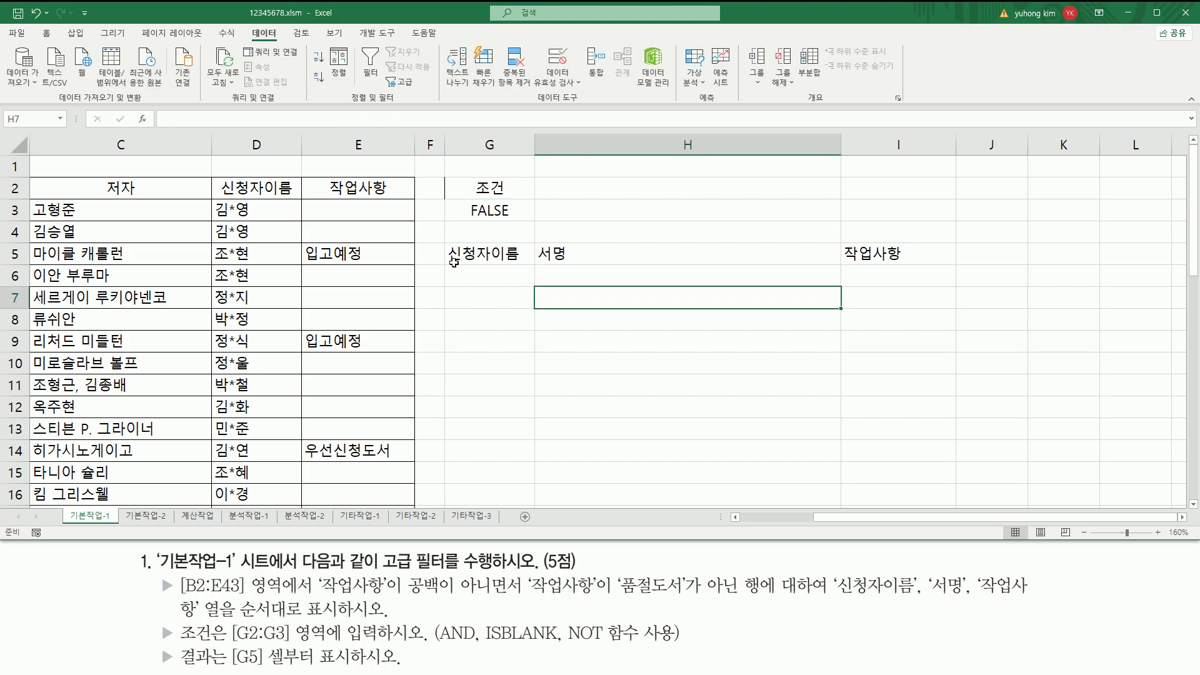
left_click(497, 280)
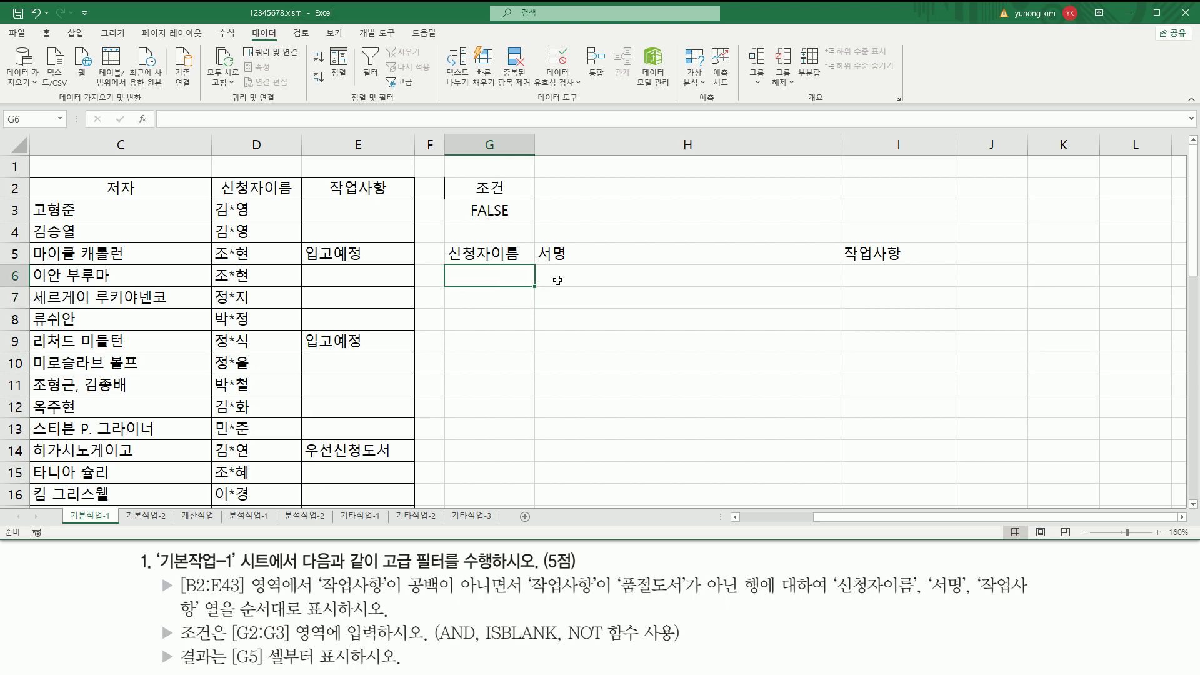
key("ctrl+z")
left_click(557, 228)
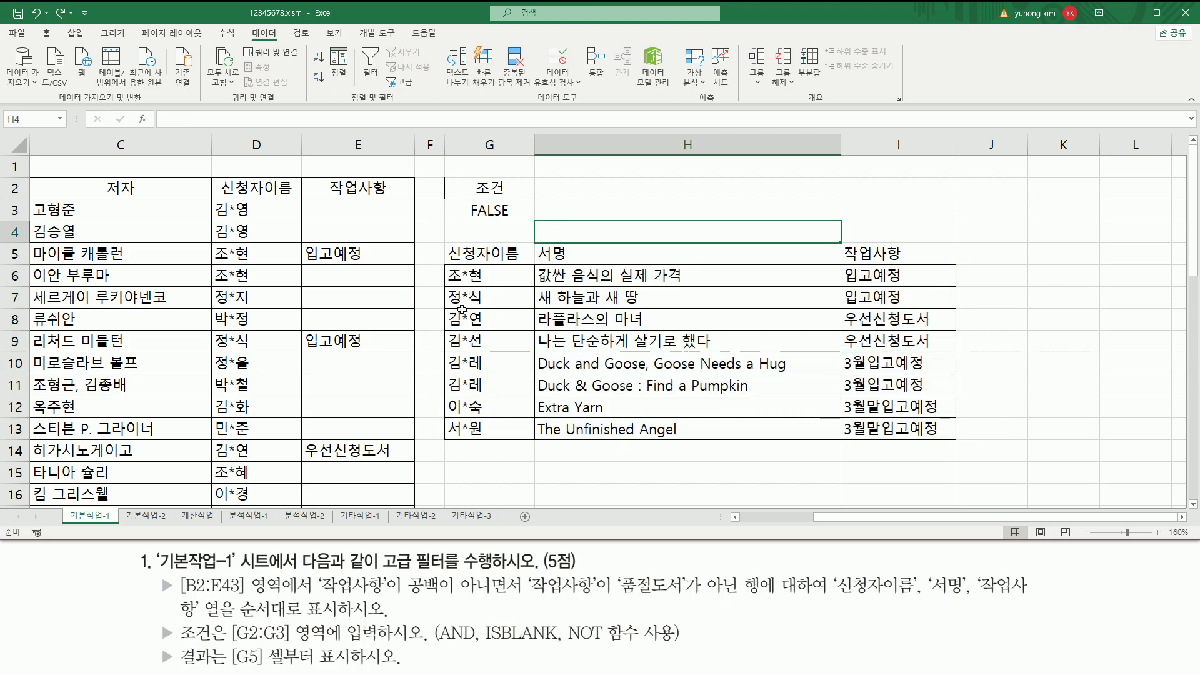
- Note the criteria formula =AND( NOT( ISBLANK( E3 ) ), E3 <> "품절도서" ) as text in G15 and colour it red
left_click(494, 473)
type("=AND( NOT( ISBLANK( E3 ) ), E3 <> \"품절도서\" )")
key("Return")
left_click(494, 473)
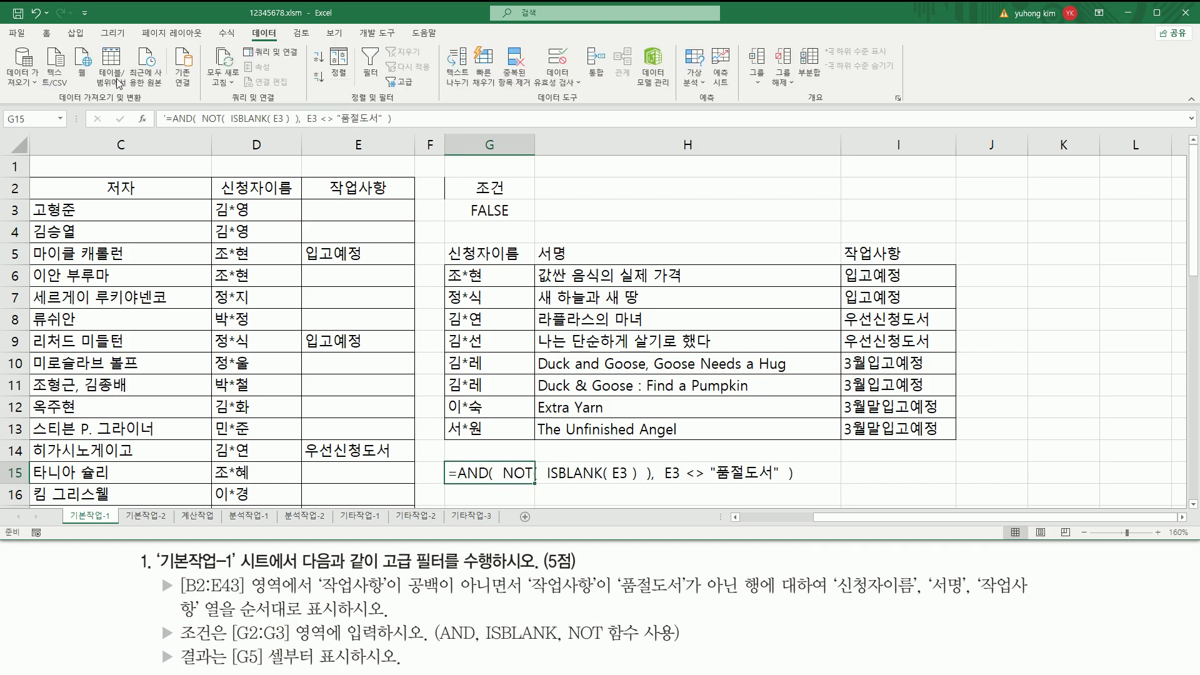
left_click(46, 33)
left_click(218, 76)
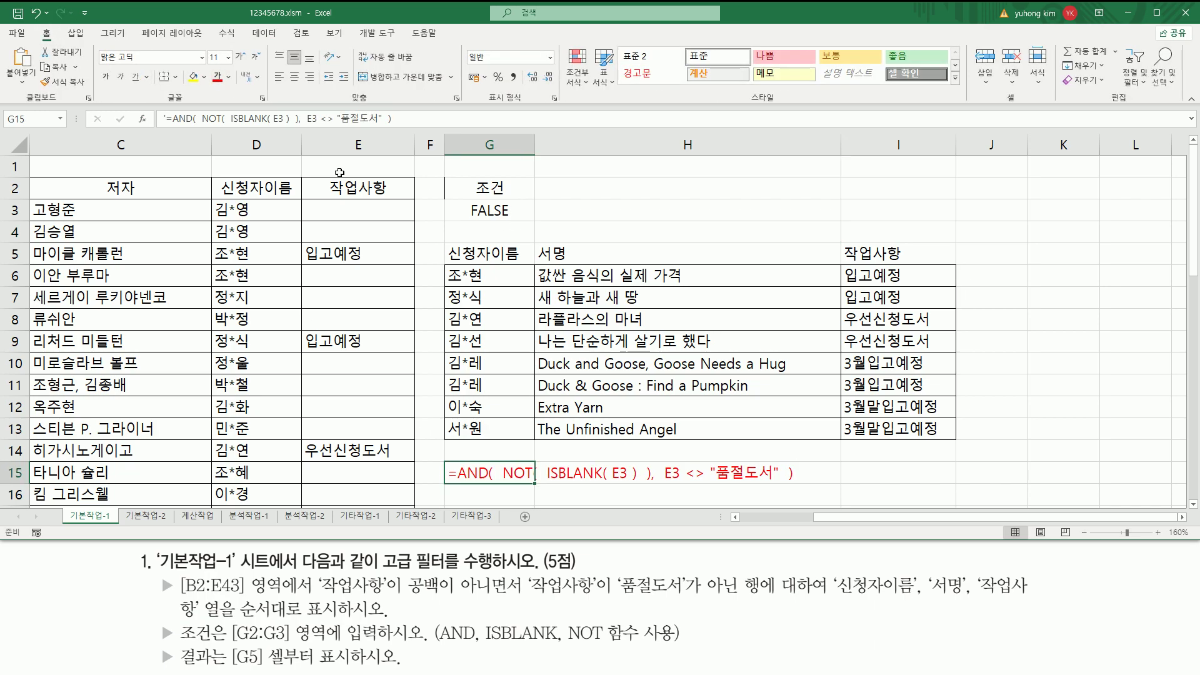
left_click(722, 223)
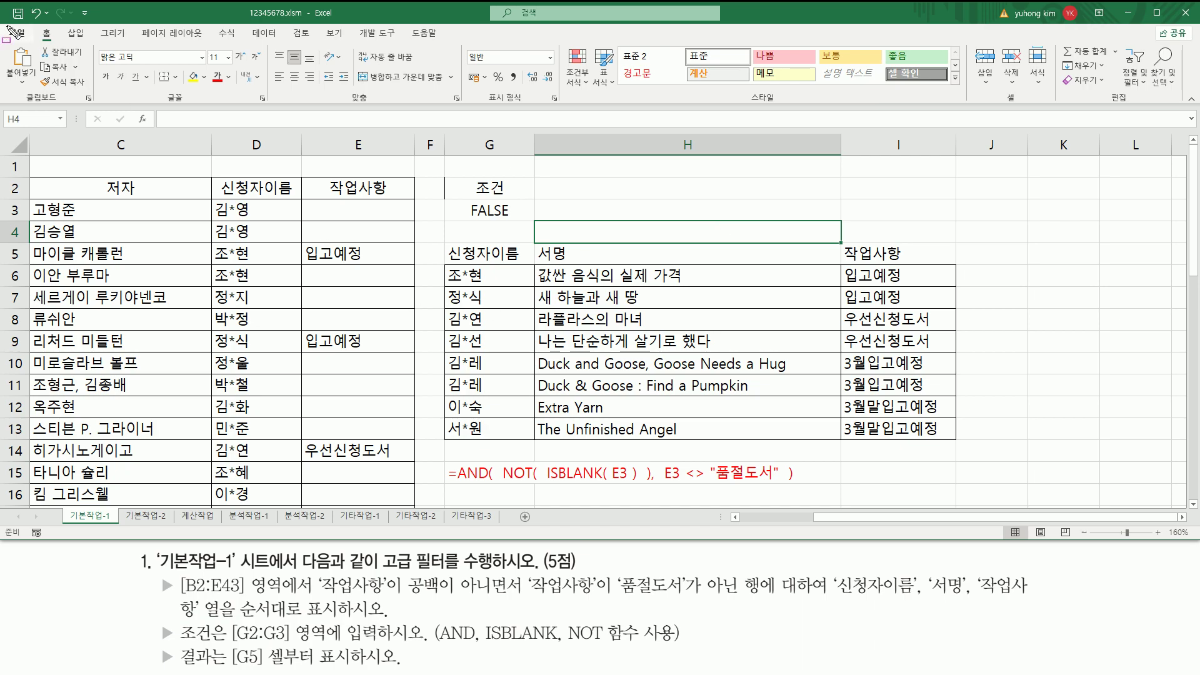
- Read the heading of task 2 on conditional formatting (조건부 서식) and match it to the 기본작업-1 sheet
left_click(13, 10)
left_click(16, 14)
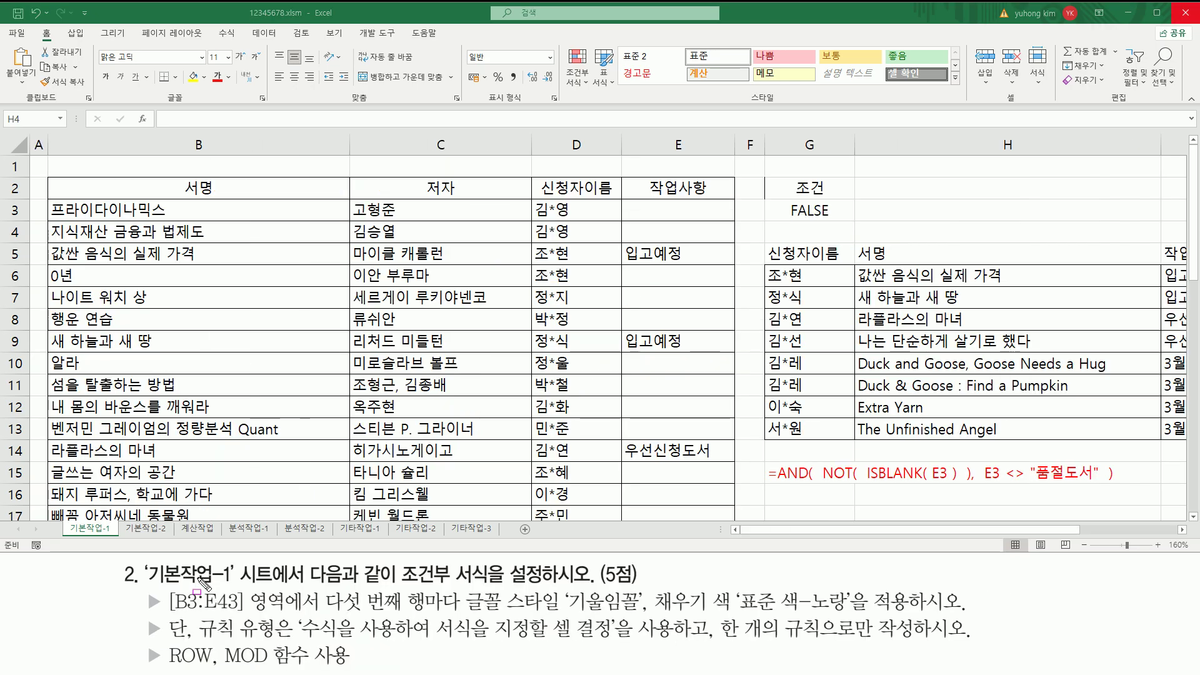
left_click_drag(146, 587, 235, 587)
left_click_drag(397, 585, 486, 586)
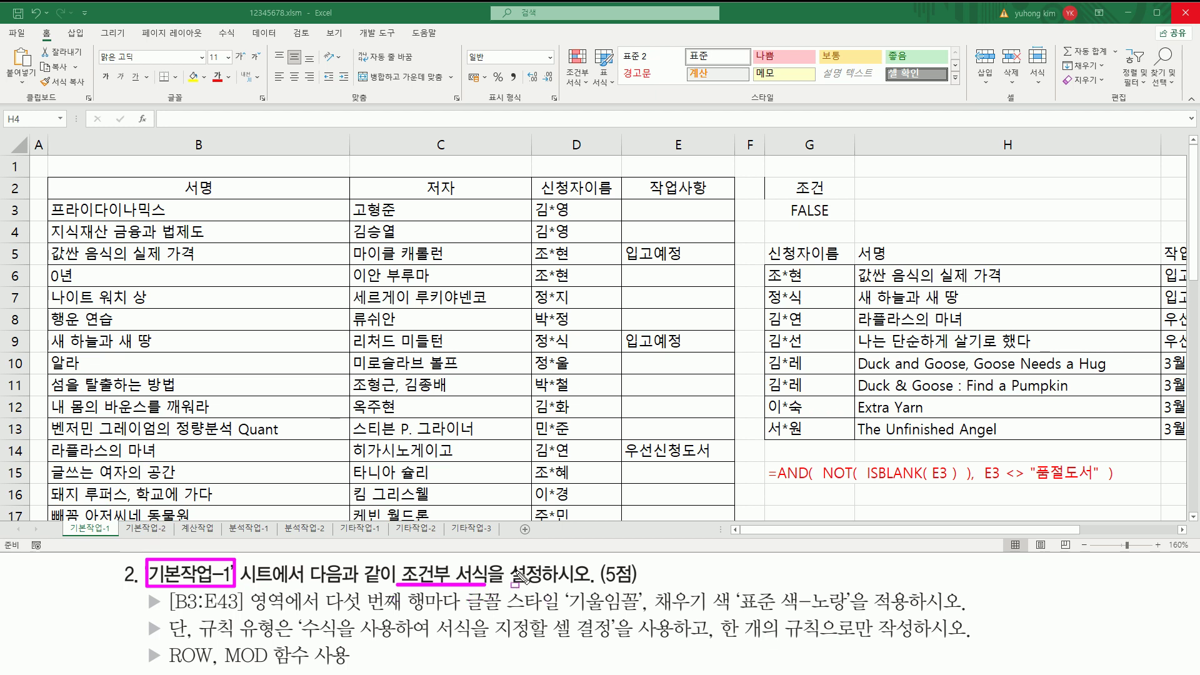
mouse_move(75, 528)
left_mouse_down()
mouse_move(63, 522)
mouse_move(118, 524)
mouse_move(69, 537)
left_mouse_up()
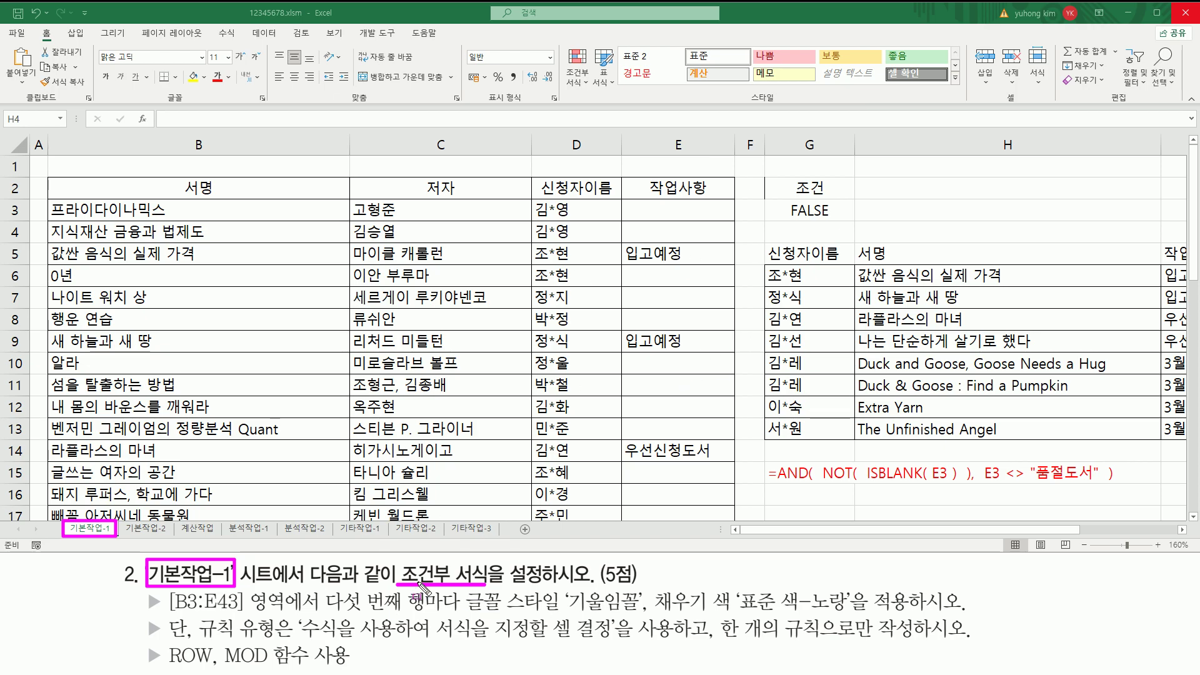
key("Escape")
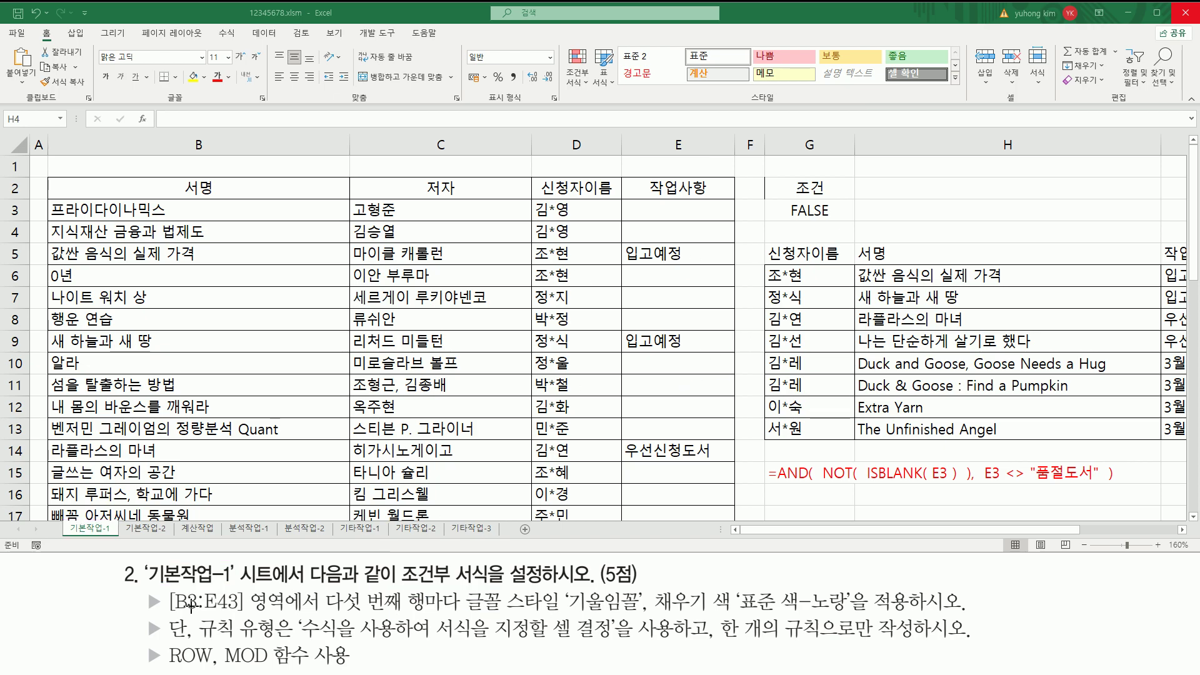
- Select the instructed data range B3:E43, from E43 back up to B3
key("ctrl+shift+d")
left_click_drag(168, 616, 322, 619)
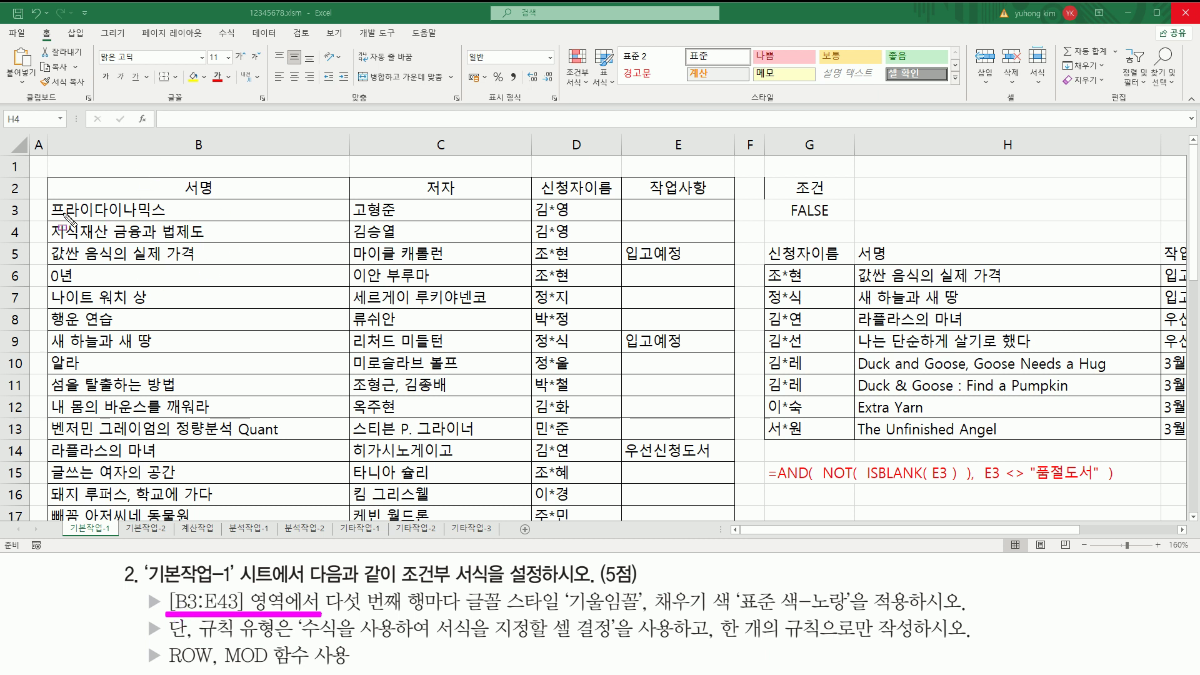
mouse_move(49, 200)
left_mouse_down()
mouse_move(61, 217)
mouse_move(359, 220)
left_mouse_up()
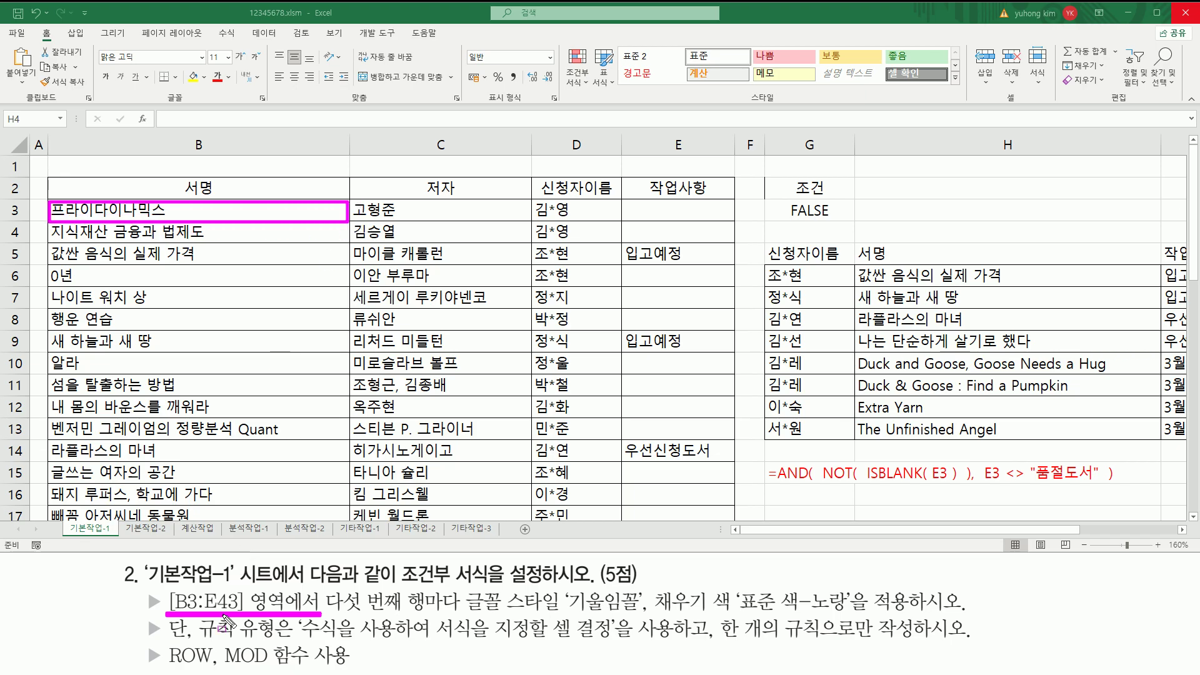
scroll(583, 353, "down", 4)
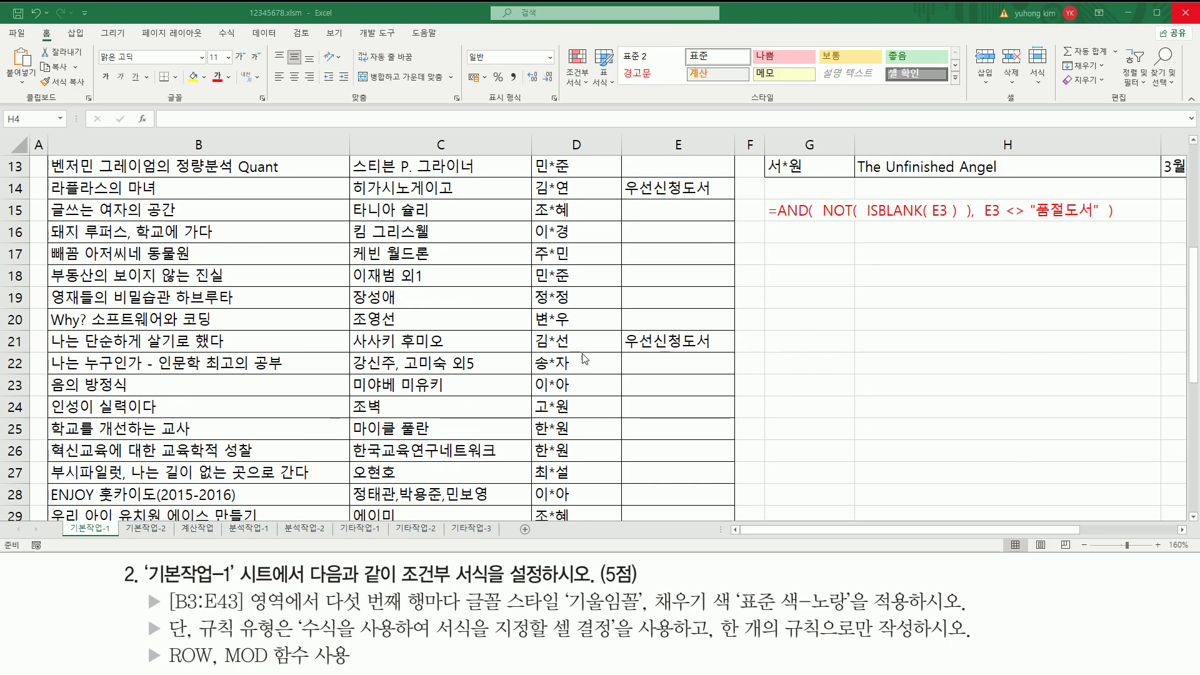
scroll(582, 353, "down", 7)
mouse_move(626, 359)
left_mouse_down()
mouse_move(731, 371)
mouse_move(412, 362)
mouse_move(187, 94)
mouse_move(184, 45)
mouse_move(196, 210)
left_mouse_up()
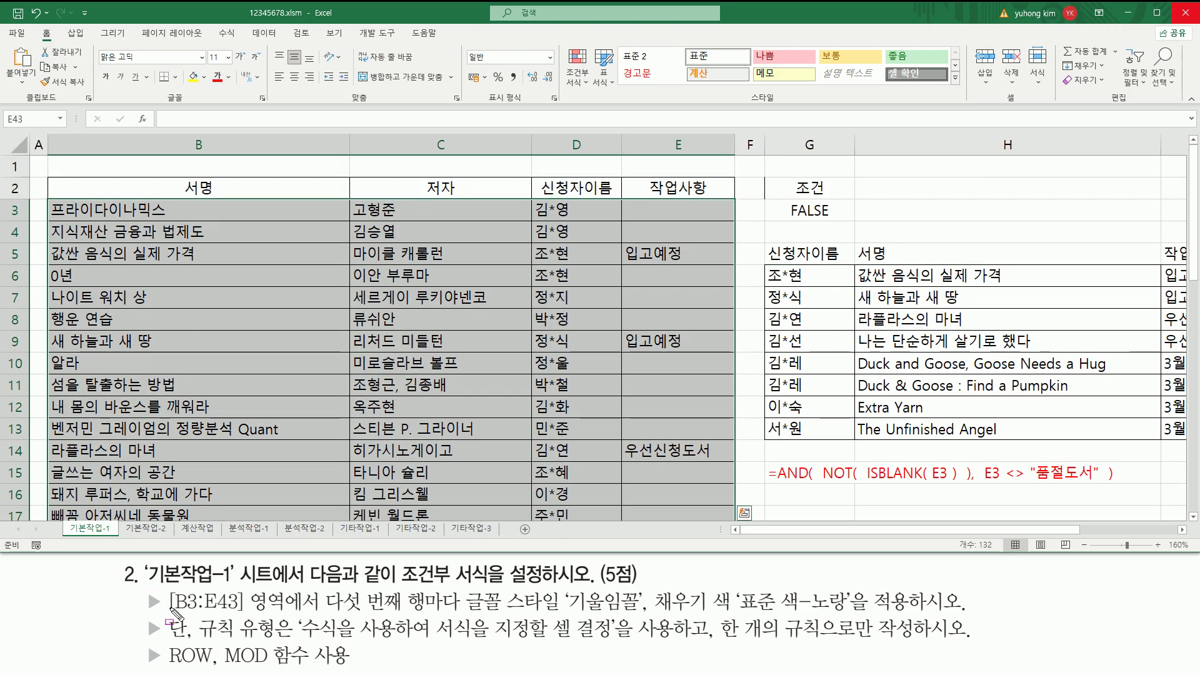
- Compare the selected range B3:E43 and its first cell B3 with the header cells B2:E2
left_click_drag(161, 613, 286, 615)
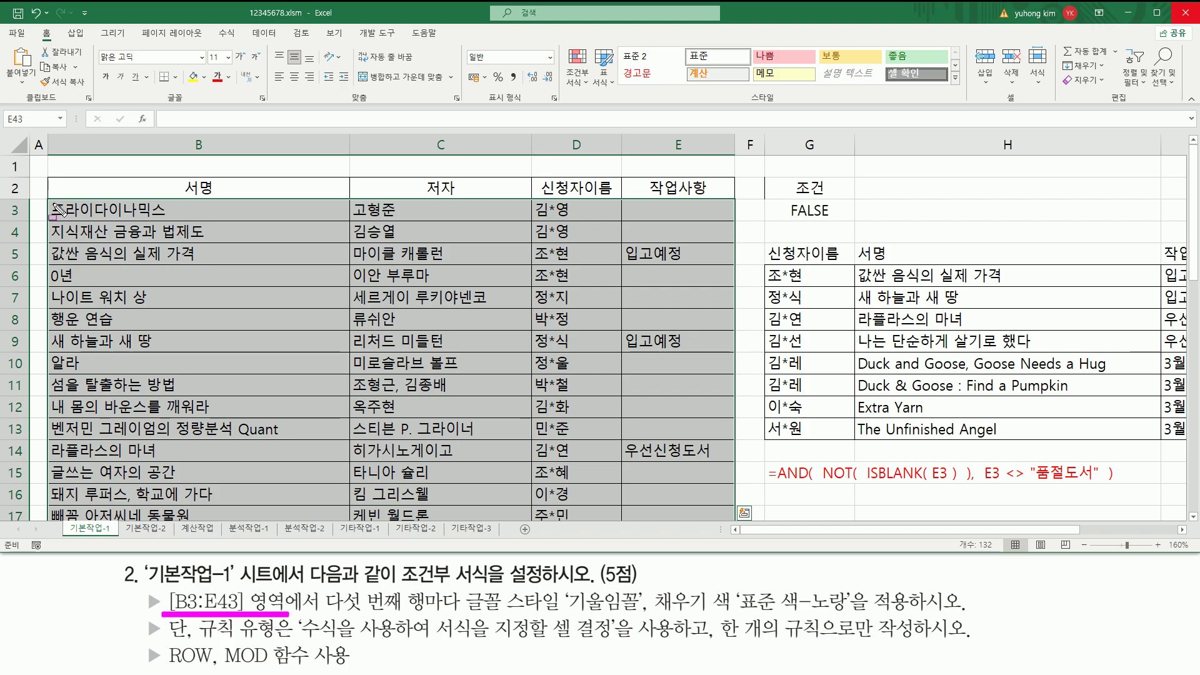
left_click_drag(51, 220, 181, 220)
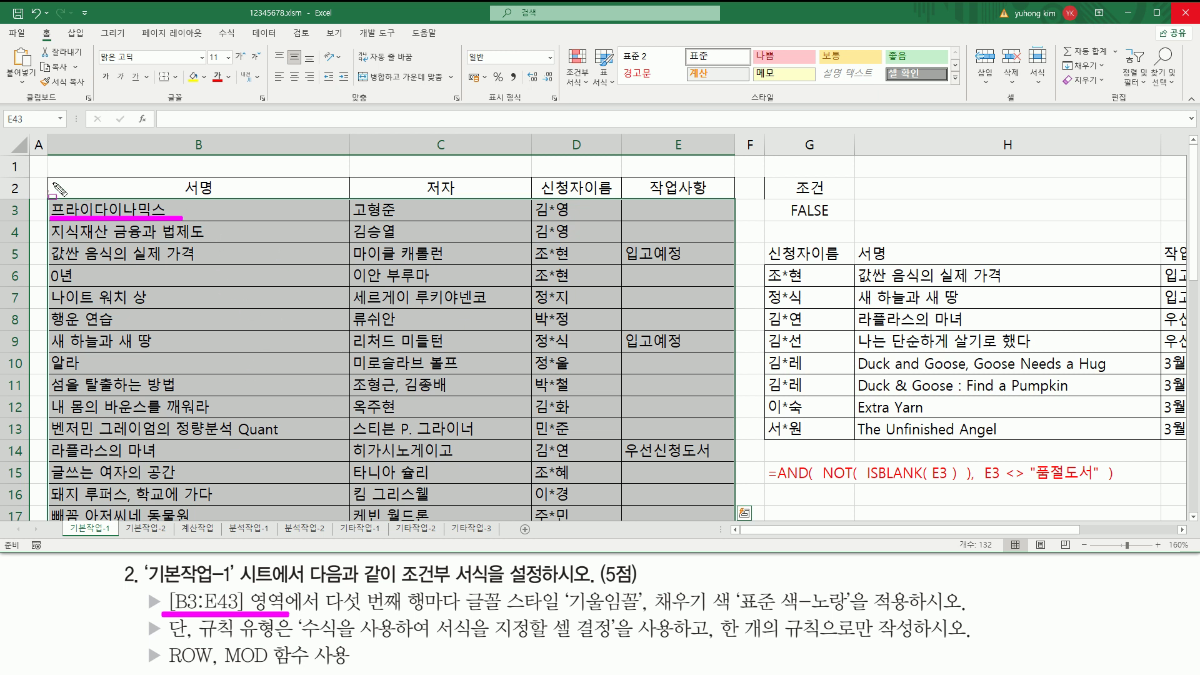
mouse_move(55, 181)
left_mouse_down()
mouse_move(72, 196)
mouse_move(695, 196)
left_mouse_up()
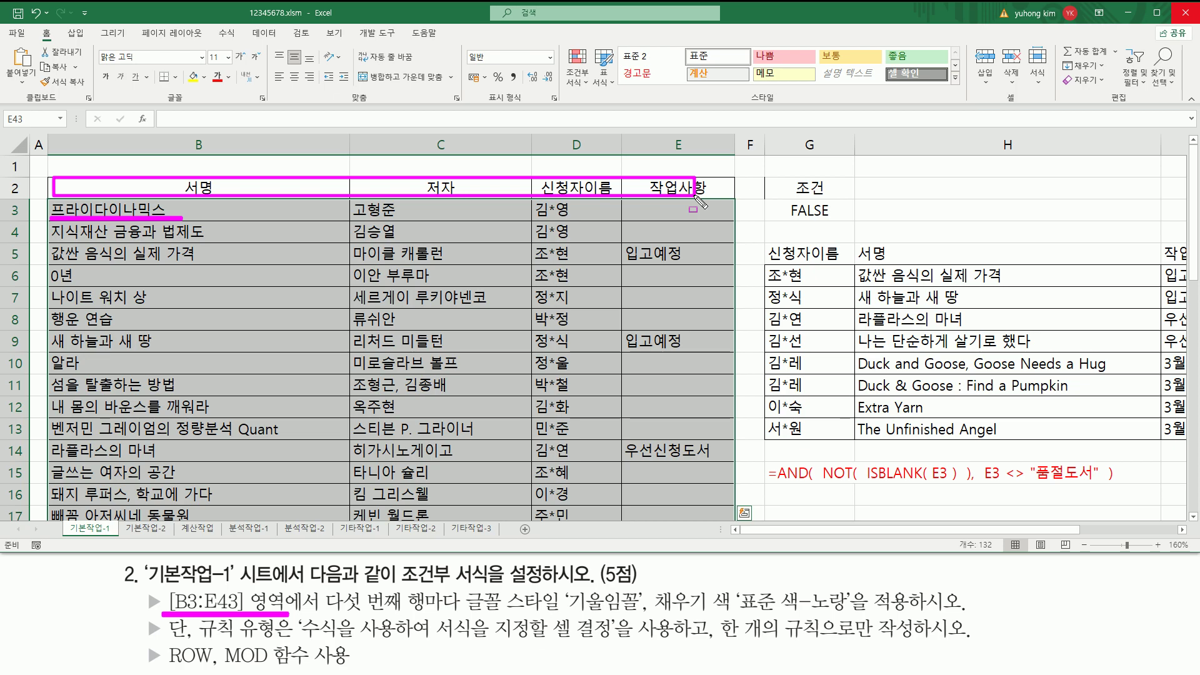
key("Escape")
left_click(195, 209, "shift")
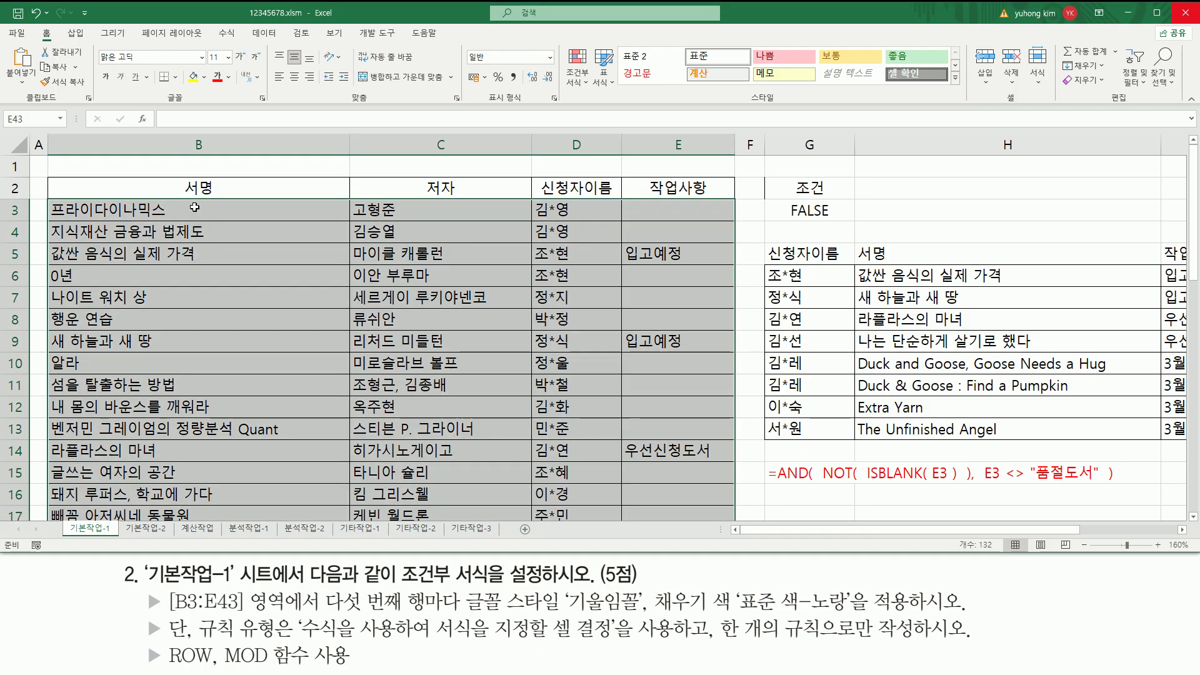
left_click_drag(61, 178, 714, 200)
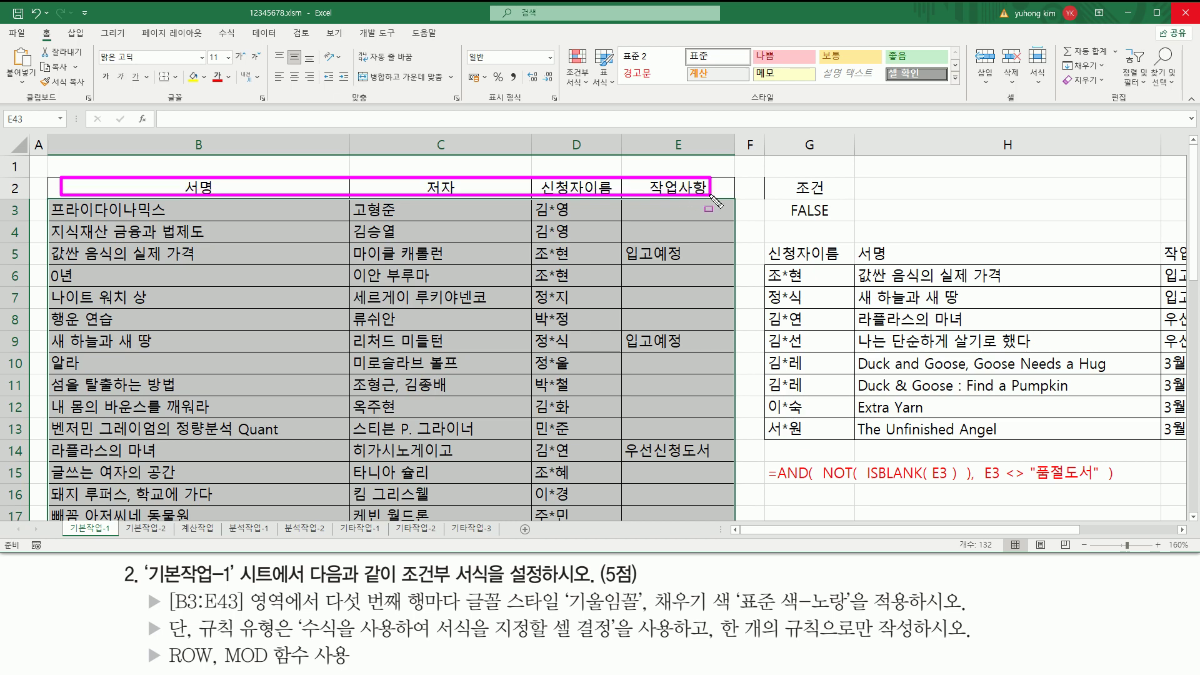
key("Escape")
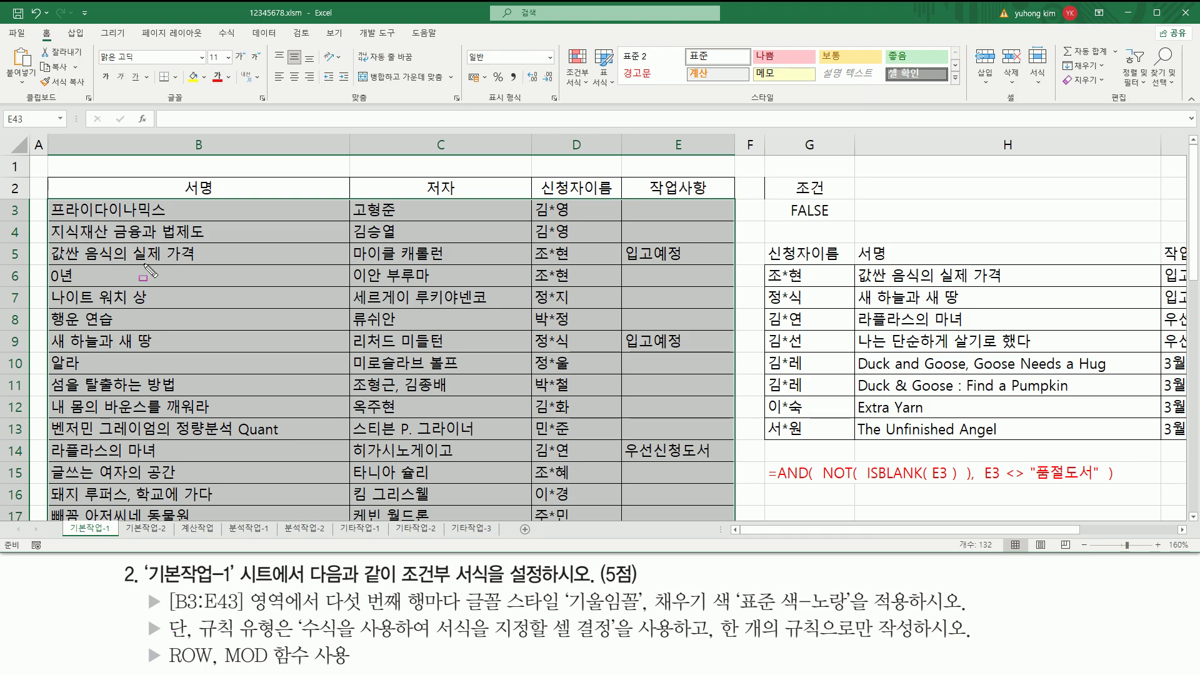
- Count the data rows from row 3 down and examine which ones are every fifth row, for the italic and yellow fill rule
mouse_move(318, 614)
left_mouse_down()
mouse_move(859, 623)
mouse_move(851, 616)
left_mouse_up()
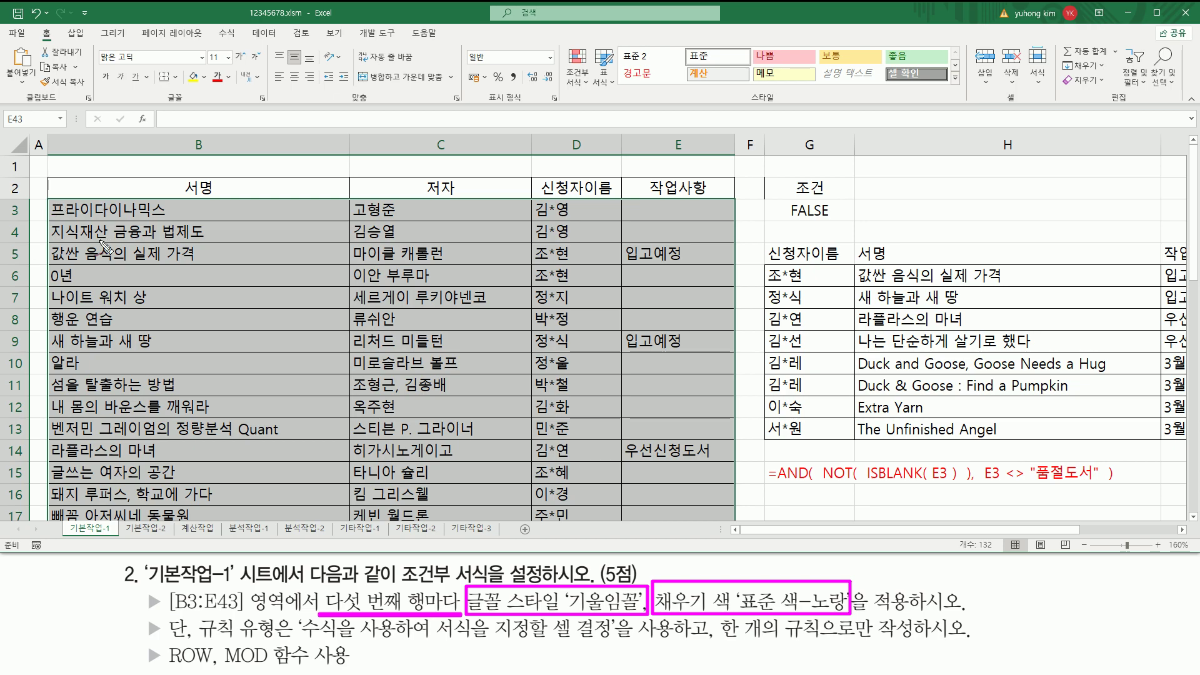
left_click_drag(41, 206, 39, 286)
left_click_drag(35, 292, 36, 321)
mouse_move(35, 363)
left_mouse_down()
mouse_move(37, 350)
mouse_move(34, 460)
mouse_move(50, 462)
mouse_move(32, 482)
mouse_move(42, 477)
mouse_move(39, 500)
left_mouse_up()
mouse_move(39, 500)
left_mouse_down()
mouse_move(54, 497)
mouse_move(40, 521)
left_mouse_up()
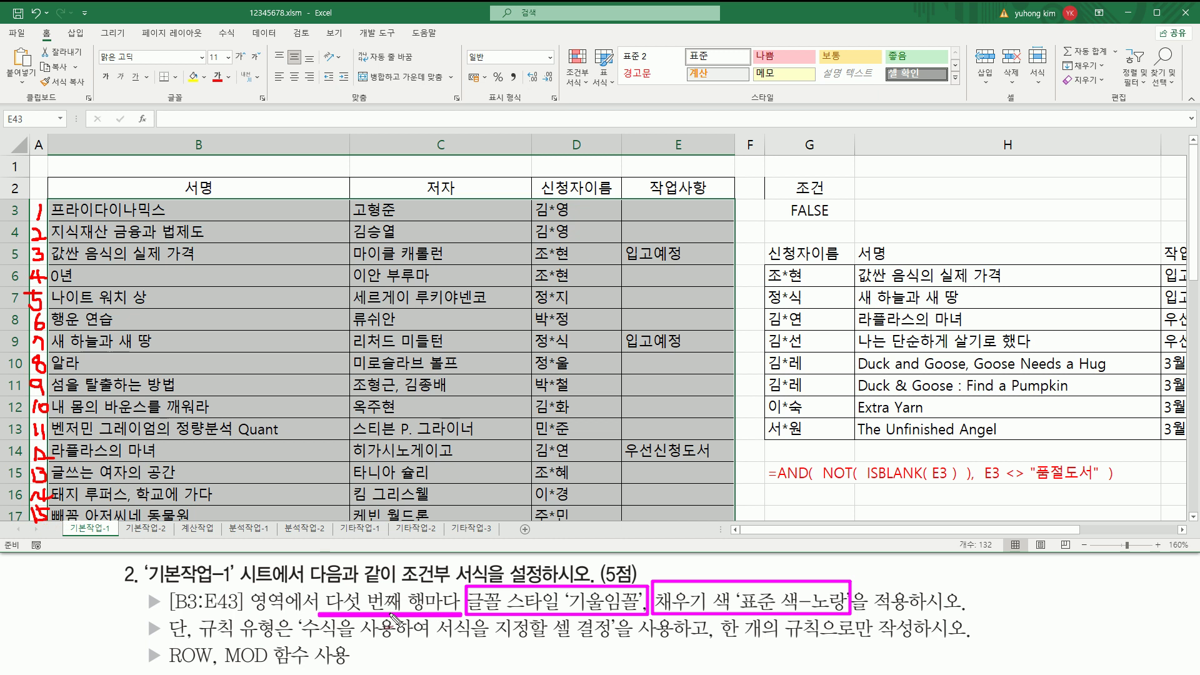
left_click_drag(434, 581, 451, 569)
left_click_drag(54, 306, 681, 306)
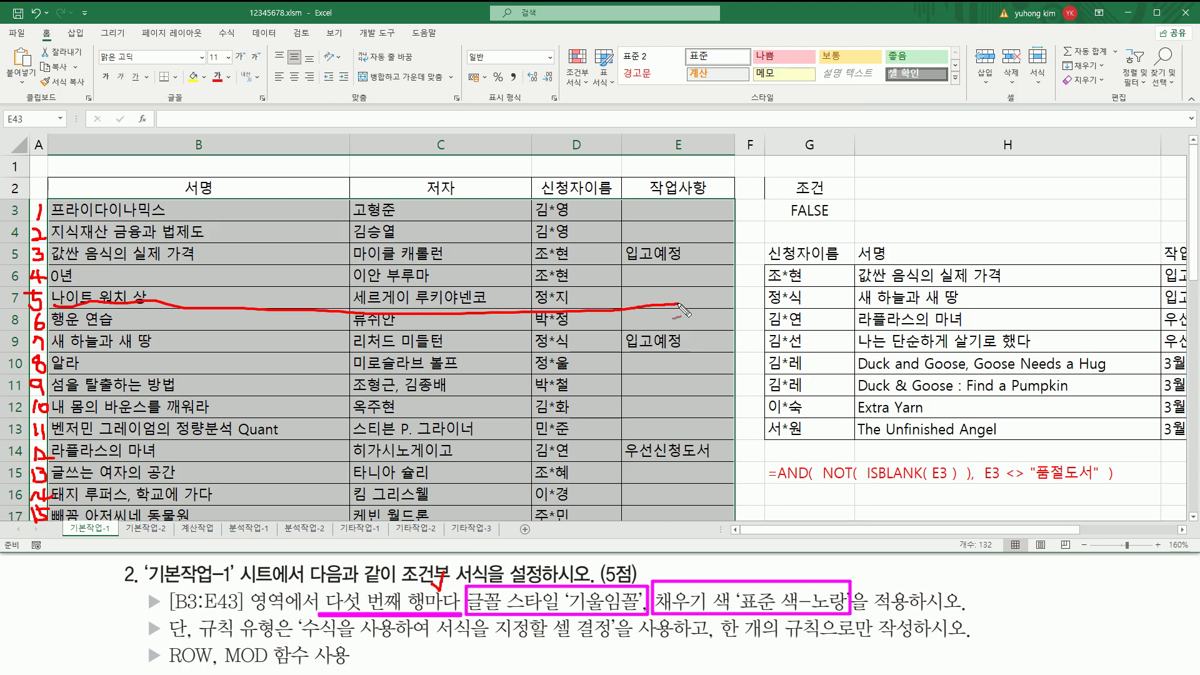
left_click_drag(51, 416, 653, 412)
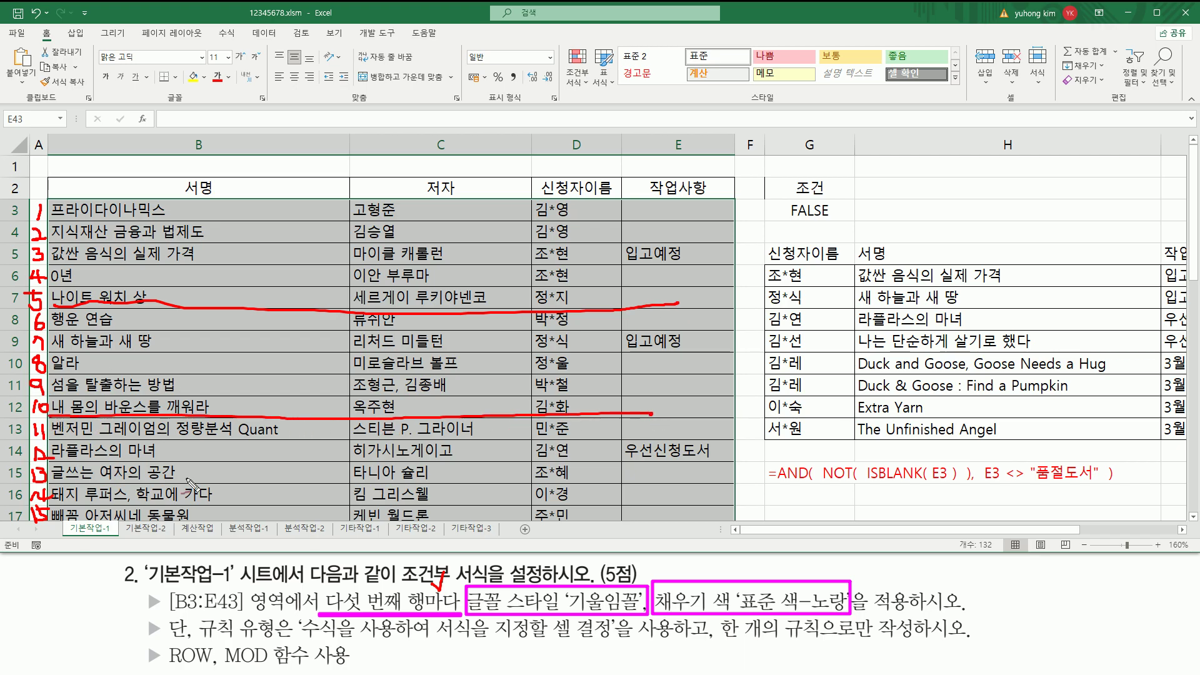
left_click_drag(53, 520, 728, 519)
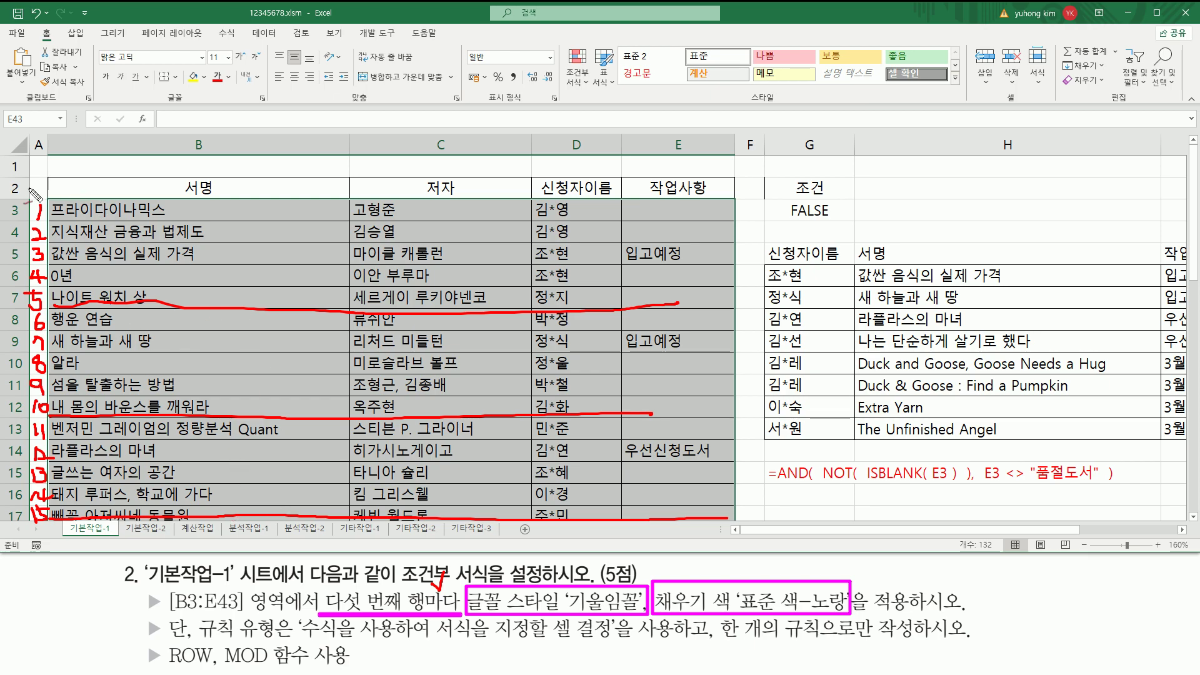
- Compare the sheet row numbers with the data sequence numbers and examine the required ROW and MOD functions
left_click_drag(166, 667, 225, 670)
mouse_move(18, 220)
left_mouse_down()
mouse_move(5, 205)
mouse_move(19, 216)
mouse_move(4, 238)
mouse_move(24, 240)
left_mouse_up()
mouse_move(19, 247)
left_mouse_down()
mouse_move(5, 260)
mouse_move(23, 258)
left_mouse_up()
mouse_move(19, 269)
left_mouse_down()
mouse_move(5, 278)
mouse_move(23, 289)
left_mouse_up()
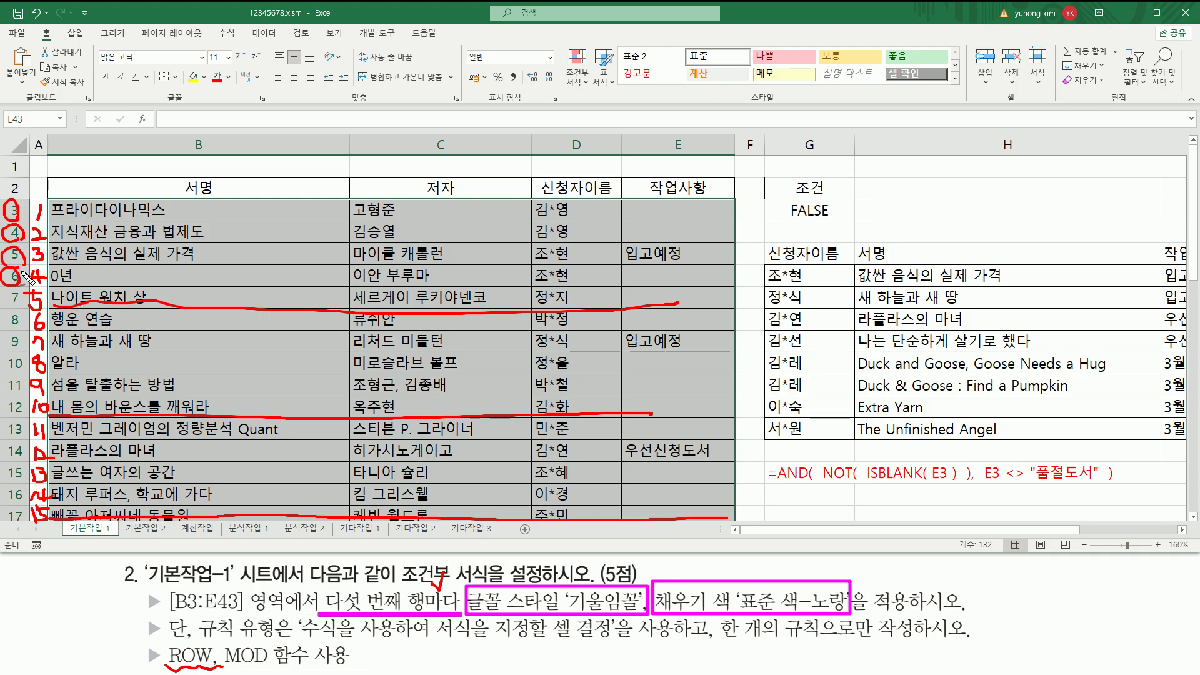
left_click_drag(35, 277, 45, 277)
left_click_drag(39, 268, 38, 285)
left_click_drag(34, 167, 44, 181)
mouse_move(232, 670)
left_mouse_down()
mouse_move(253, 638)
mouse_move(281, 663)
left_mouse_up()
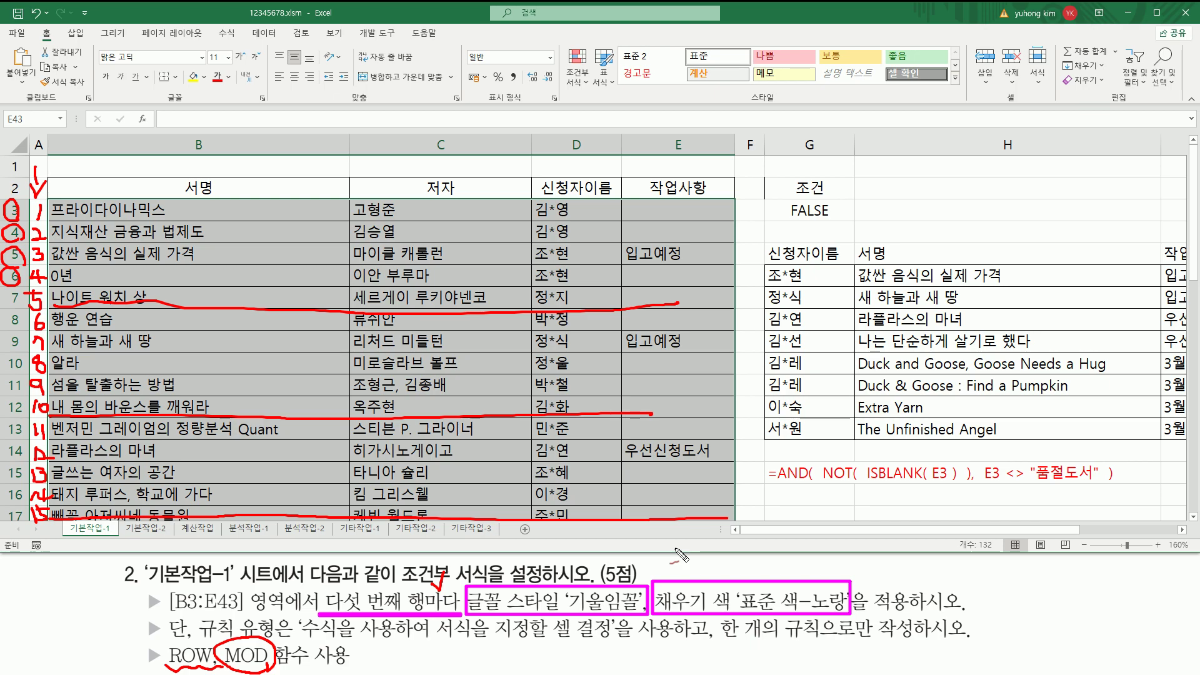
key("Escape")
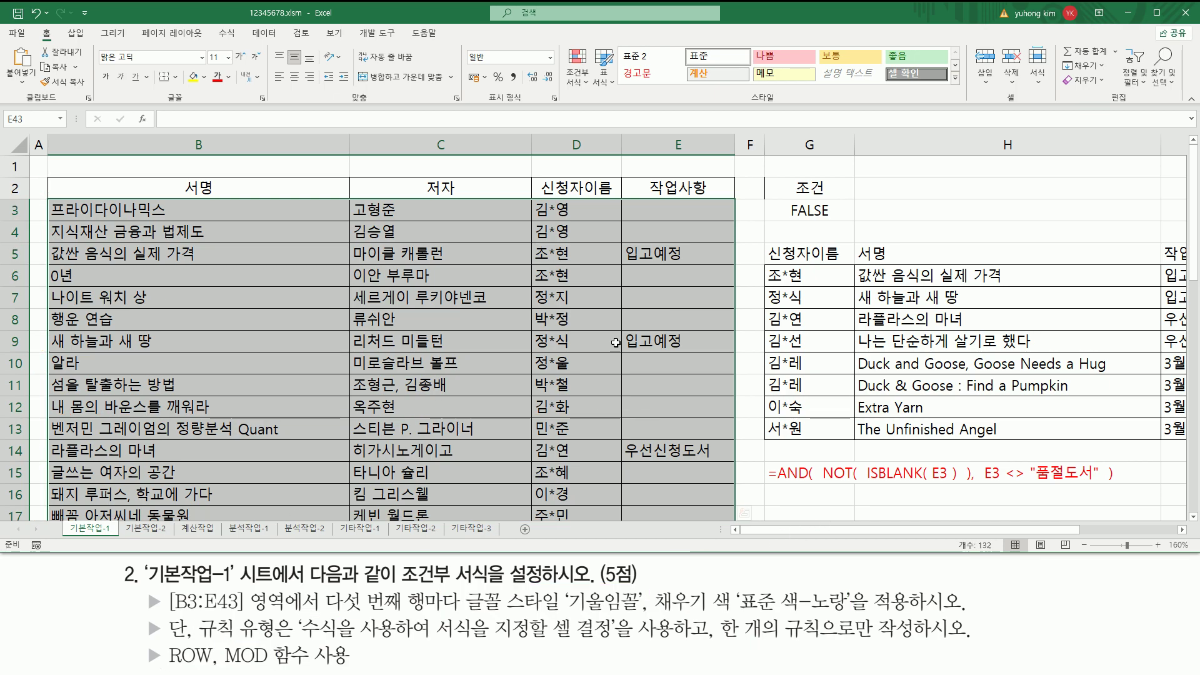
- Enter the syntax note row( 인수 ) in G17, below the red formula note
scroll(638, 315, "down", 2)
left_click(836, 395)
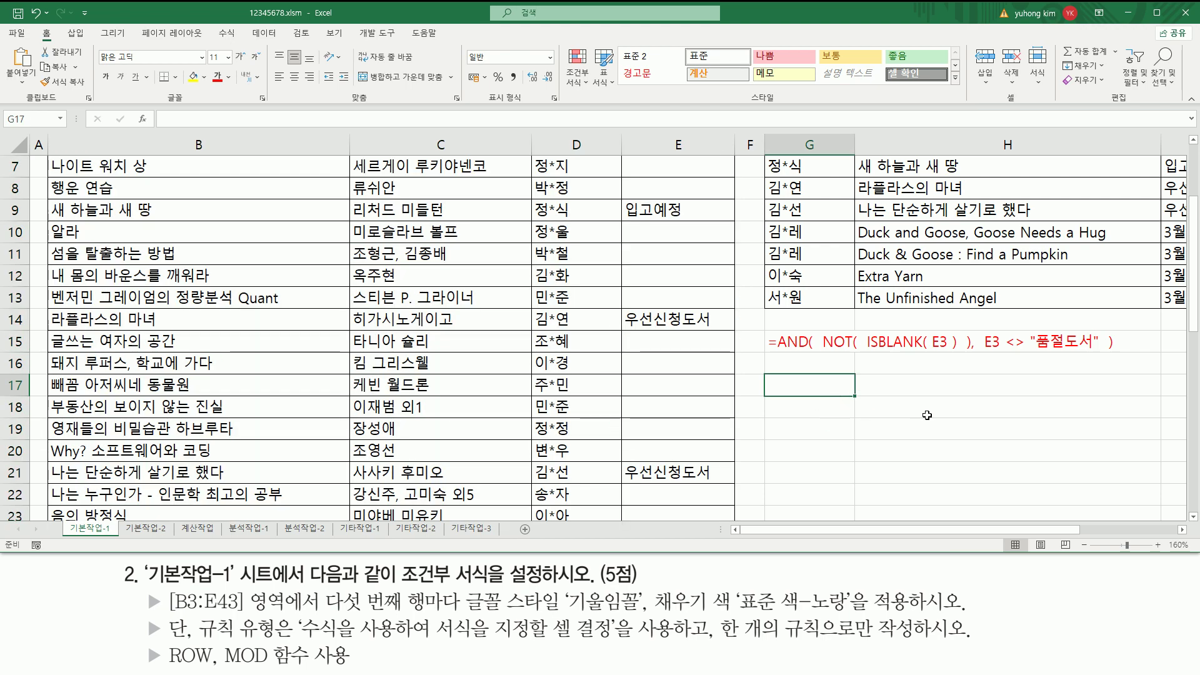
type("ㄱ")
key("BackSpace")
key("BackSpace")
key("Hangul")
type("row( 인수")
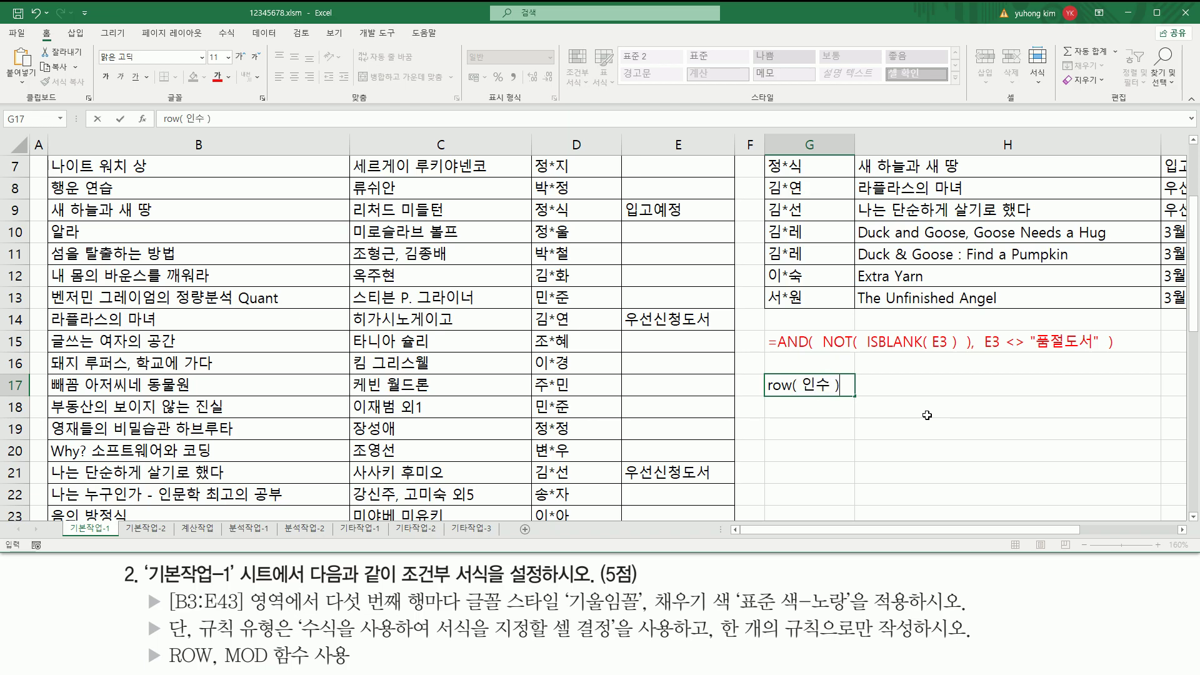
key("Return")
left_click_drag(799, 392, 829, 392)
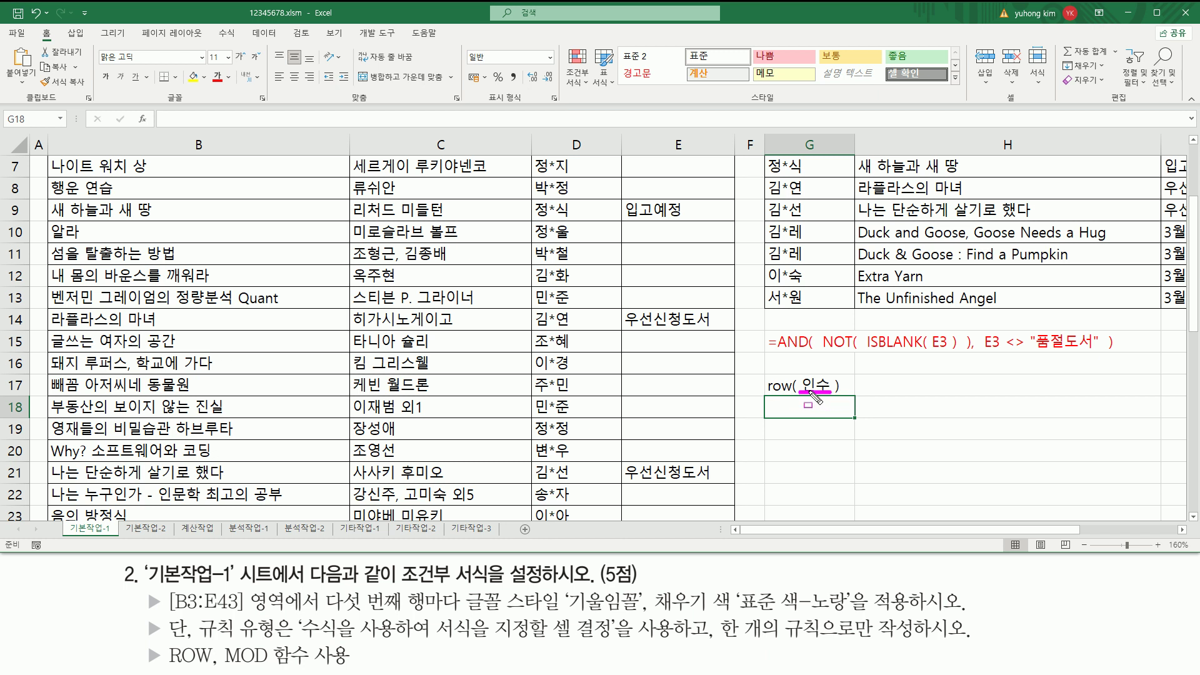
mouse_move(762, 369)
left_mouse_down()
mouse_move(811, 399)
mouse_move(847, 397)
left_mouse_up()
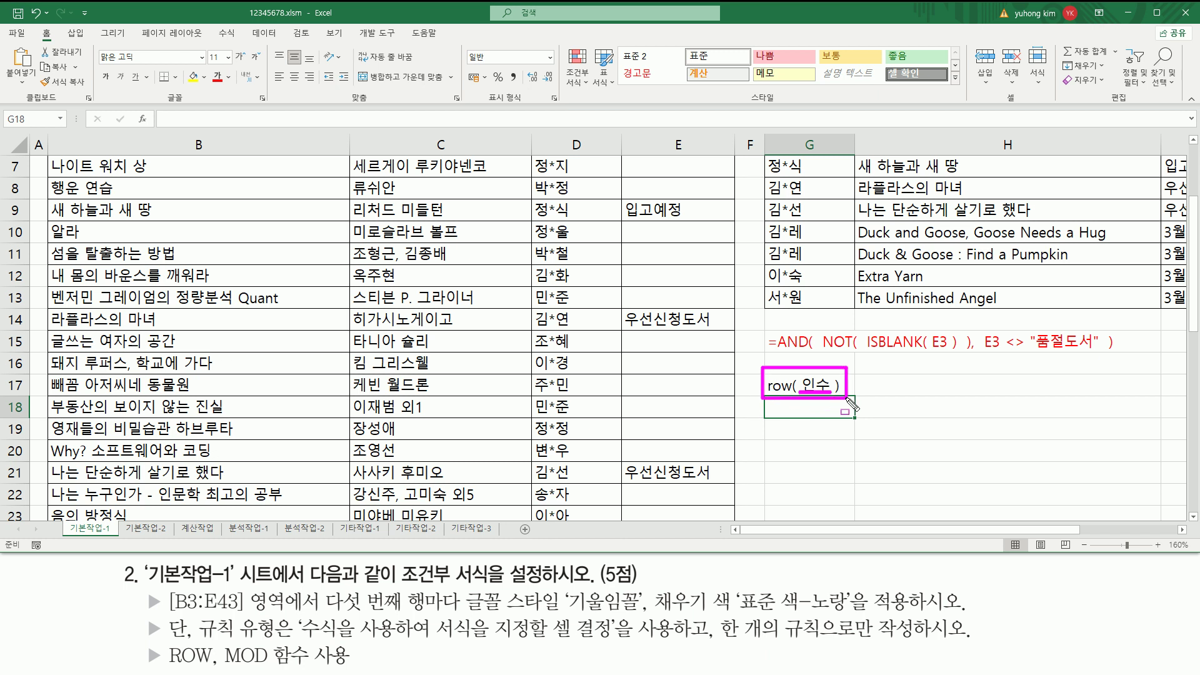
- Enter the syntax note mod( 인수1, 인수2 ) in G19, below the ROW note
key("Escape")
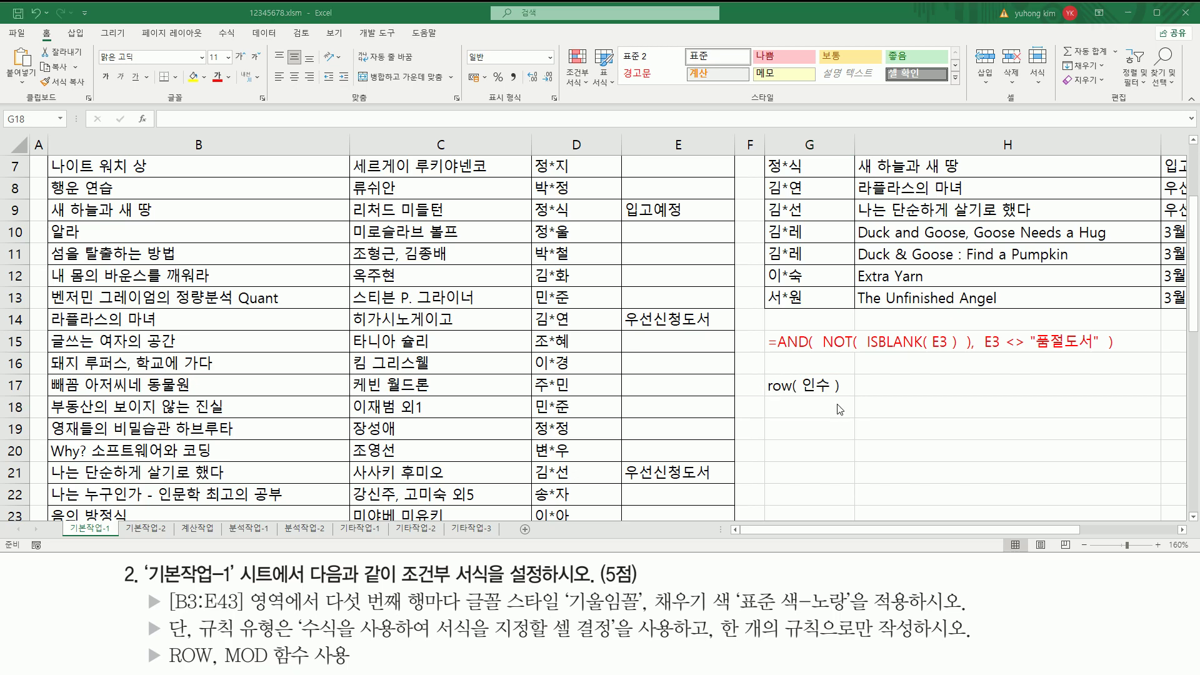
left_click(840, 428)
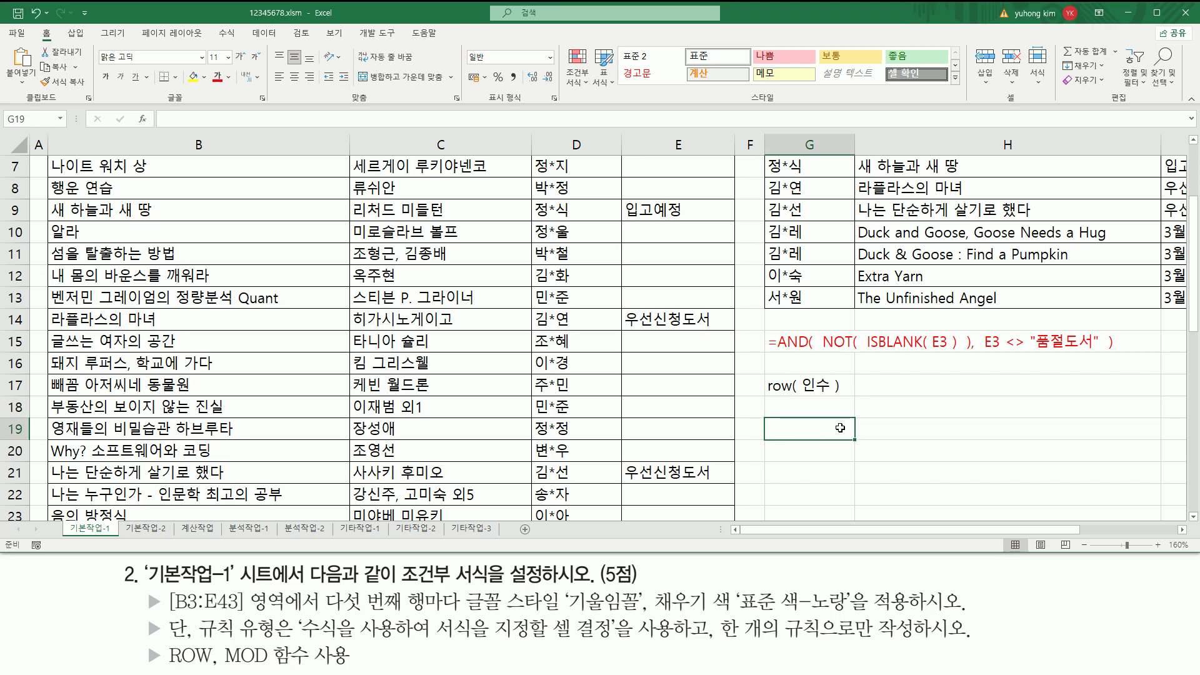
type("ㅡㅐㅇ")
key("BackSpace")
key("BackSpace")
key("BackSpace")
key("Hangul")
type("mod(")
key("Hangul")
type("인수")
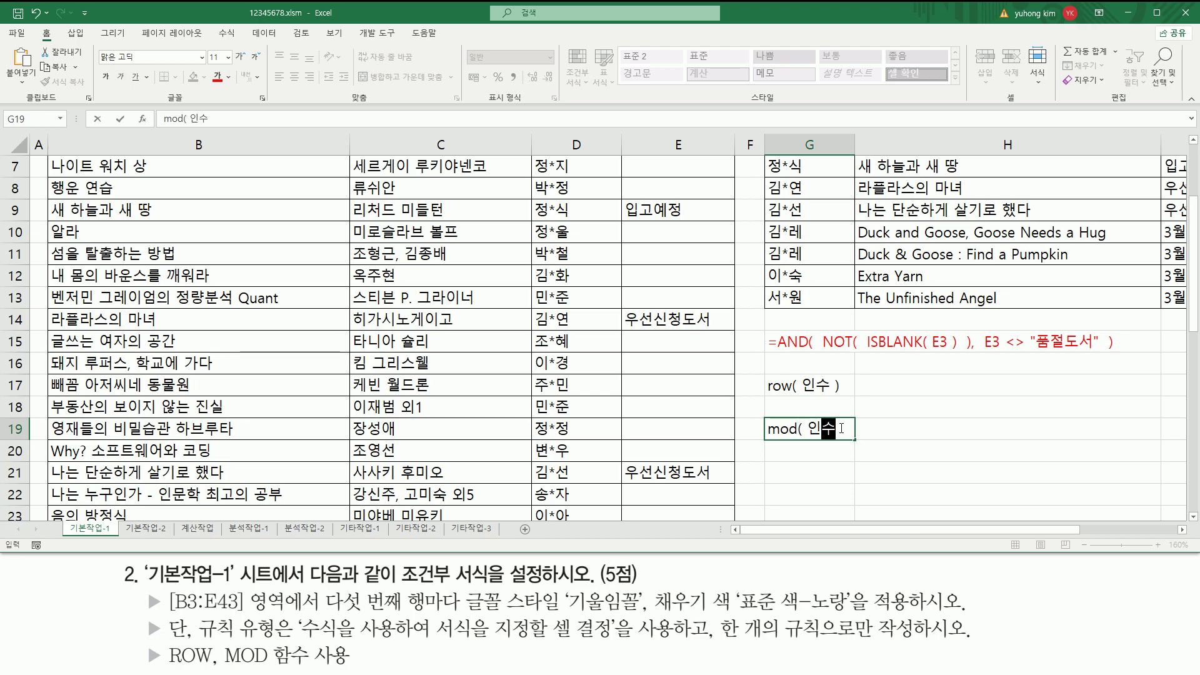
type("1, 인수2")
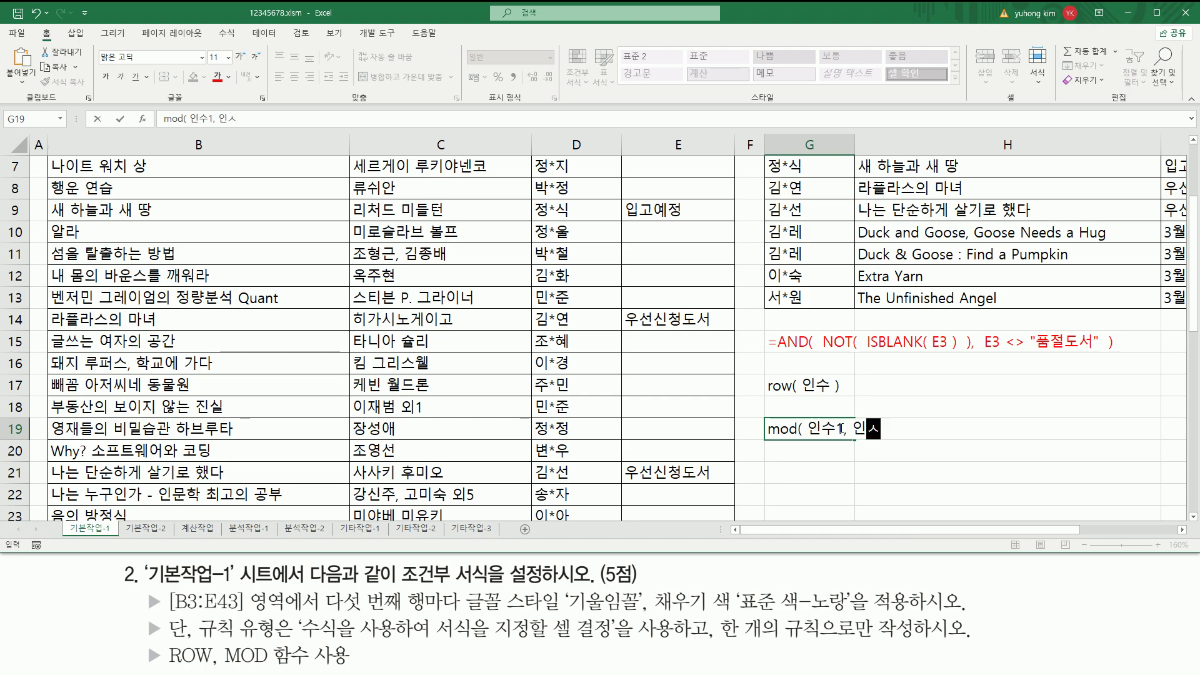
key("Return")
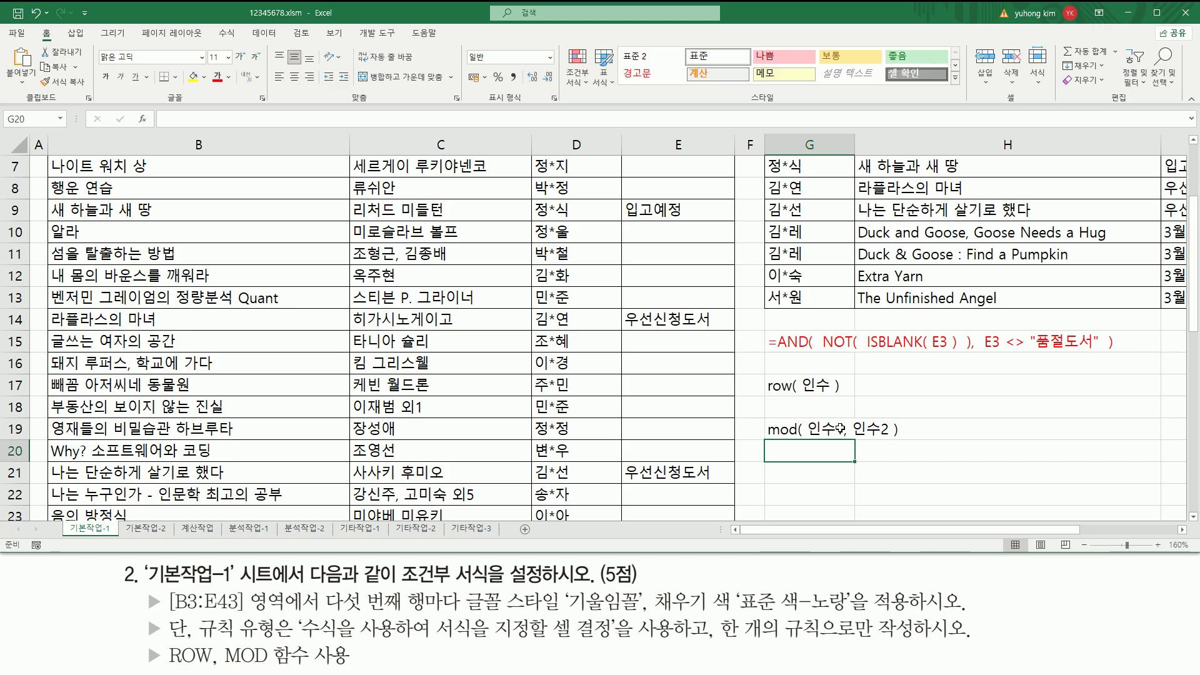
- Enter the example mod( 10, 3 ) in G20 and examine its two arguments
type("mod")
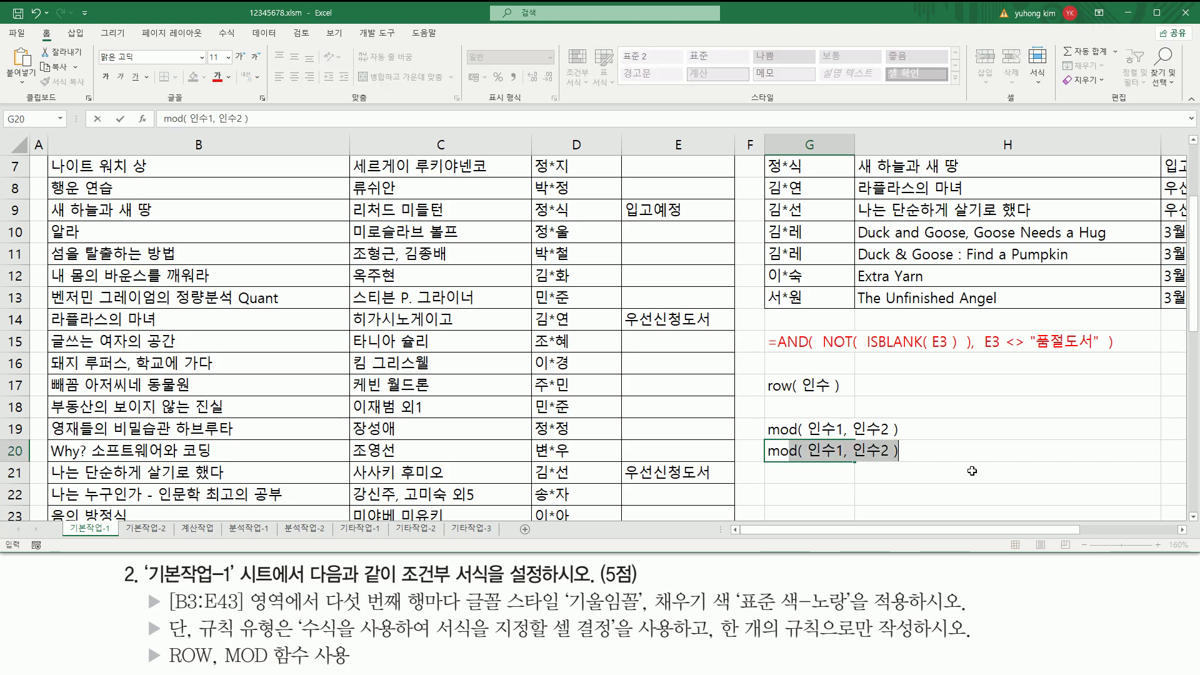
type("( 10")
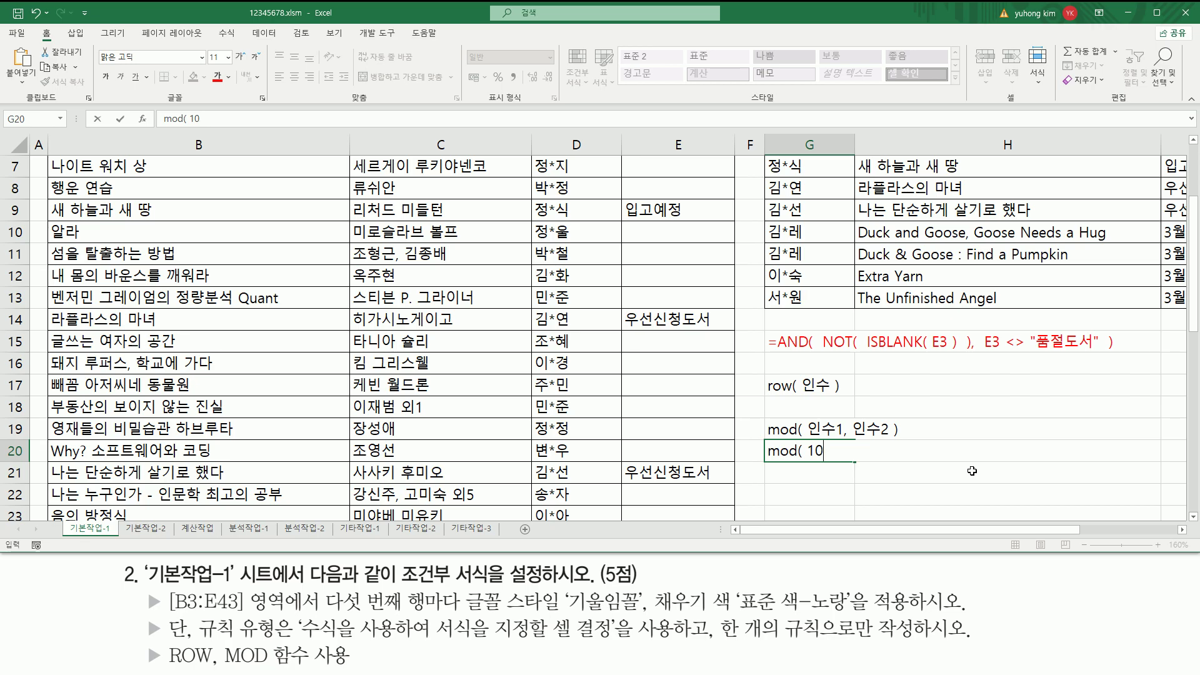
type("., 3 )")
key("Return")
left_click(1034, 437)
left_click_drag(807, 461, 844, 463)
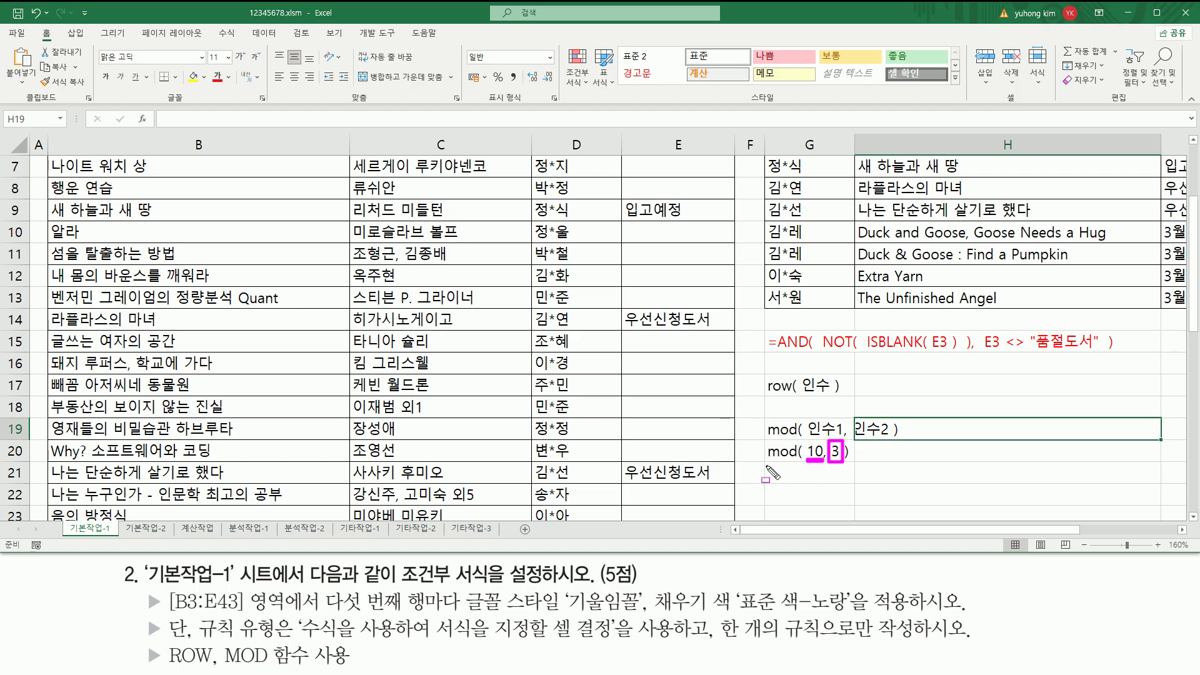
left_click_drag(766, 467, 855, 466)
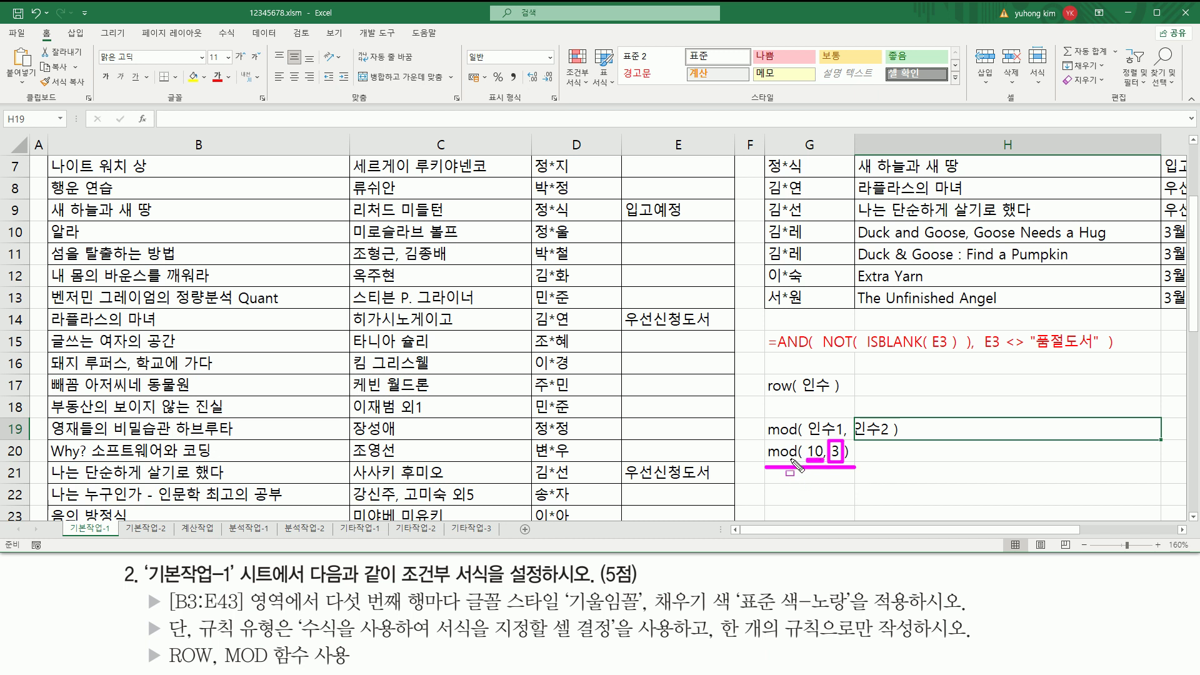
key("Escape")
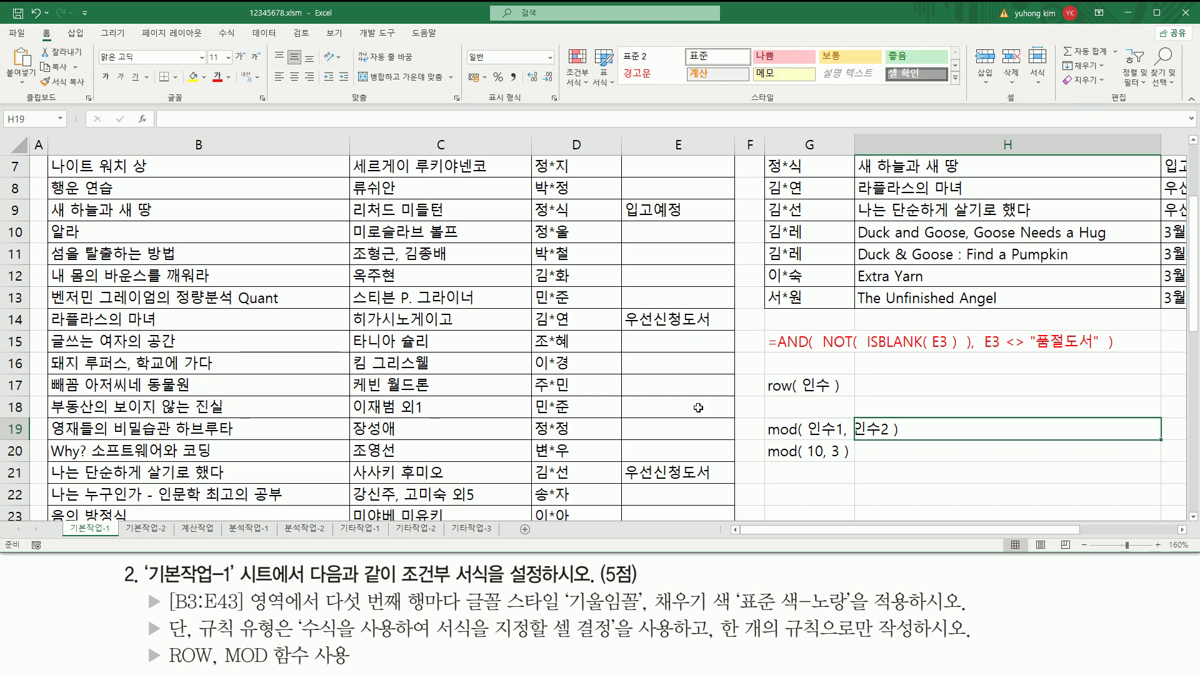
- Check the sheet row number of the first data row, and append -2 to the row( 인수 ) note in G17
left_click(813, 408)
scroll(813, 408, "up", 2)
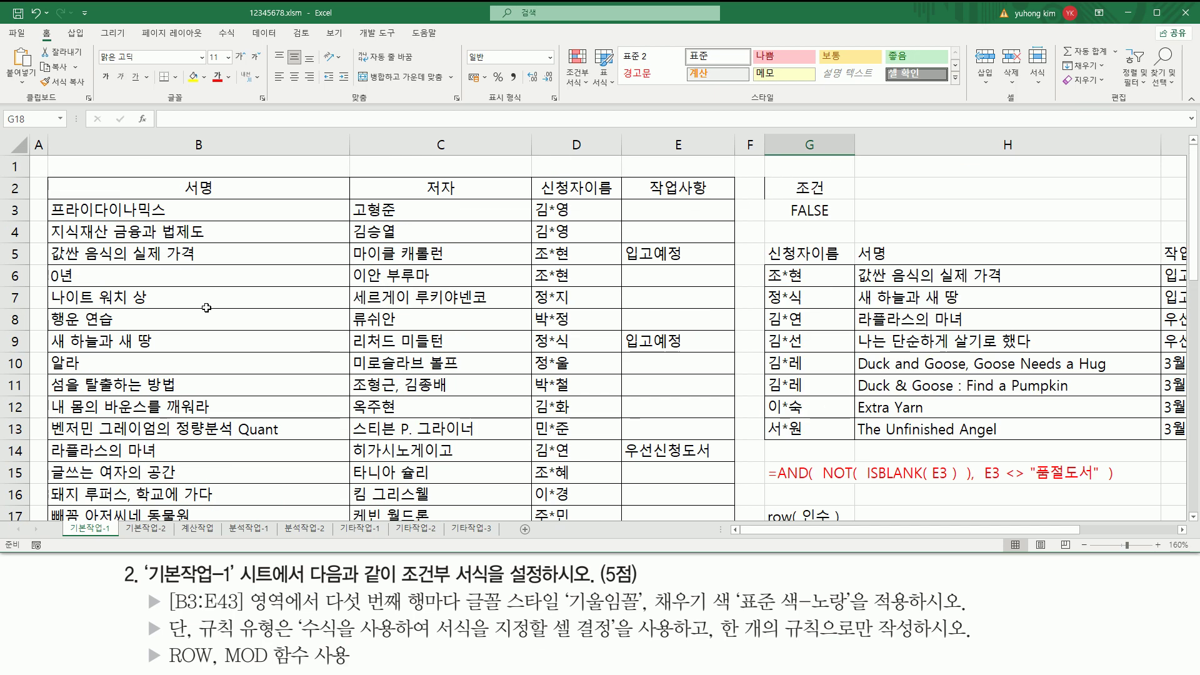
left_click_drag(7, 202, 23, 220)
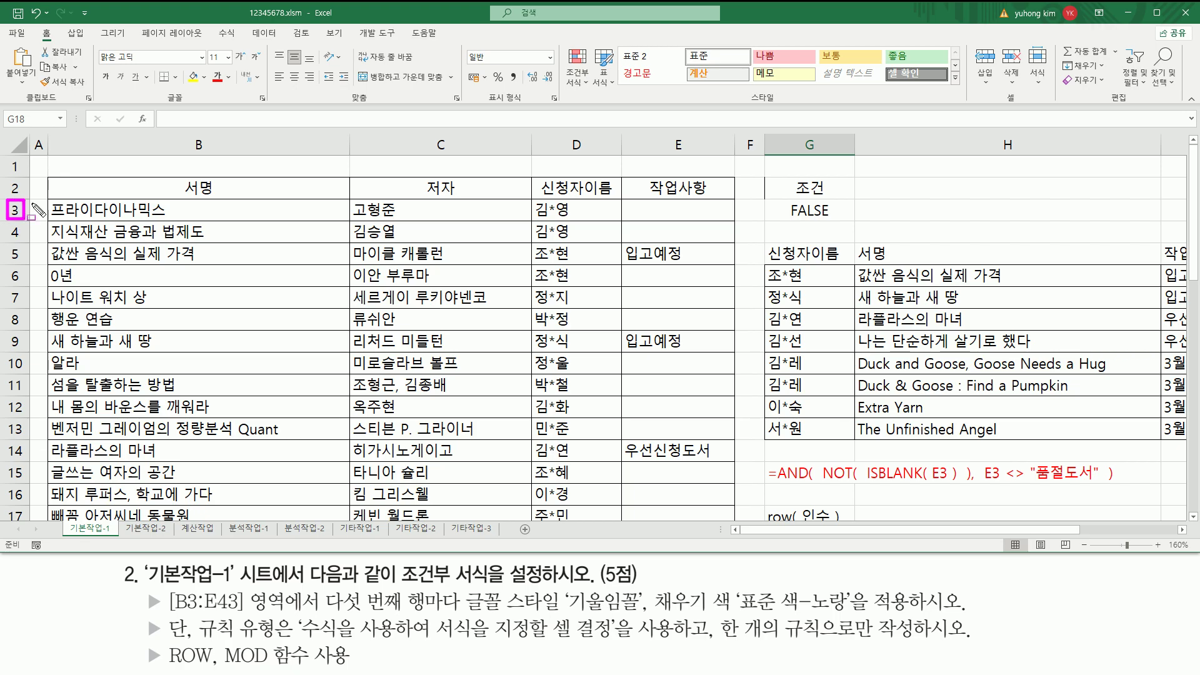
key("Escape")
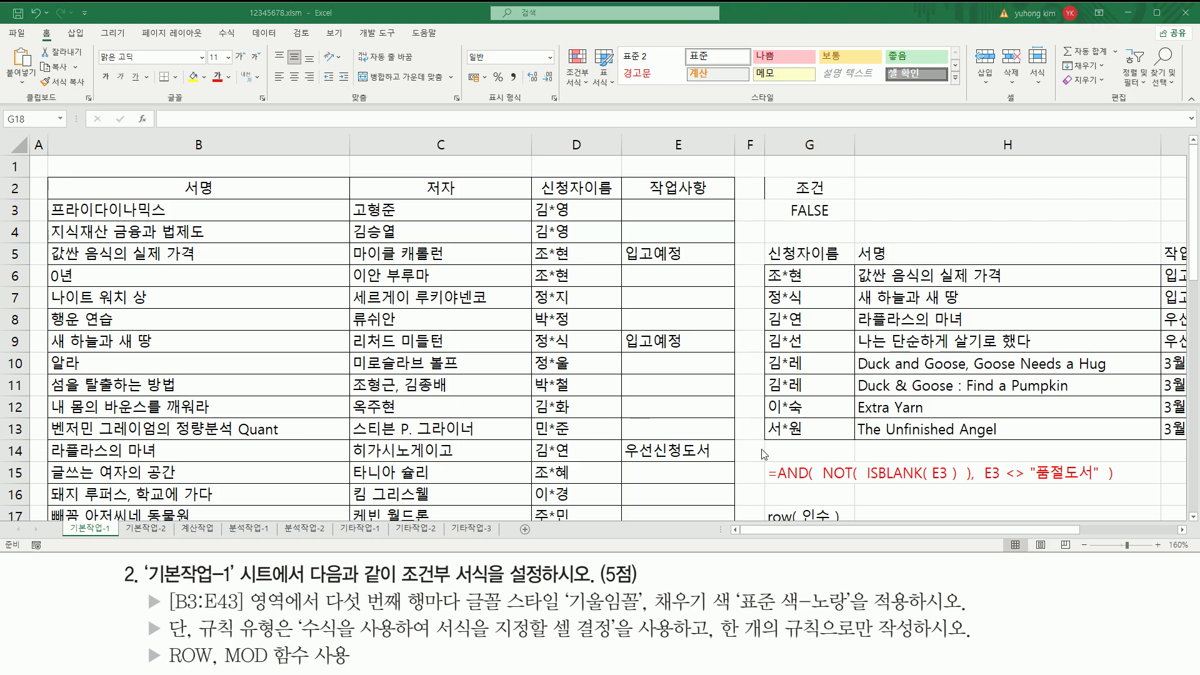
scroll(885, 484, "down", 1)
scroll(885, 484, "down", 1)
left_click(781, 450)
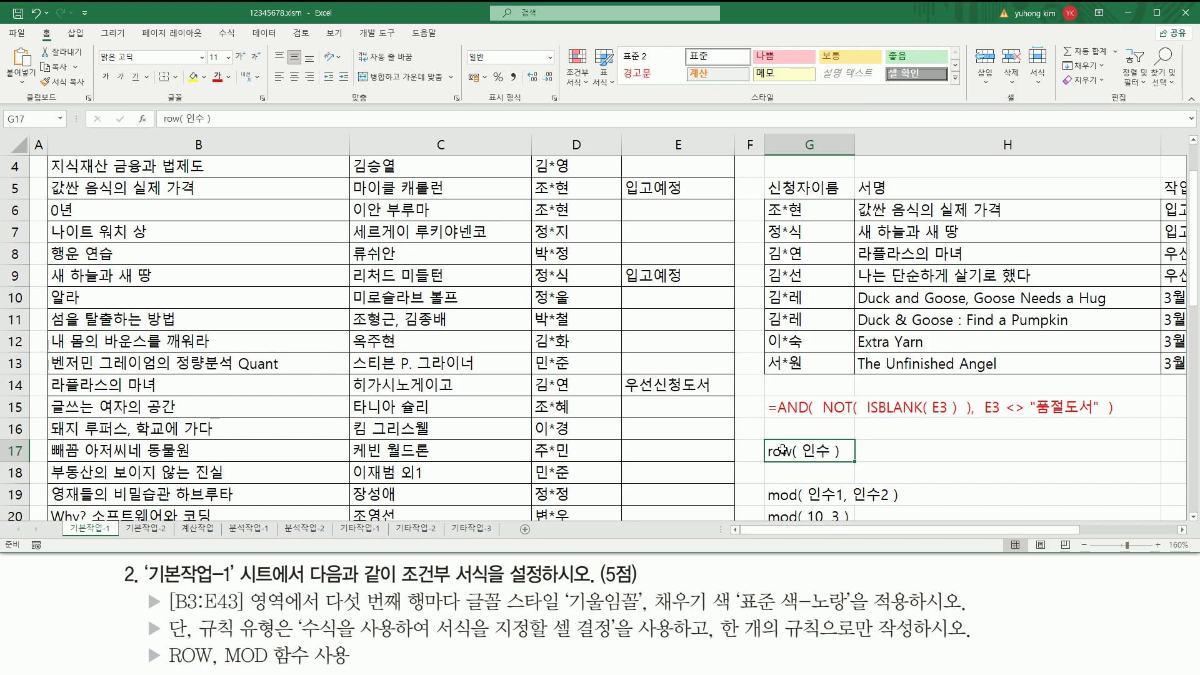
scroll(781, 450, "down", 1)
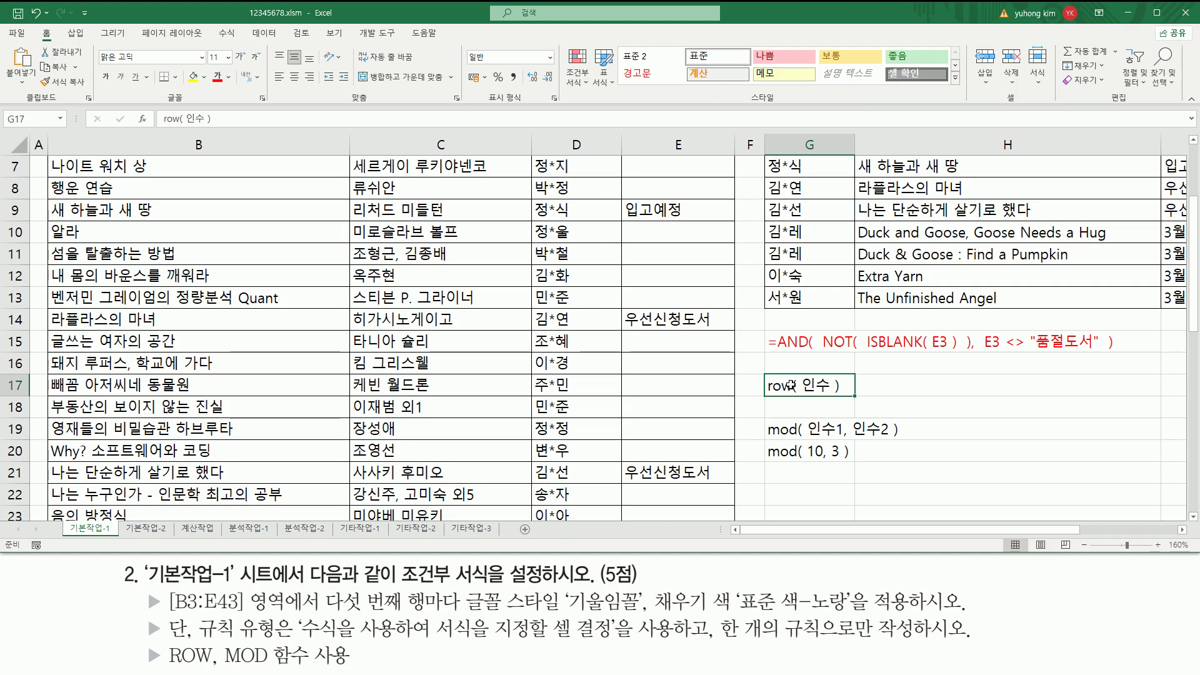
double_click(793, 386)
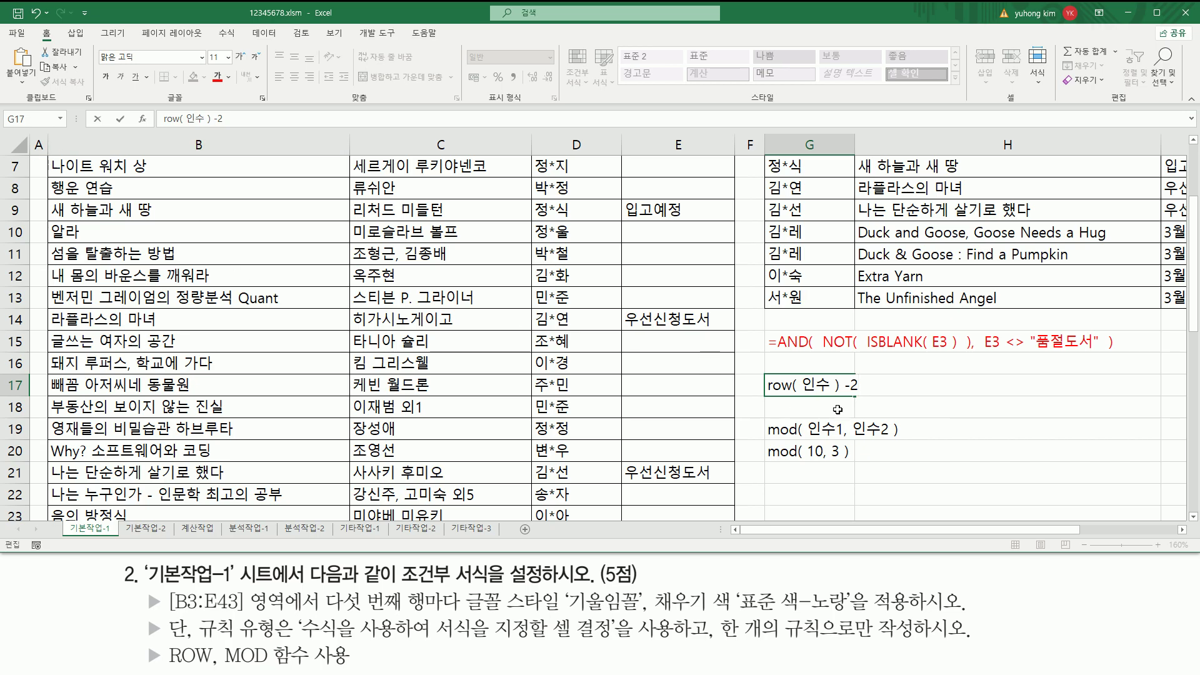
mouse_move(761, 367)
left_mouse_down()
mouse_move(763, 382)
mouse_move(875, 397)
left_mouse_up()
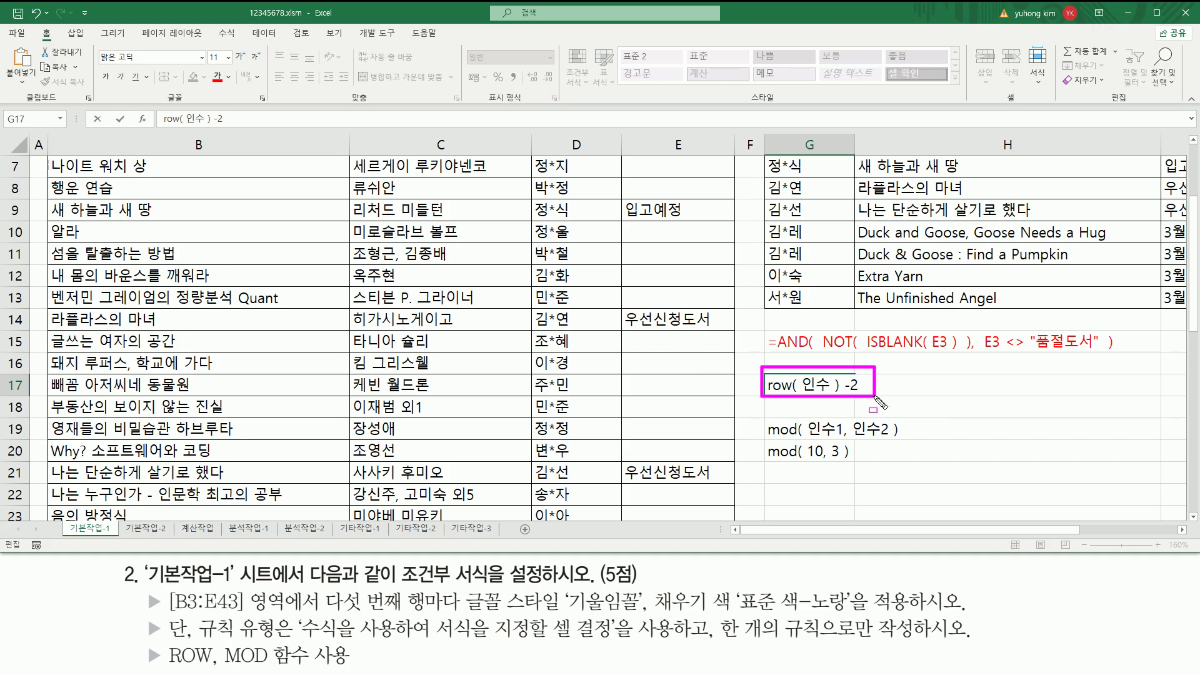
key("Escape")
- Wrap the ROW note in G17 in MOD so that it reads mod( row( 인수 ) -2 , 5 ) = 0
left_click(831, 386)
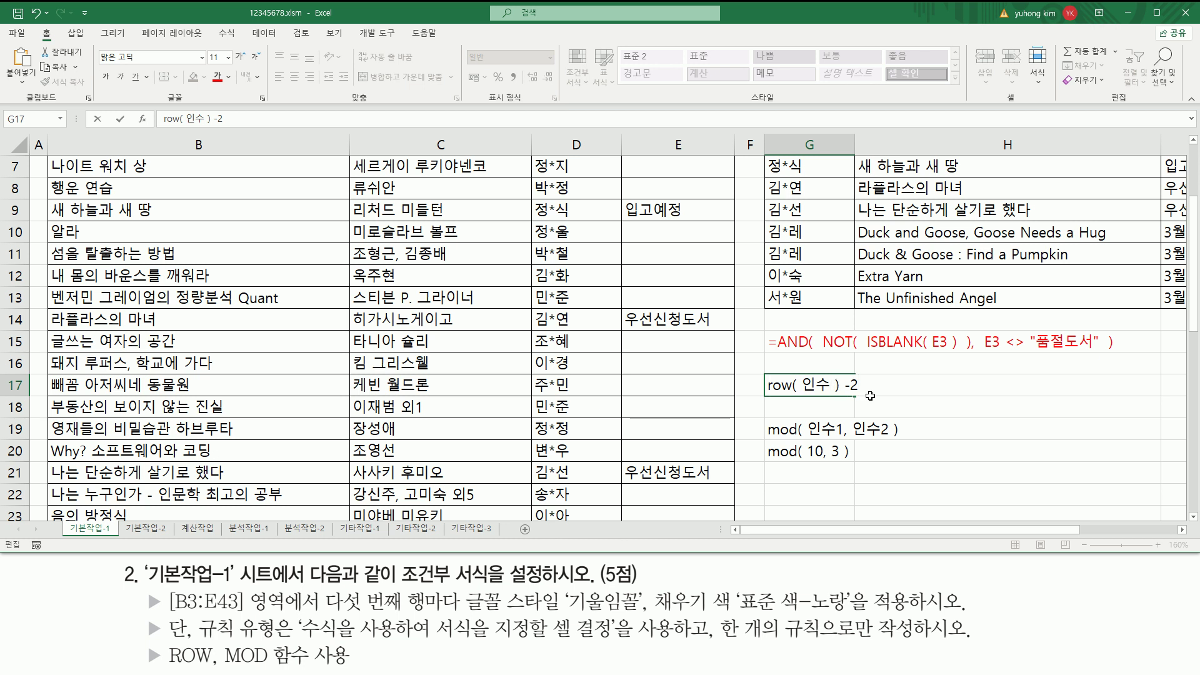
type("mod(")
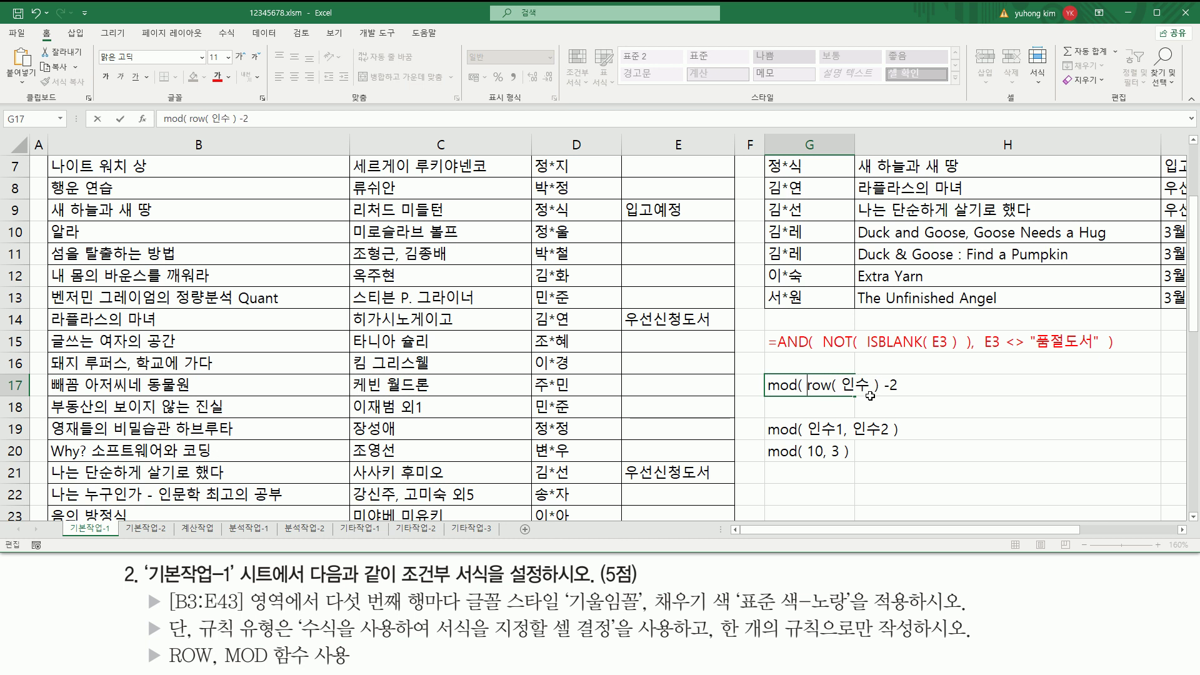
key("shift+End")
key("End")
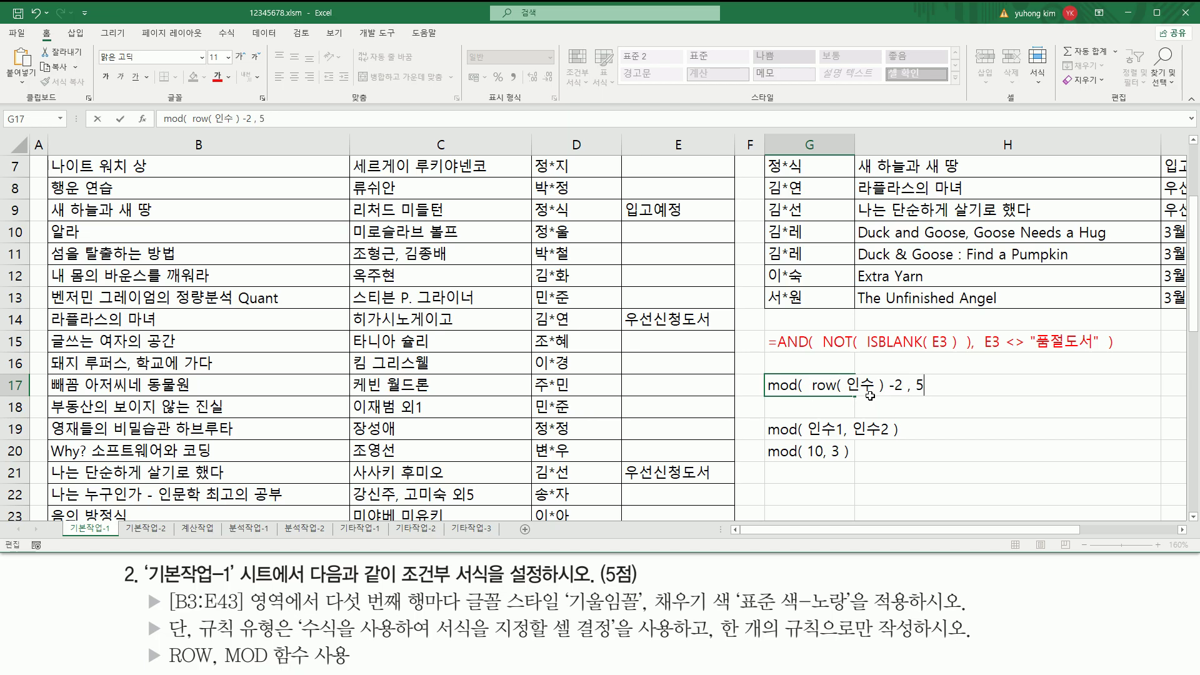
type(", 5 ) = 0")
key("Return")
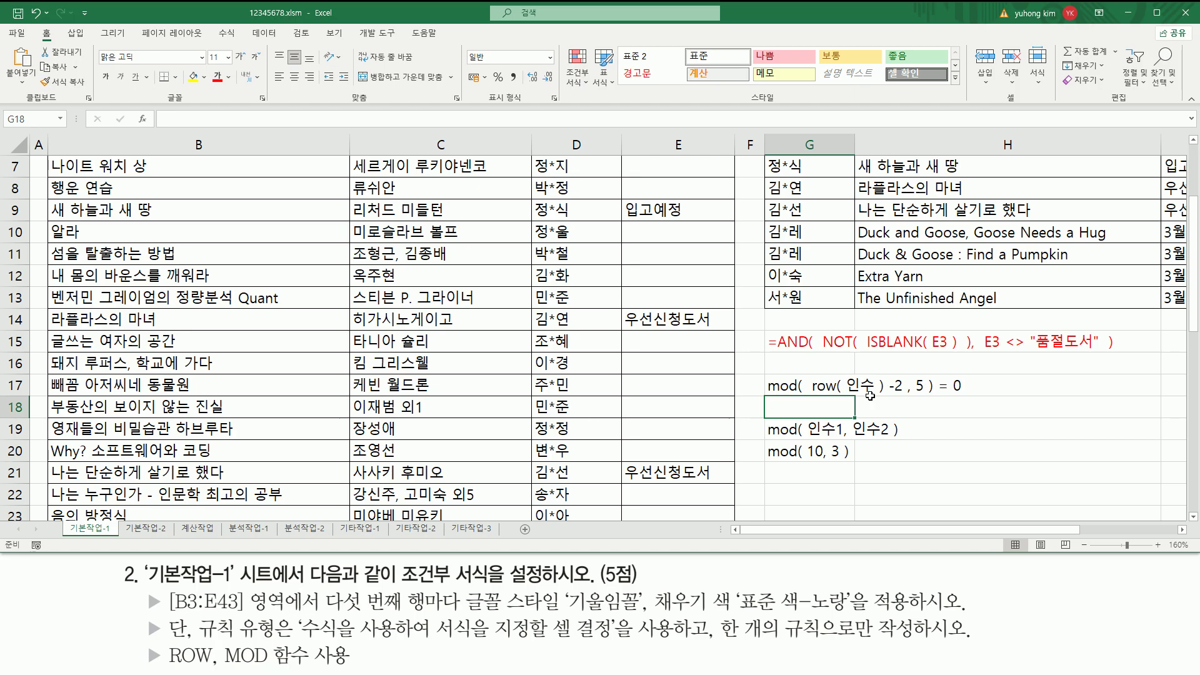
- Select the data range B3:E43 and locate the Conditional Formatting command for it
scroll(452, 343, "up", 1)
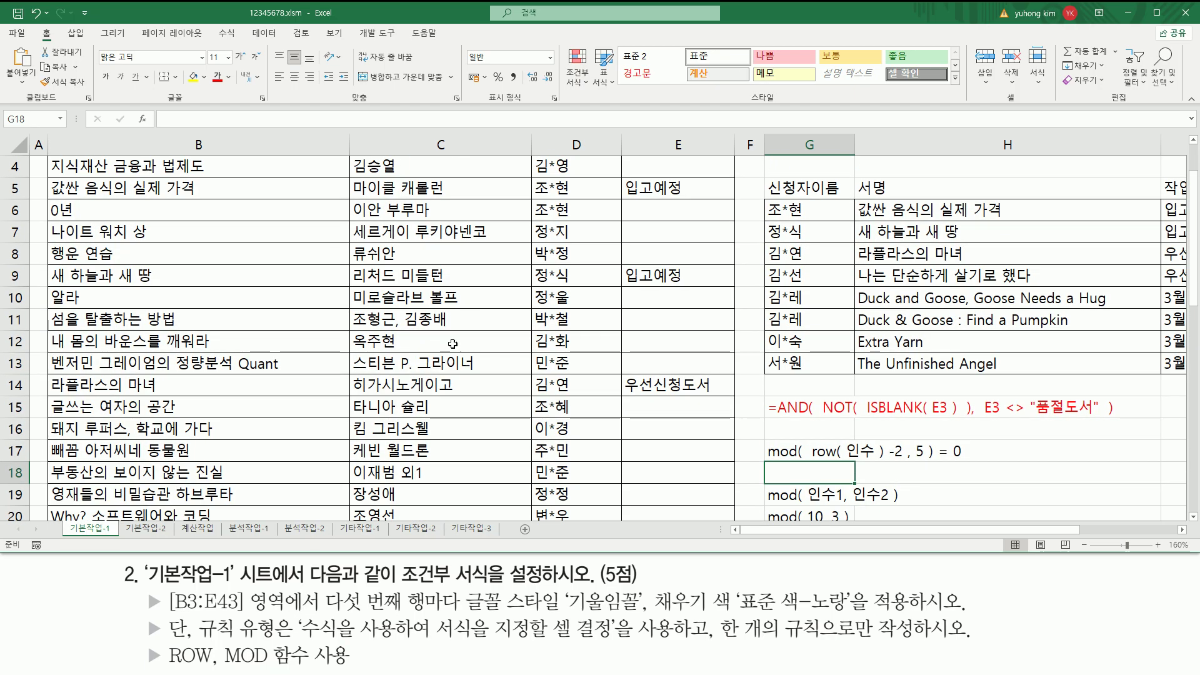
scroll(382, 327, "up", 1)
left_click_drag(116, 210, 694, 451)
scroll(527, 347, "up", 10)
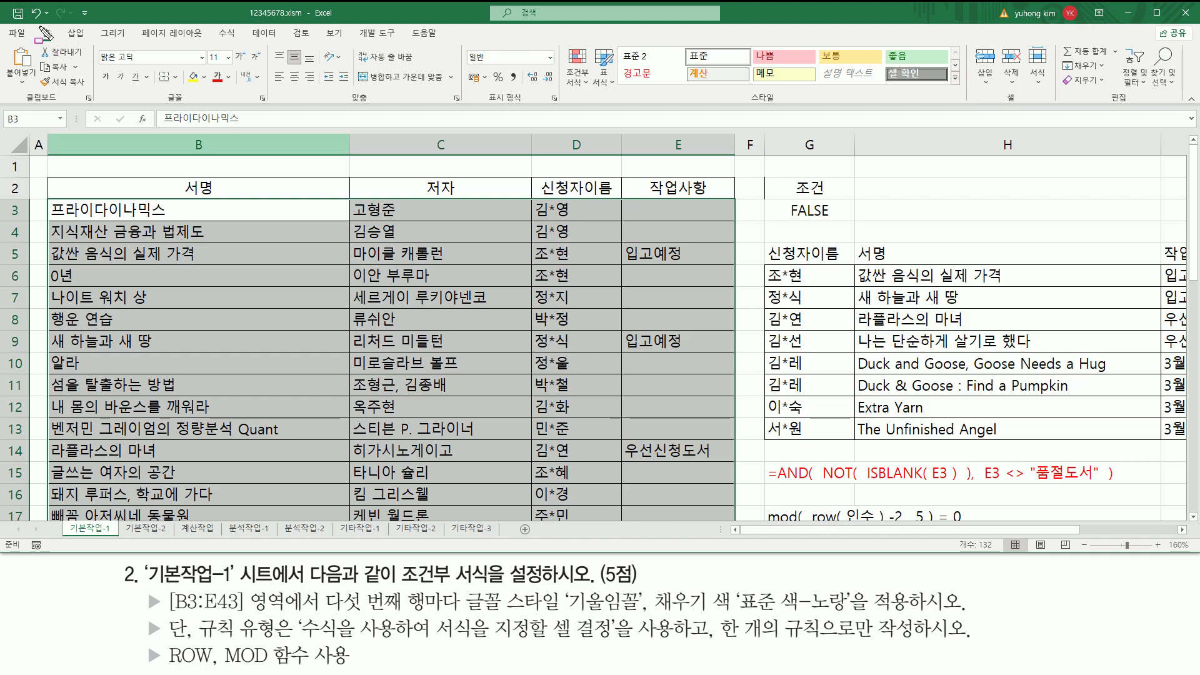
left_click_drag(36, 25, 60, 41)
left_click_drag(562, 44, 592, 92)
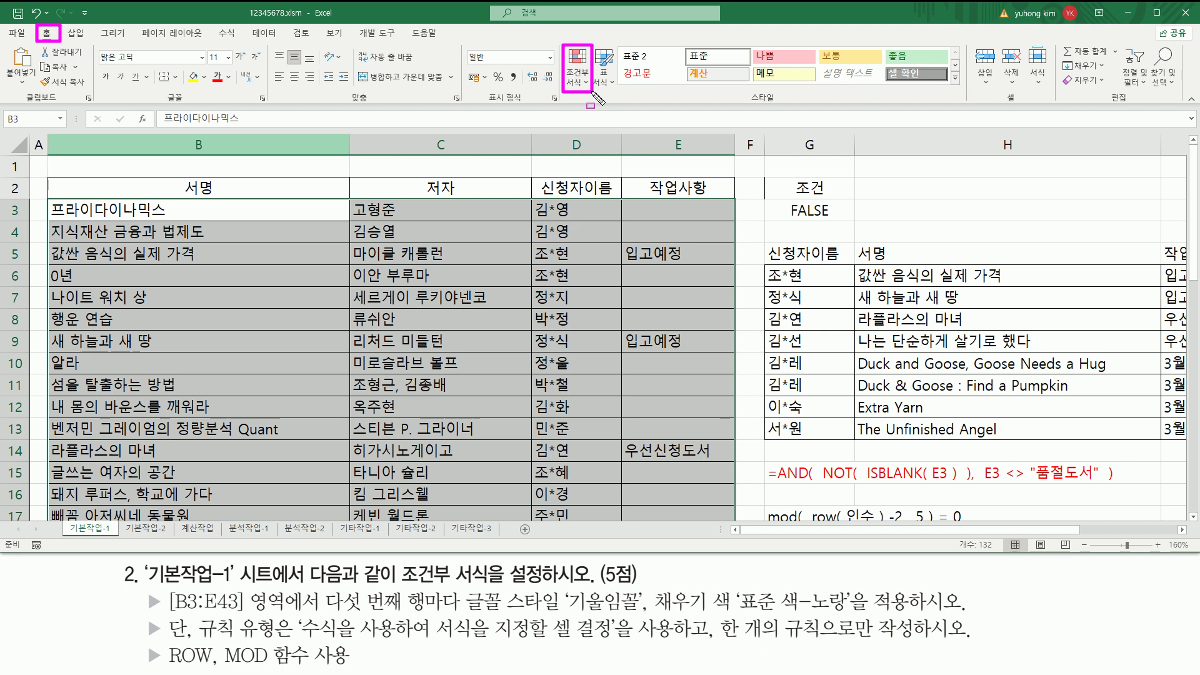
left_click(809, 515)
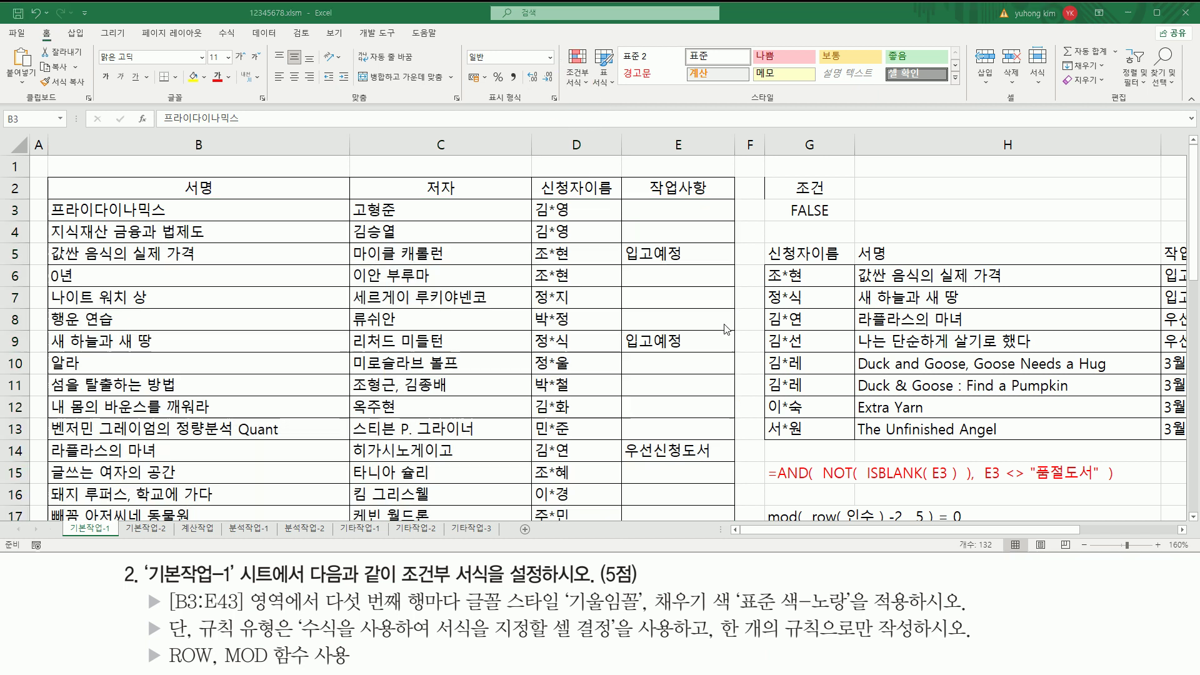
- Enter the labels 행전체 in G22 and 열전체 in G23, below the MOD notes
scroll(808, 430, "down", 3)
left_click(807, 430)
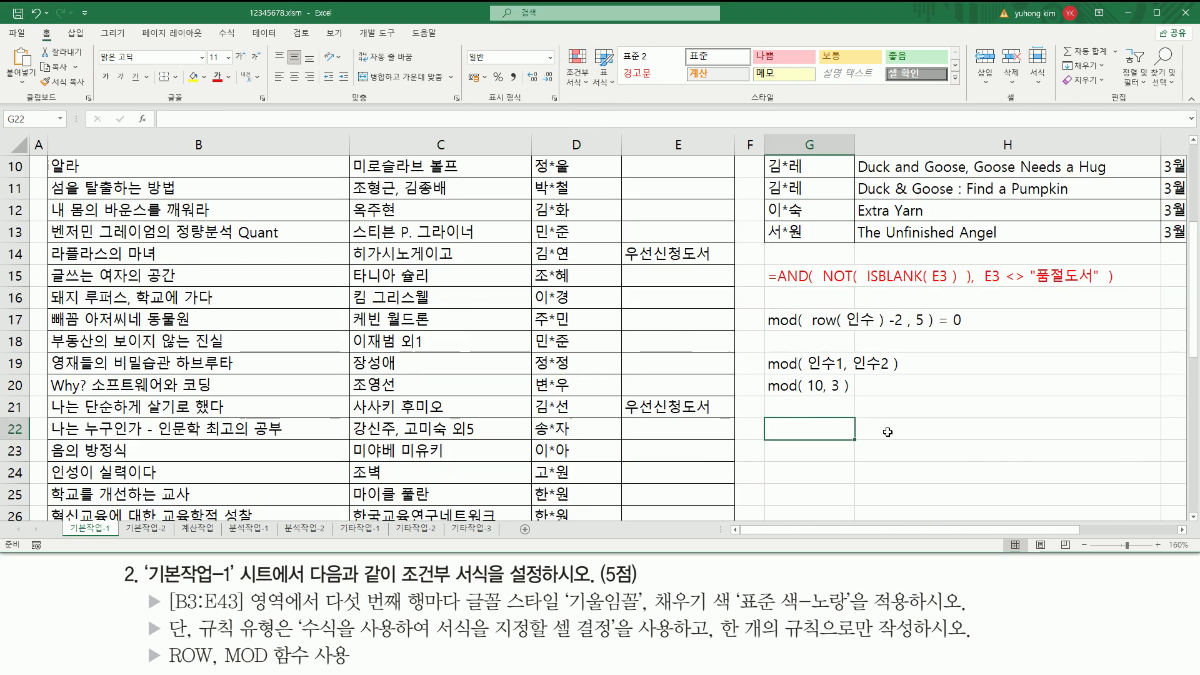
type("go")
key("BackSpace")
key("BackSpace")
key("Hangul")
type("행전")
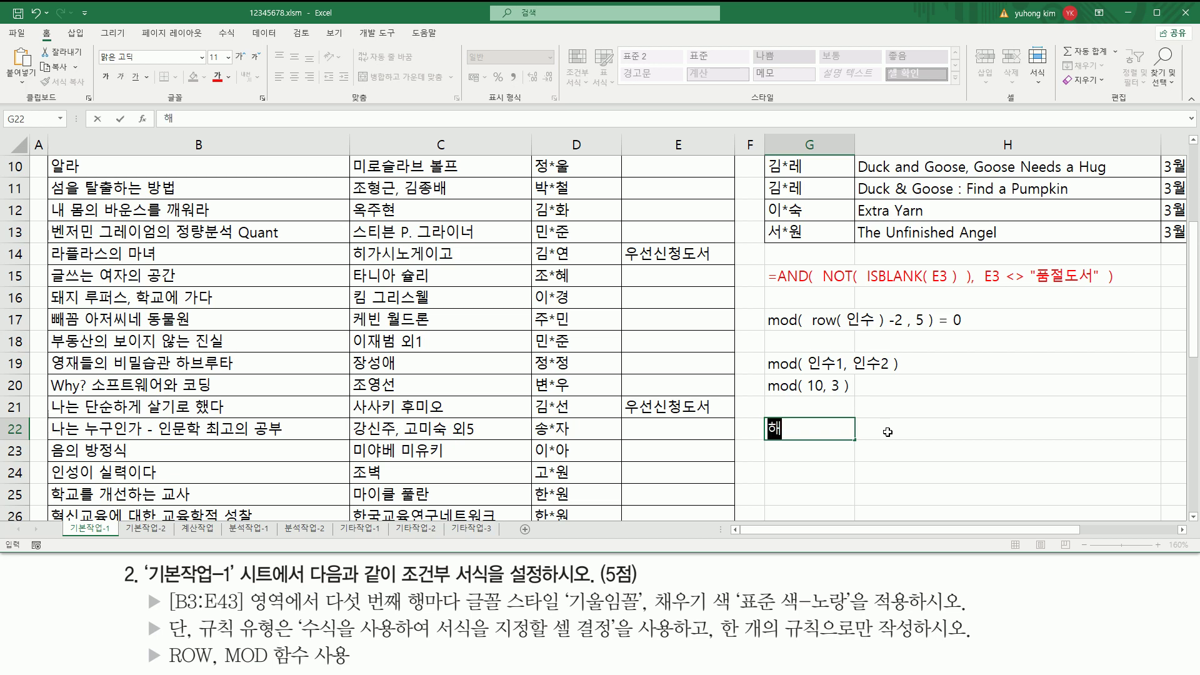
type("체")
key("Return")
type("열전체")
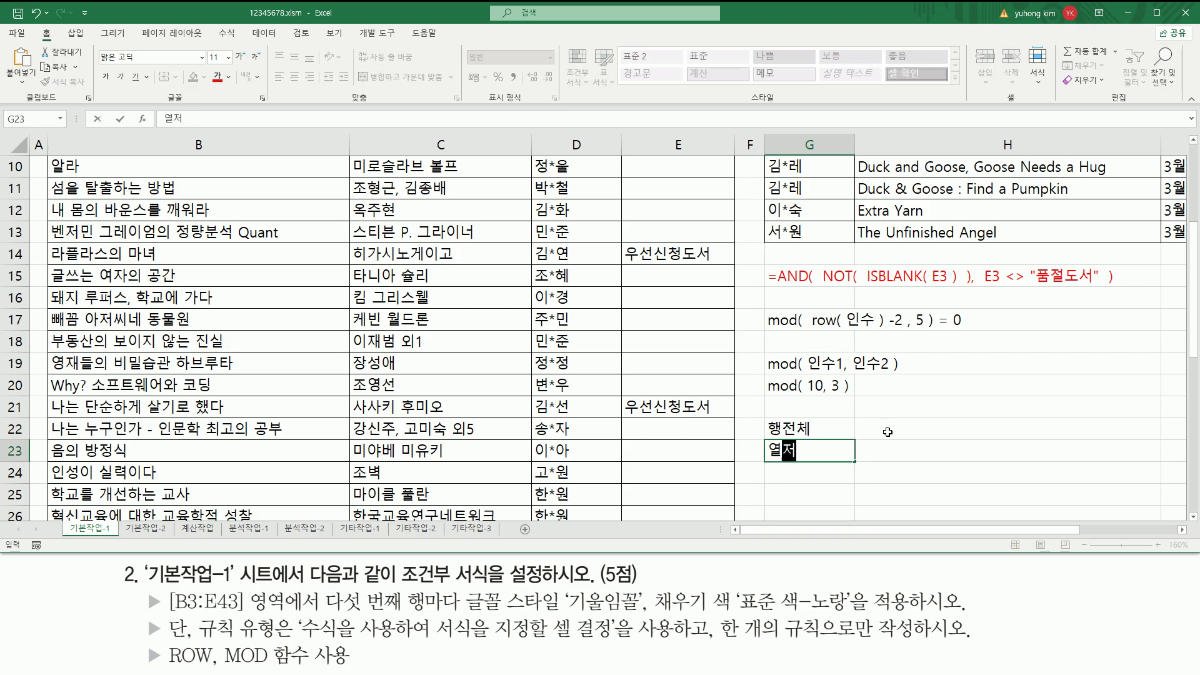
key("Return")
key("Up")
- Enter the sample reference a1 in both H22 and H23, beside the 행전체 and 열전체 labels
left_click(887, 432)
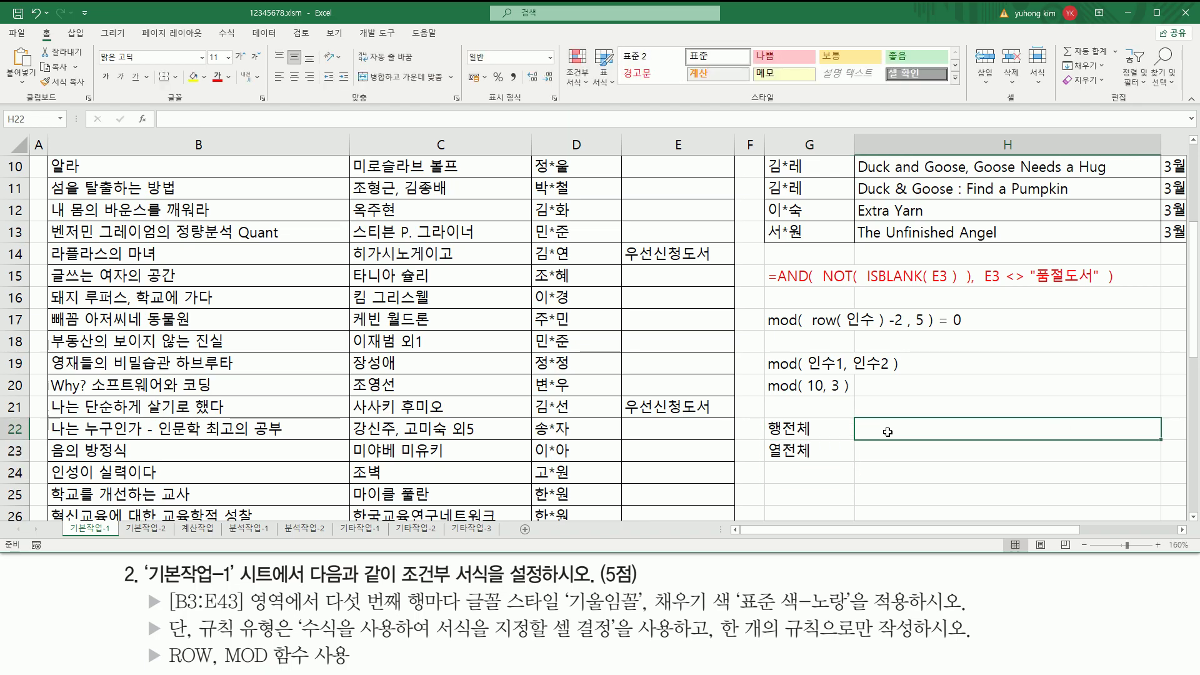
type("a1")
key("Return")
type("a")
key("Return")
double_click(887, 432)
key("Escape")
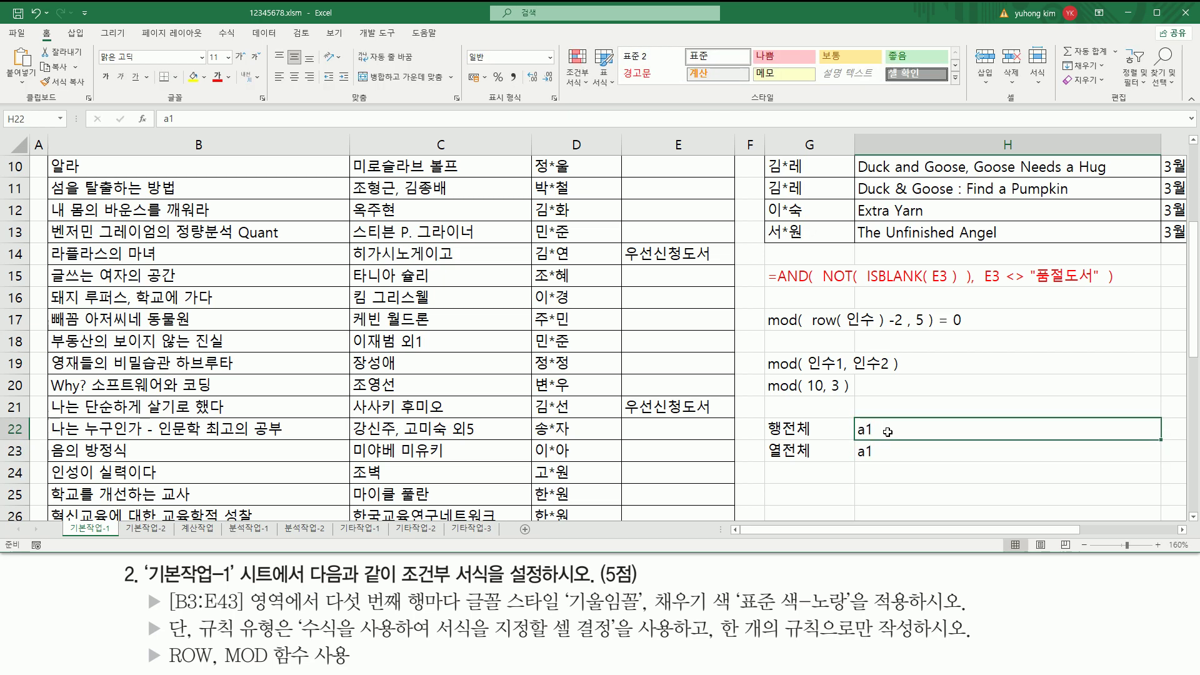
- Change the sample references to $a1 for 행전체 in H22 and a$1 for 열전체 in H23
double_click(888, 432)
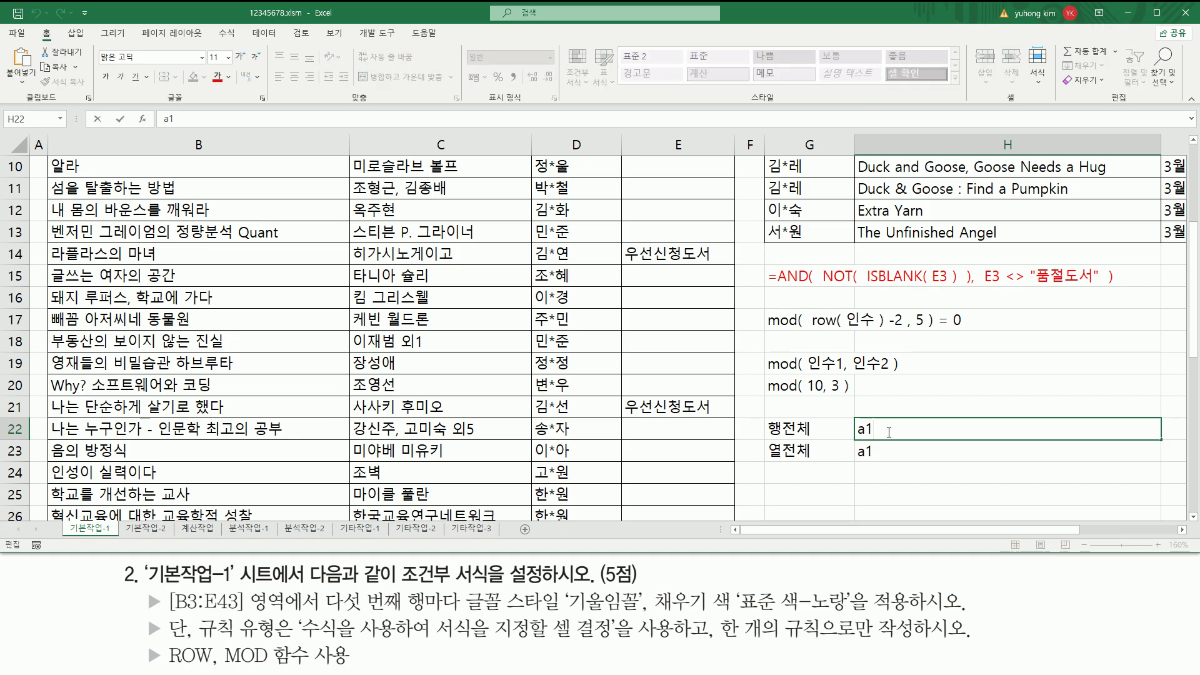
key("Home")
type("$")
key("Return")
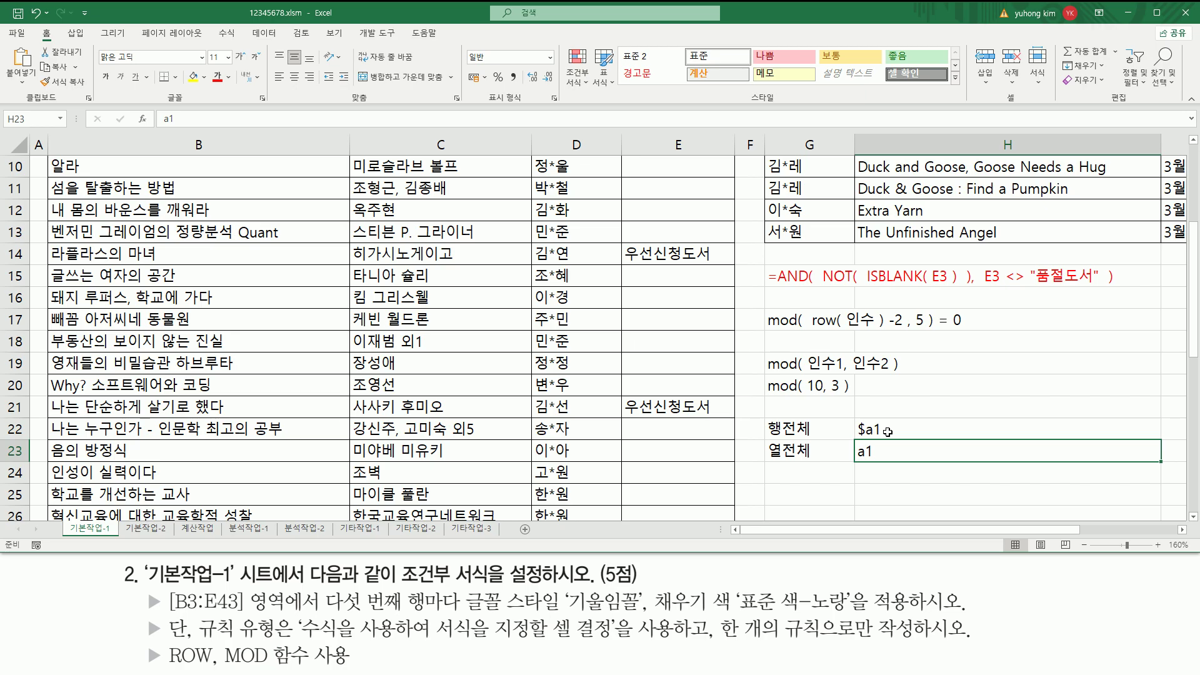
key("F2")
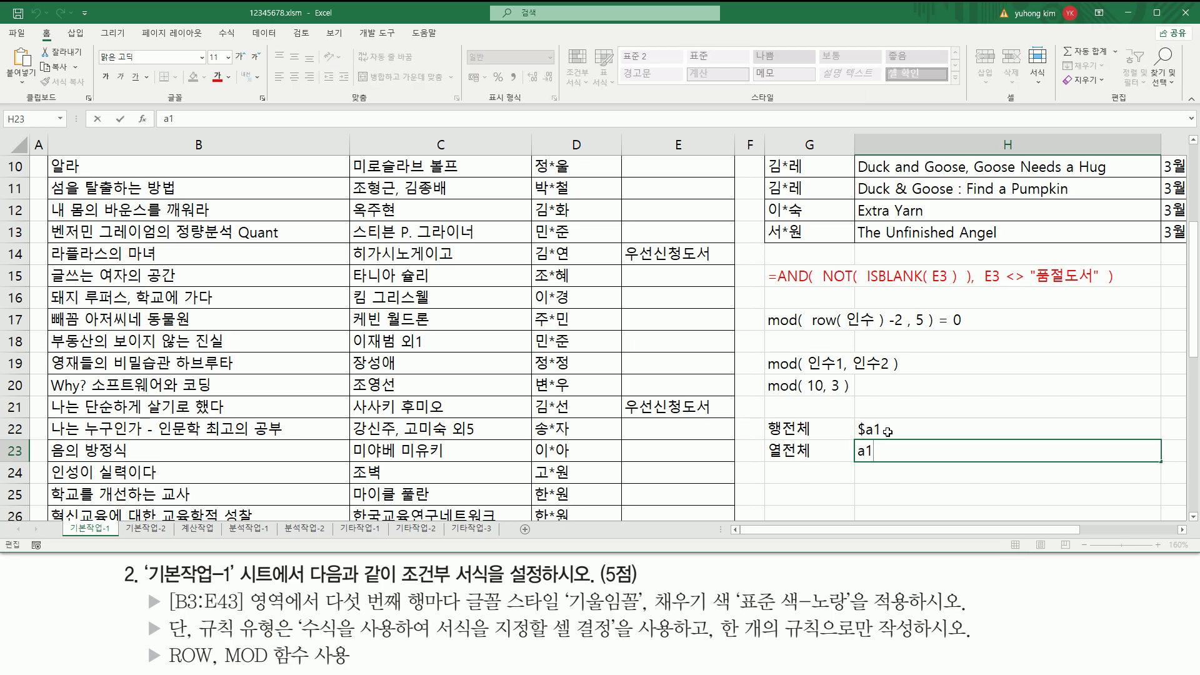
type("$")
key("Return")
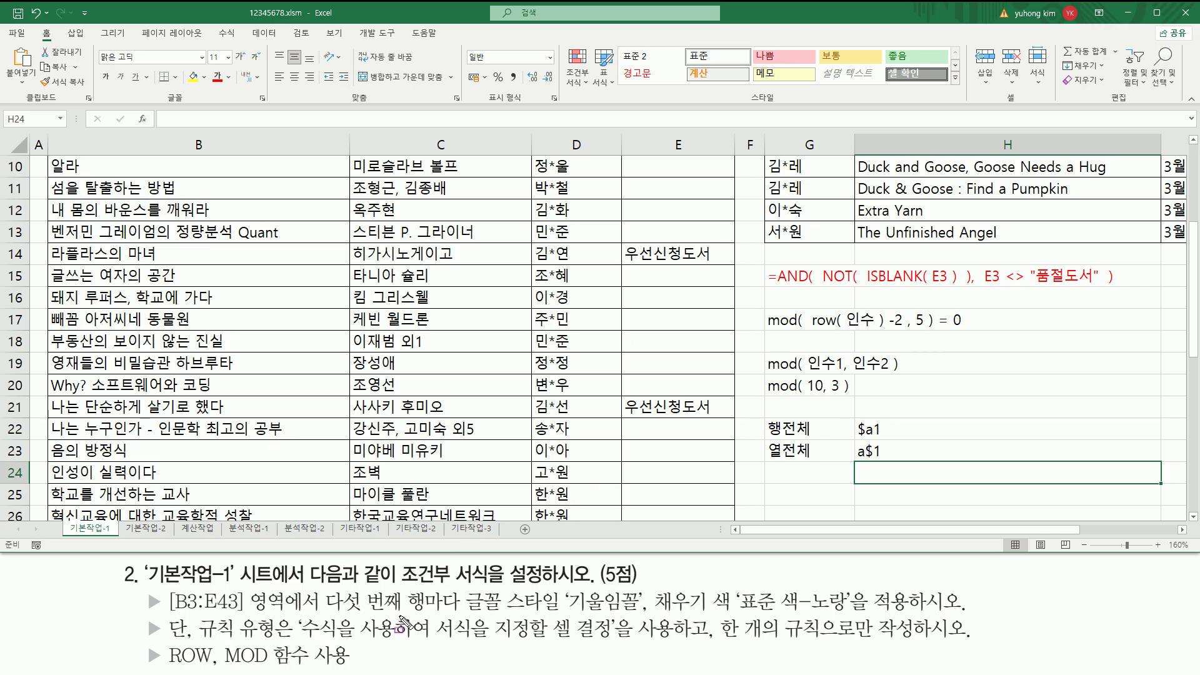
mouse_move(320, 618)
left_mouse_down()
mouse_move(430, 623)
mouse_move(475, 608)
mouse_move(466, 586)
left_mouse_up()
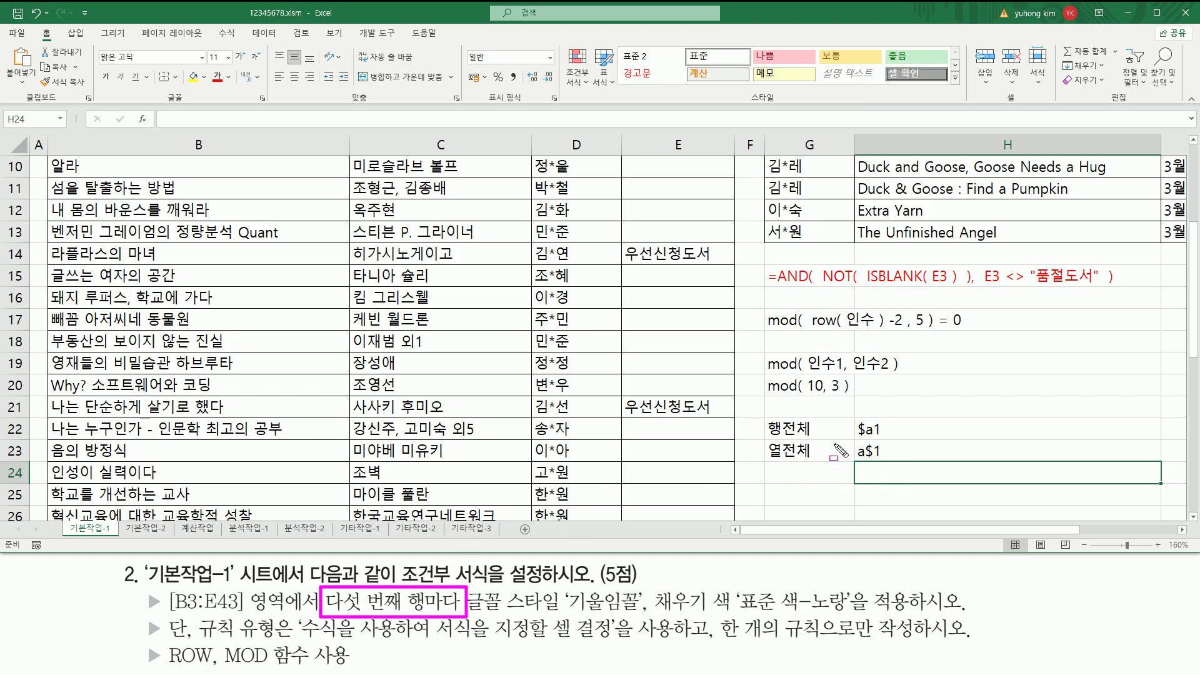
- Select the data range B3:E43, leaving out the header row
mouse_move(764, 439)
left_mouse_down()
mouse_move(904, 439)
mouse_move(854, 414)
mouse_move(910, 445)
left_mouse_up()
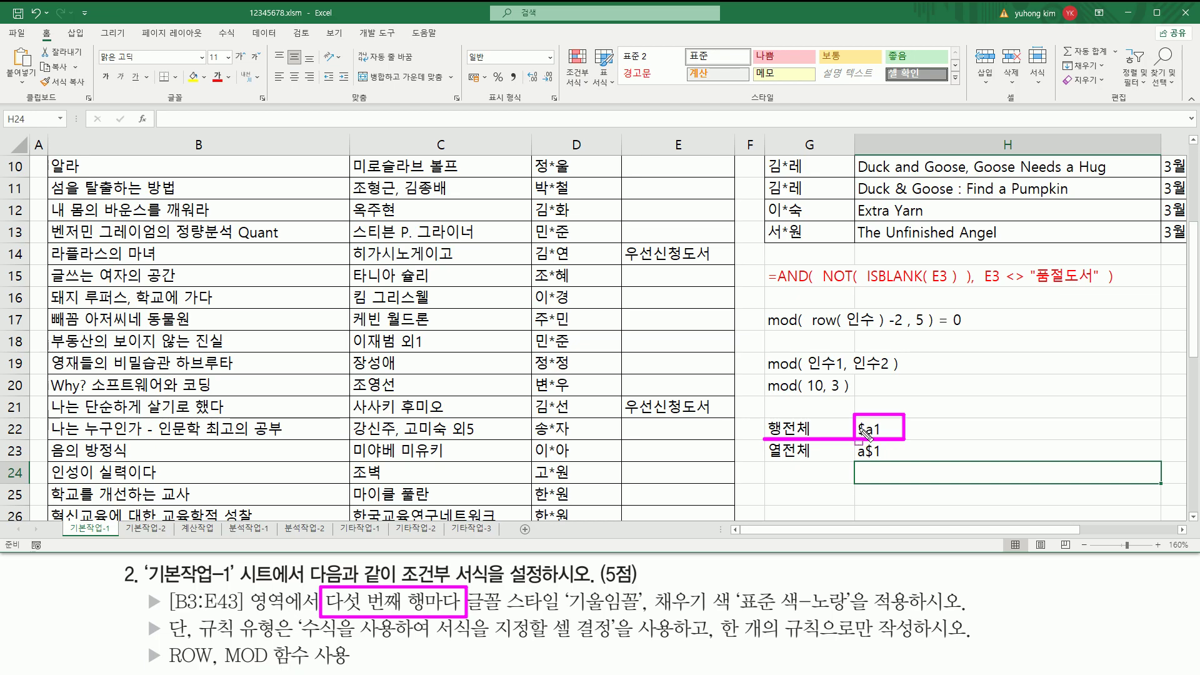
key("Escape")
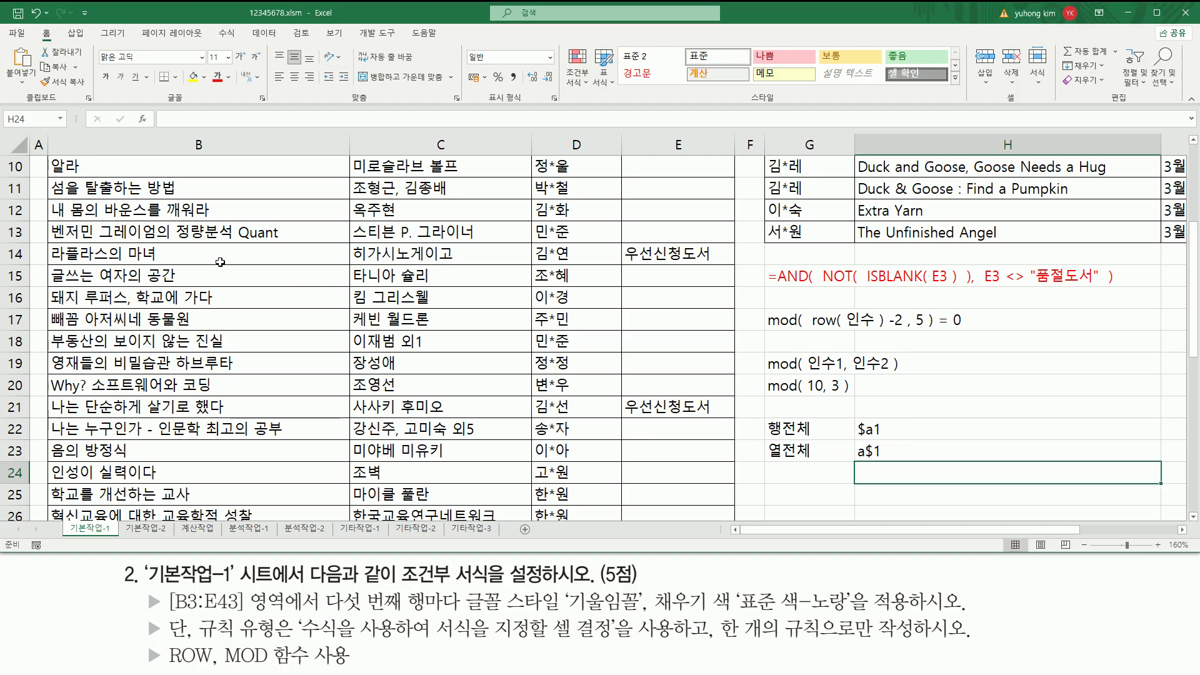
scroll(220, 262, "up", 3)
left_click(114, 211)
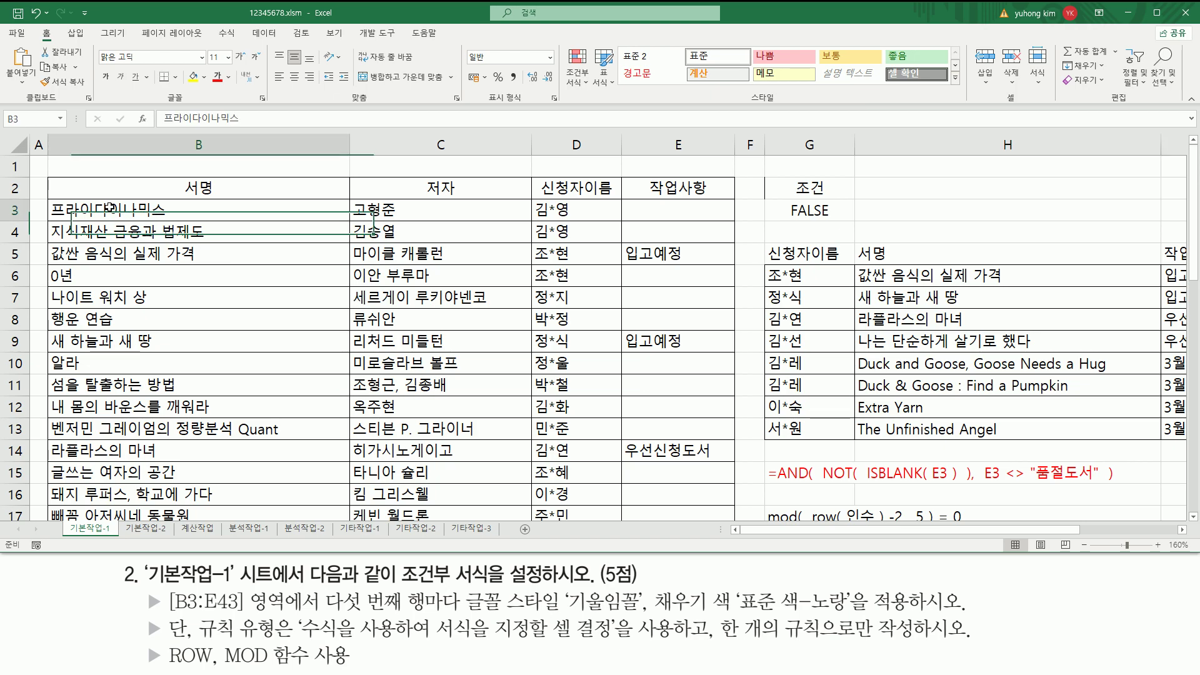
left_click_drag(82, 207, 620, 443)
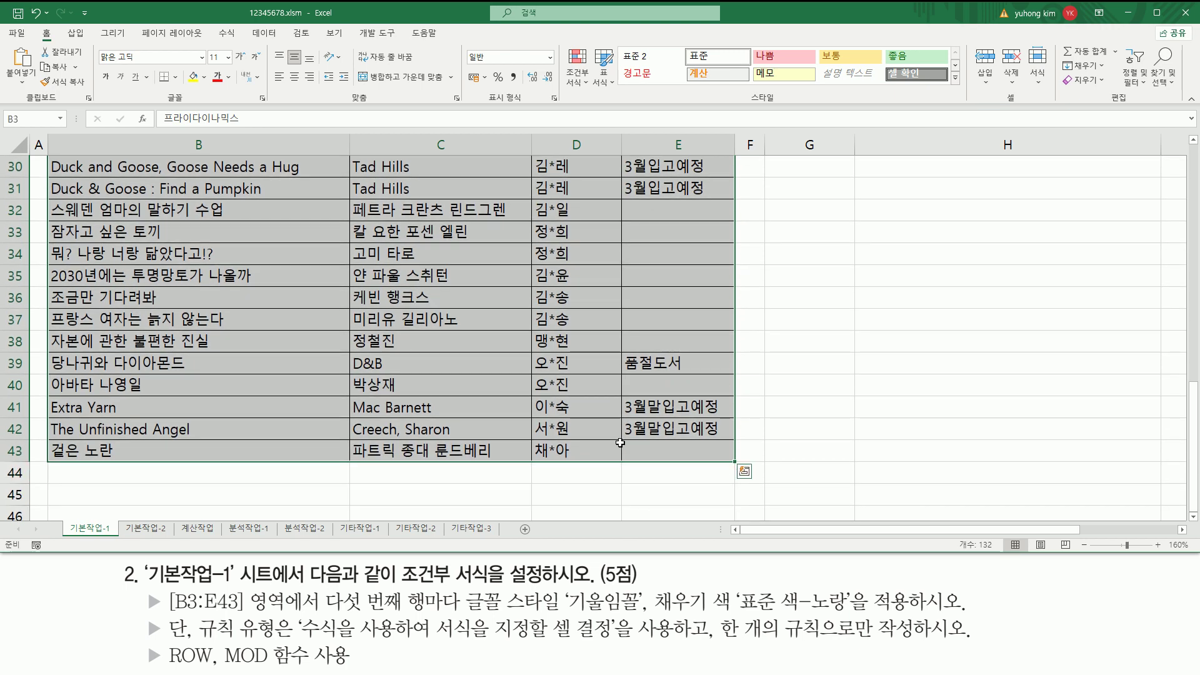
scroll(388, 394, "up", 10)
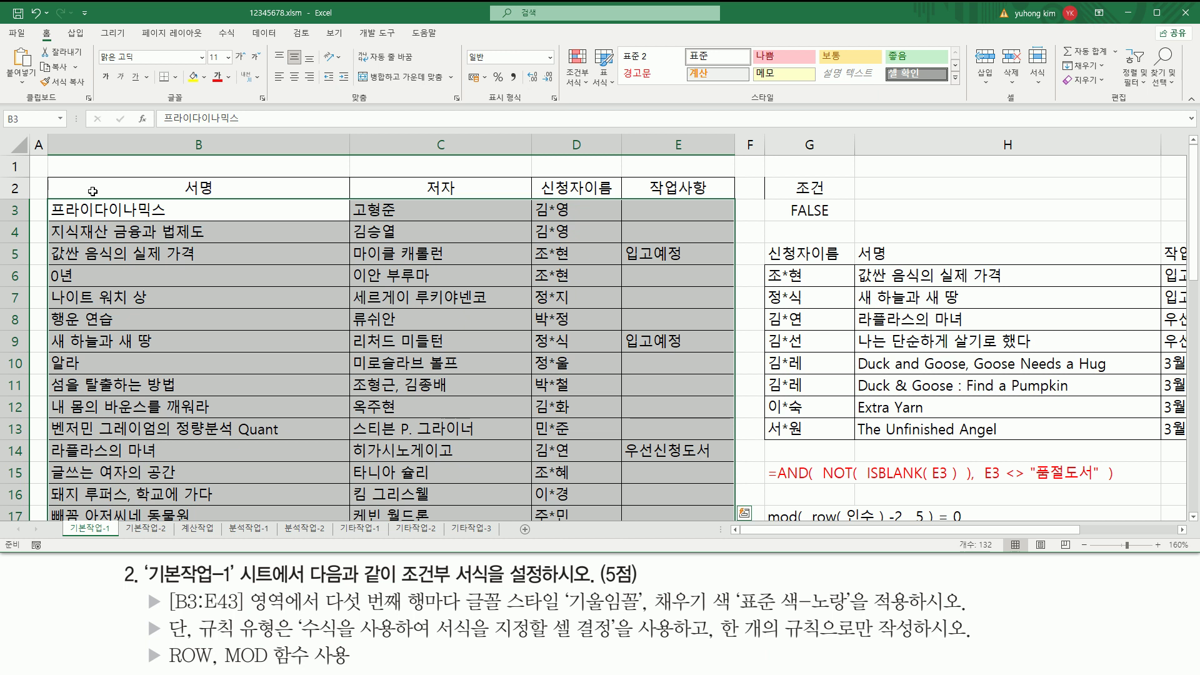
- Start a new conditional formatting rule for the selected range
left_click_drag(38, 23, 55, 41)
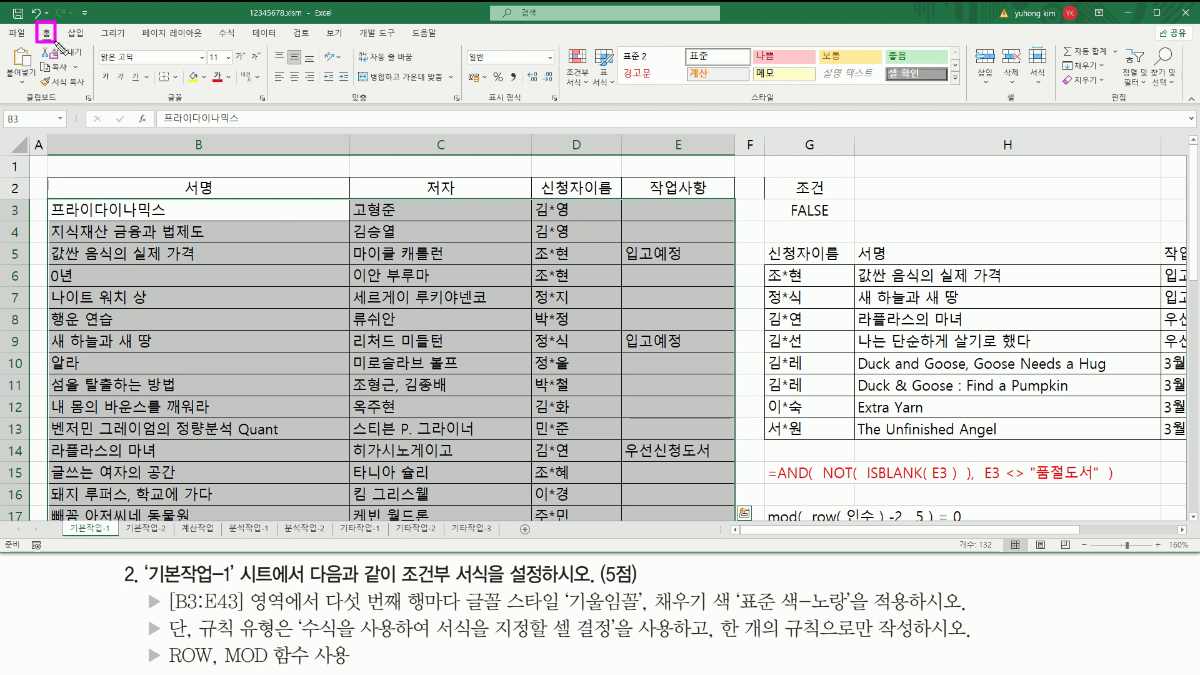
left_click_drag(743, 105, 786, 105)
left_click_drag(558, 44, 594, 94)
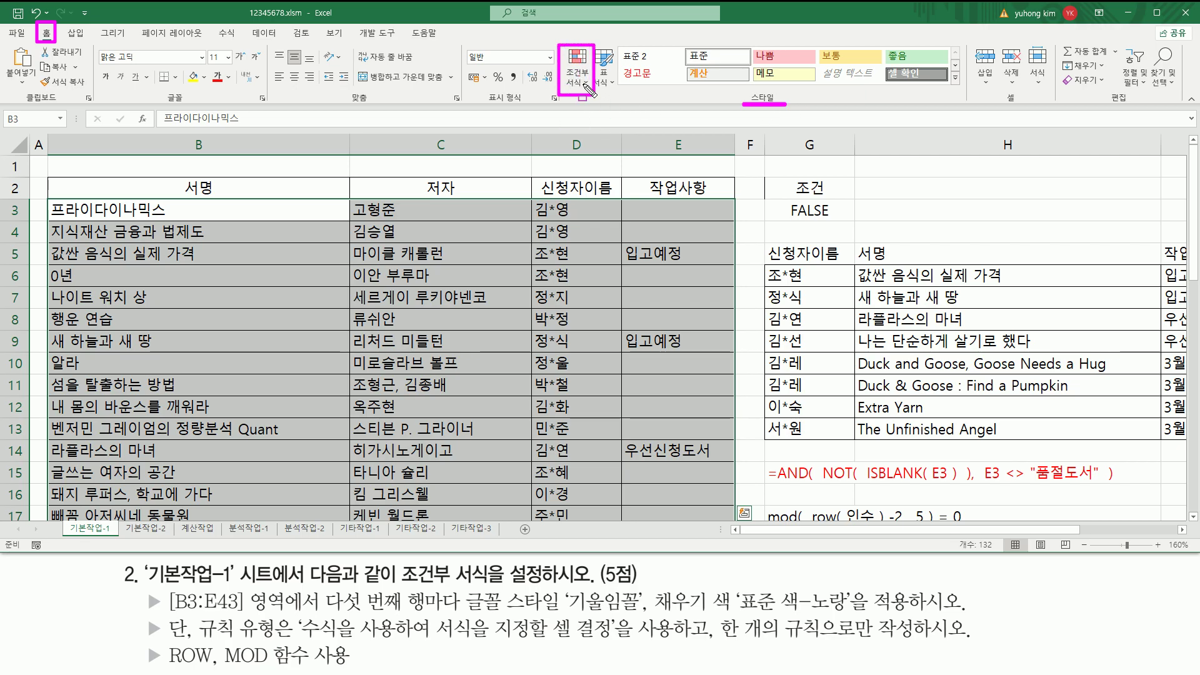
key("Escape")
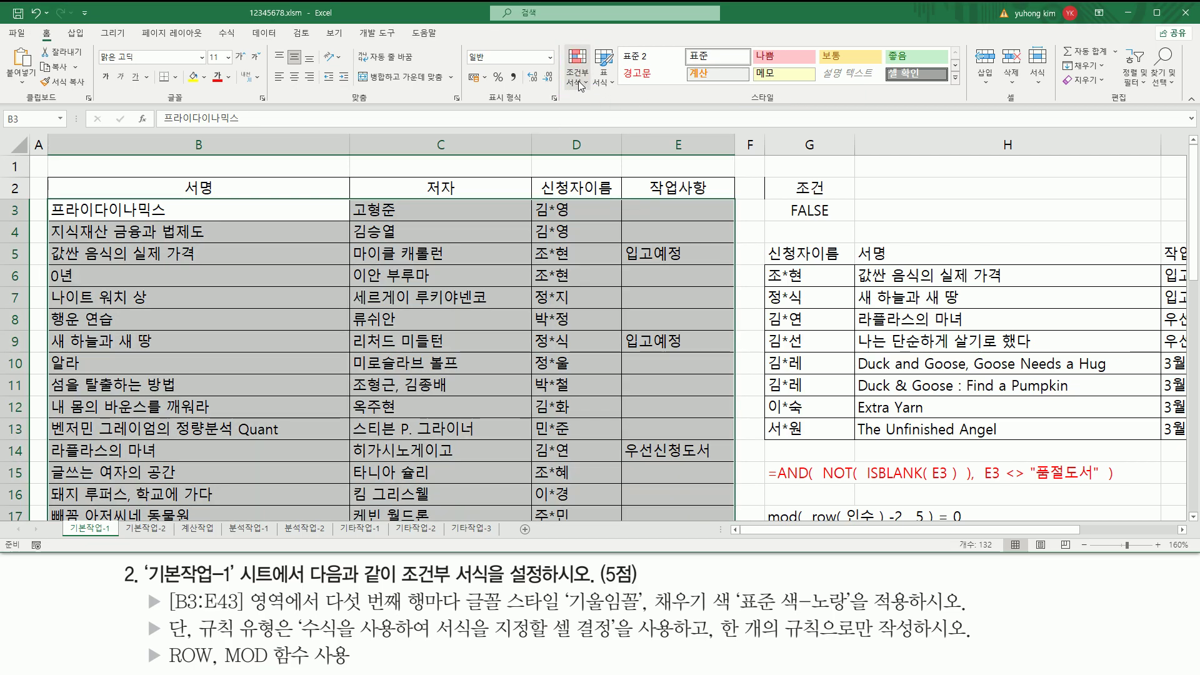
left_click(579, 82)
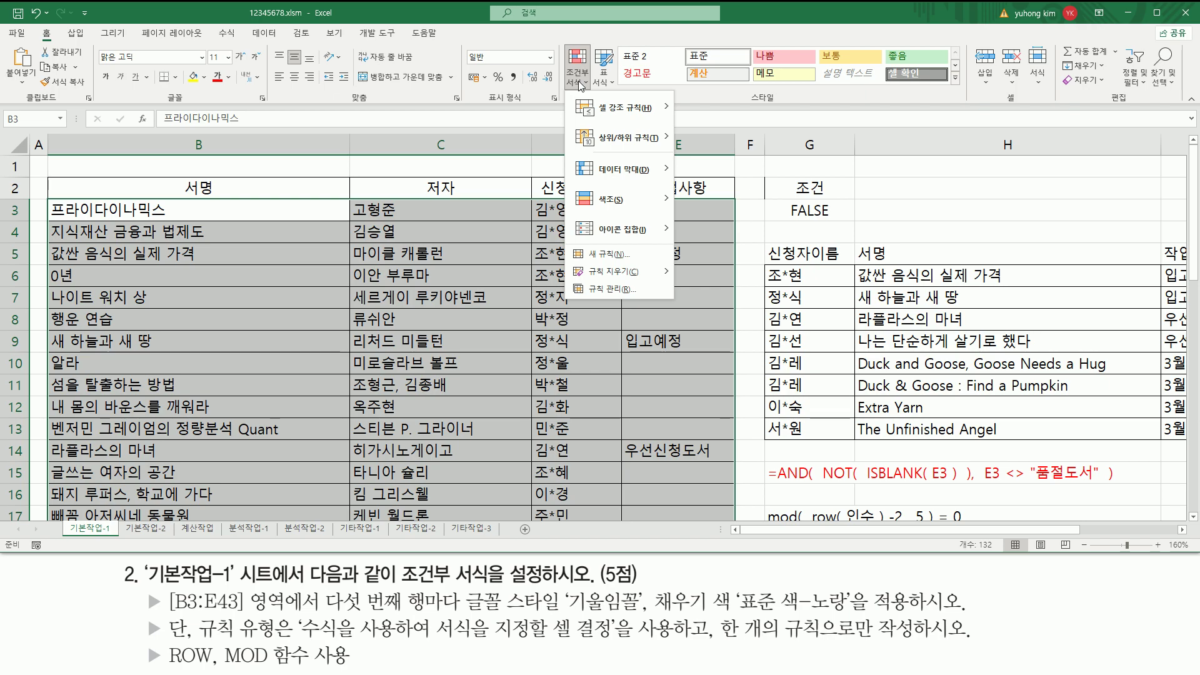
left_click(603, 256)
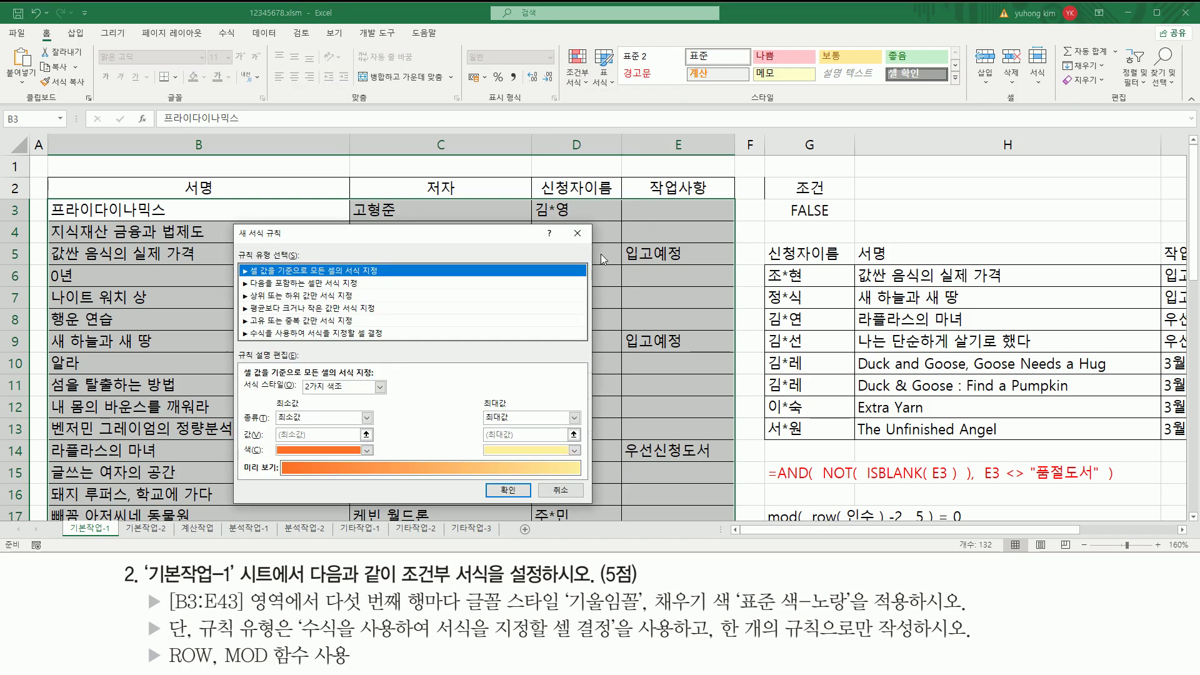
- Set the rule type to '수식을 사용하여 서식을 지정할 셀 결정'
mouse_move(287, 241)
left_mouse_down()
mouse_move(366, 358)
mouse_move(610, 522)
mouse_move(597, 511)
left_mouse_up()
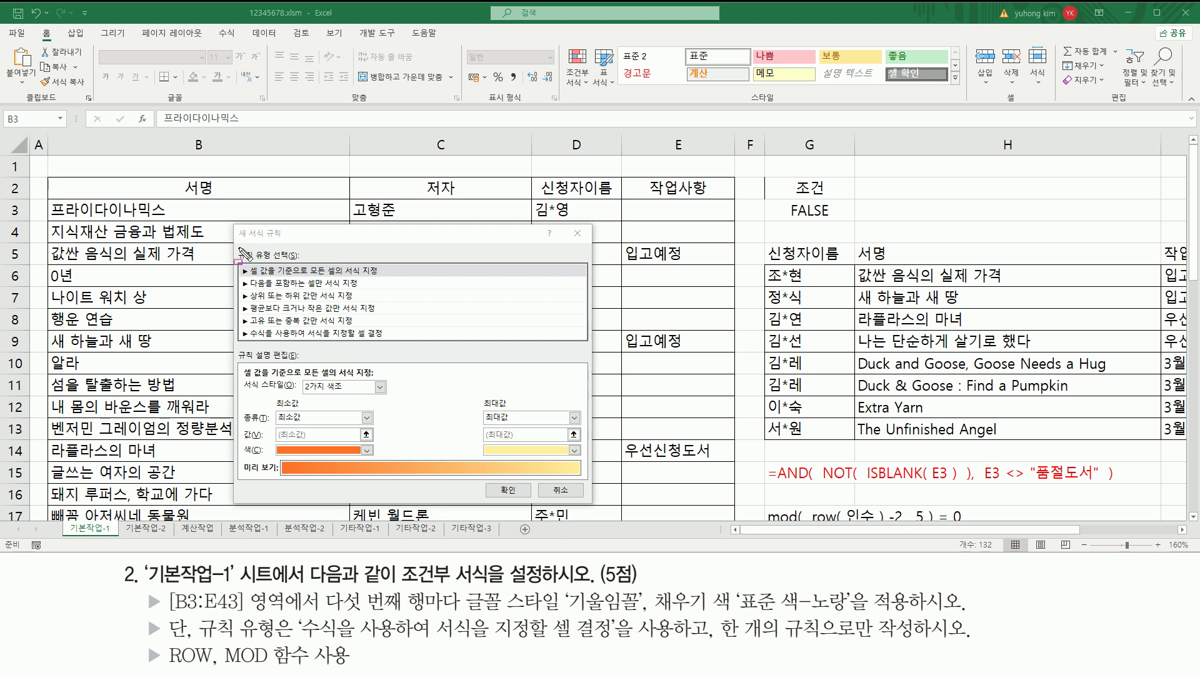
mouse_move(235, 246)
left_mouse_down()
mouse_move(305, 264)
mouse_move(396, 342)
left_mouse_up()
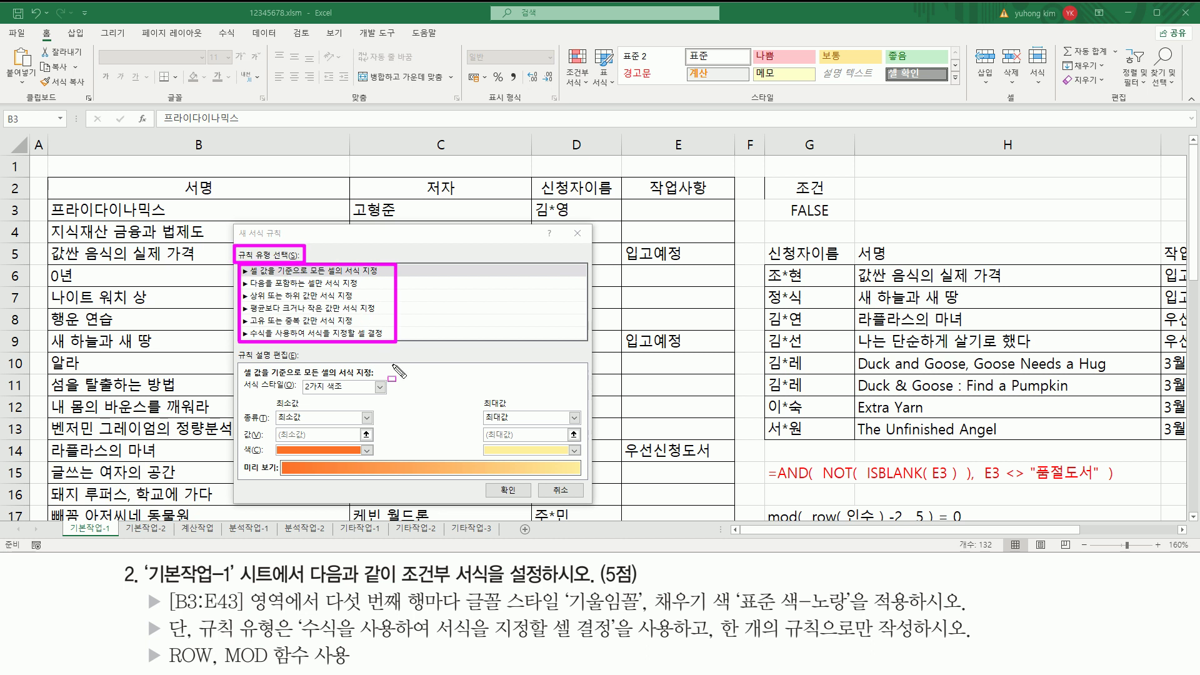
mouse_move(195, 641)
left_mouse_down()
mouse_move(279, 654)
mouse_move(277, 618)
mouse_move(348, 641)
mouse_move(619, 642)
left_mouse_up()
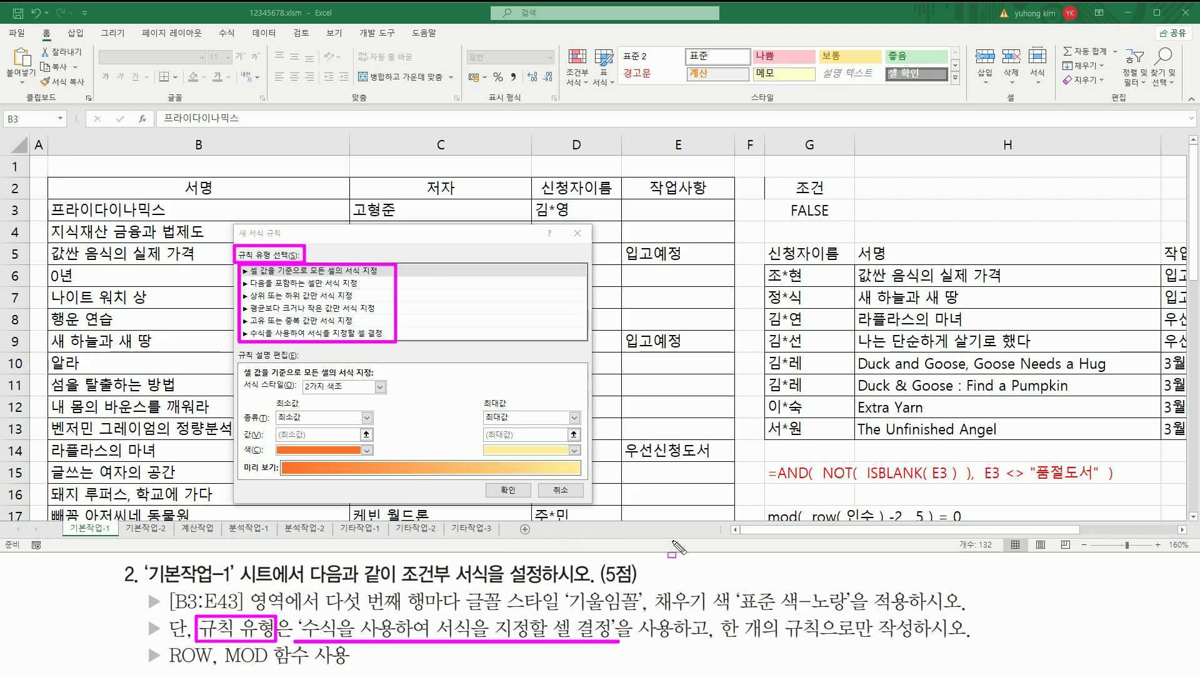
mouse_move(717, 616)
left_mouse_down()
mouse_move(796, 644)
mouse_move(921, 645)
left_mouse_up()
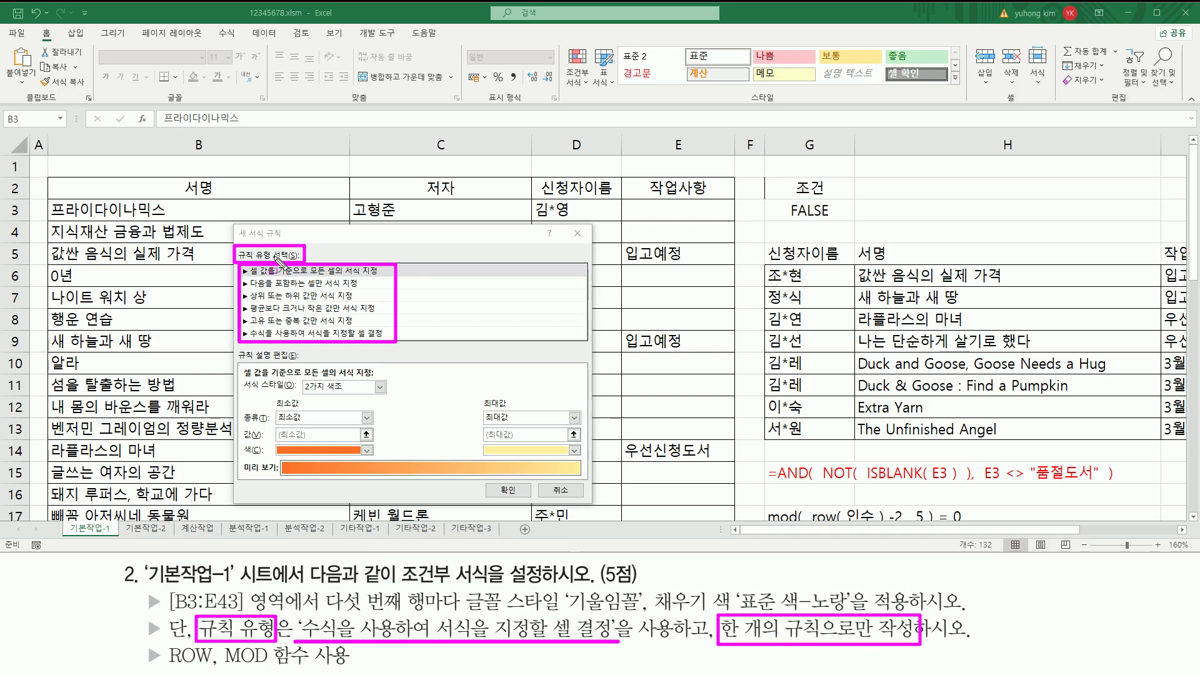
left_click(275, 335)
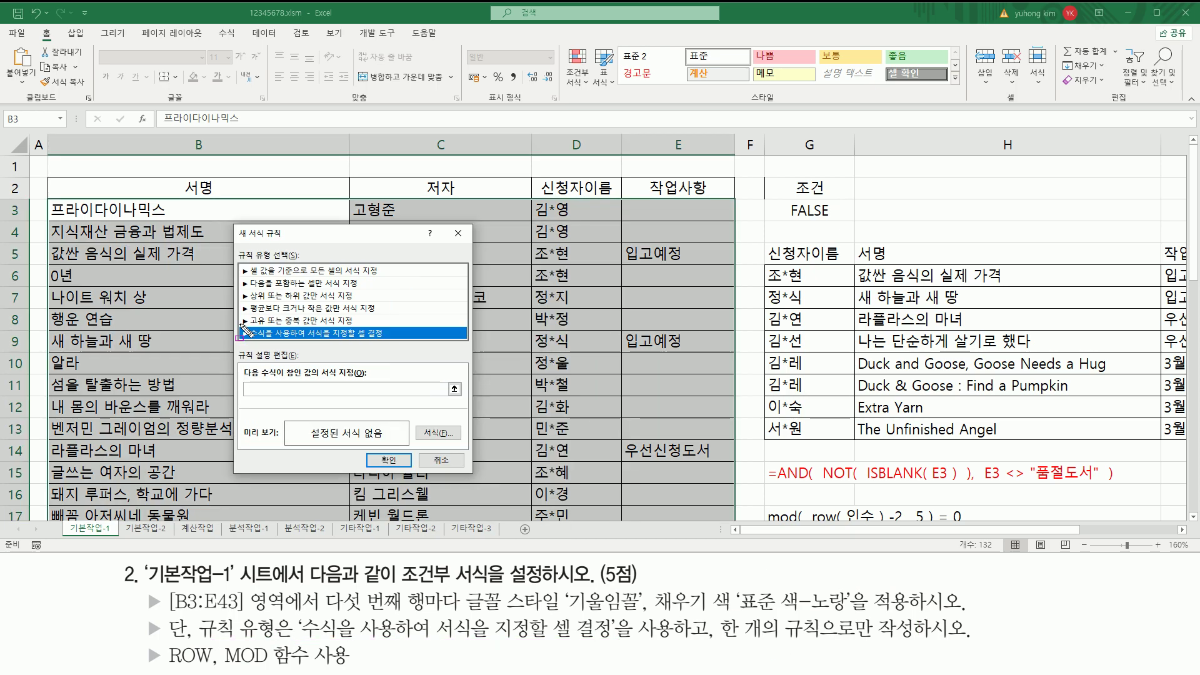
left_click_drag(237, 324, 394, 340)
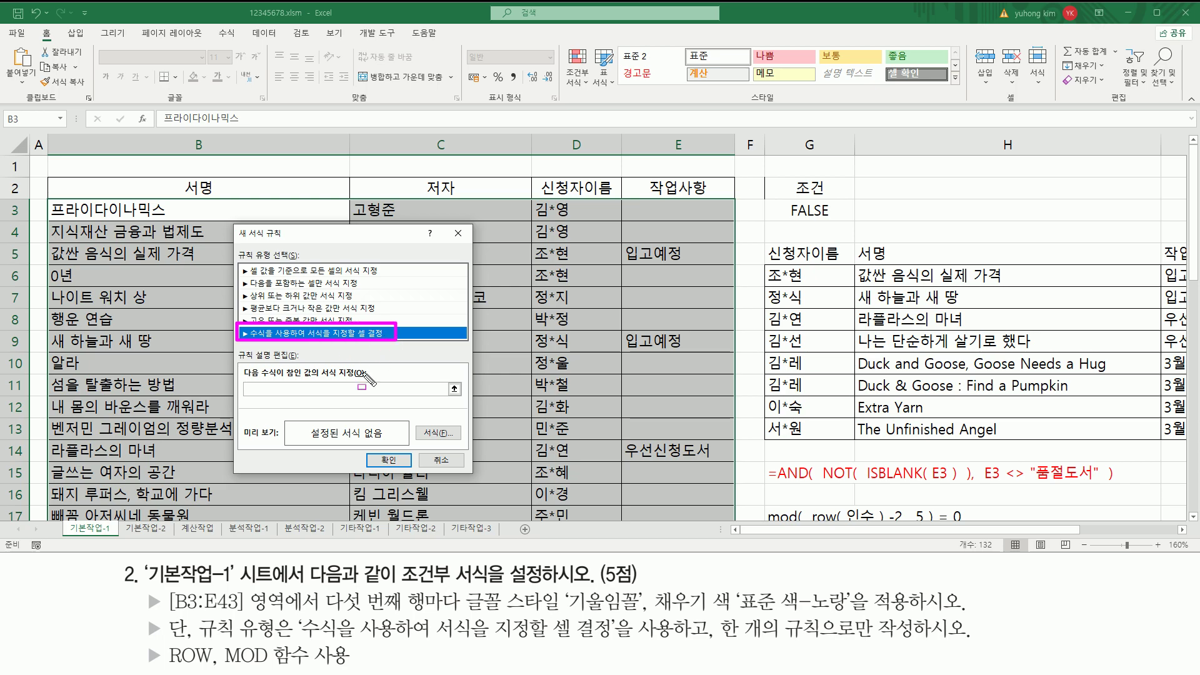
left_click_drag(243, 395, 378, 395)
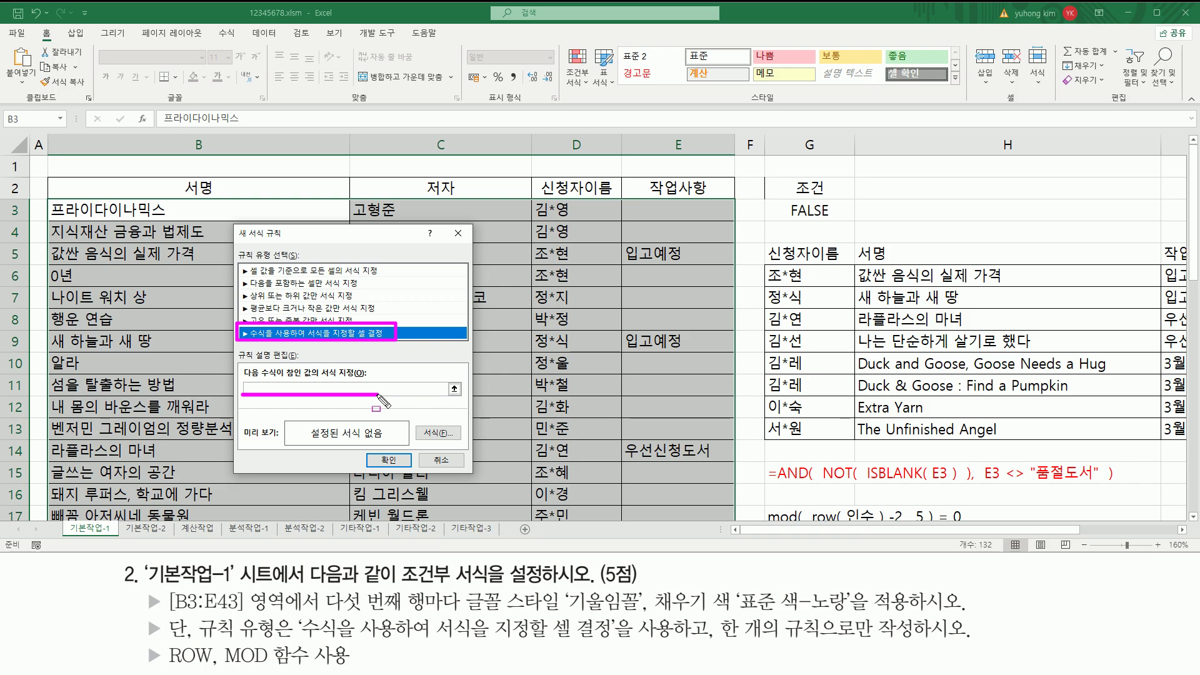
key("Escape")
- Begin the rule's formula with =row( and a reference to cell B3
left_click(348, 389)
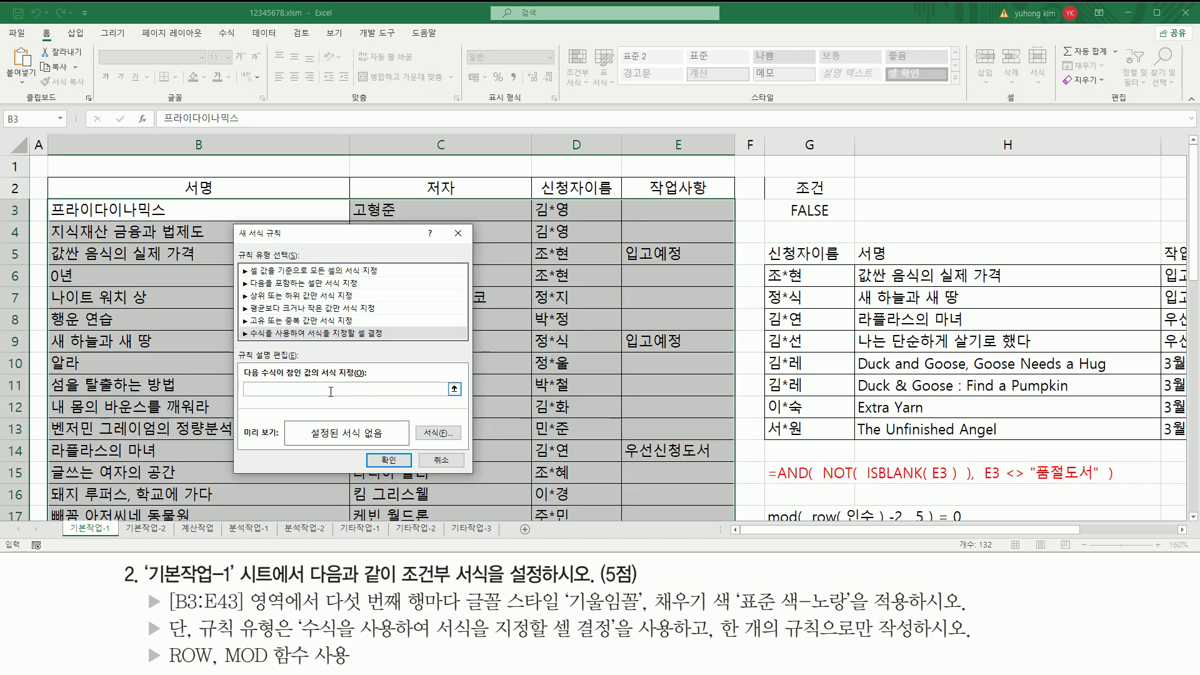
type("=")
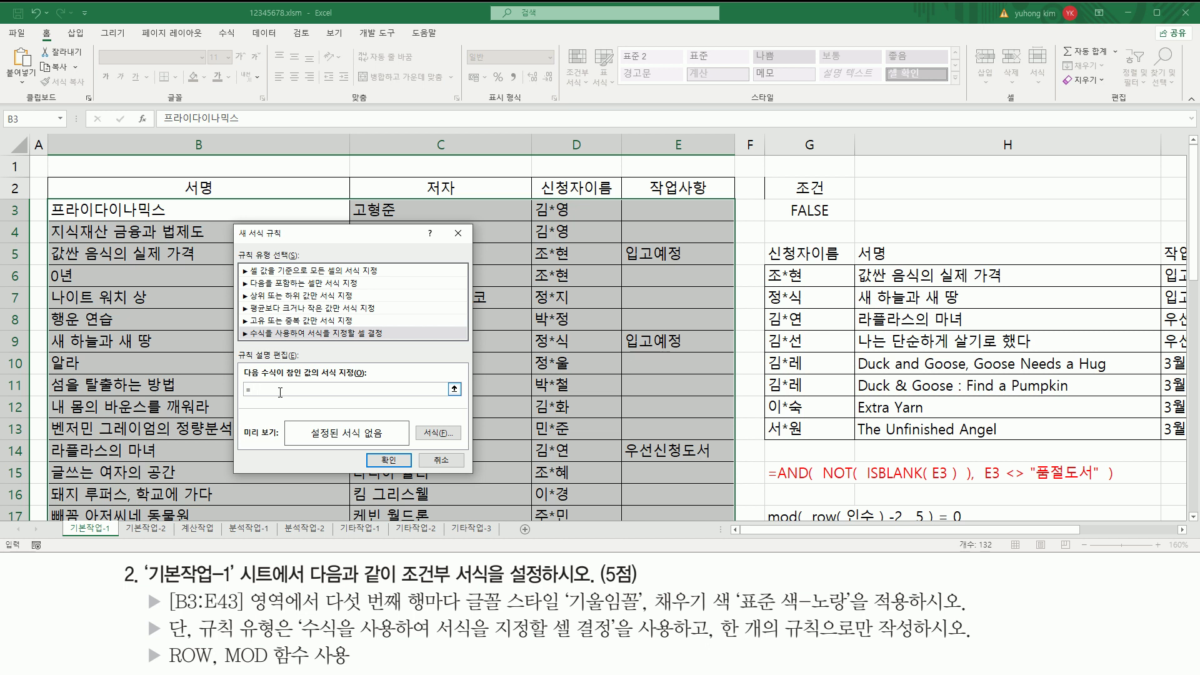
type("row(")
left_click(114, 211)
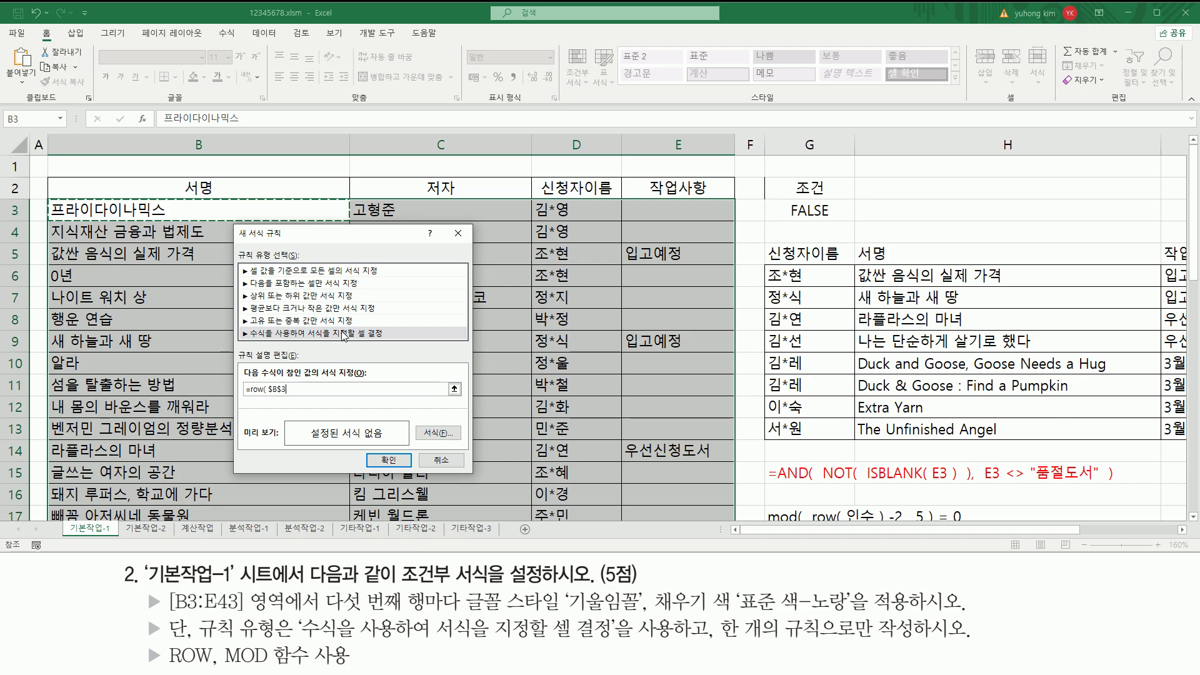
- Change the B3 reference in the rule formula to the mixed reference $B3, fixing only the column
key("F4")
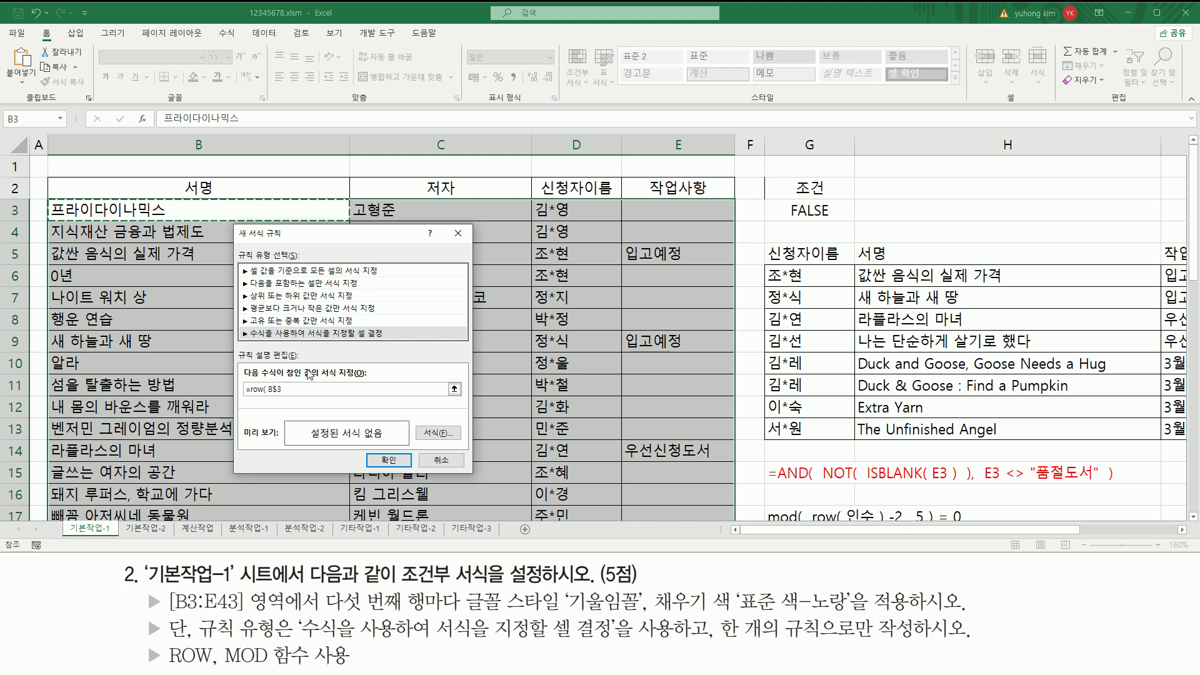
key("F4")
key("F4")
key("F4")
key("F4")
key("F4")
key("F4")
key("F4")
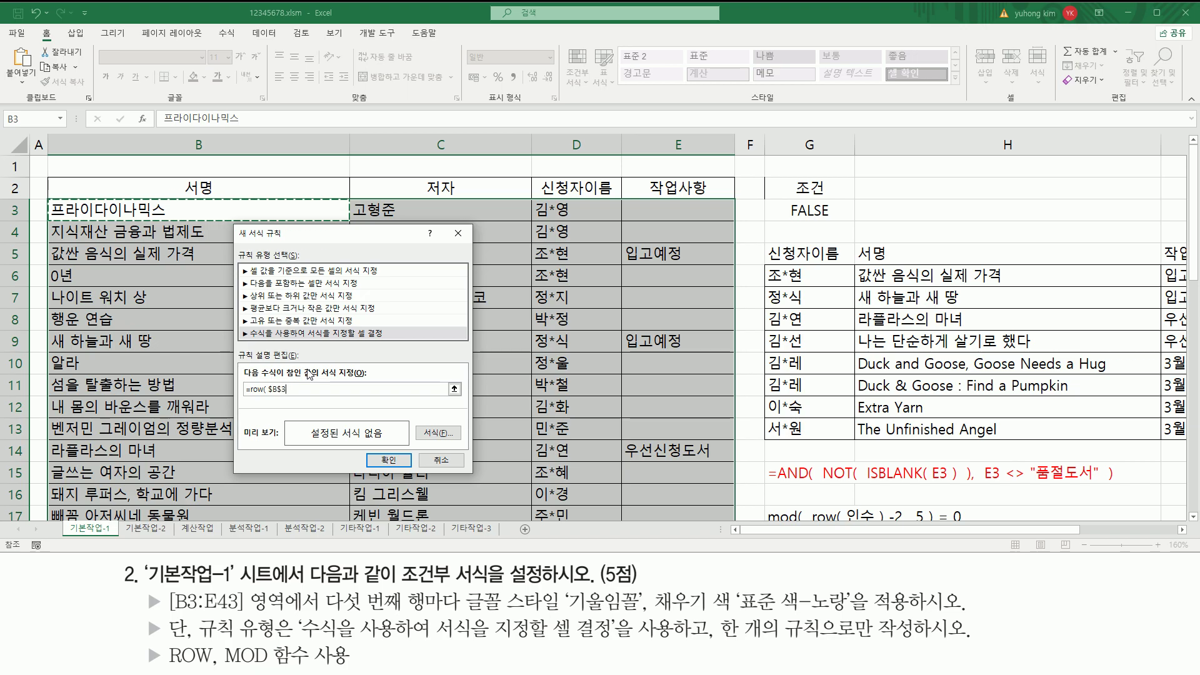
key("F4")
key("F4")
key("F4")
key("F4")
key("F4")
left_click_drag(267, 395, 282, 395)
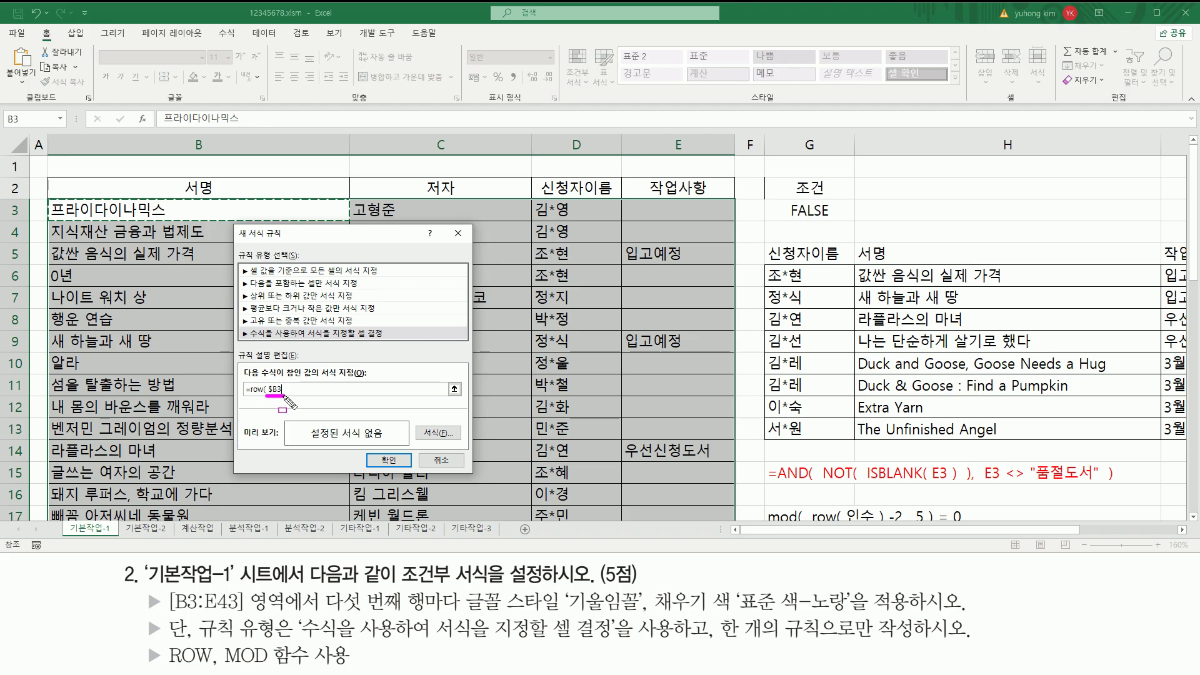
key("Escape")
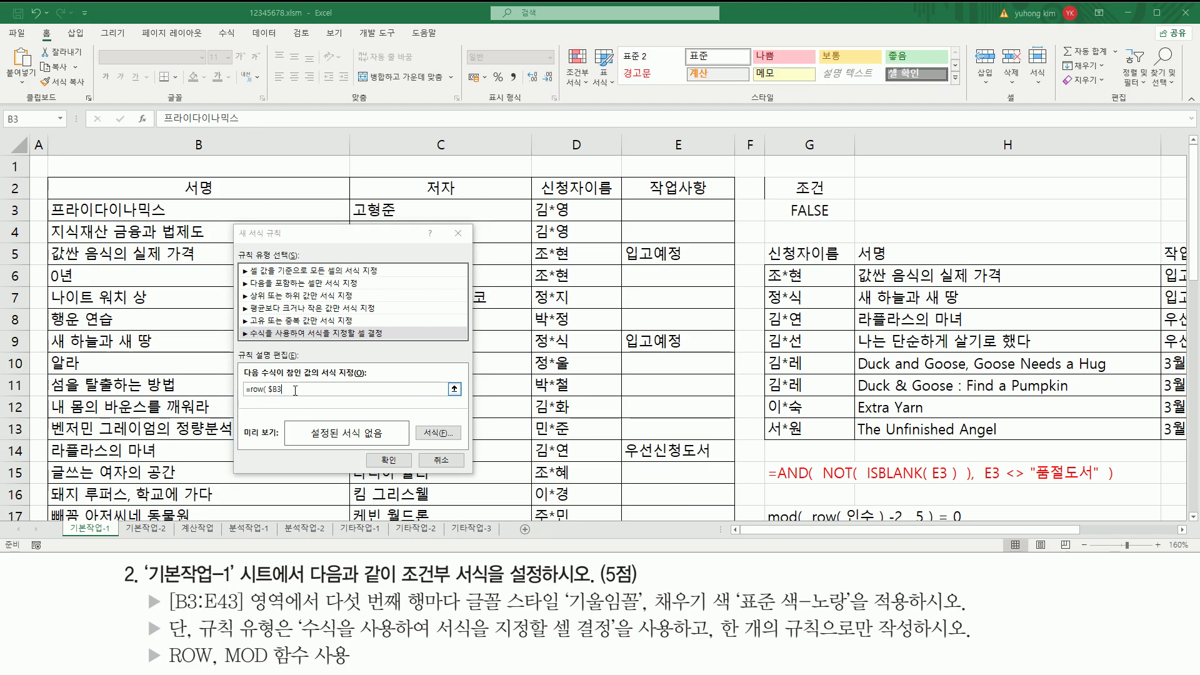
- Close the ROW function and subtract 2 so the rule formula reads =row( $B3 ) -2
type(")")
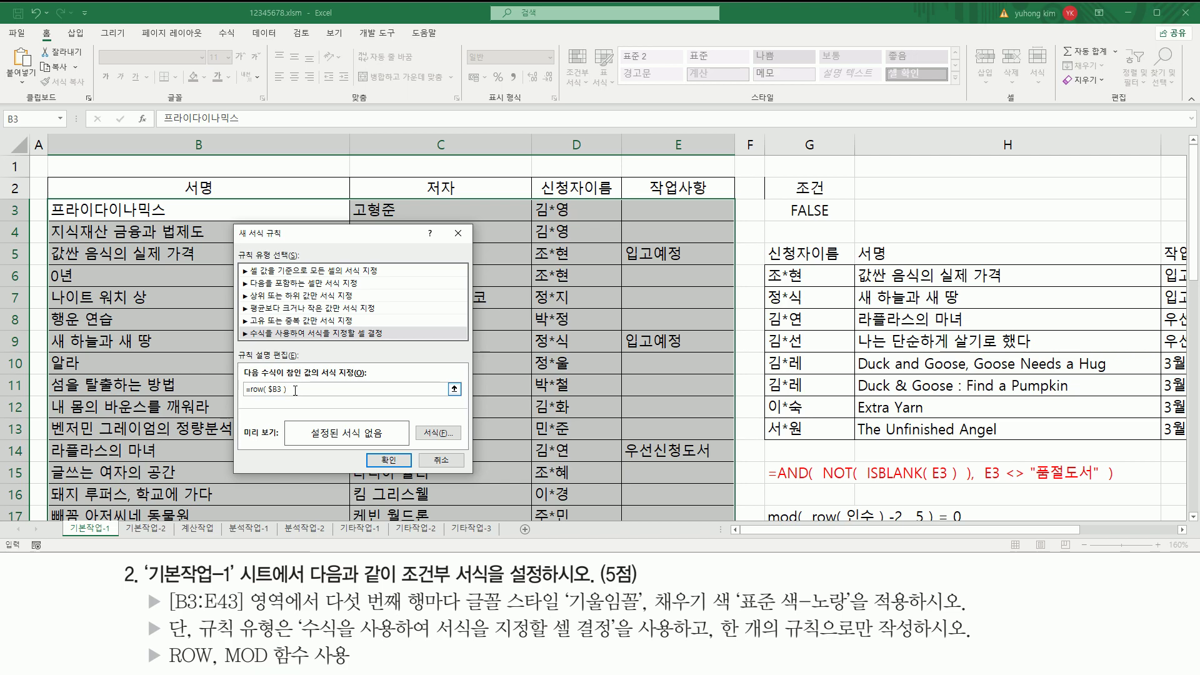
left_click_drag(247, 396, 286, 396)
key("Escape")
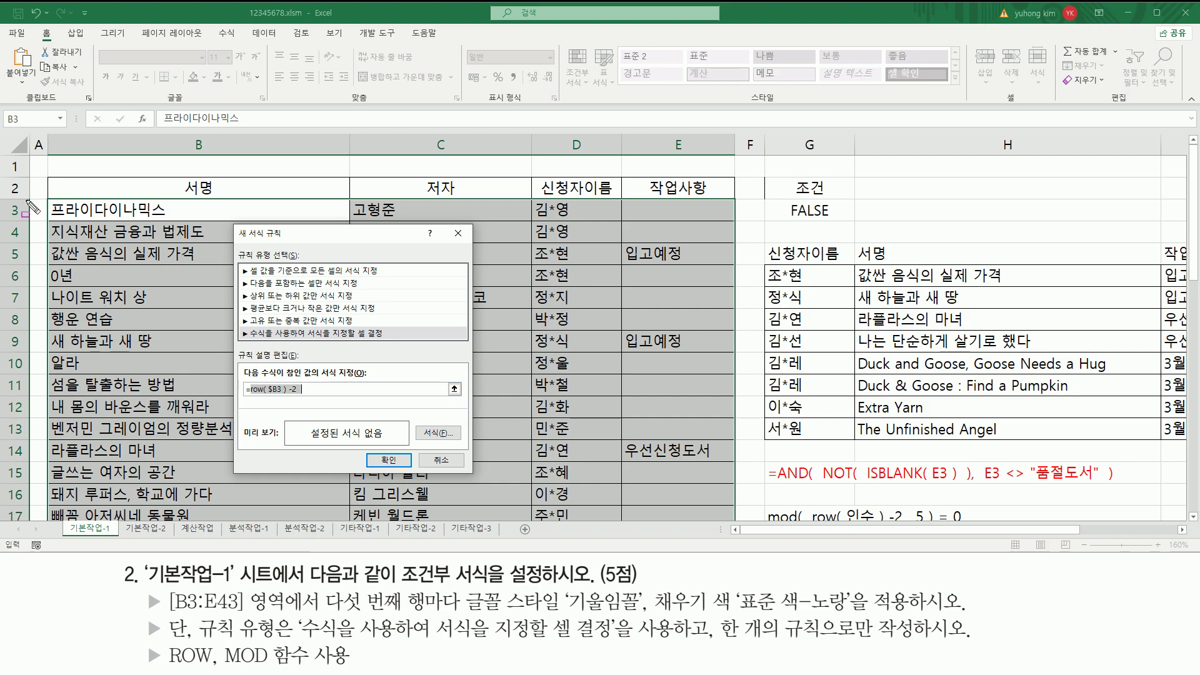
left_click_drag(29, 200, 46, 518)
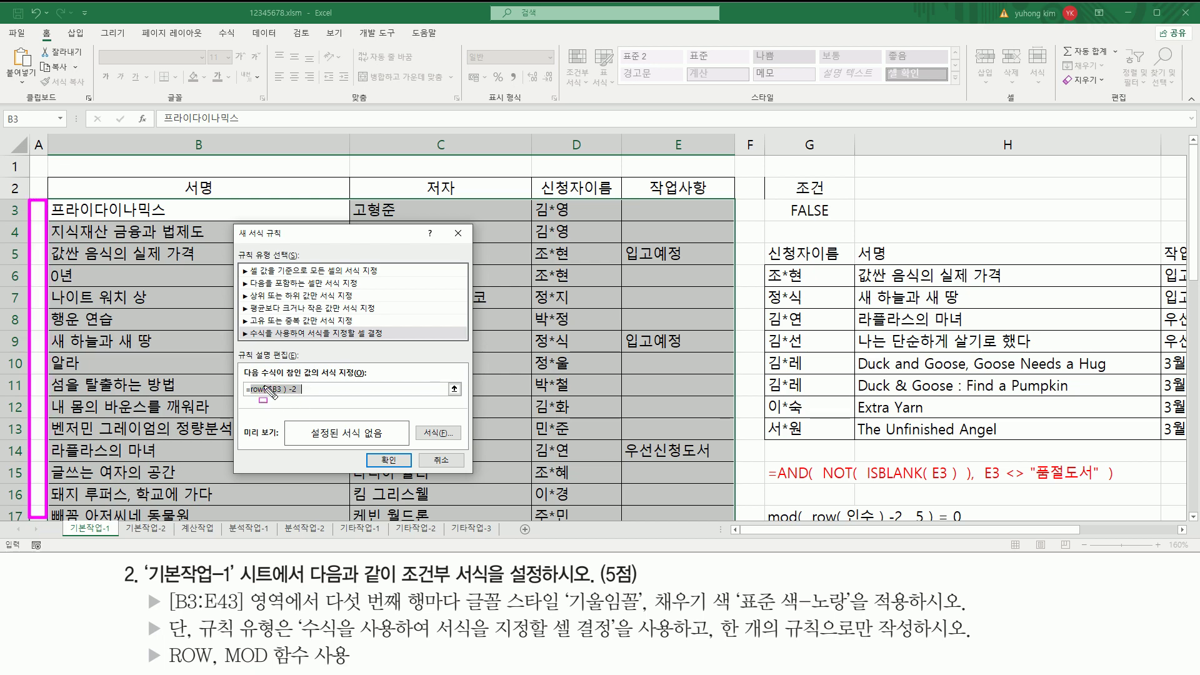
key("Escape")
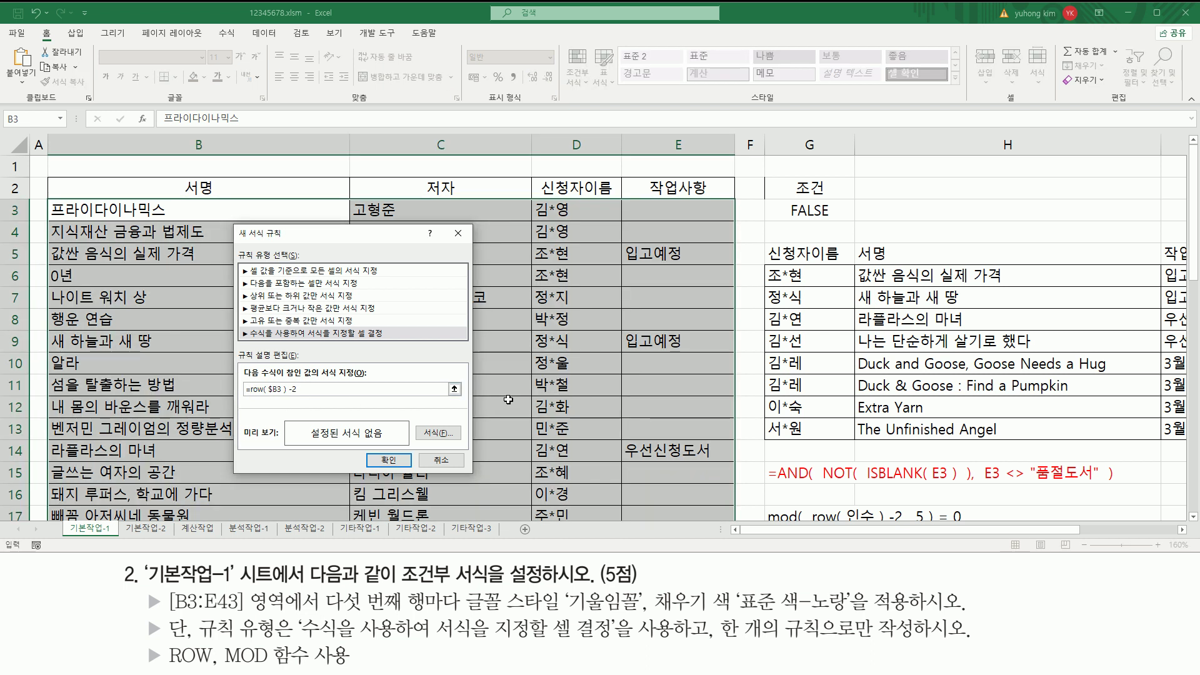
- Wrap the row expression in a MOD function with divisor 5, as =mod( row( $B3 ) -2 , 5 )
type("mod(")
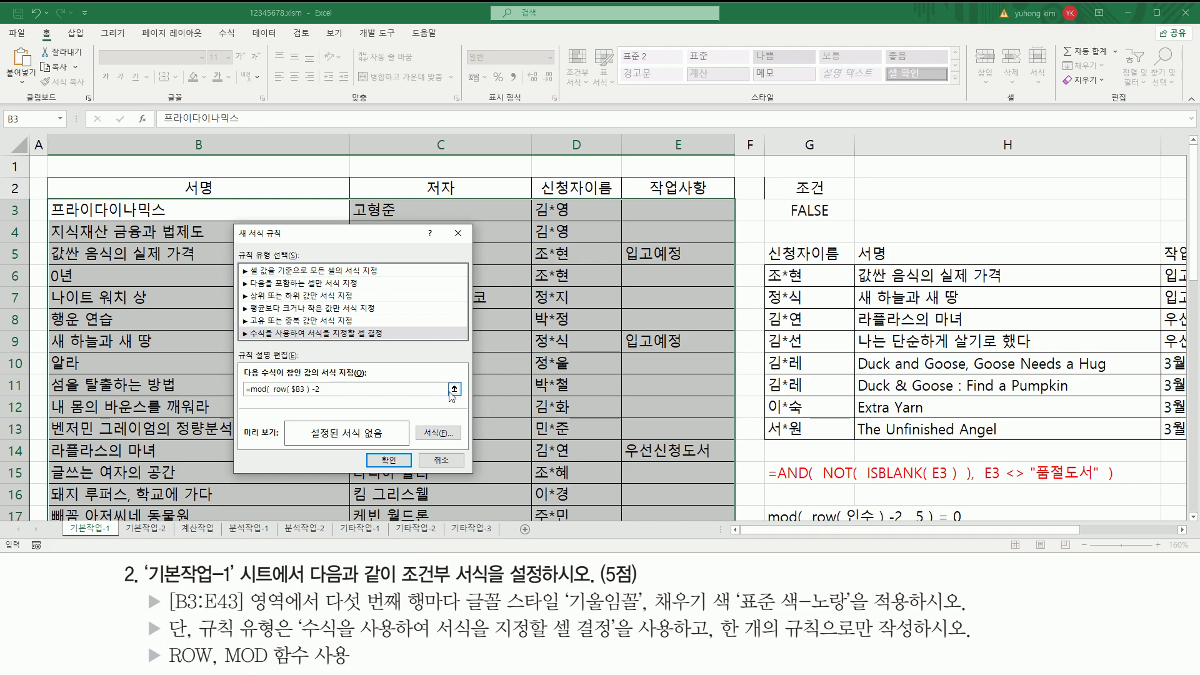
left_click_drag(277, 390, 325, 392)
left_click(331, 390)
type(", 5")
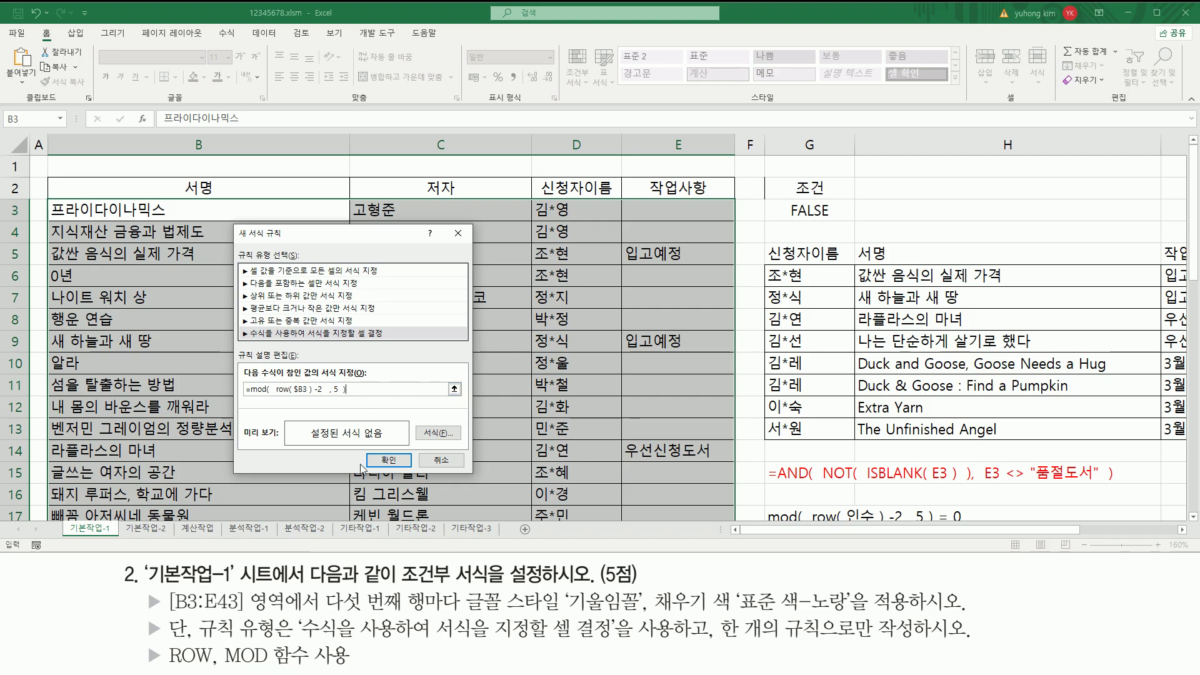
- Complete the rule formula by comparing the MOD result with zero: =mod( row( $B3 ) -2 , 5 ) = 0
left_click_drag(252, 389, 372, 392)
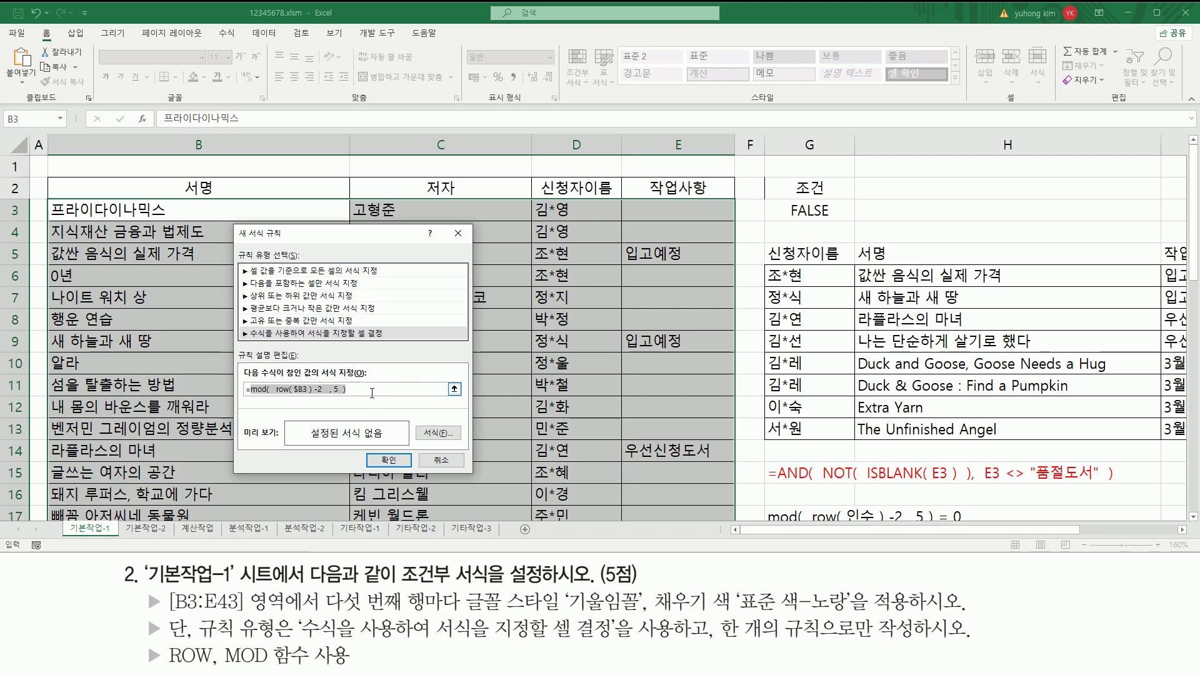
left_click(372, 393)
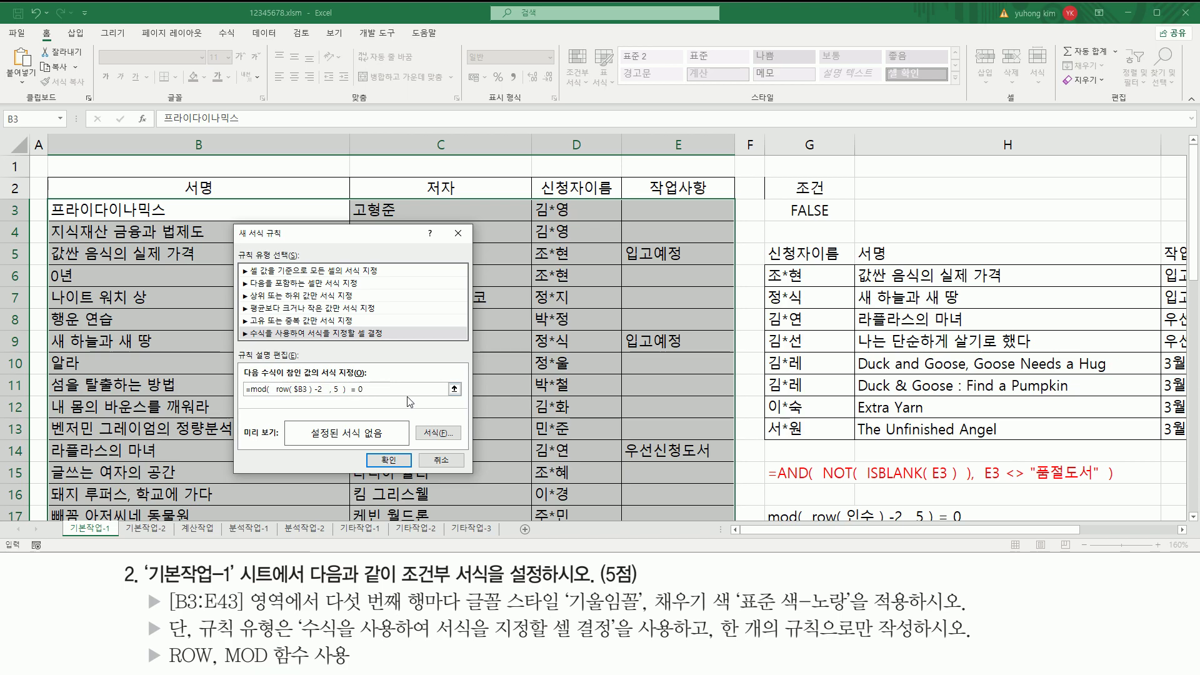
key("shift+Home")
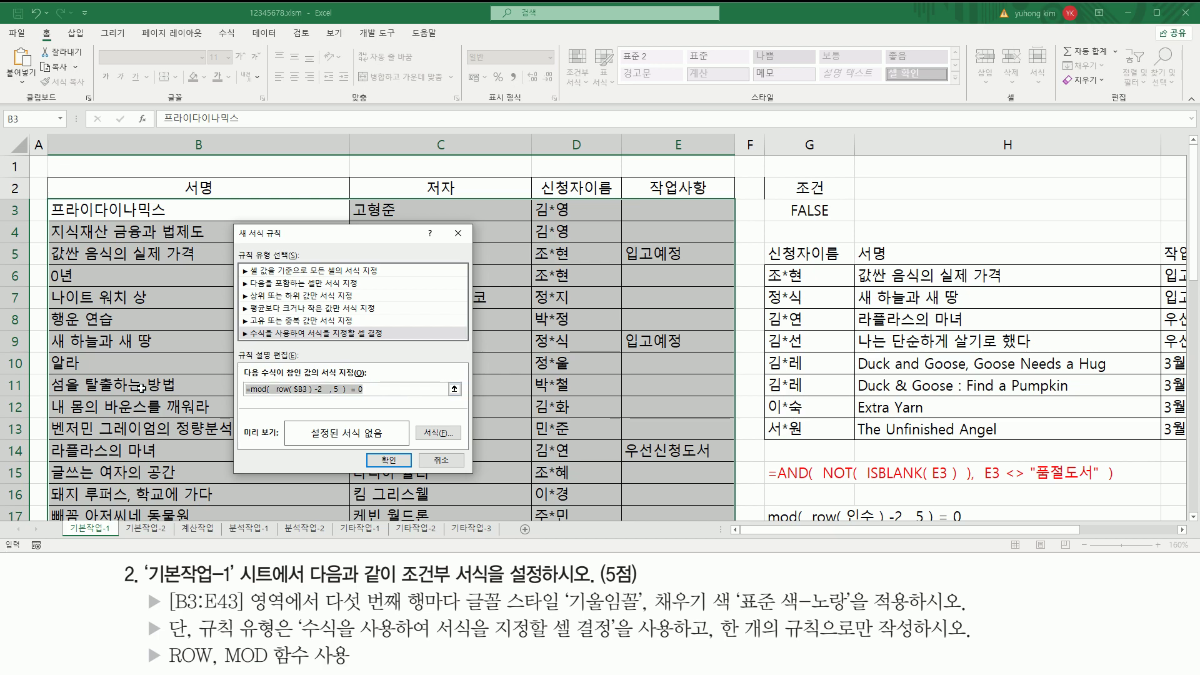
left_click(373, 389)
left_click_drag(373, 389, 187, 390)
left_click(279, 390)
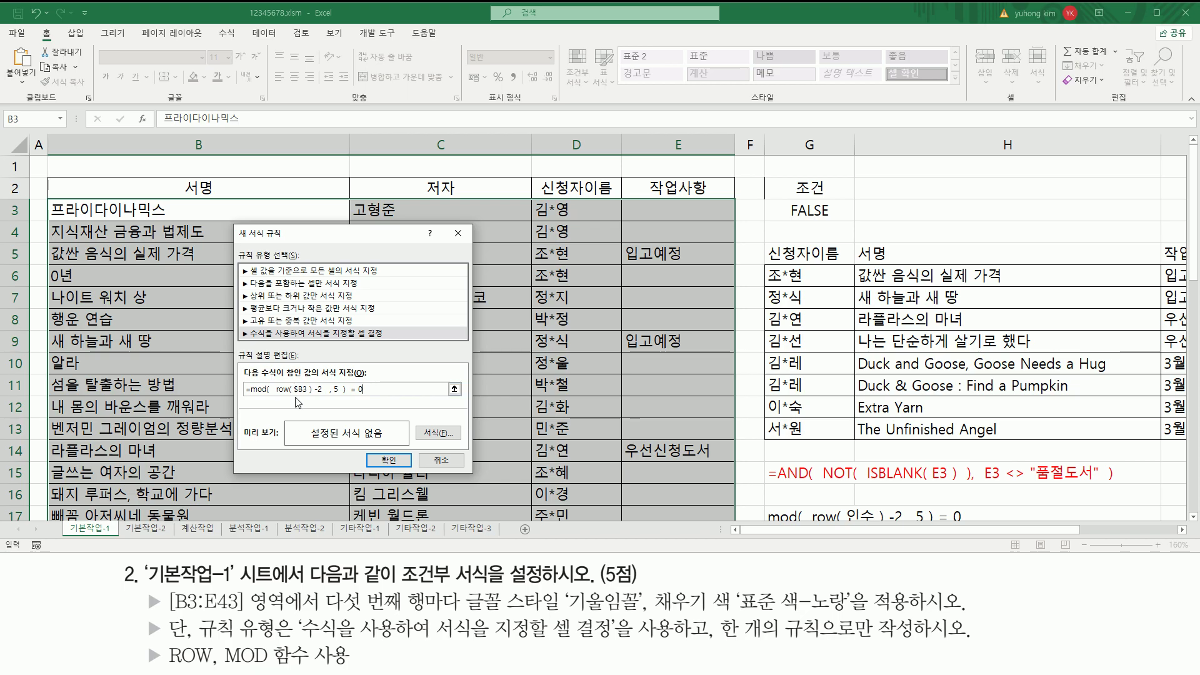
left_click_drag(244, 395, 369, 395)
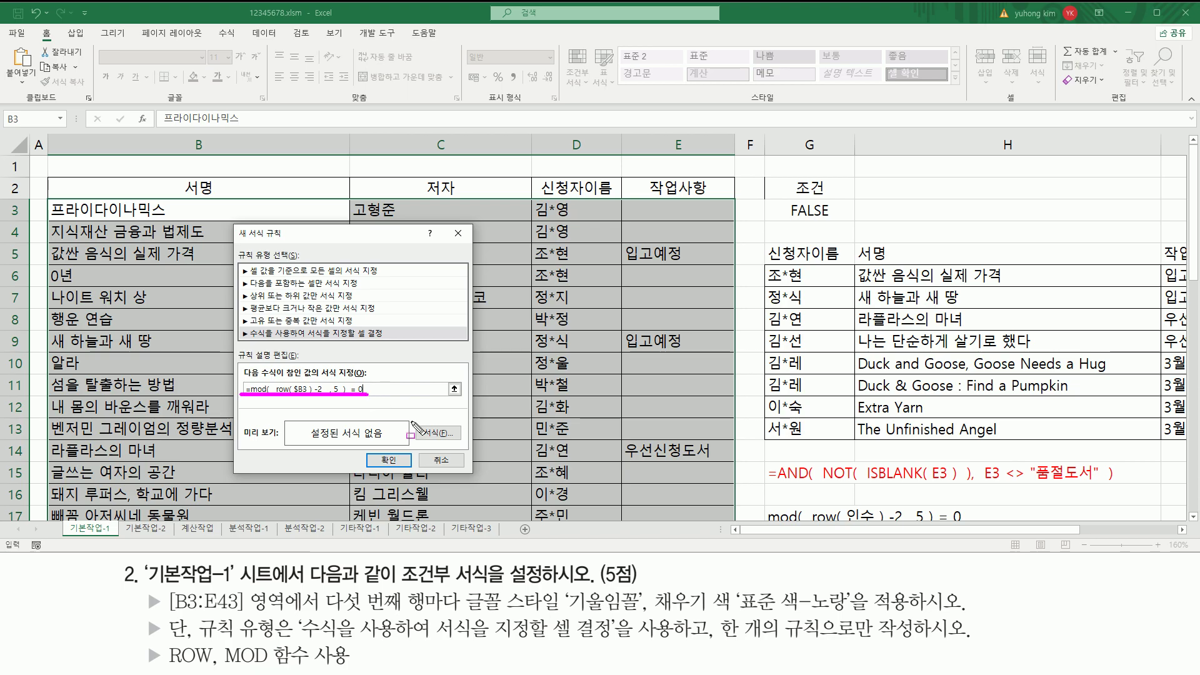
- Open the cell format settings for the new rule and set the font style to 기울임꼴 (italic)
left_click_drag(412, 420, 463, 443)
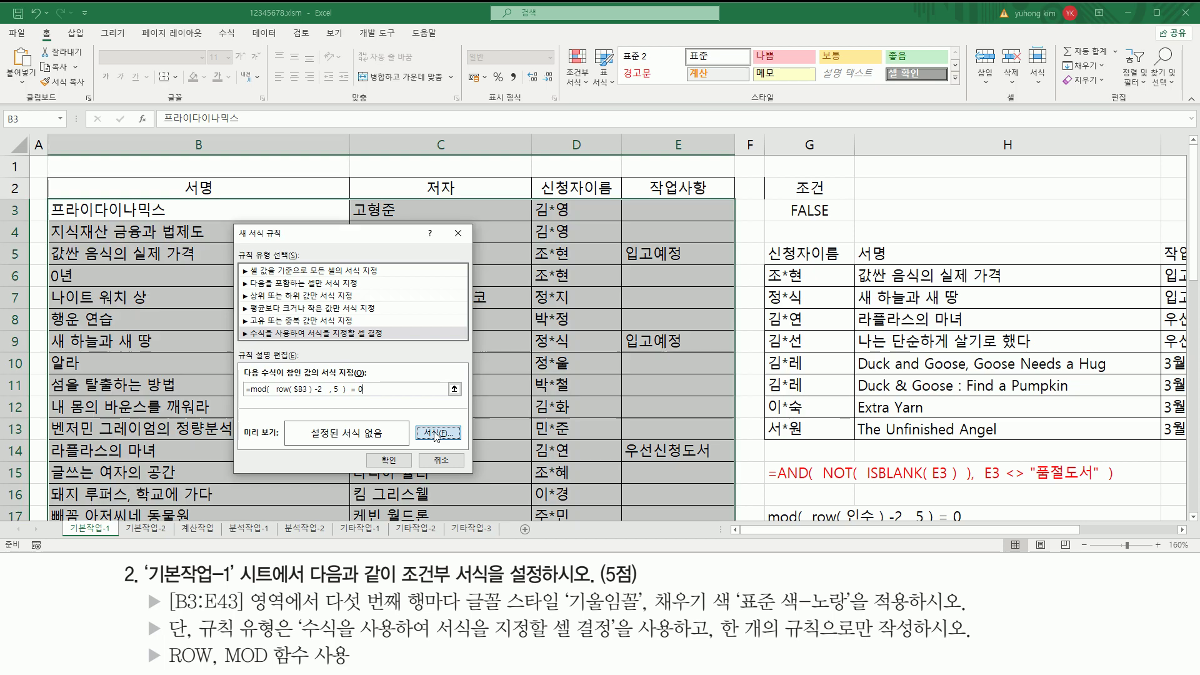
left_click(438, 432)
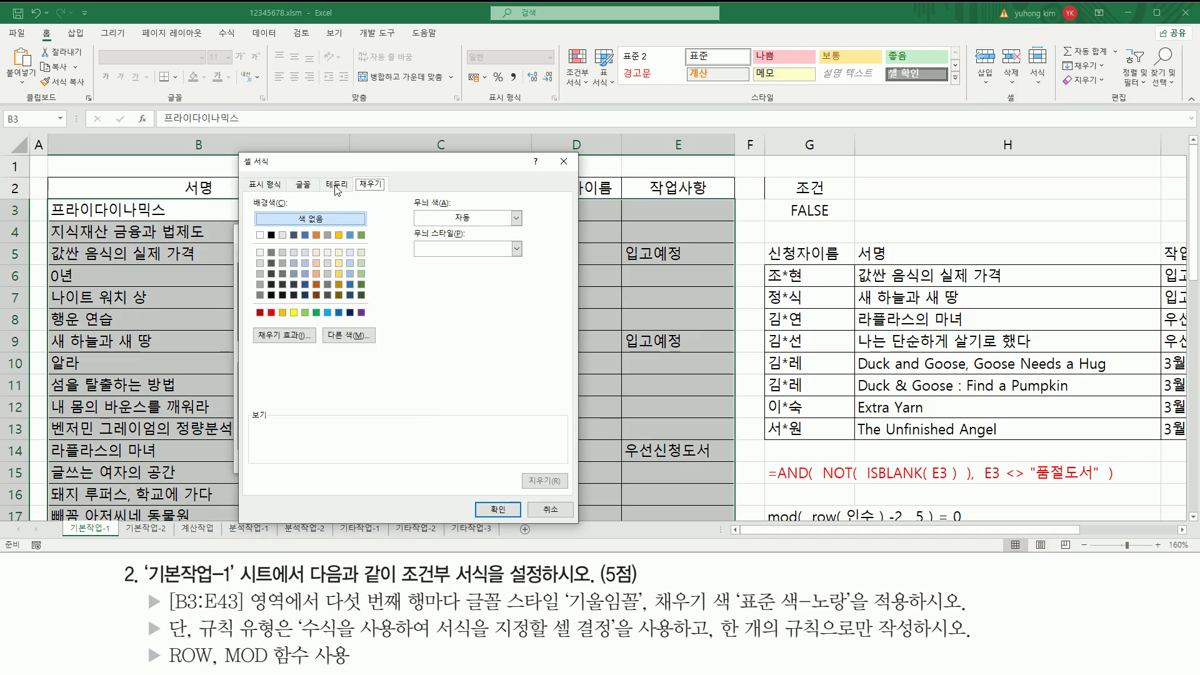
mouse_move(240, 155)
left_mouse_down()
mouse_move(504, 429)
mouse_move(572, 525)
left_mouse_up()
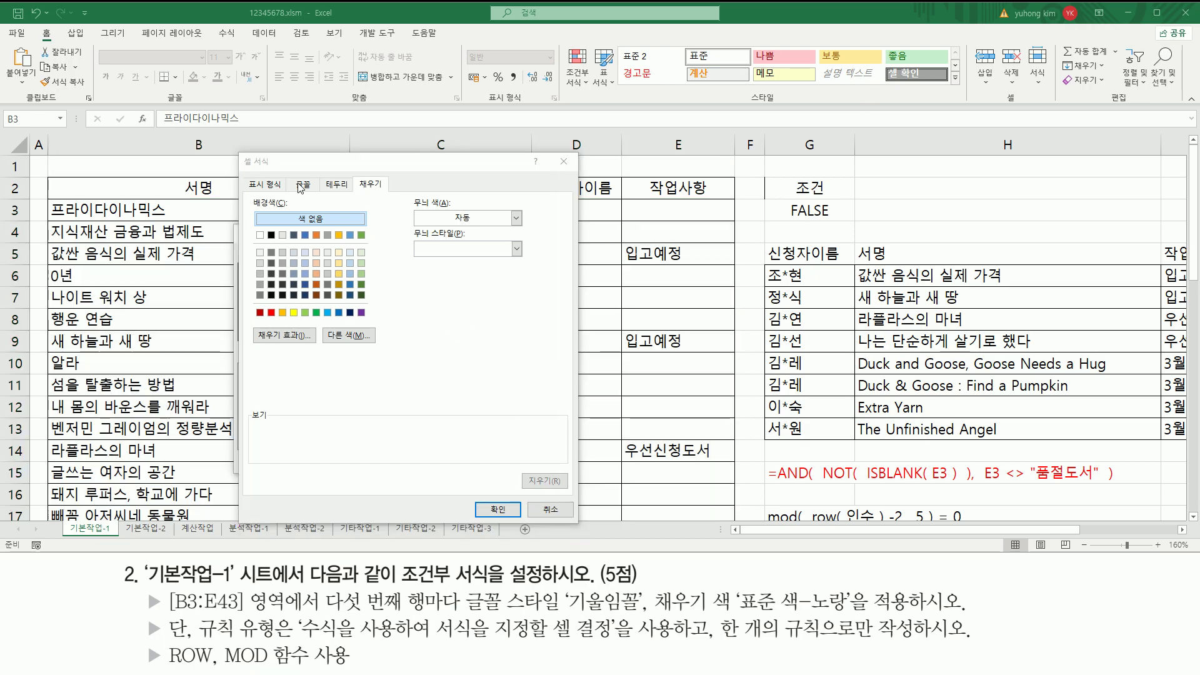
left_click(303, 183)
left_click_drag(468, 614, 646, 616)
left_click_drag(424, 196, 480, 213)
left_click_drag(289, 193, 318, 193)
left_click(444, 239)
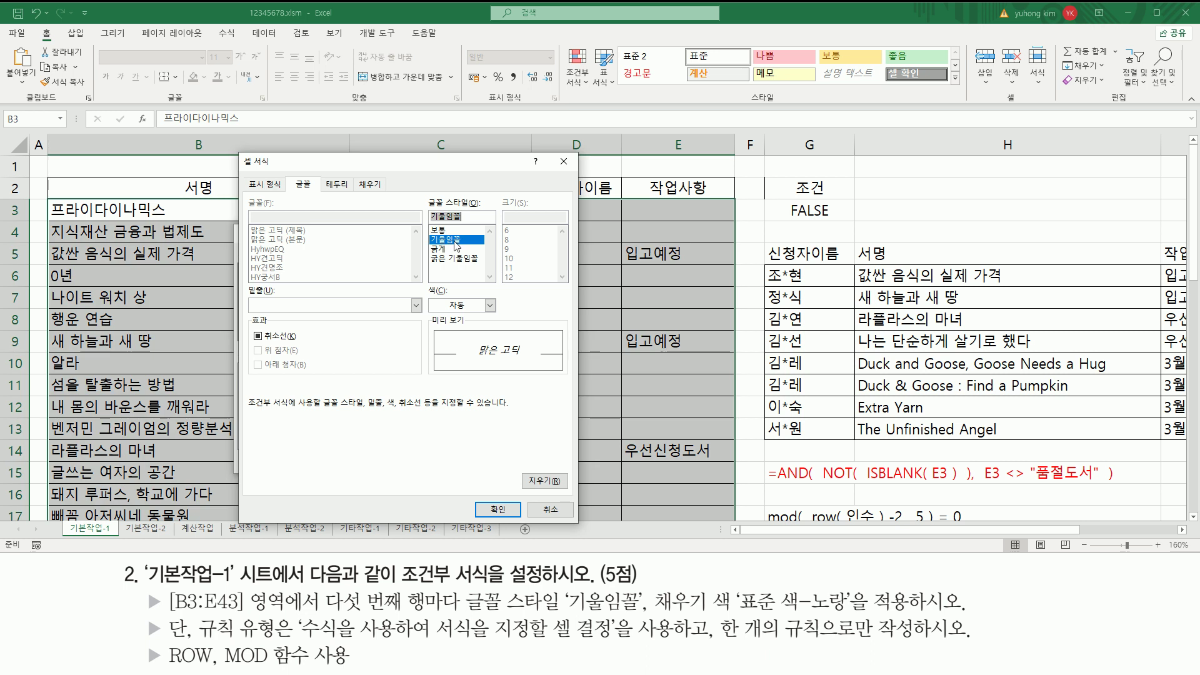
left_click_drag(427, 233, 472, 248)
- Bring up the fill settings of the rule's format, where the background color is chosen
mouse_move(651, 588)
left_mouse_down()
mouse_move(735, 615)
mouse_move(848, 612)
left_mouse_up()
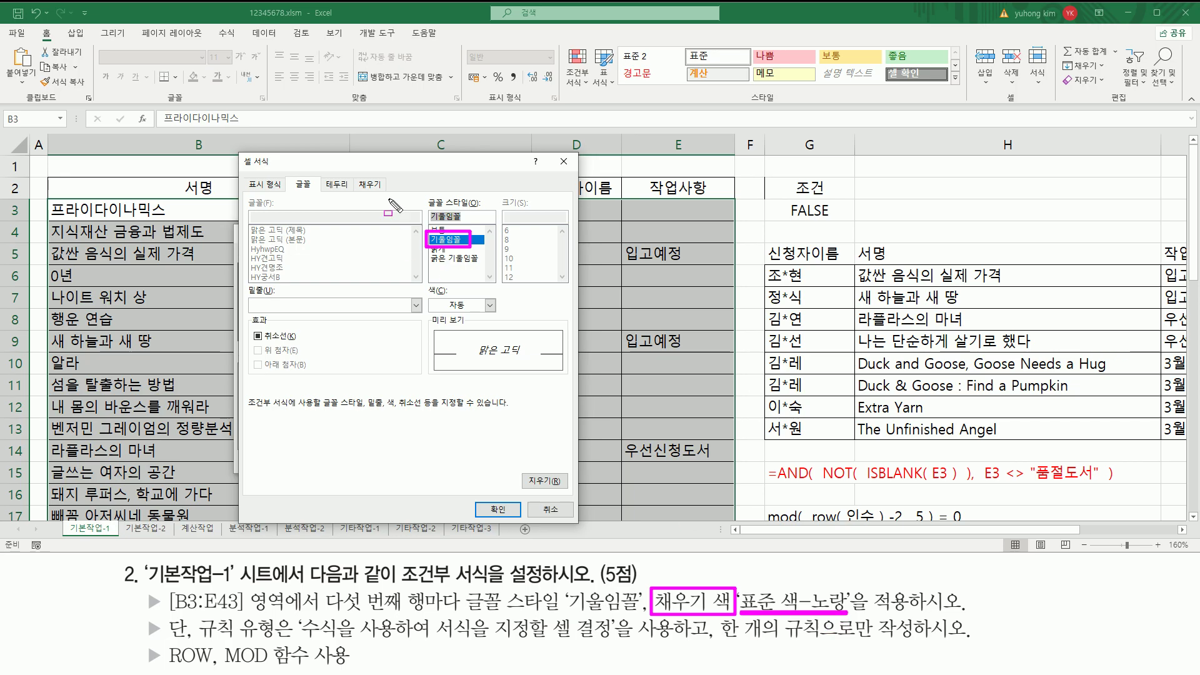
left_click_drag(355, 173, 386, 191)
left_click(370, 184)
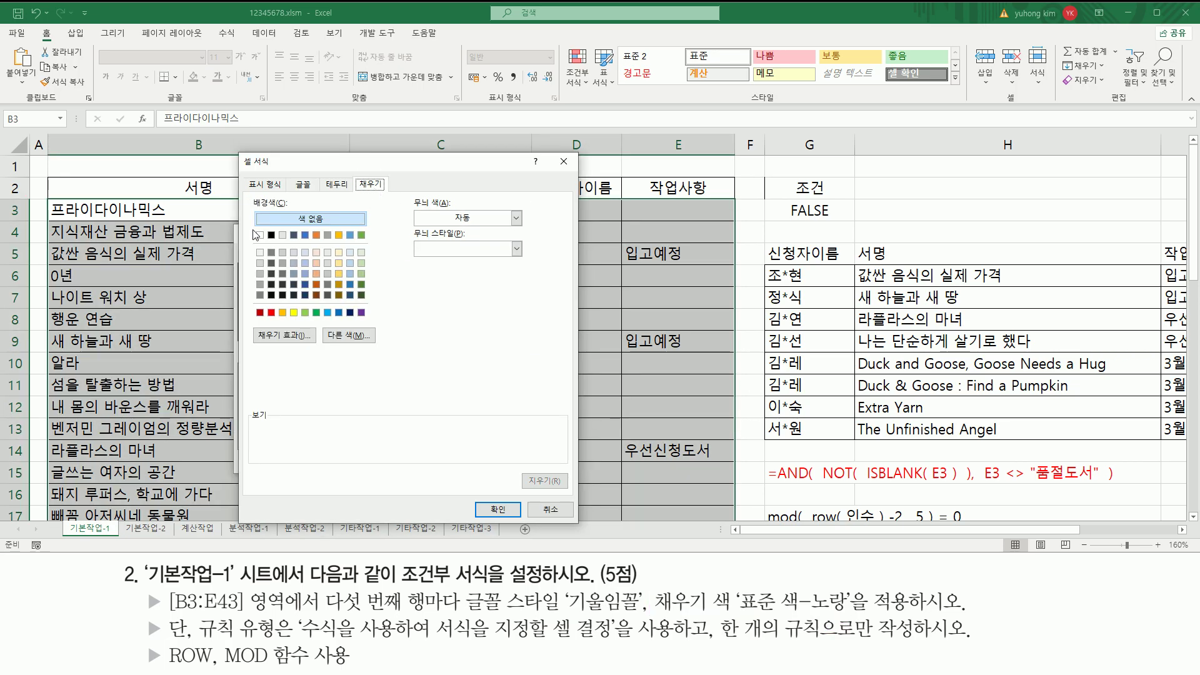
mouse_move(250, 225)
left_mouse_down()
mouse_move(344, 315)
mouse_move(380, 324)
left_mouse_up()
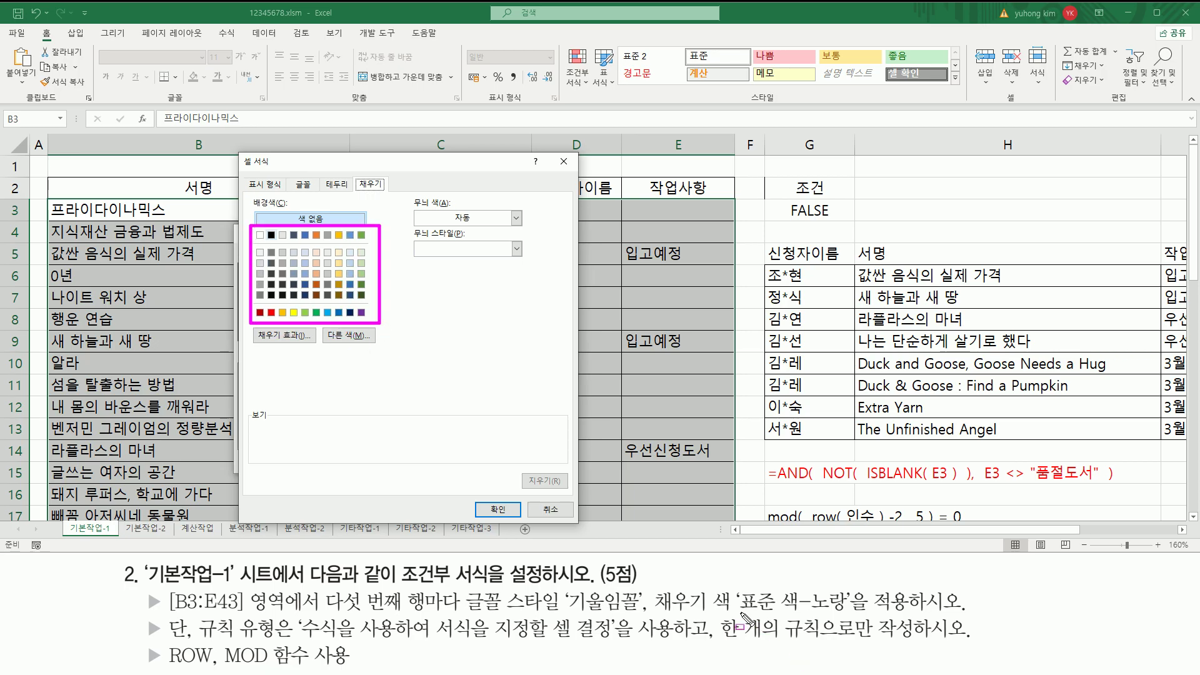
left_click_drag(739, 615, 851, 615)
left_click(290, 309)
left_click_drag(296, 316, 301, 320)
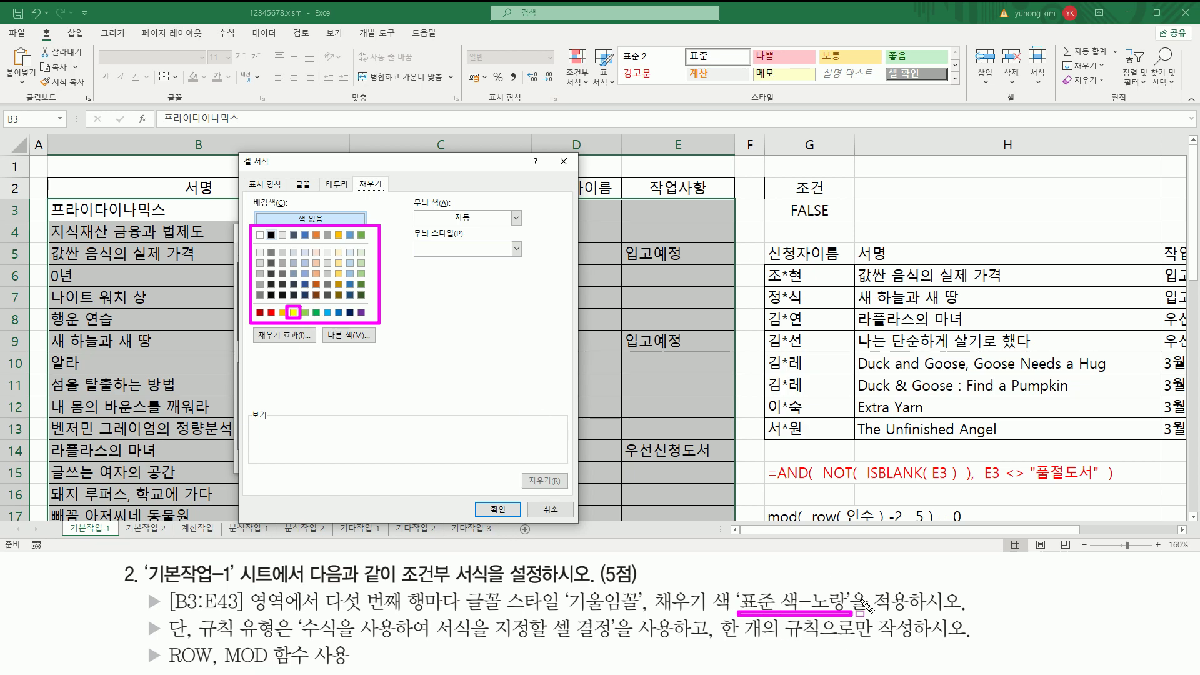
key("Escape")
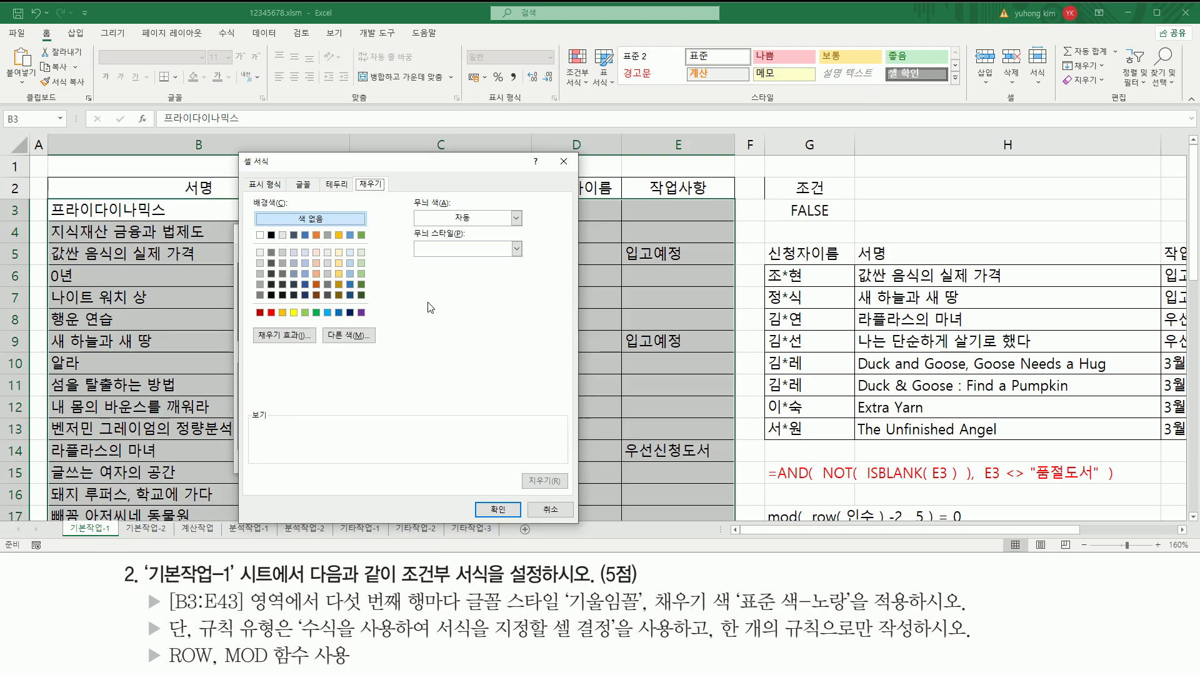
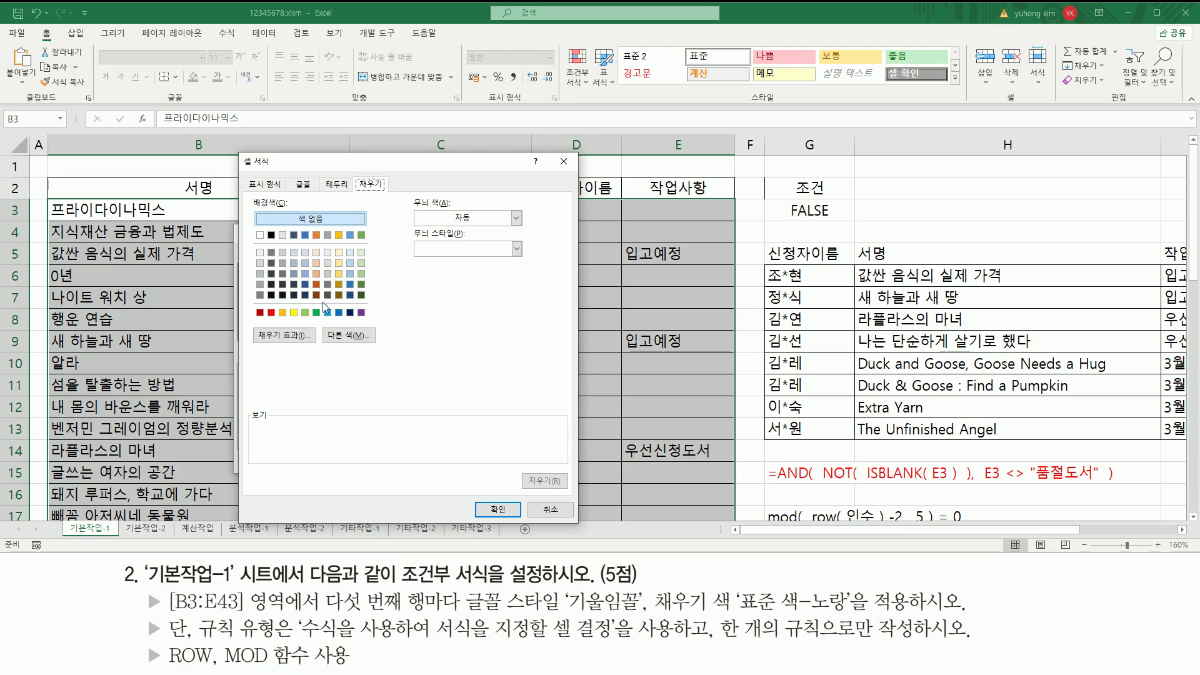
- Look up which standard color is named 노랑 (yellow) using the pattern color palette, without choosing a pattern color
mouse_move(410, 192)
left_mouse_down()
mouse_move(461, 231)
mouse_move(527, 230)
left_mouse_up()
key("Escape")
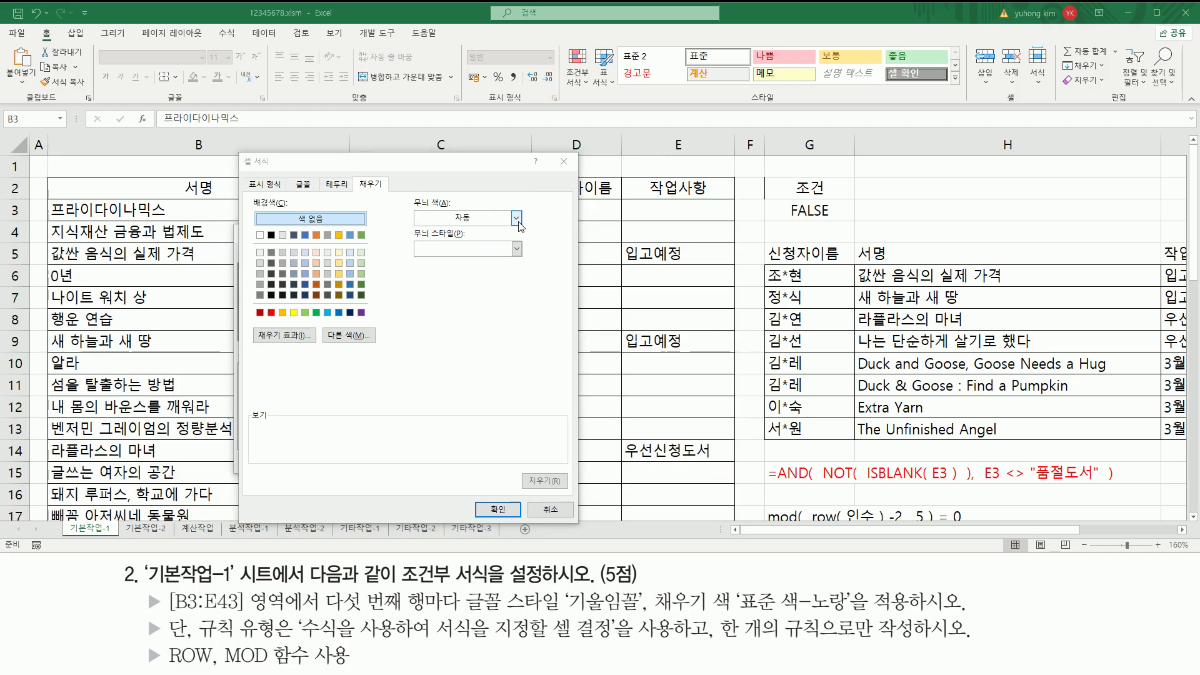
left_click(518, 220)
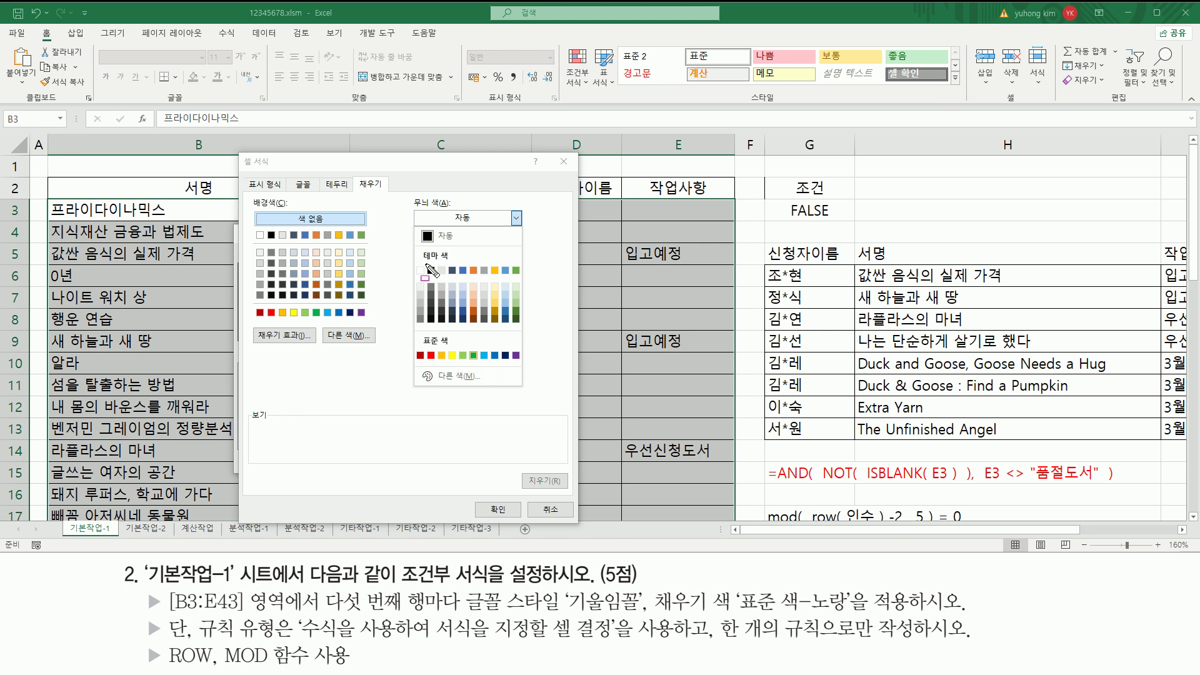
mouse_move(410, 255)
left_mouse_down()
mouse_move(509, 356)
mouse_move(532, 363)
left_mouse_up()
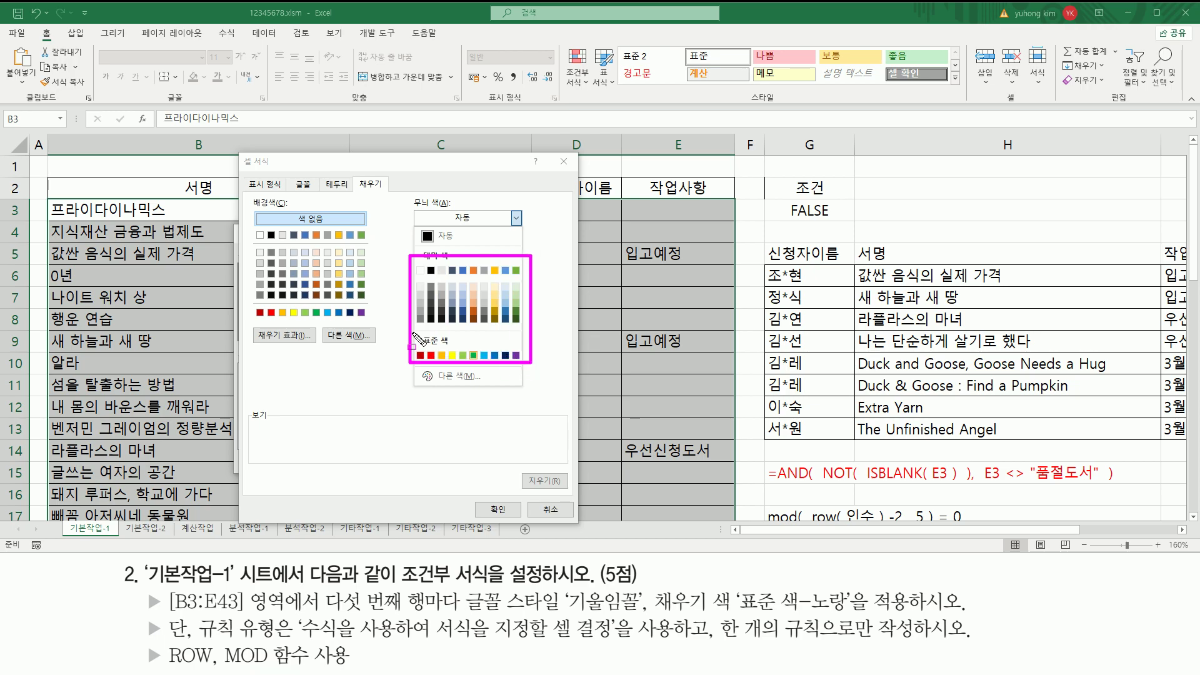
mouse_move(251, 226)
left_mouse_down()
mouse_move(251, 283)
mouse_move(377, 330)
left_mouse_up()
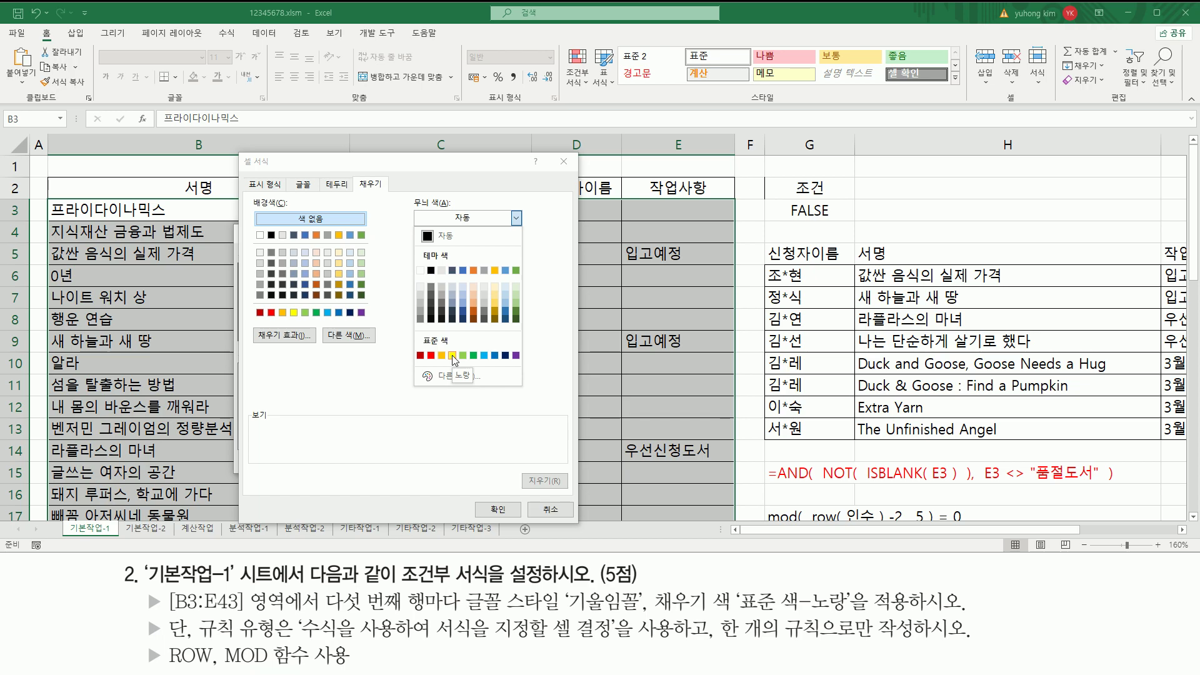
left_click(343, 375)
- Set the background color to standard yellow (노랑) and apply the finished formatting rule to the selected range B3:E43
left_click(294, 314)
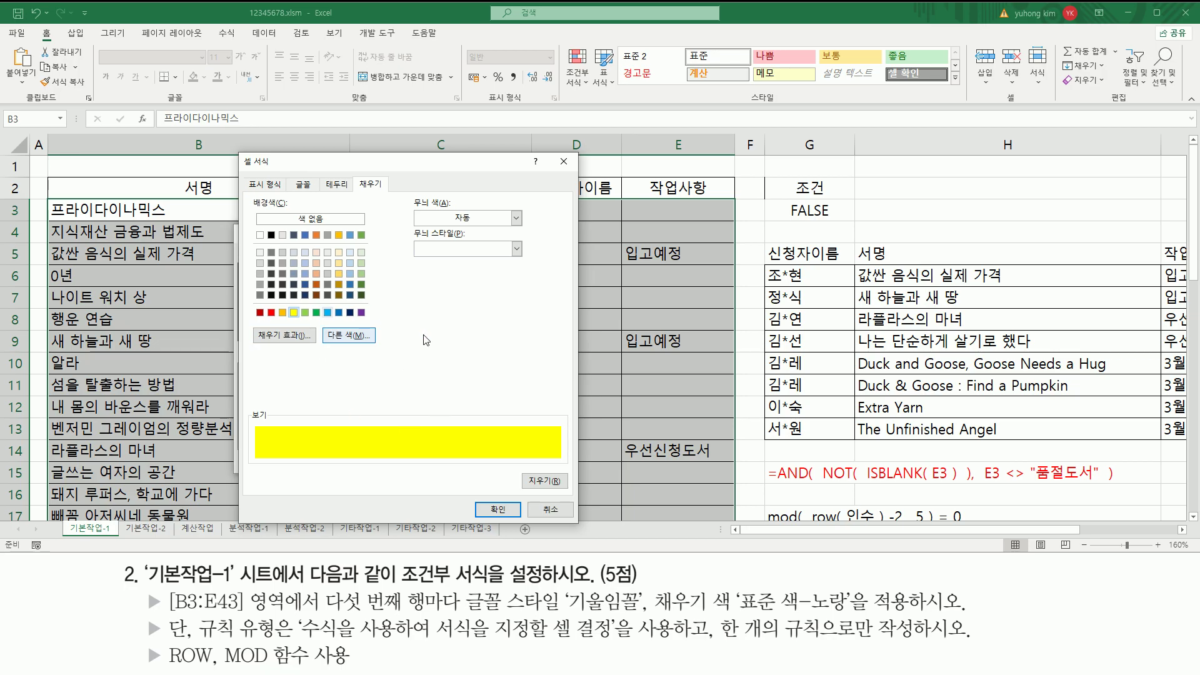
left_click(506, 511)
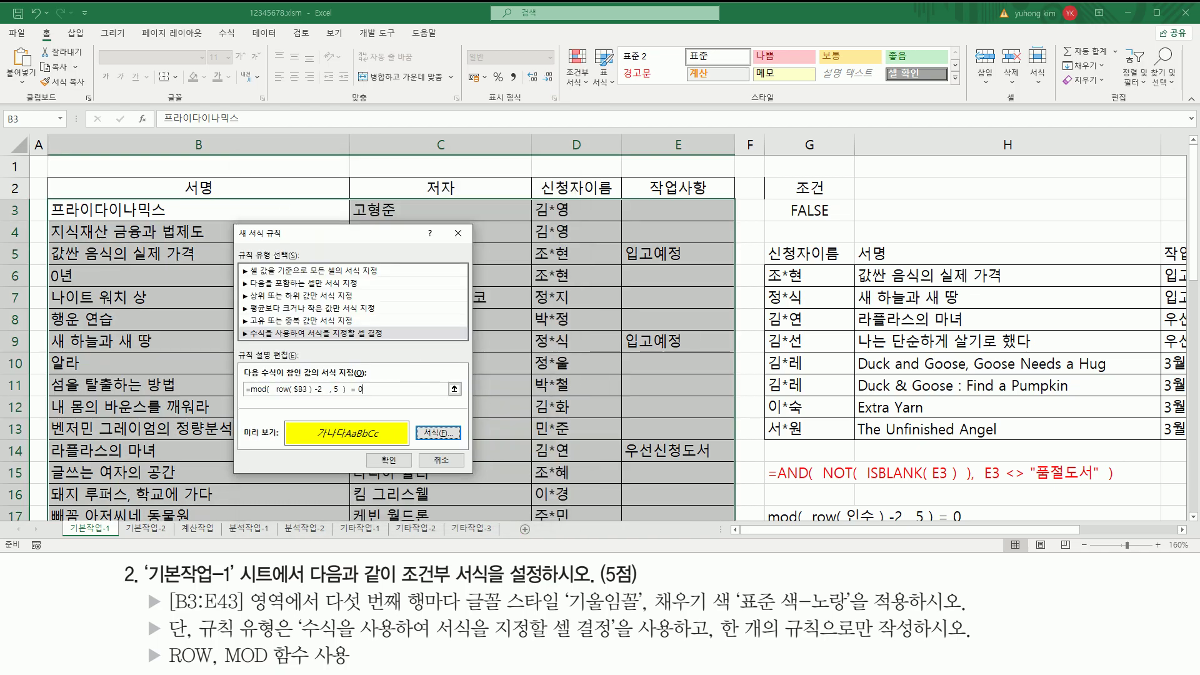
left_click_drag(237, 398, 388, 398)
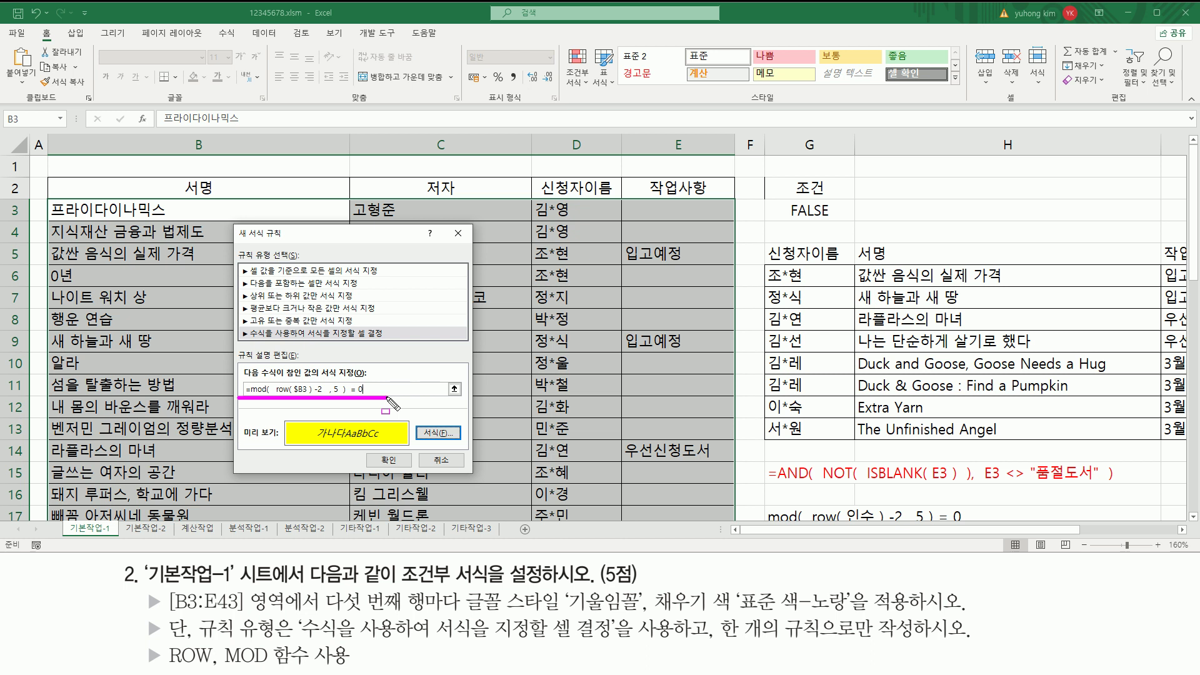
left_click_drag(285, 421, 411, 446)
left_click_drag(237, 438, 277, 439)
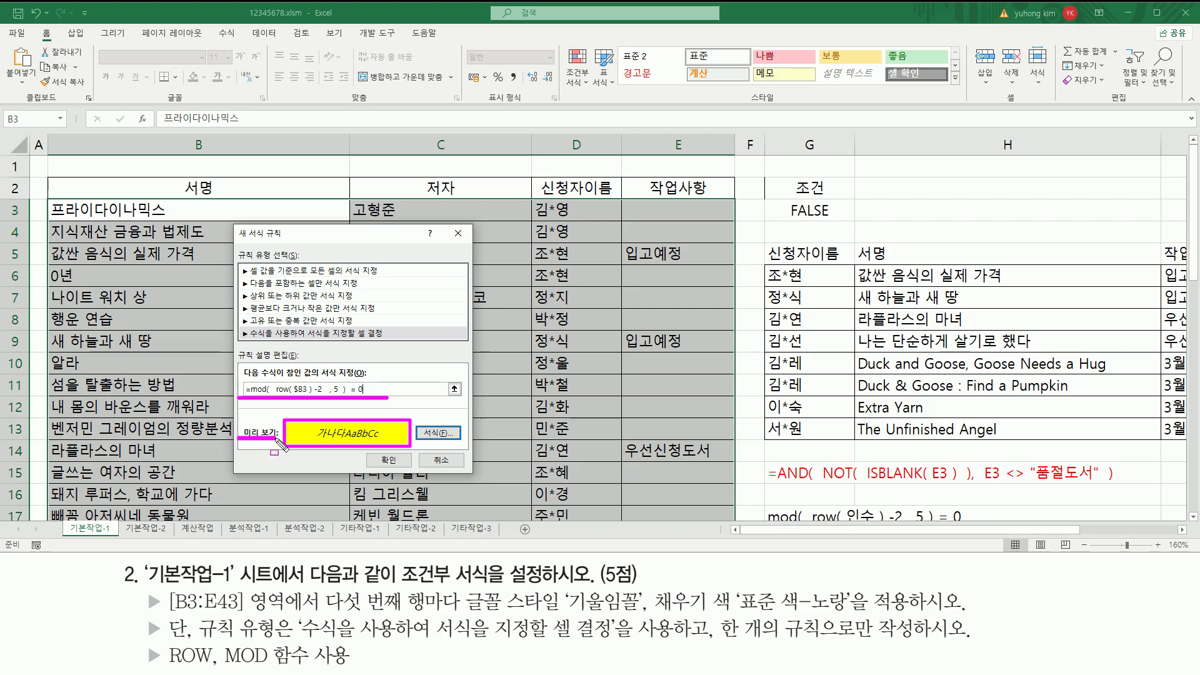
key("Escape")
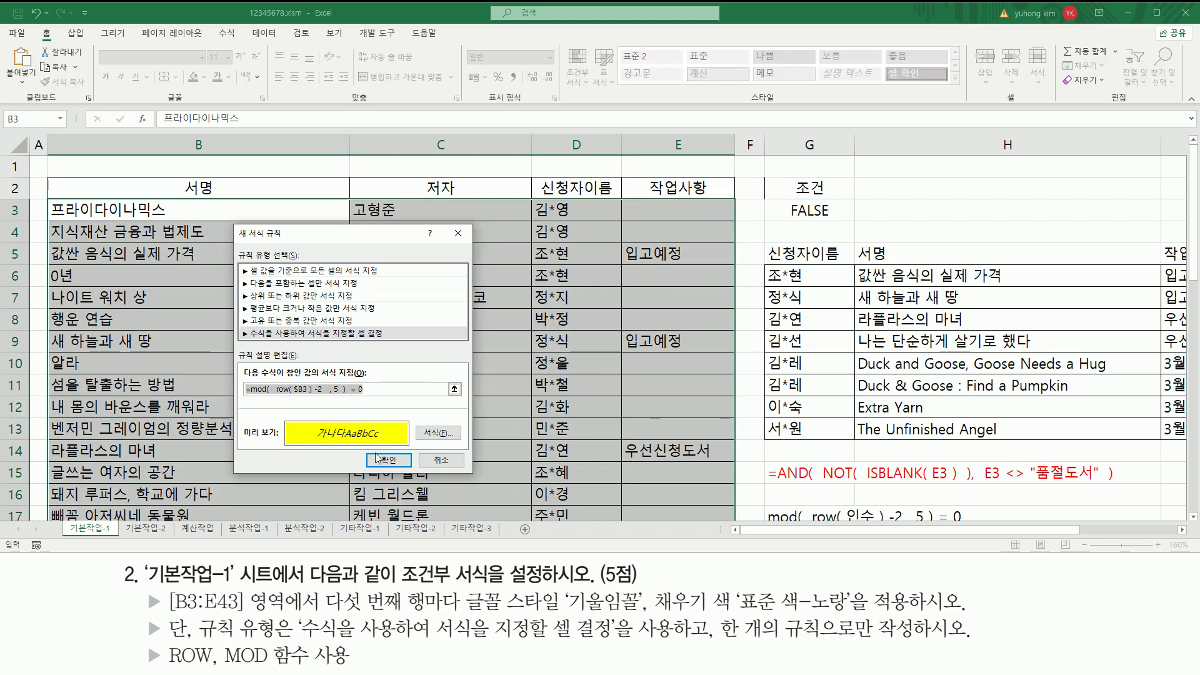
left_click_drag(367, 449, 411, 468)
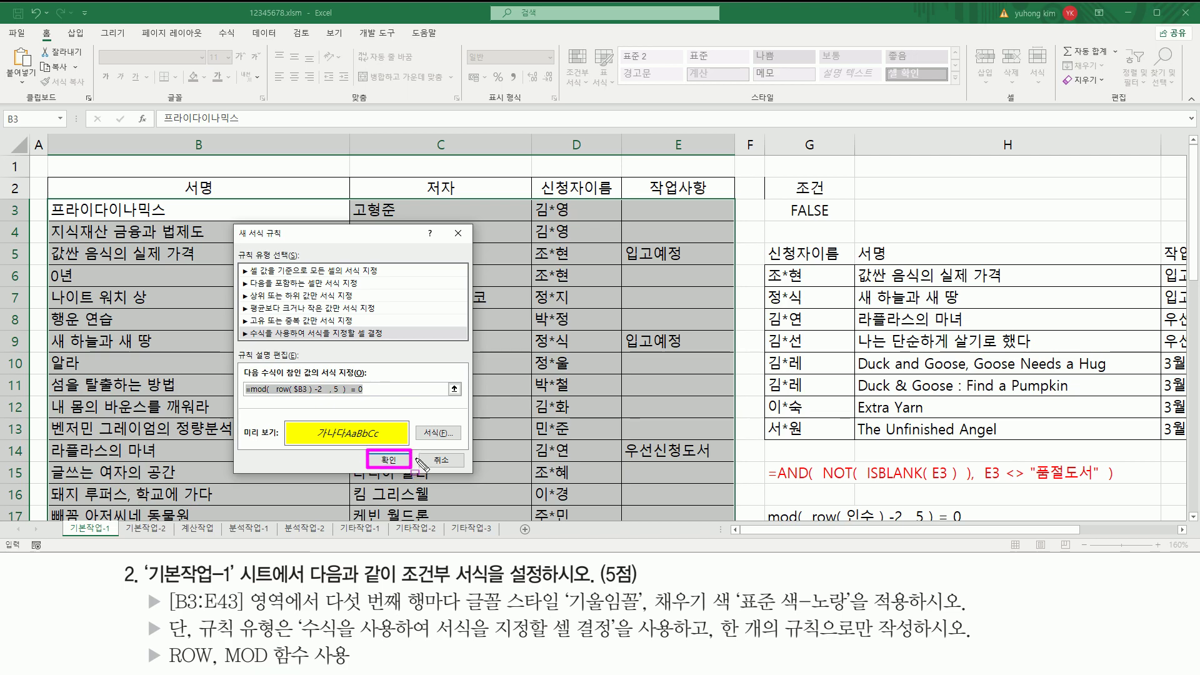
key("Escape")
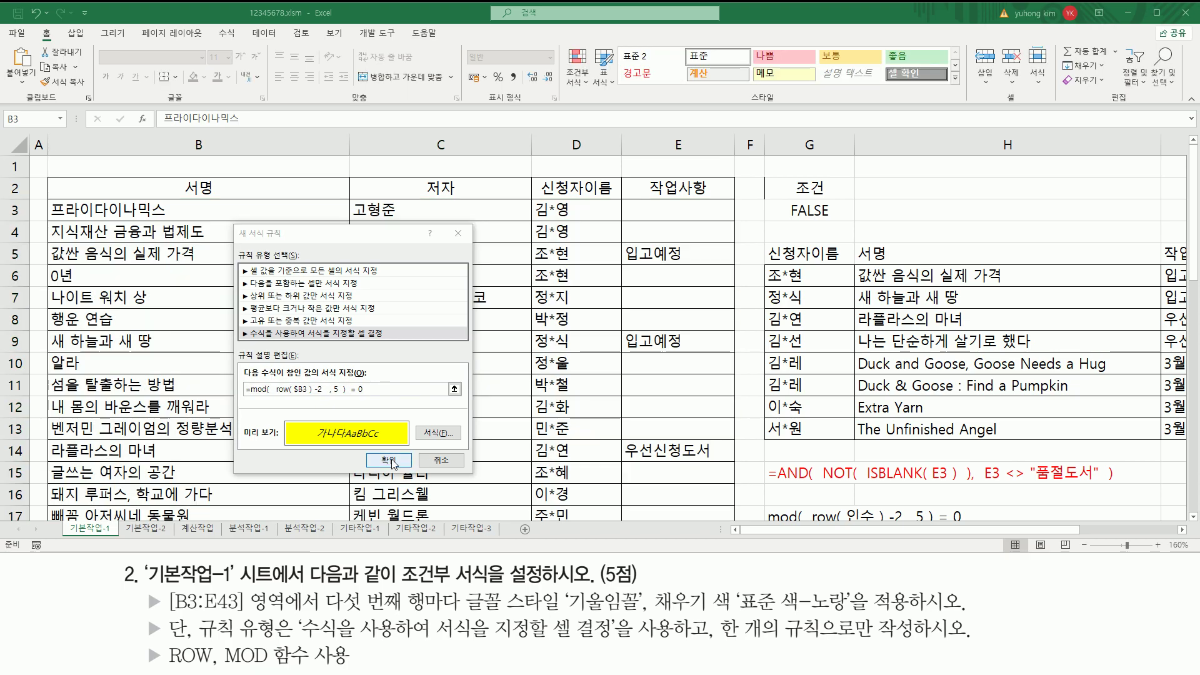
left_click(389, 460)
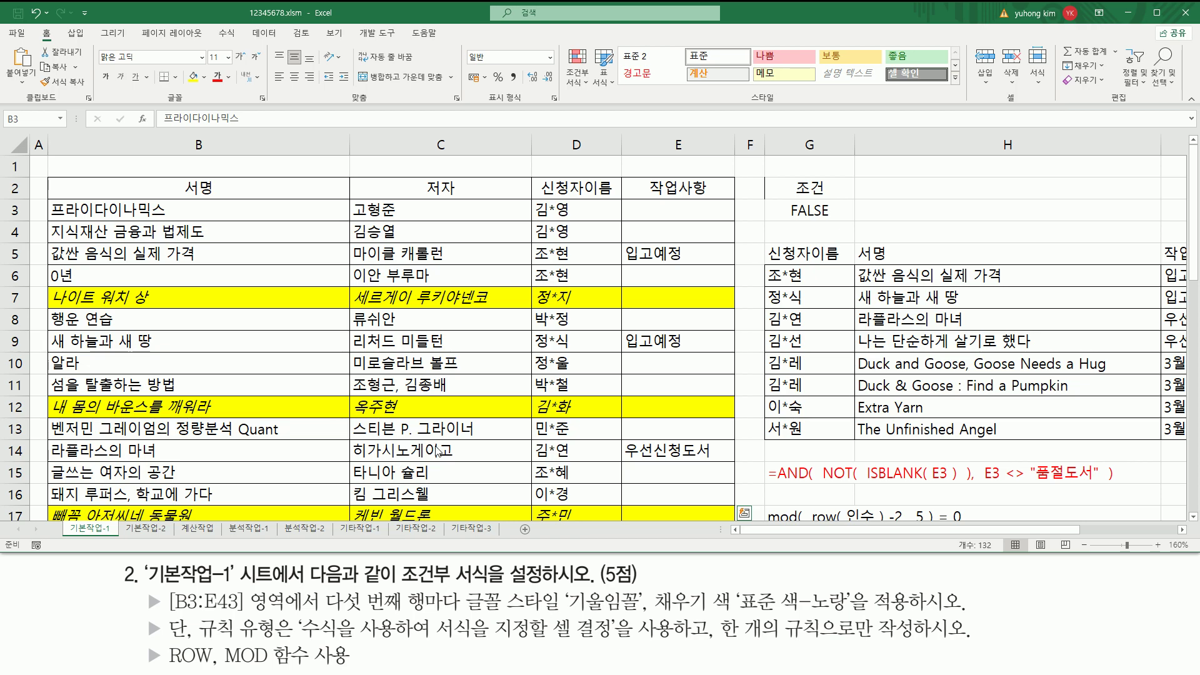
- Look through the book table on 기본작업-1 and check that every fifth row from row 3 has the italic yellow formatting
scroll(436, 450, "down", 8)
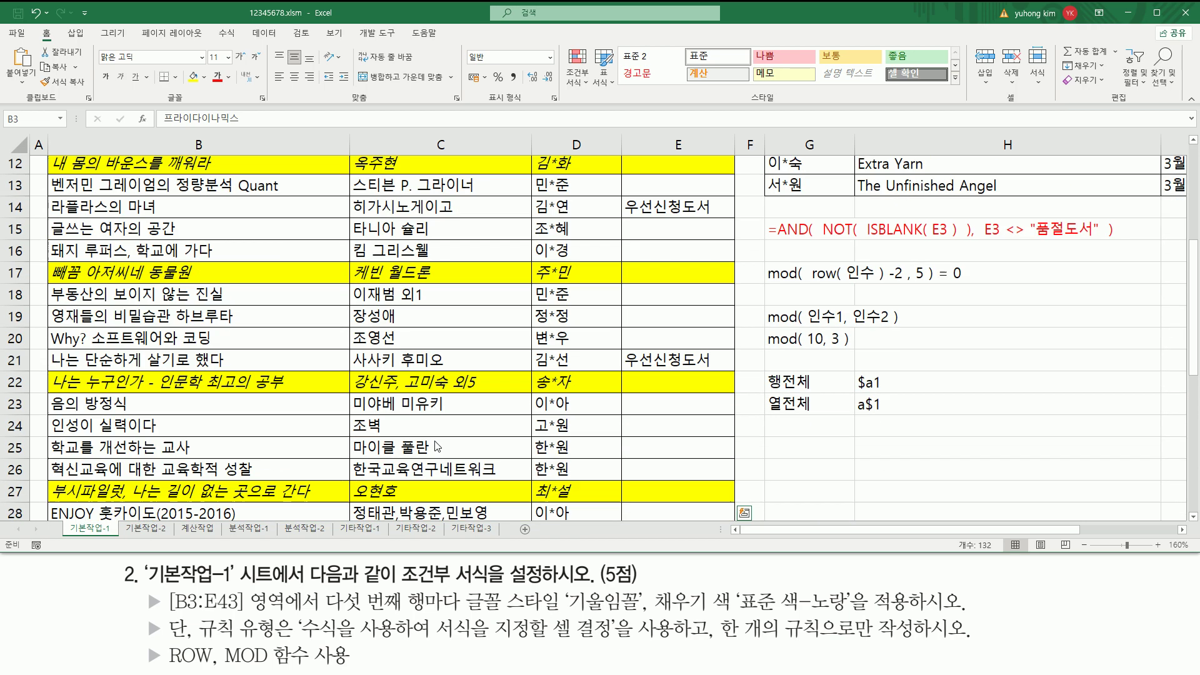
scroll(436, 441, "down", 4)
scroll(431, 438, "up", 8)
scroll(430, 438, "up", 4)
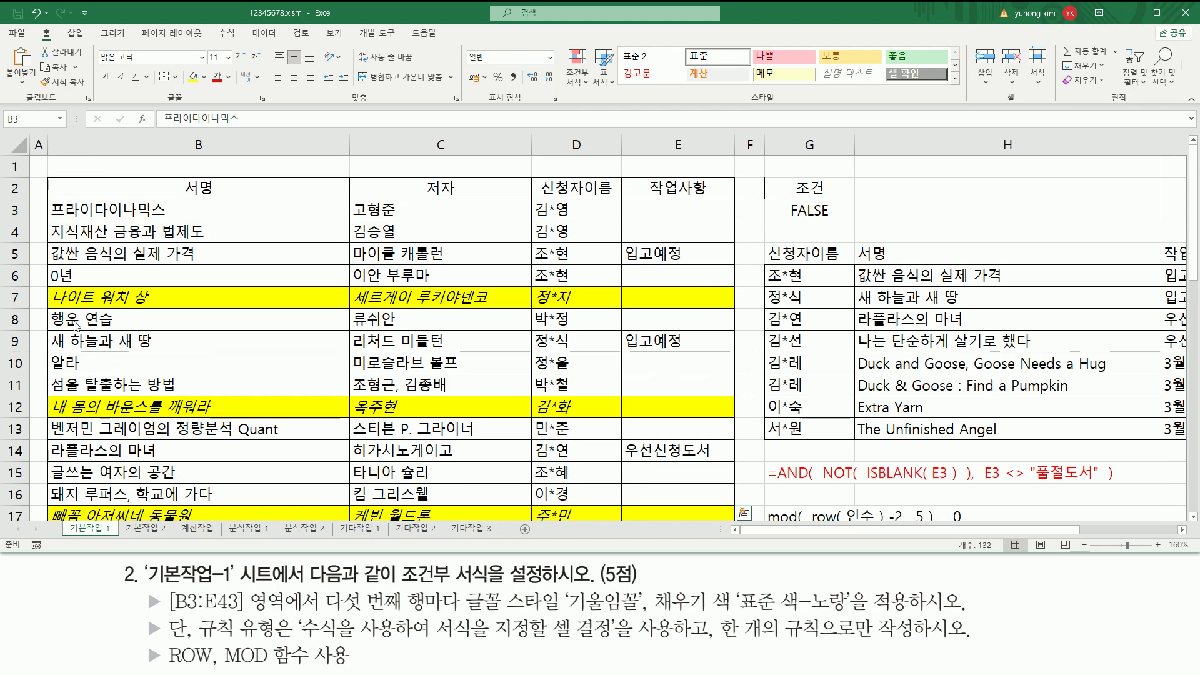
left_click_drag(50, 204, 740, 522)
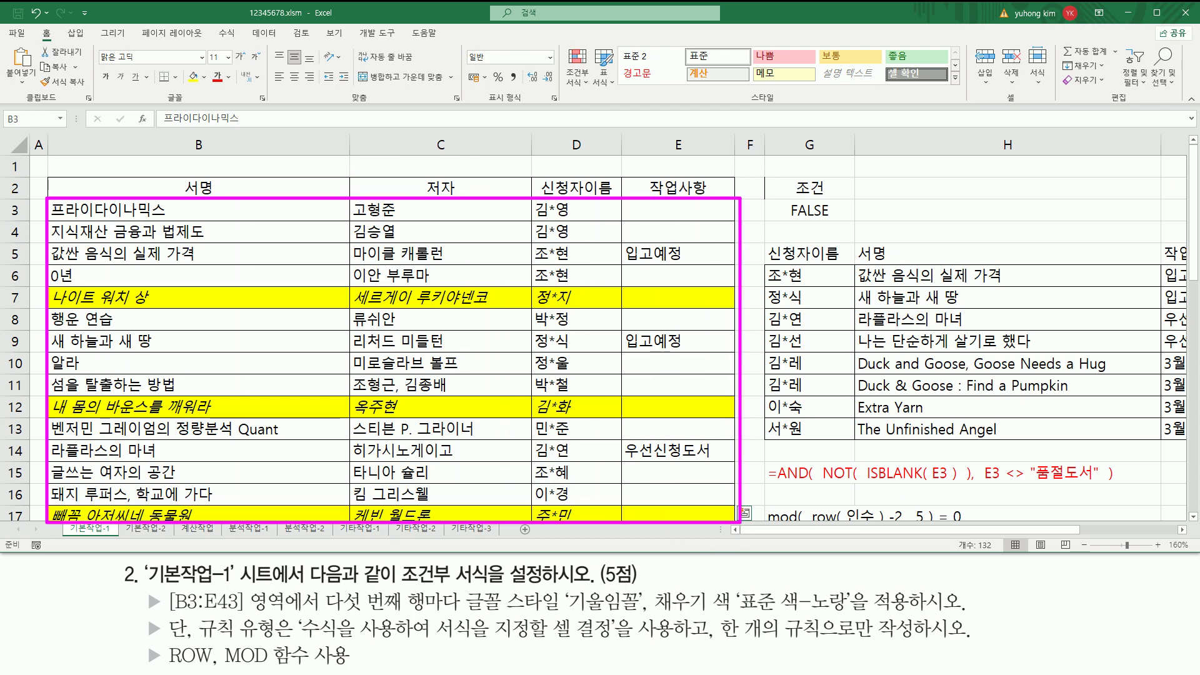
mouse_move(38, 205)
left_mouse_down()
mouse_move(34, 413)
mouse_move(45, 414)
mouse_move(34, 437)
left_mouse_up()
mouse_move(40, 423)
left_mouse_down()
mouse_move(32, 460)
mouse_move(50, 459)
mouse_move(33, 481)
left_mouse_up()
mouse_move(36, 464)
left_mouse_down()
mouse_move(32, 504)
mouse_move(49, 500)
mouse_move(39, 527)
left_mouse_up()
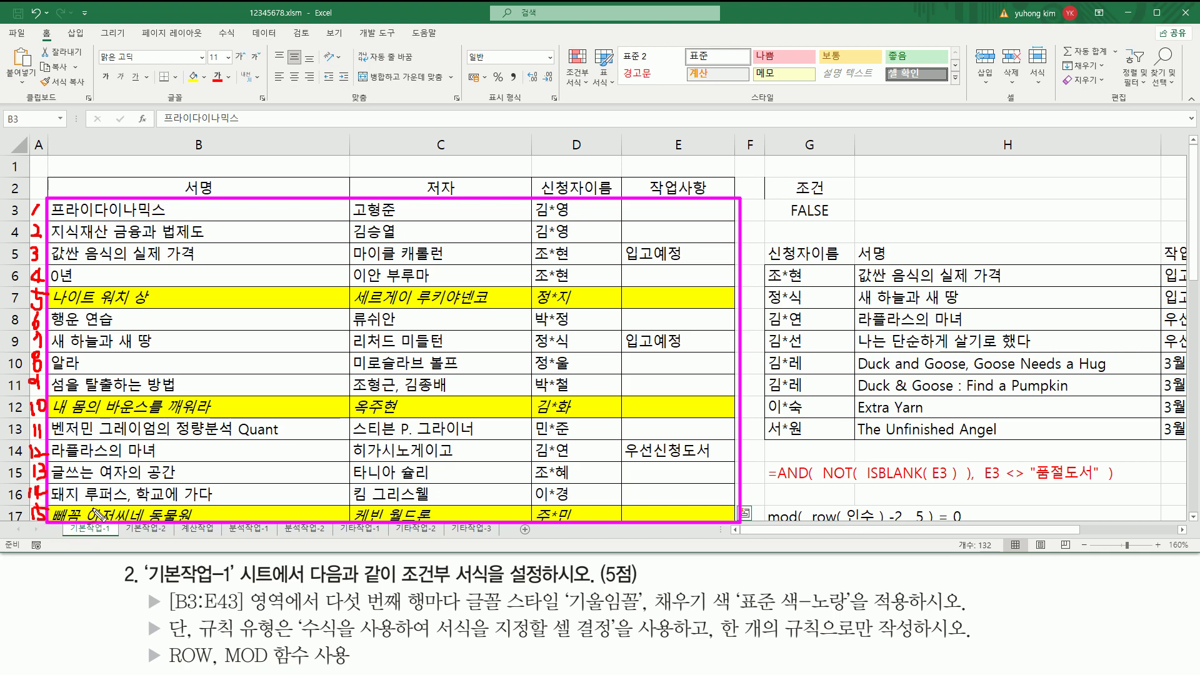
left_click_drag(322, 609, 478, 617)
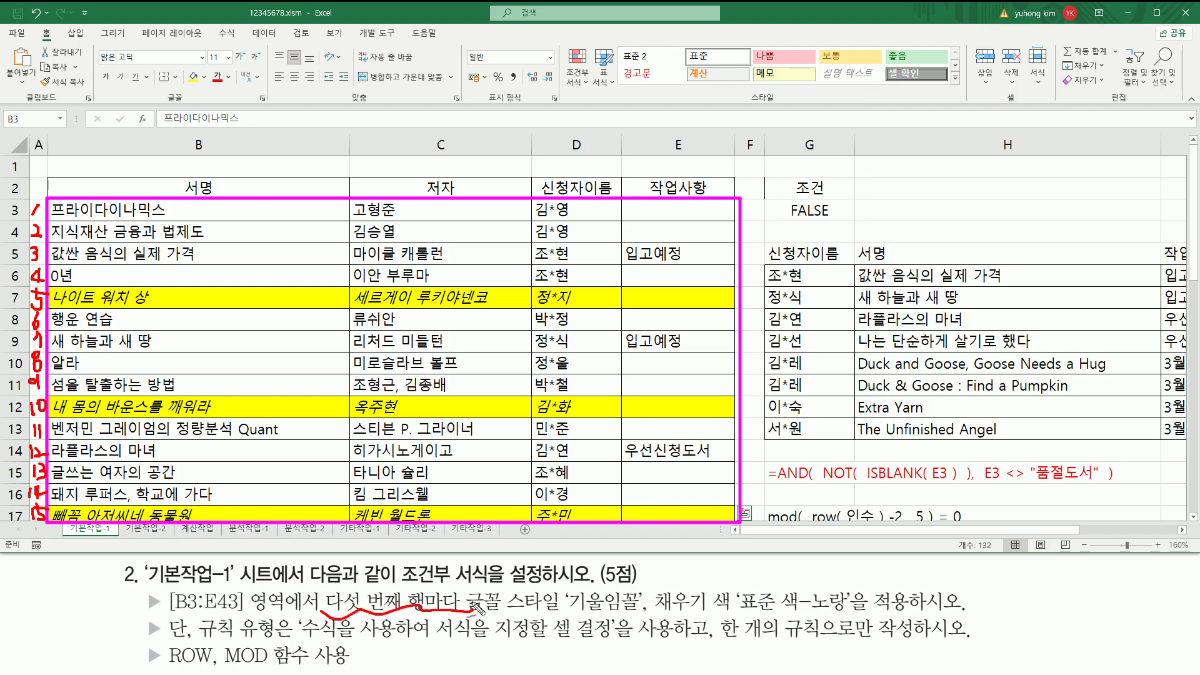
left_click_drag(473, 389, 481, 386)
key("Escape")
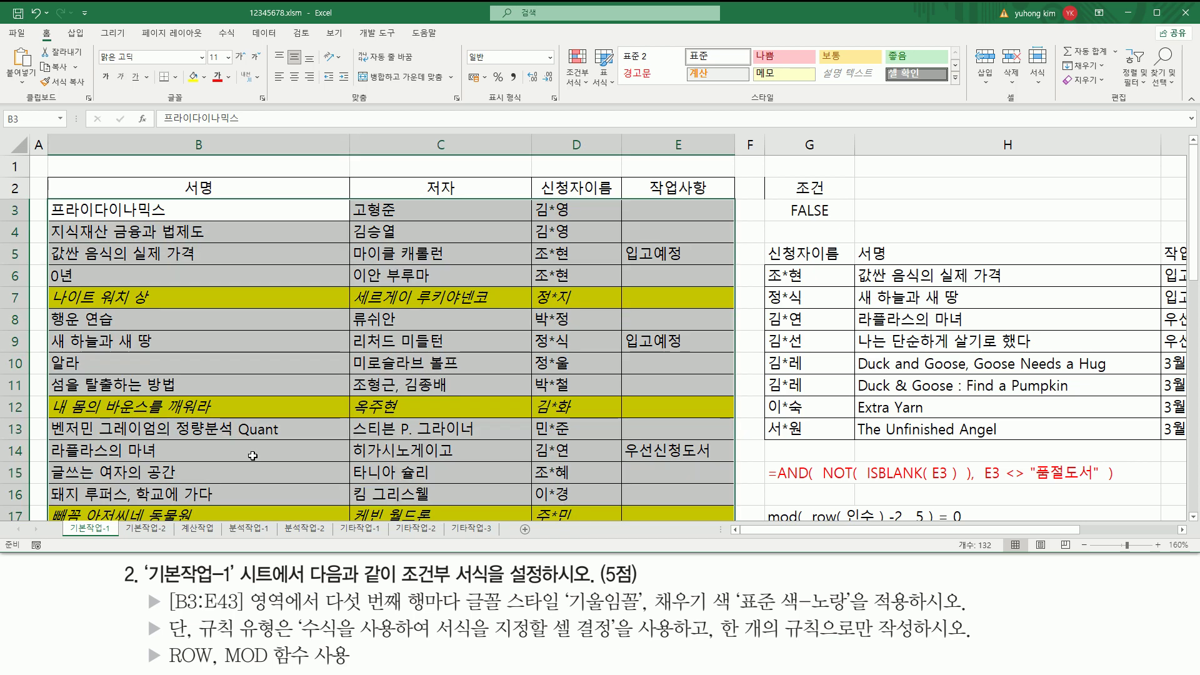
scroll(245, 447, "down", 2)
scroll(245, 447, "down", 4)
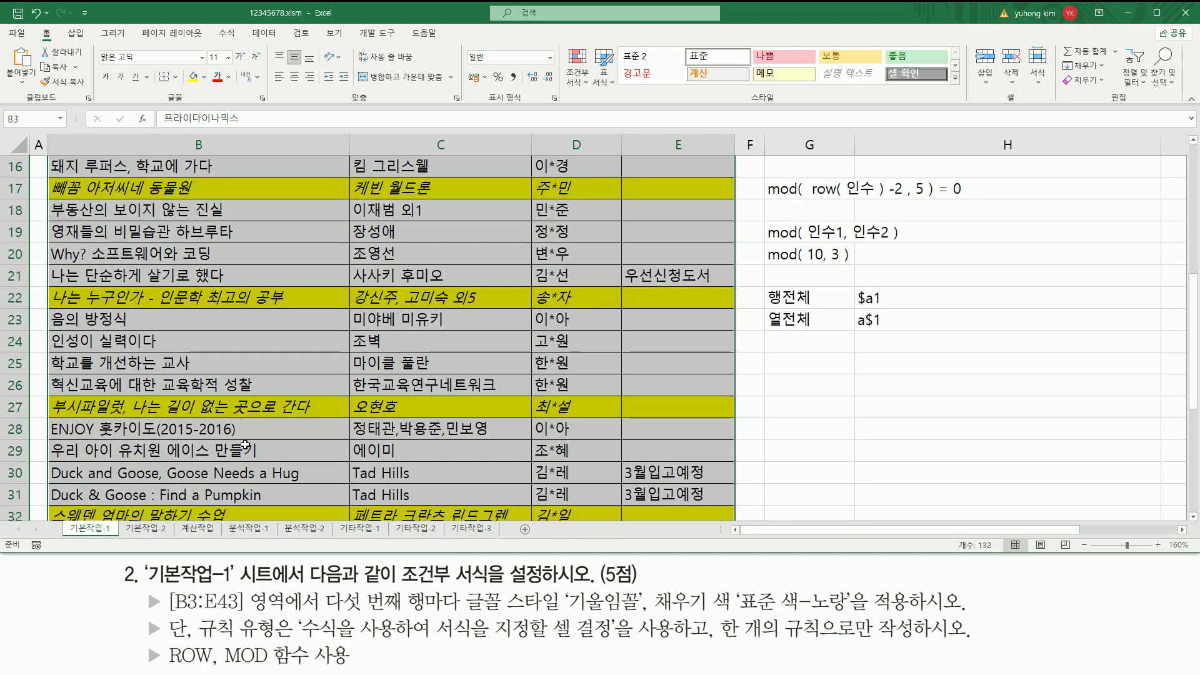
scroll(235, 412, "down", 1)
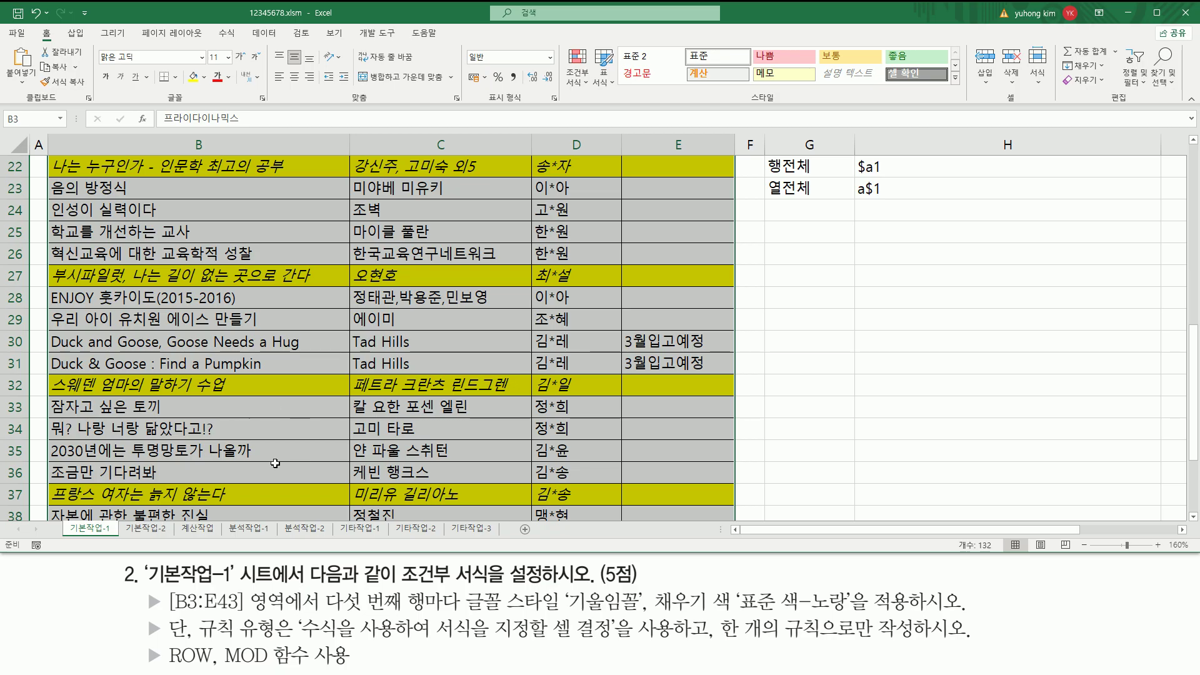
scroll(233, 445, "down", 3)
scroll(692, 339, "up", 7)
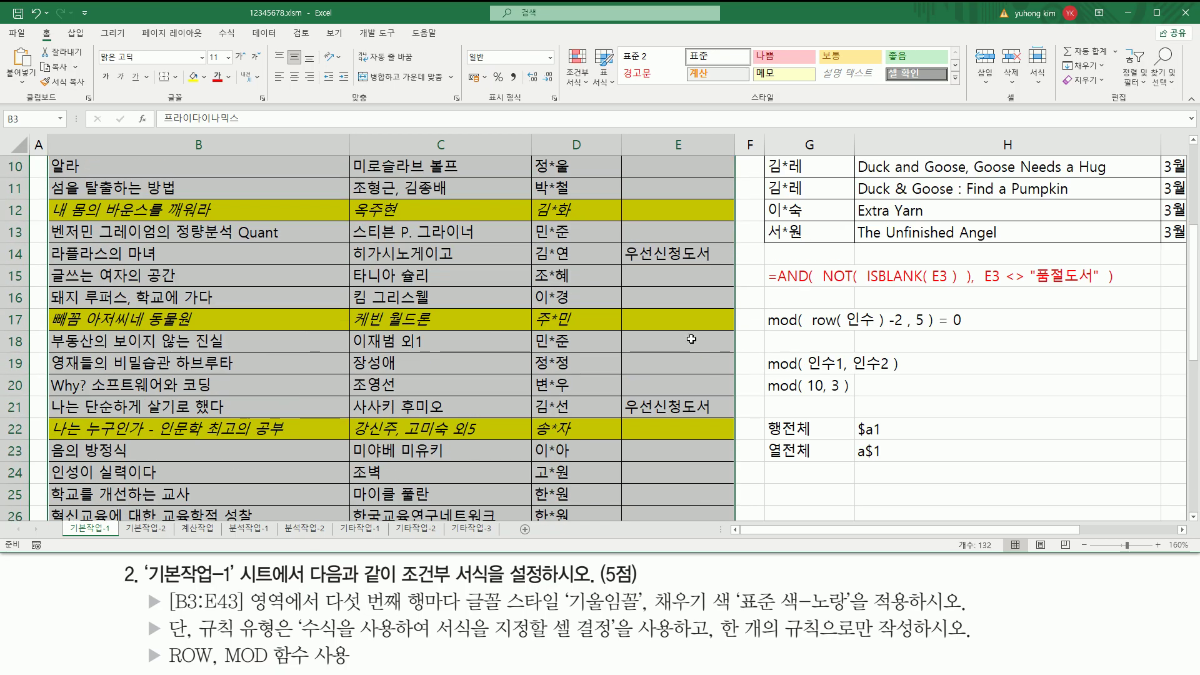
- Enter the rule formula as a text note in cell G25: =mod( row( $B3 ) -2 , 5 ) = 0
left_click(792, 493)
type("=mod( row( $B3 ) -2 , 5 ) = 0")
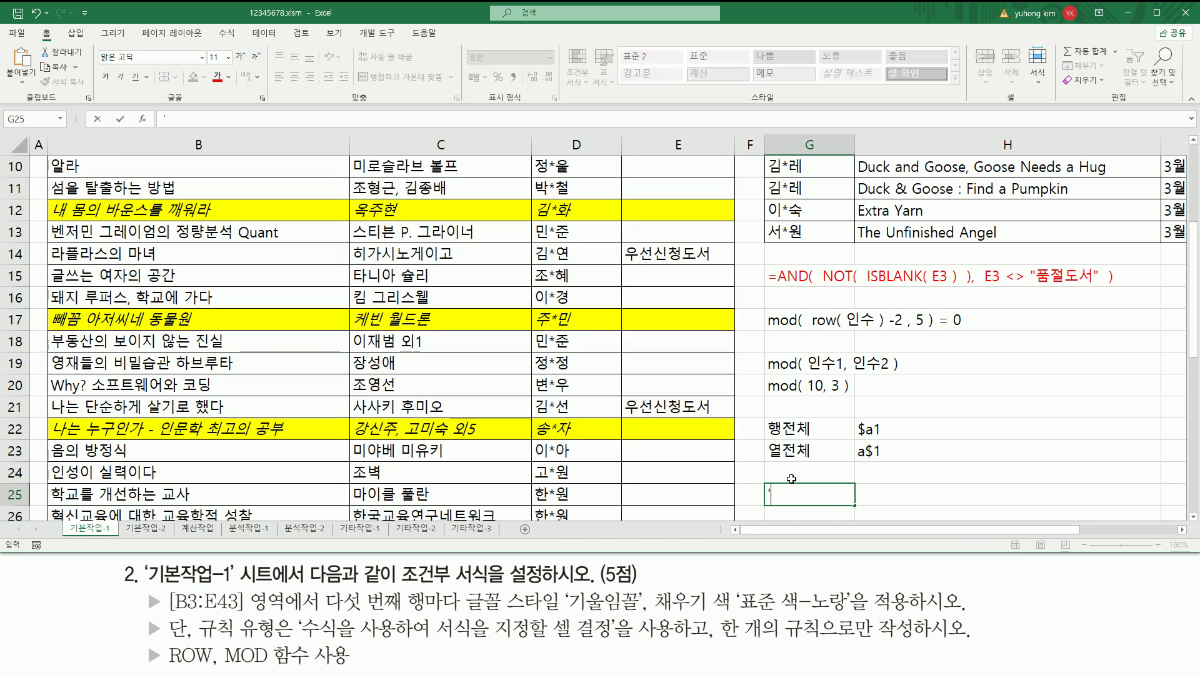
key("Return")
left_click(1084, 361)
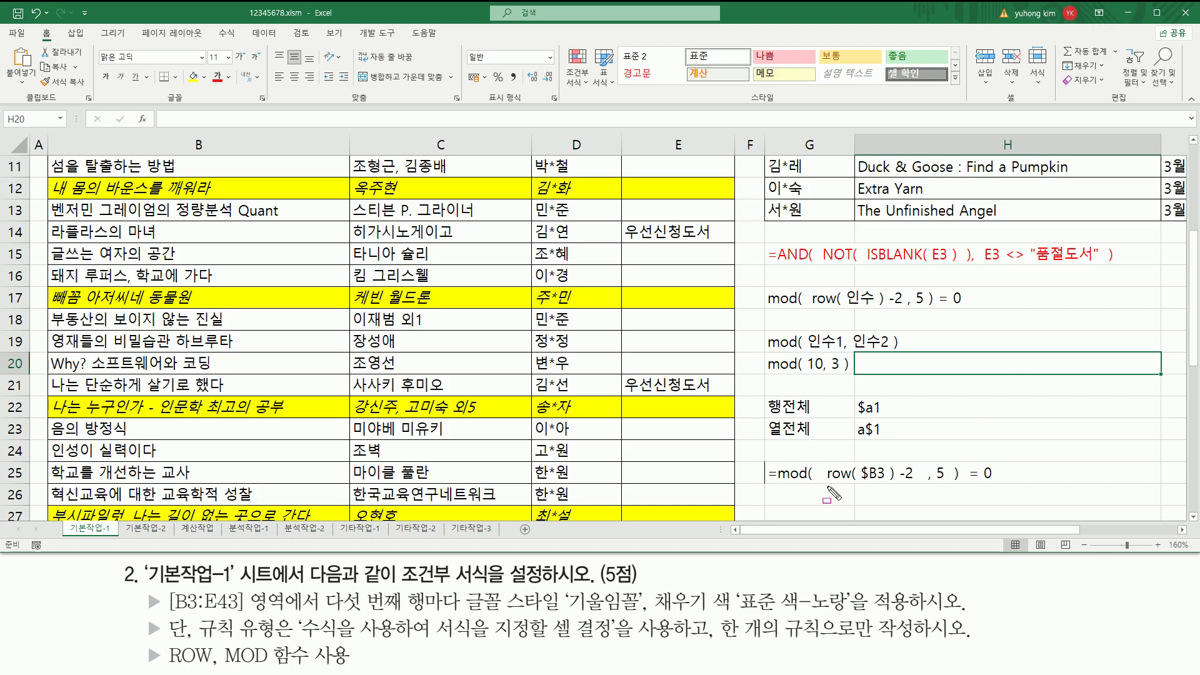
mouse_move(823, 485)
left_mouse_down()
mouse_move(891, 486)
mouse_move(896, 462)
left_mouse_up()
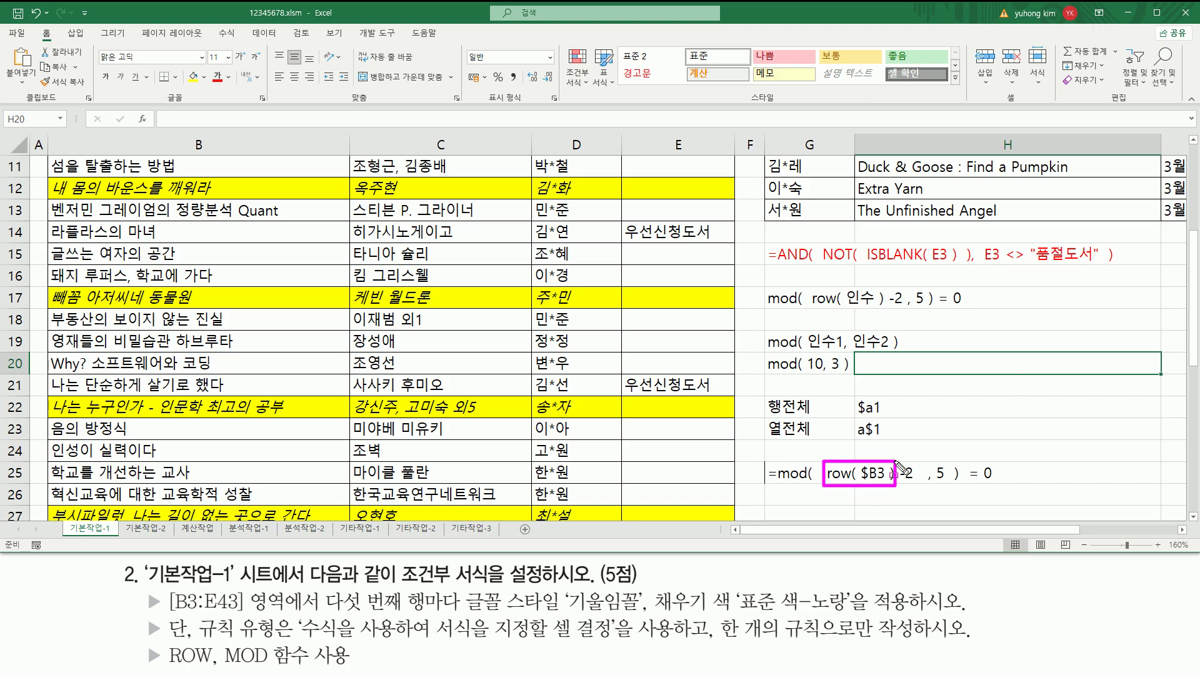
left_click_drag(897, 463, 919, 466)
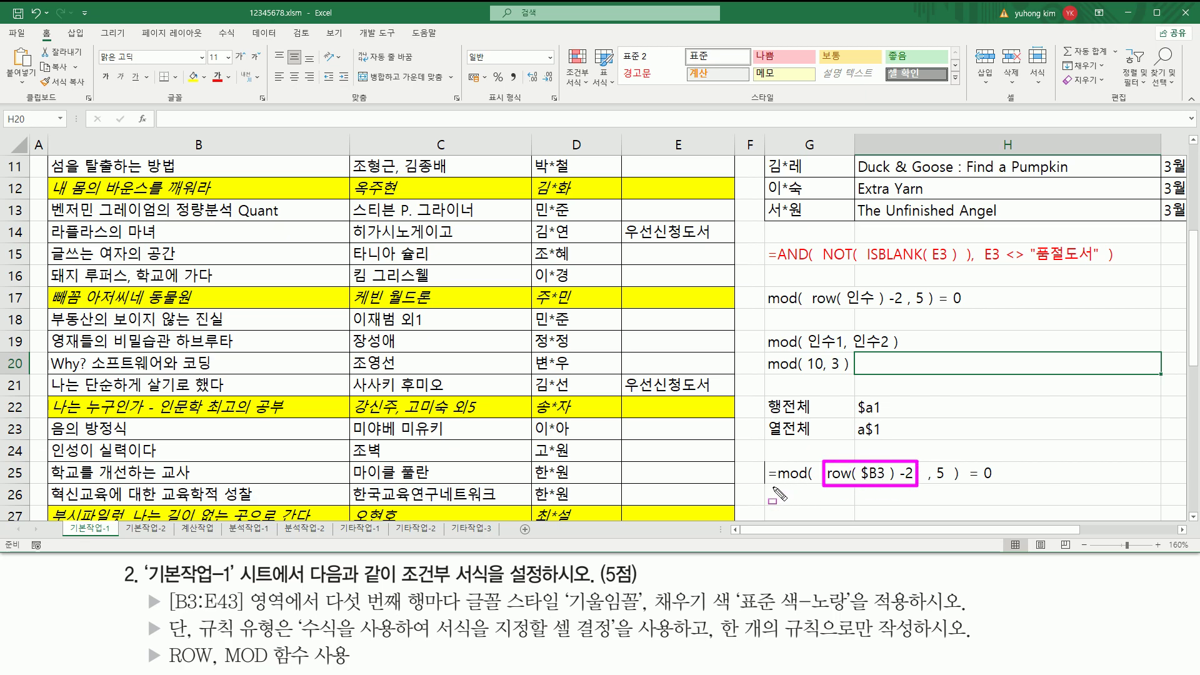
mouse_move(773, 490)
left_mouse_down()
mouse_move(966, 490)
mouse_move(963, 455)
mouse_move(994, 483)
left_mouse_up()
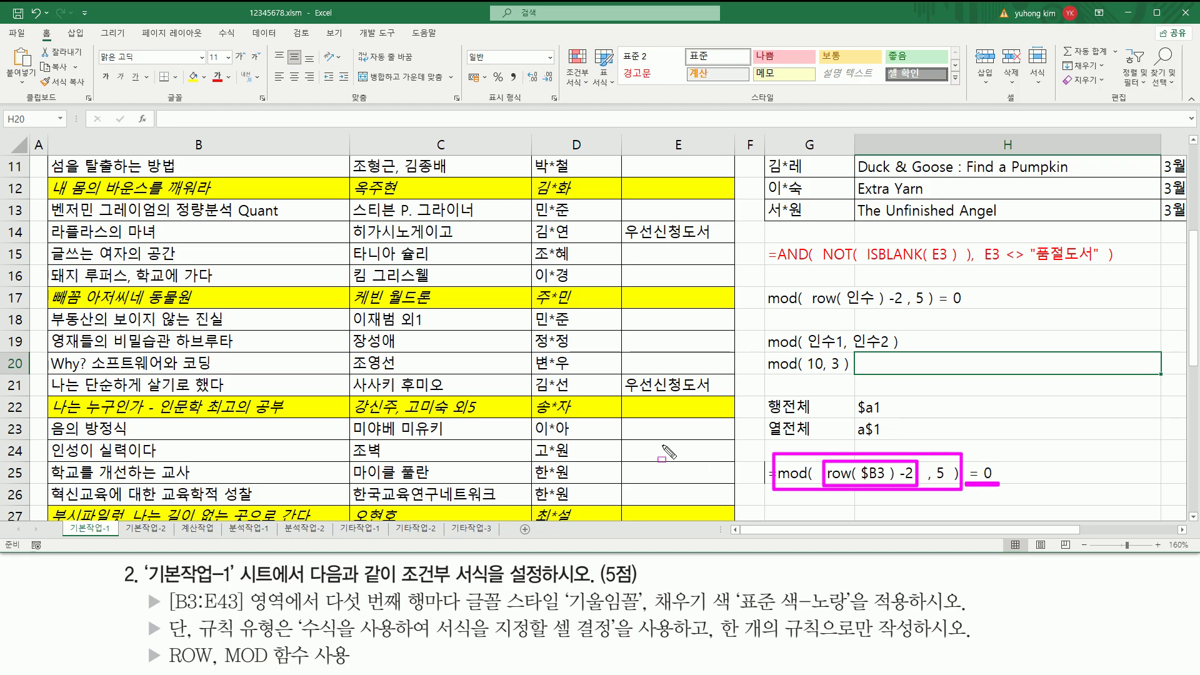
key("Escape")
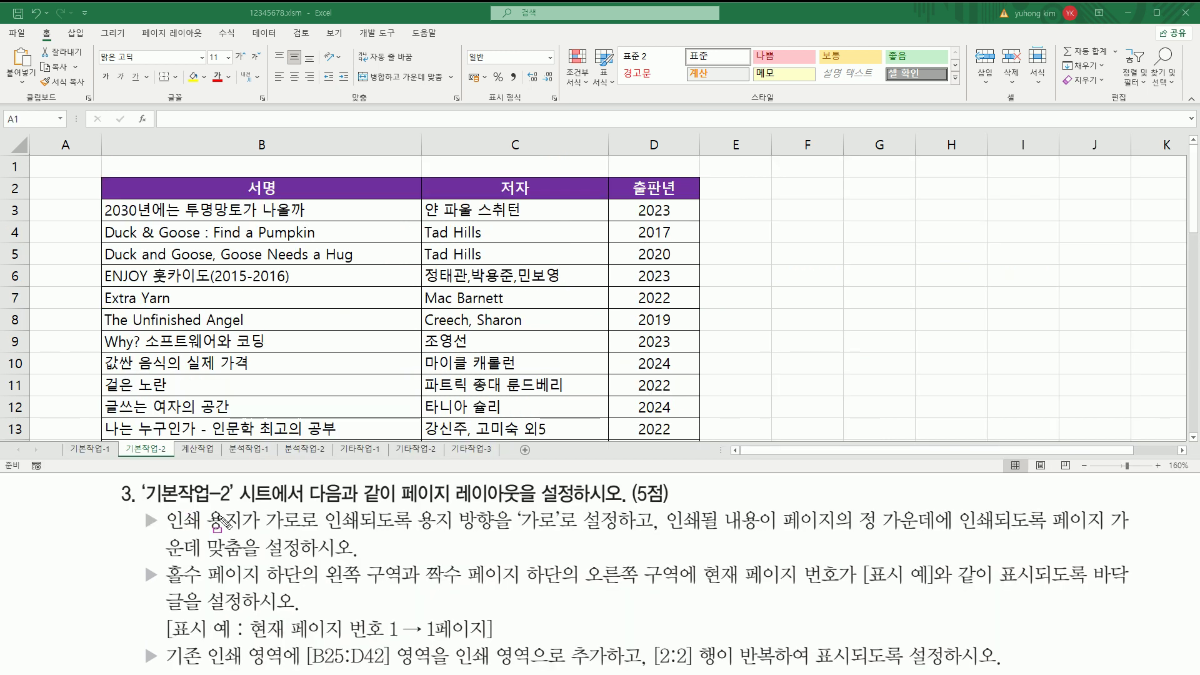
- Look through the book table on 기본작업-2 that needs its page layout configured
left_click_drag(146, 508, 232, 507)
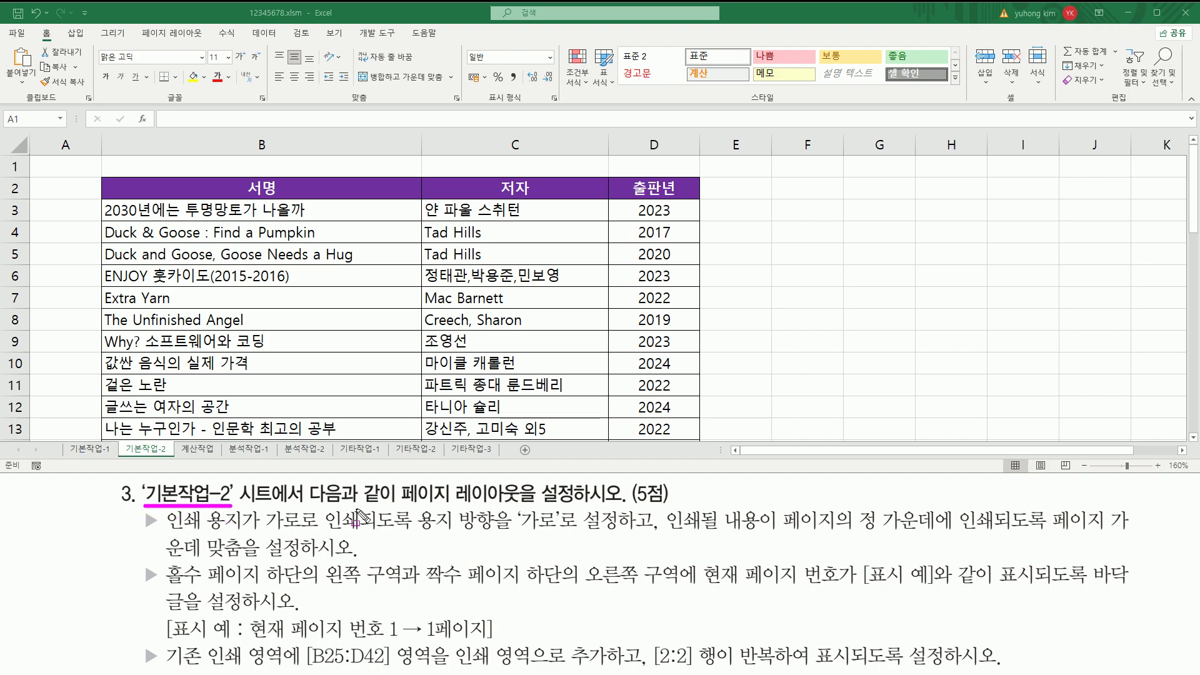
mouse_move(397, 480)
left_mouse_down()
mouse_move(505, 505)
mouse_move(622, 507)
left_mouse_up()
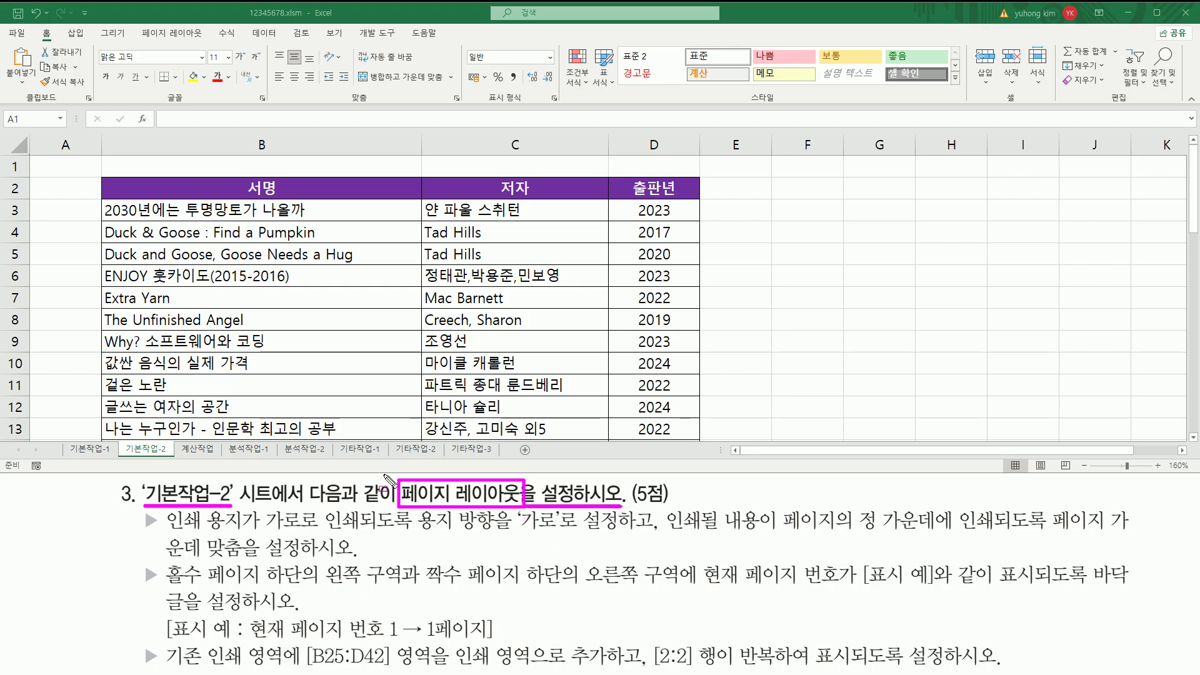
left_click_drag(125, 440, 177, 457)
key("Escape")
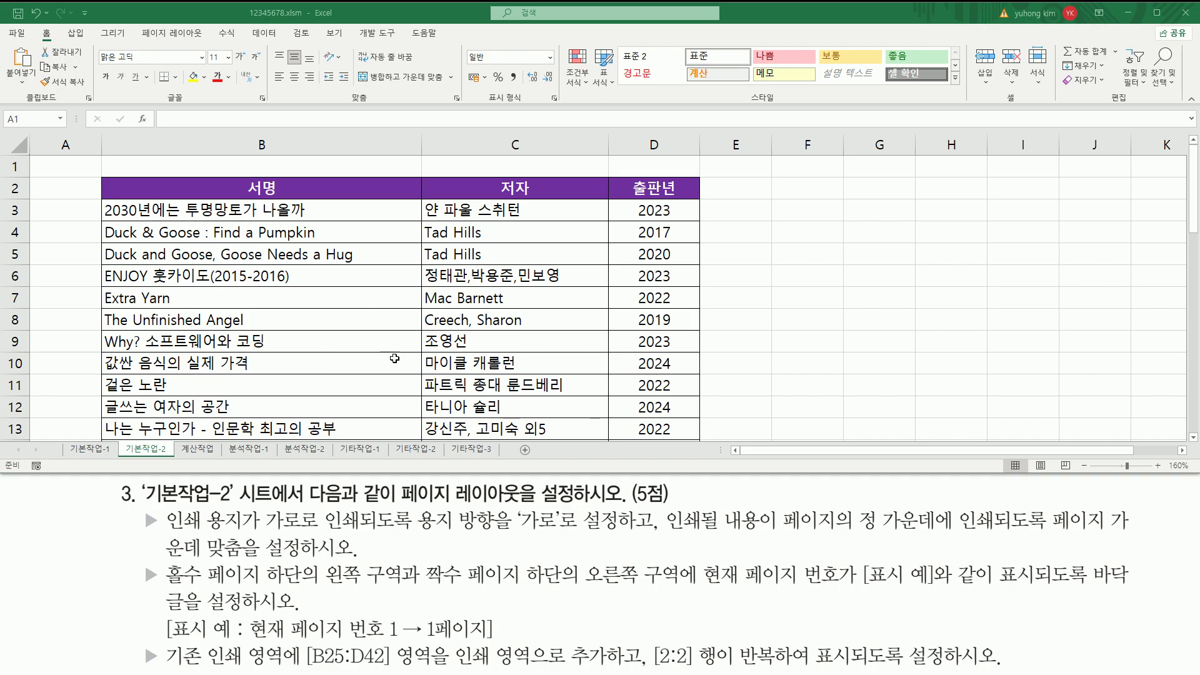
scroll(396, 360, "down", 2)
scroll(396, 360, "down", 10)
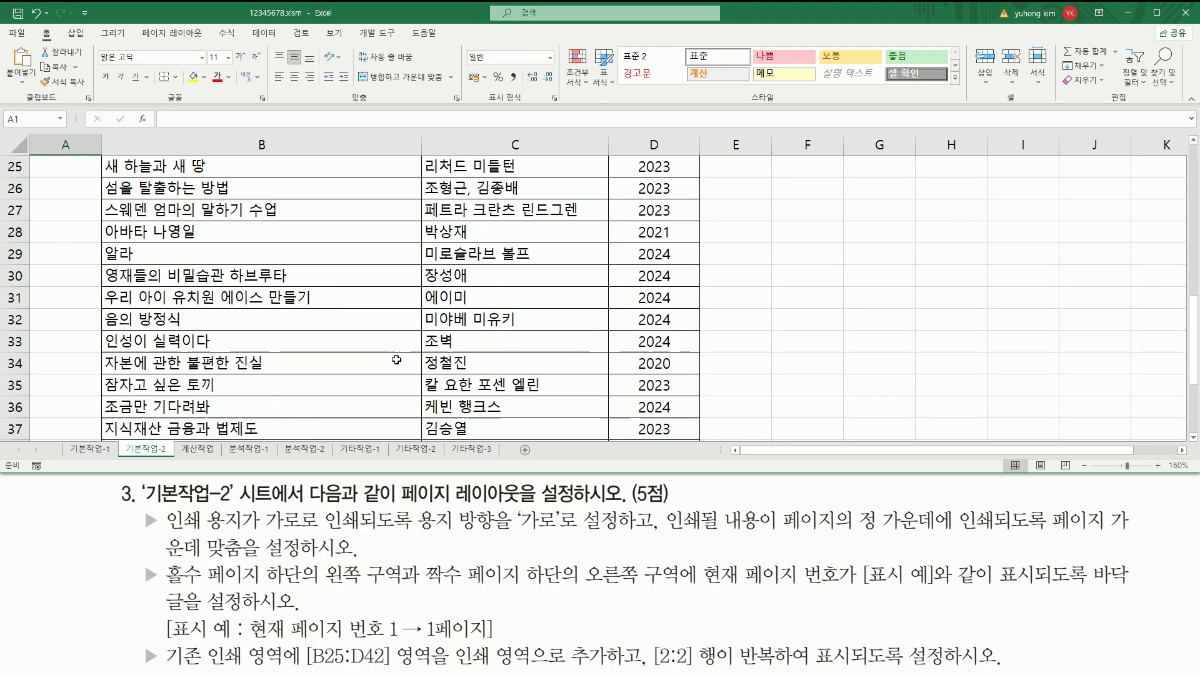
scroll(396, 361, "up", 12)
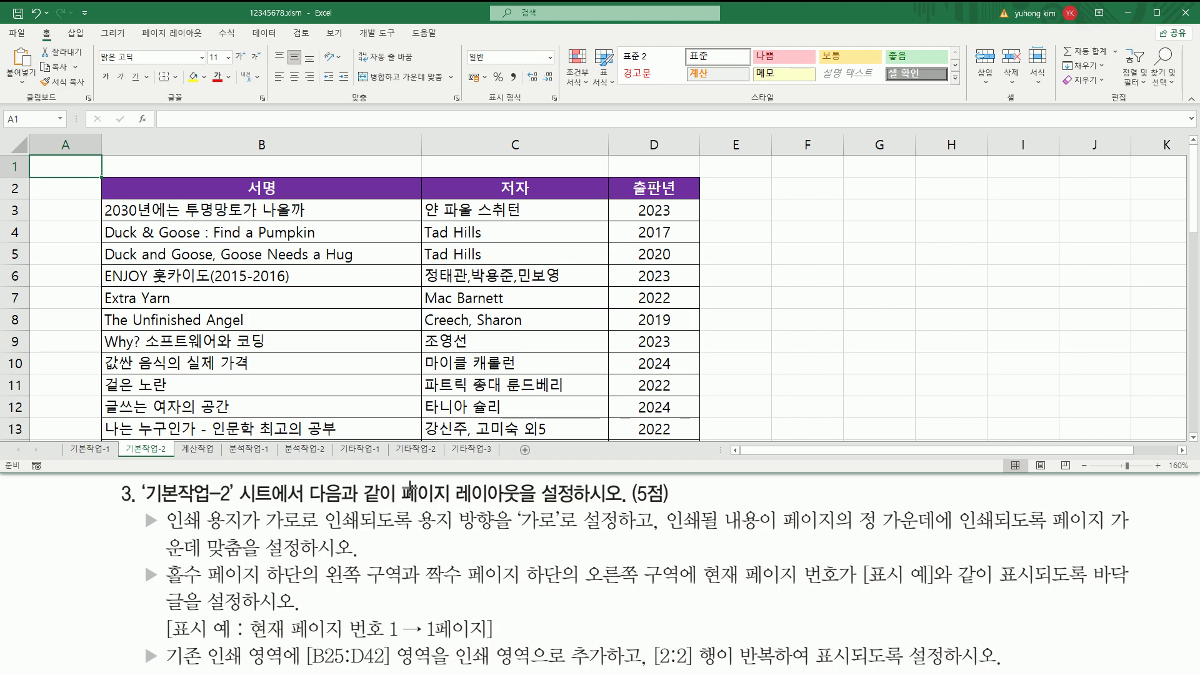
- Open the page setup for 기본작업-2 and set the paper orientation to landscape (가로)
left_click_drag(397, 505, 522, 505)
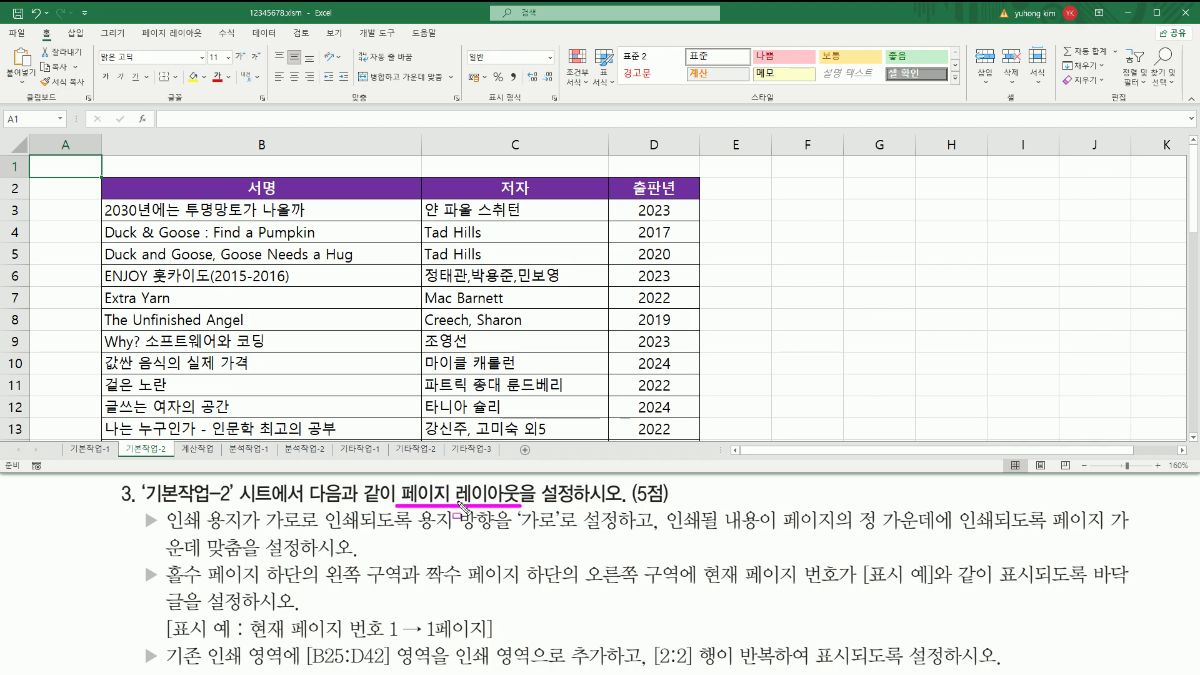
left_click_drag(134, 24, 210, 43)
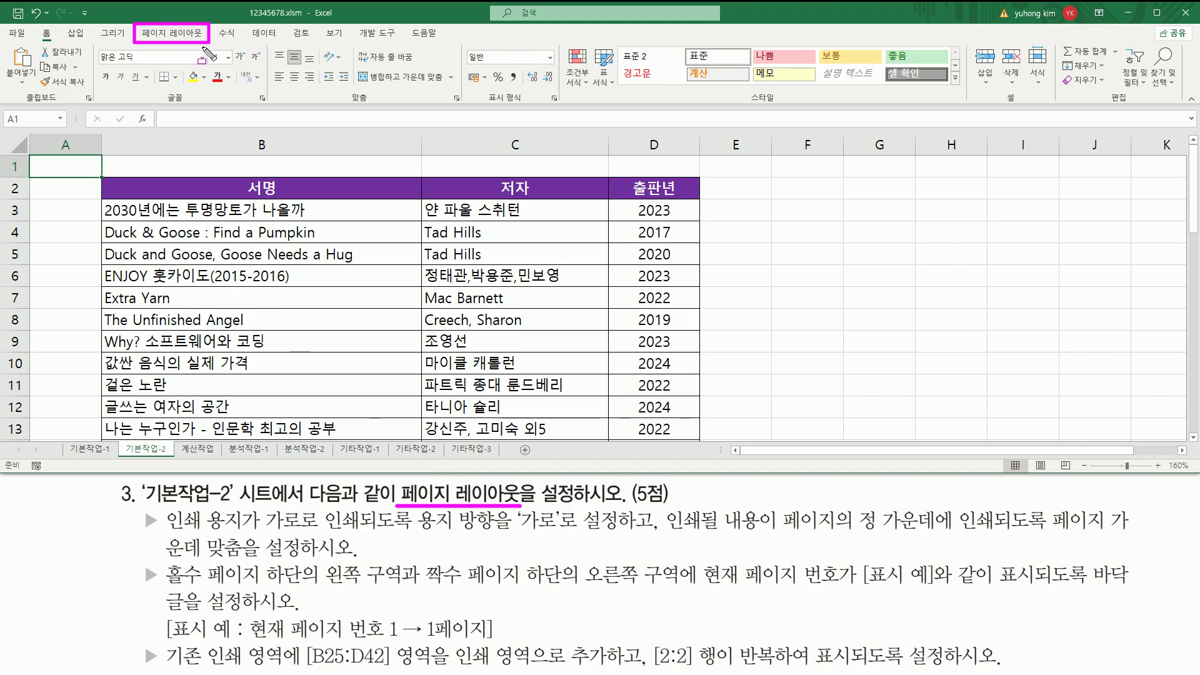
key("Escape")
left_click(180, 34)
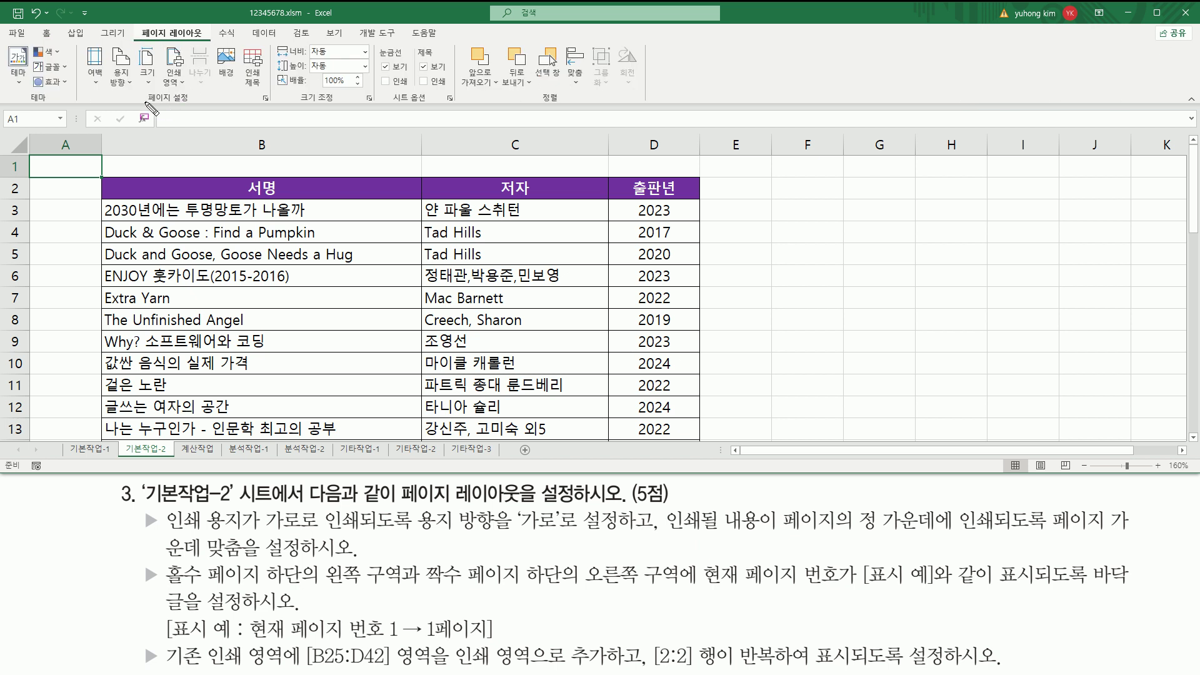
left_click_drag(144, 105, 189, 106)
left_click_drag(257, 90, 273, 107)
left_click(266, 98)
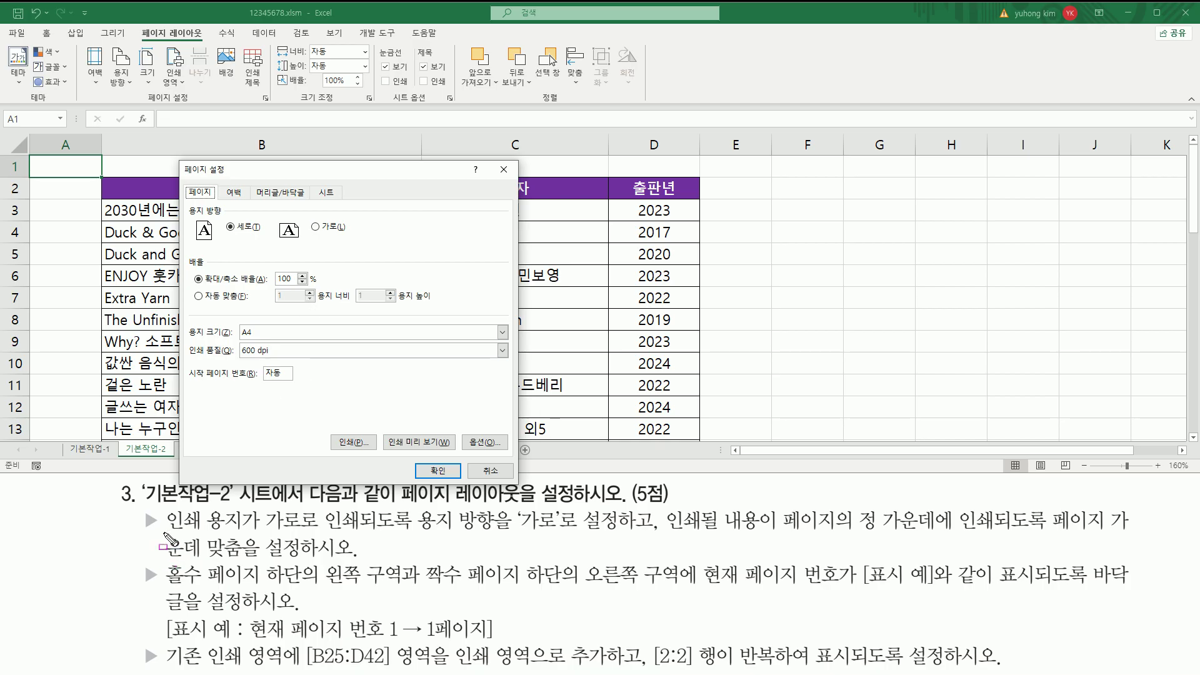
left_click_drag(164, 532, 628, 534)
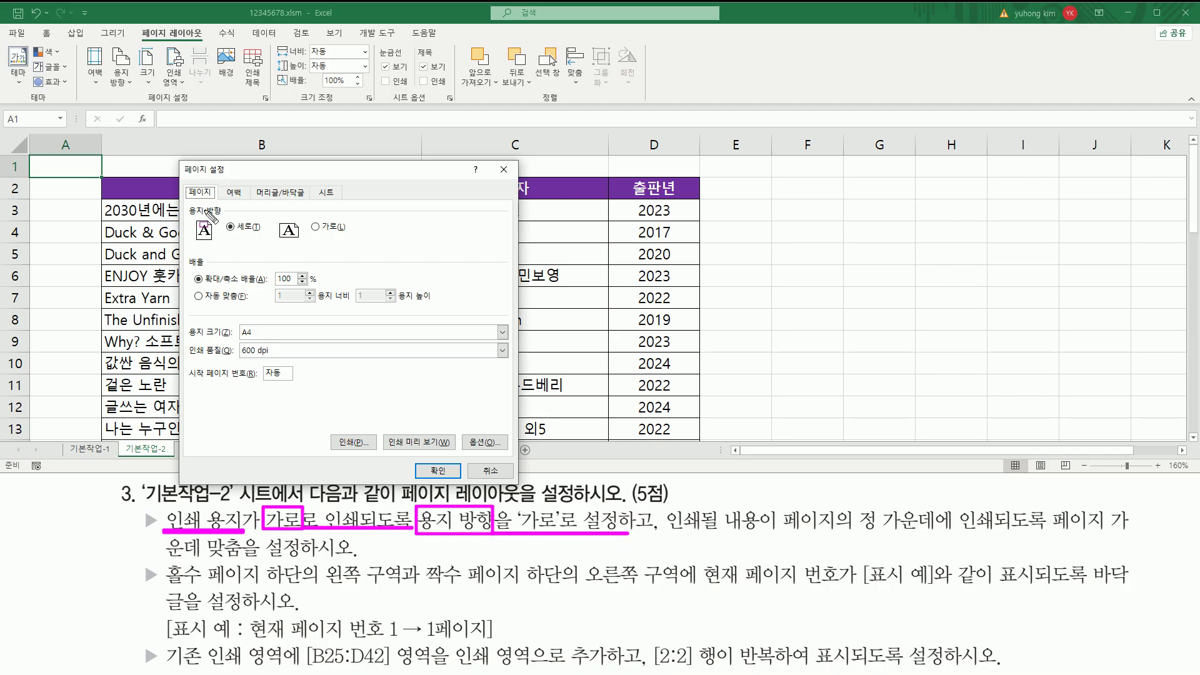
mouse_move(185, 201)
left_mouse_down()
mouse_move(214, 186)
mouse_move(210, 219)
mouse_move(226, 219)
left_mouse_up()
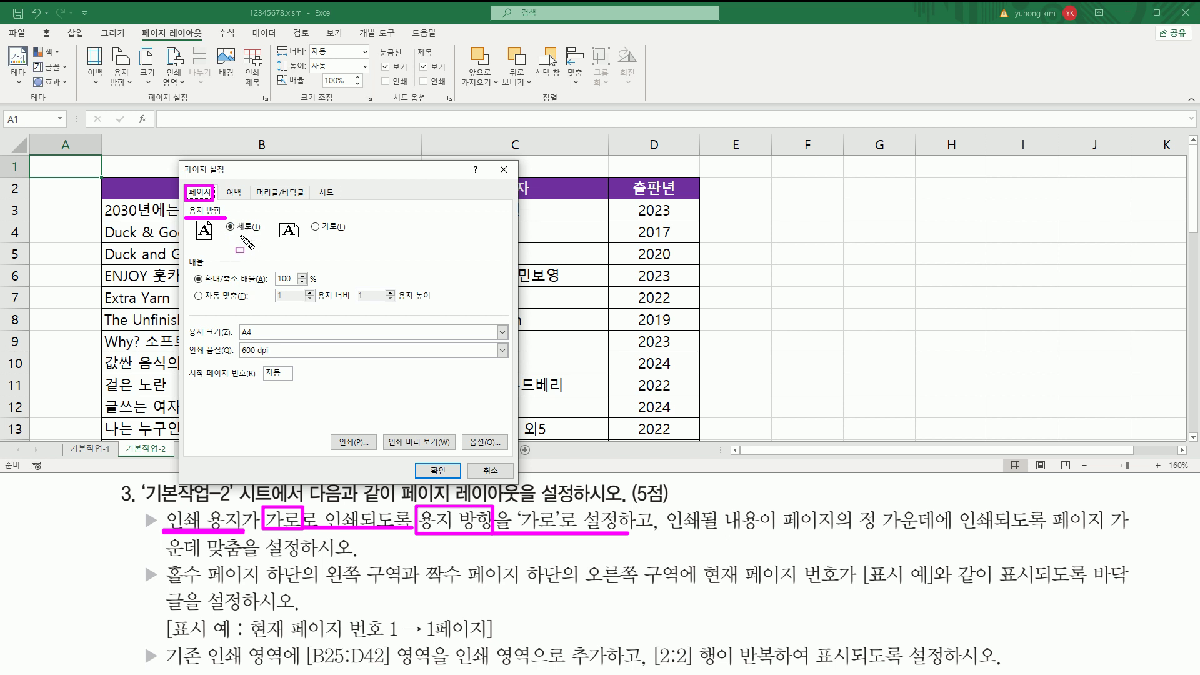
mouse_move(312, 247)
left_mouse_down()
mouse_move(350, 245)
mouse_move(348, 235)
left_mouse_up()
key("Escape")
left_click(316, 226)
- Center the printed content of 기본작업-2 on the page both horizontally (가로) and vertically (세로)
mouse_move(657, 508)
left_mouse_down()
mouse_move(657, 537)
mouse_move(776, 532)
mouse_move(780, 503)
mouse_move(810, 502)
mouse_move(845, 540)
left_mouse_up()
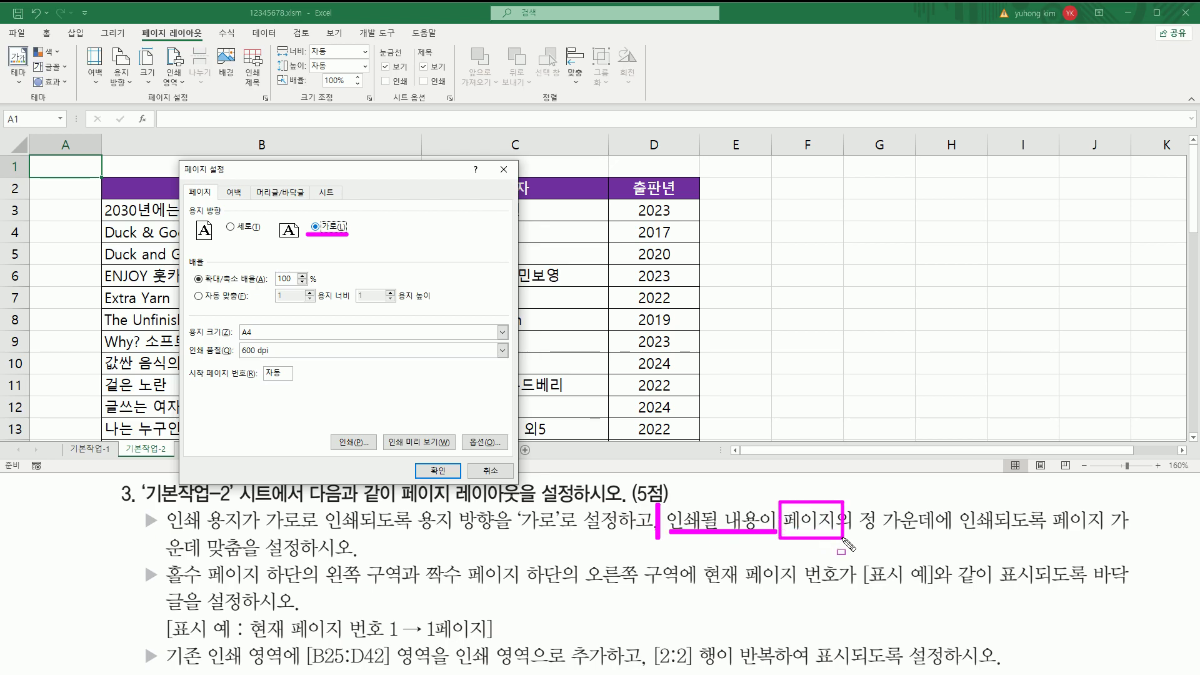
left_click_drag(852, 532, 1124, 521)
left_click_drag(168, 555, 347, 555)
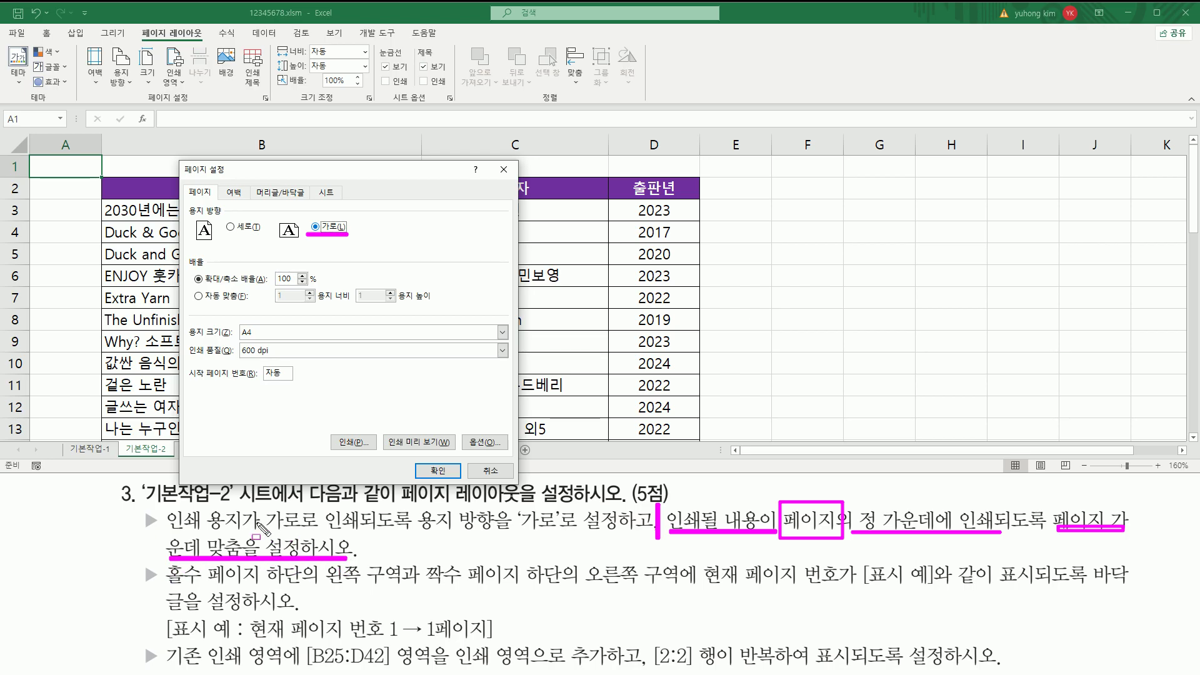
left_click_drag(218, 184, 246, 199)
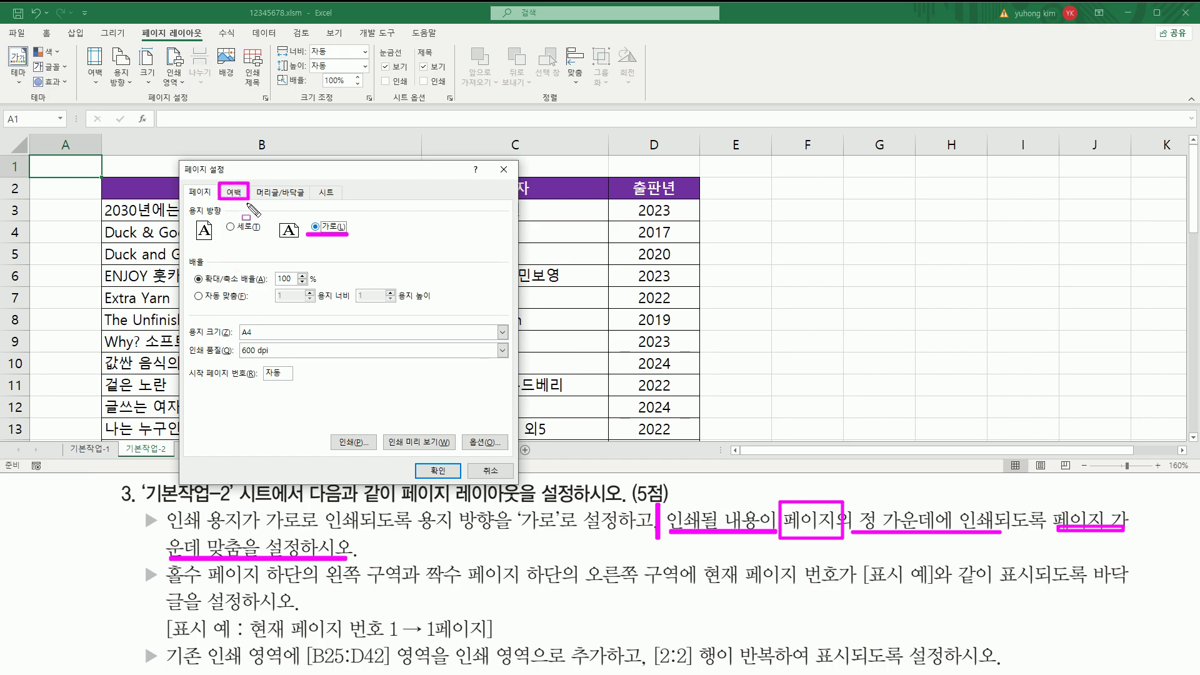
key("Escape")
left_click(233, 194)
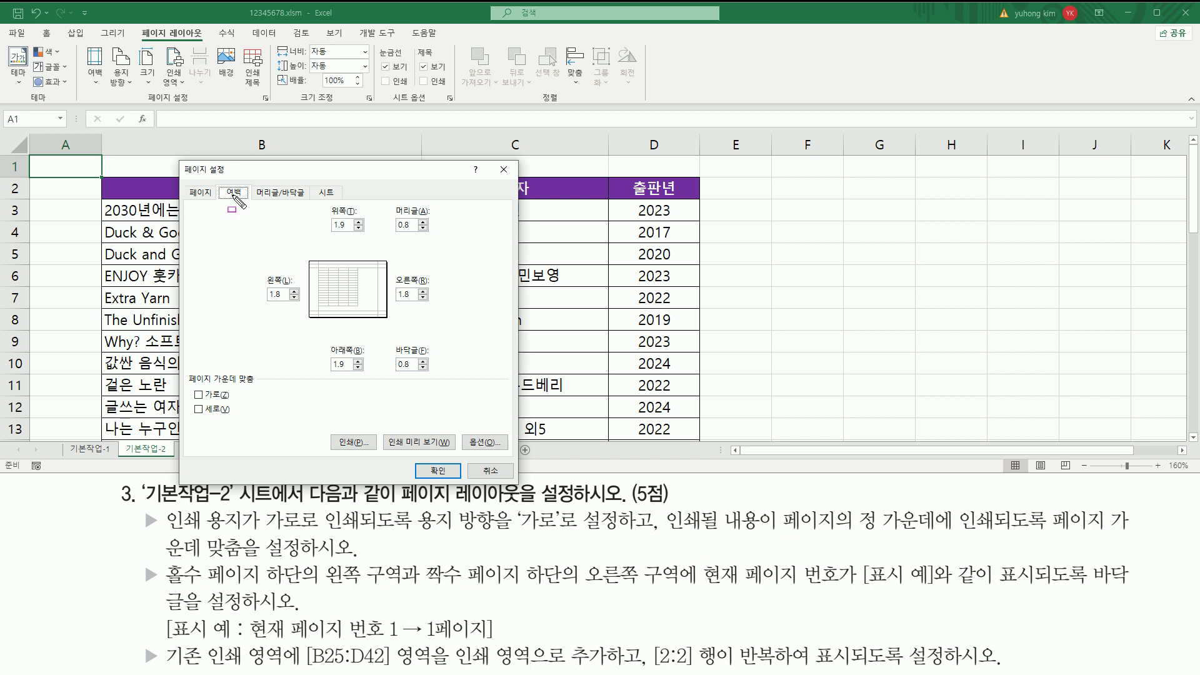
left_click_drag(185, 369, 263, 389)
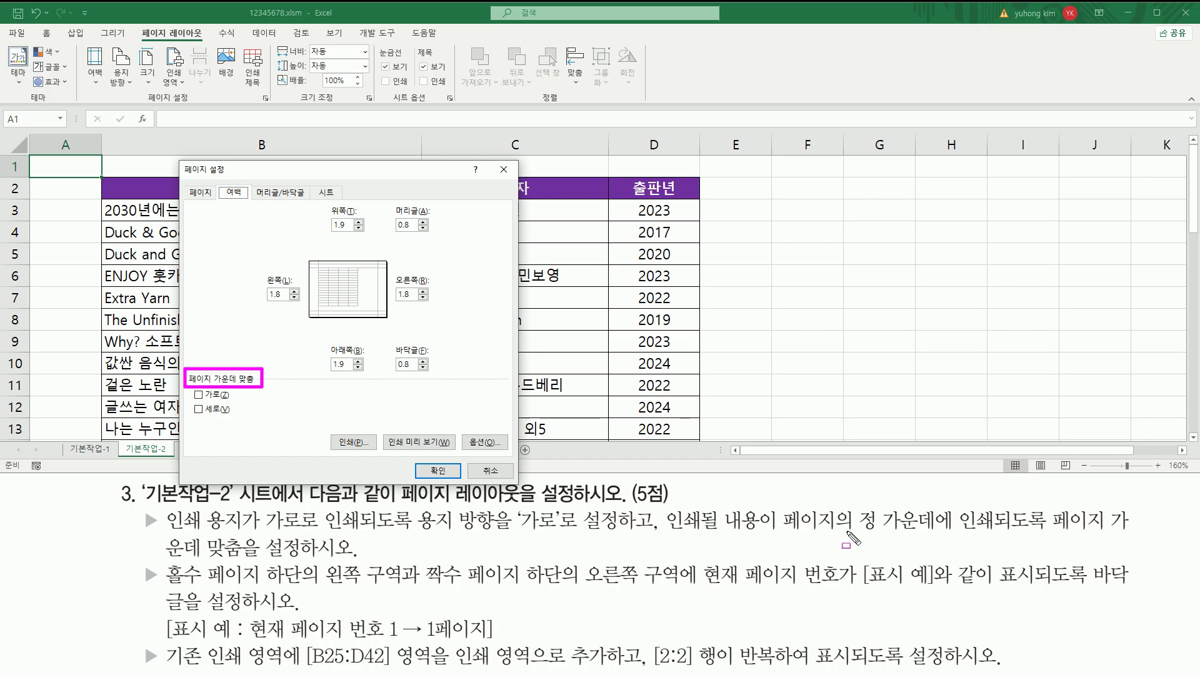
mouse_move(771, 533)
left_mouse_down()
mouse_move(941, 534)
mouse_move(854, 504)
left_mouse_up()
left_click_drag(938, 535, 1044, 535)
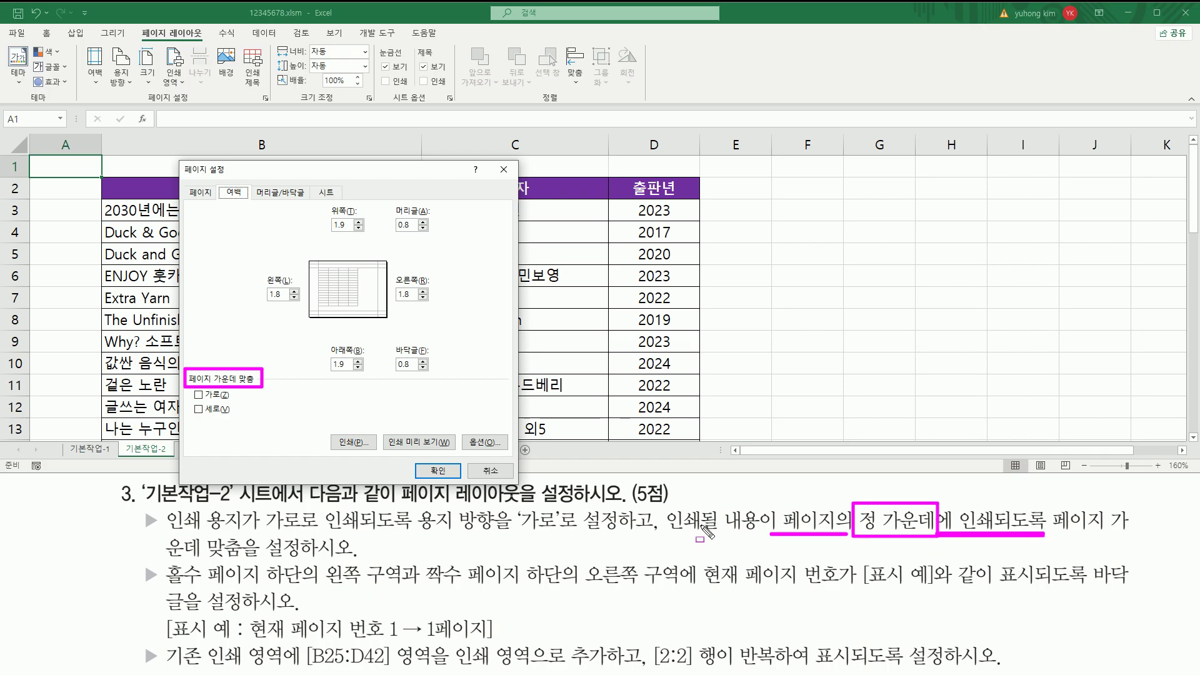
key("Escape")
left_click(199, 400)
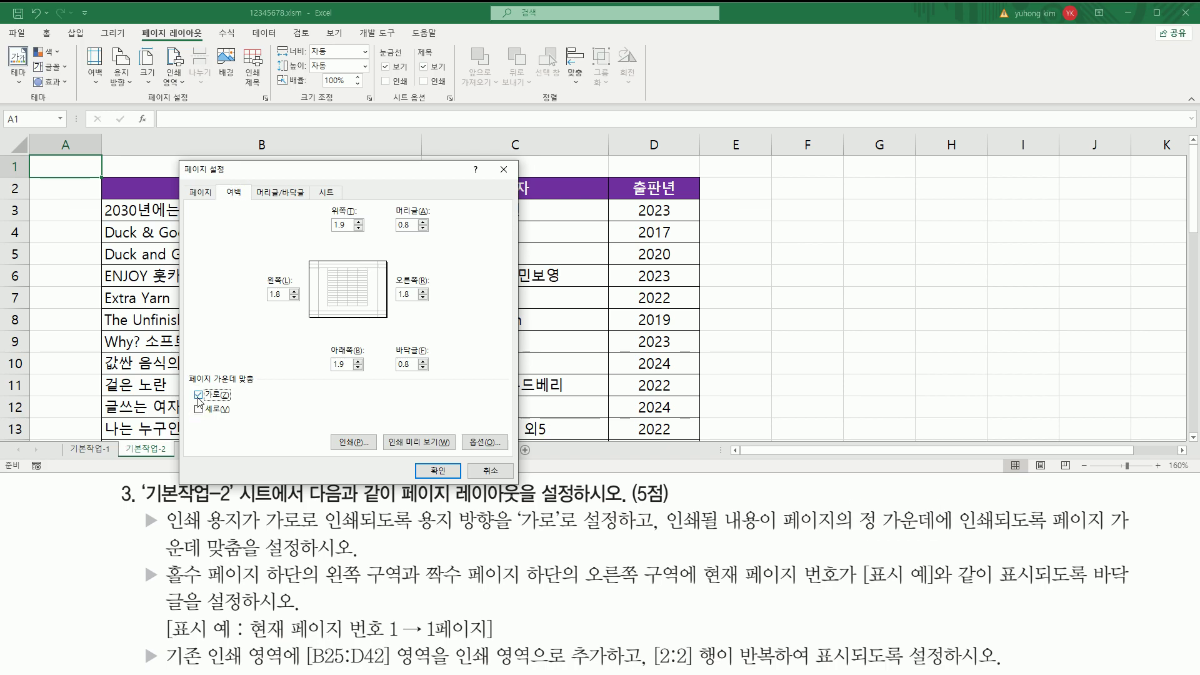
left_click(199, 410)
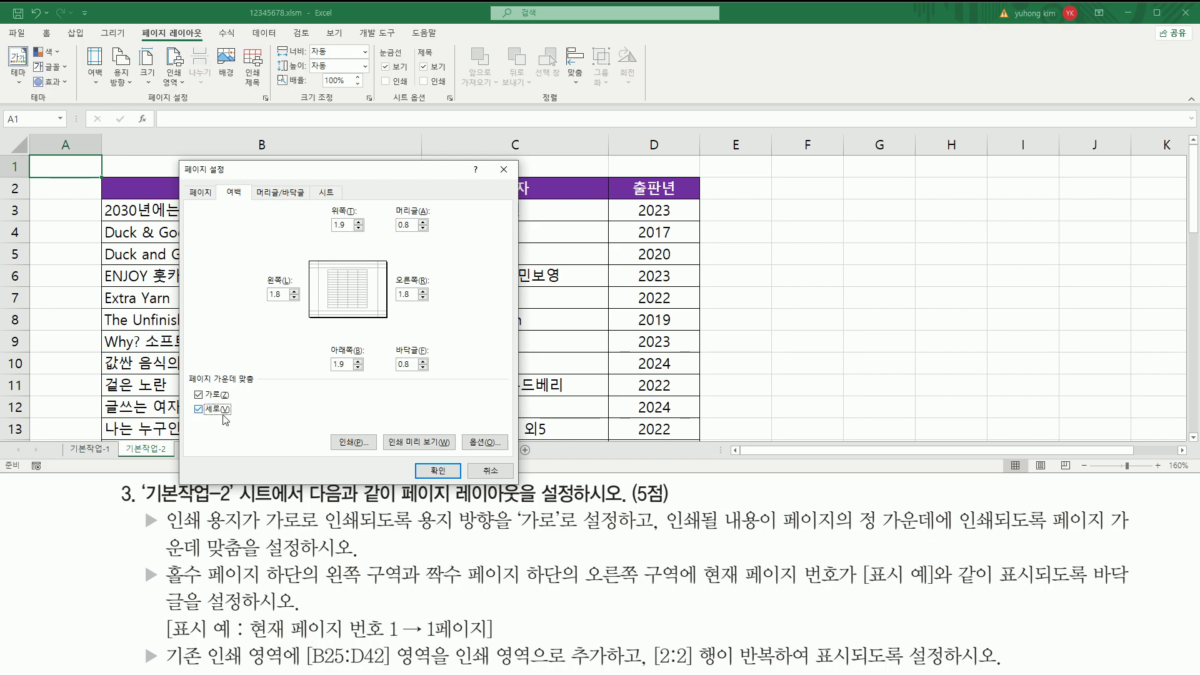
left_click_drag(185, 369, 267, 423)
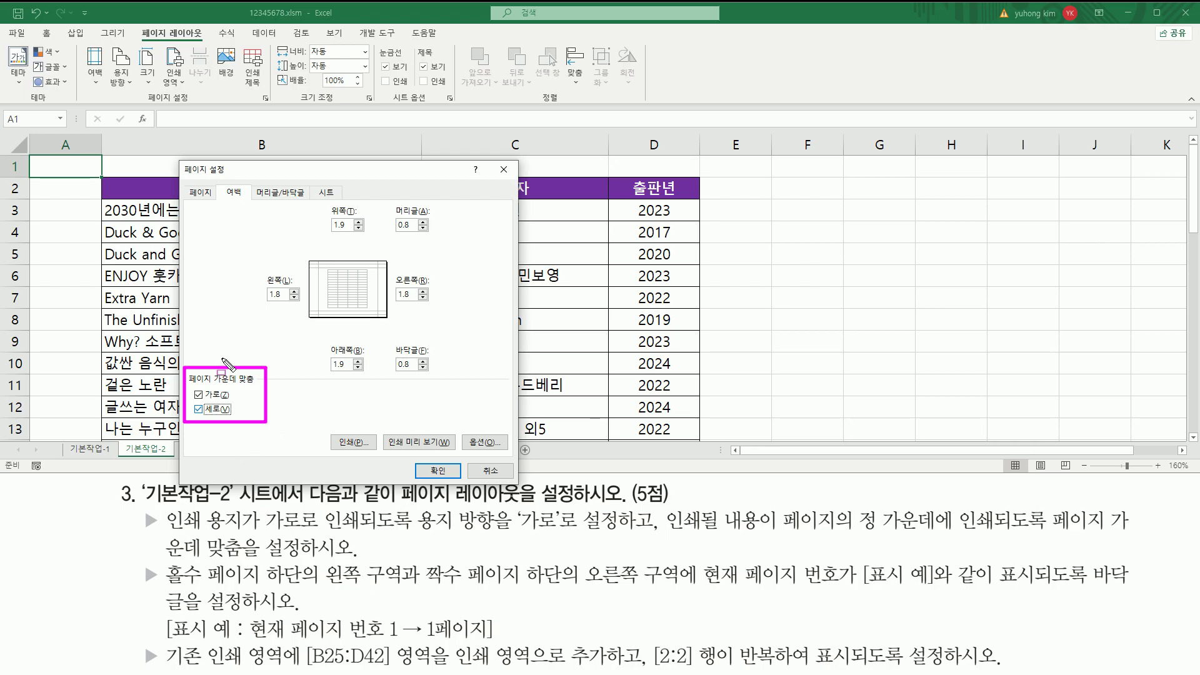
left_click_drag(135, 521, 1109, 520)
left_click_drag(158, 550, 387, 550)
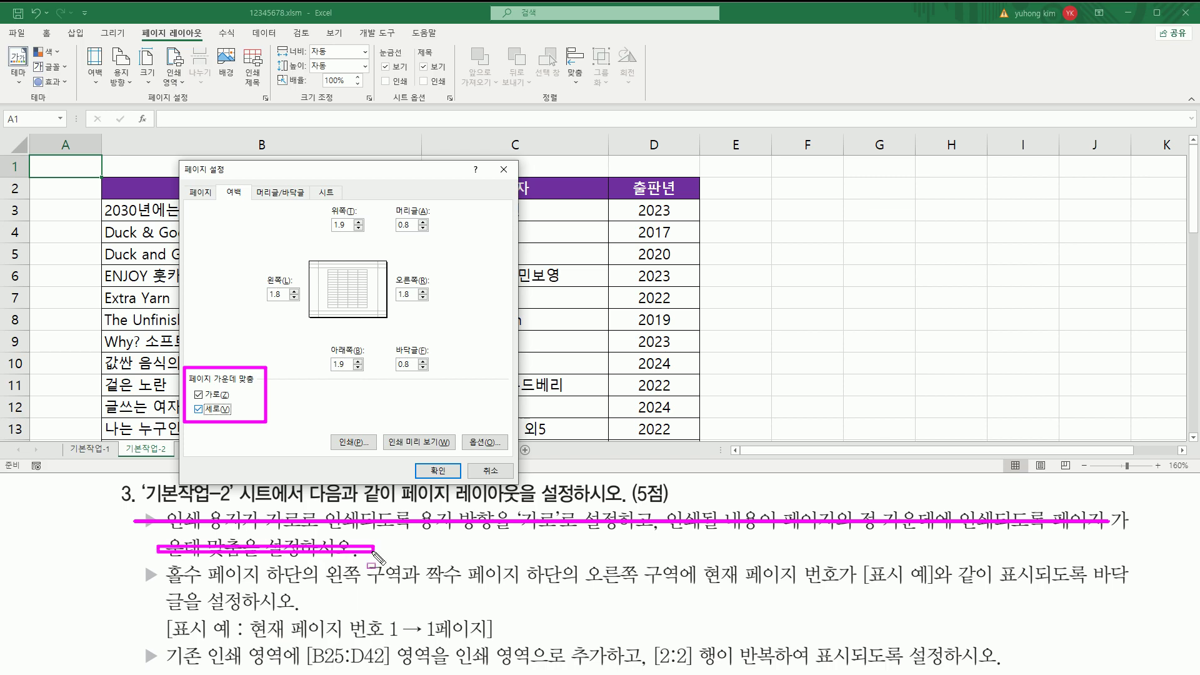
key("Escape")
- Open the custom footer editor from the page setup of 기본작업-2
mouse_move(139, 558)
left_mouse_down()
mouse_move(157, 589)
mouse_move(597, 576)
mouse_move(644, 593)
mouse_move(1138, 589)
left_mouse_up()
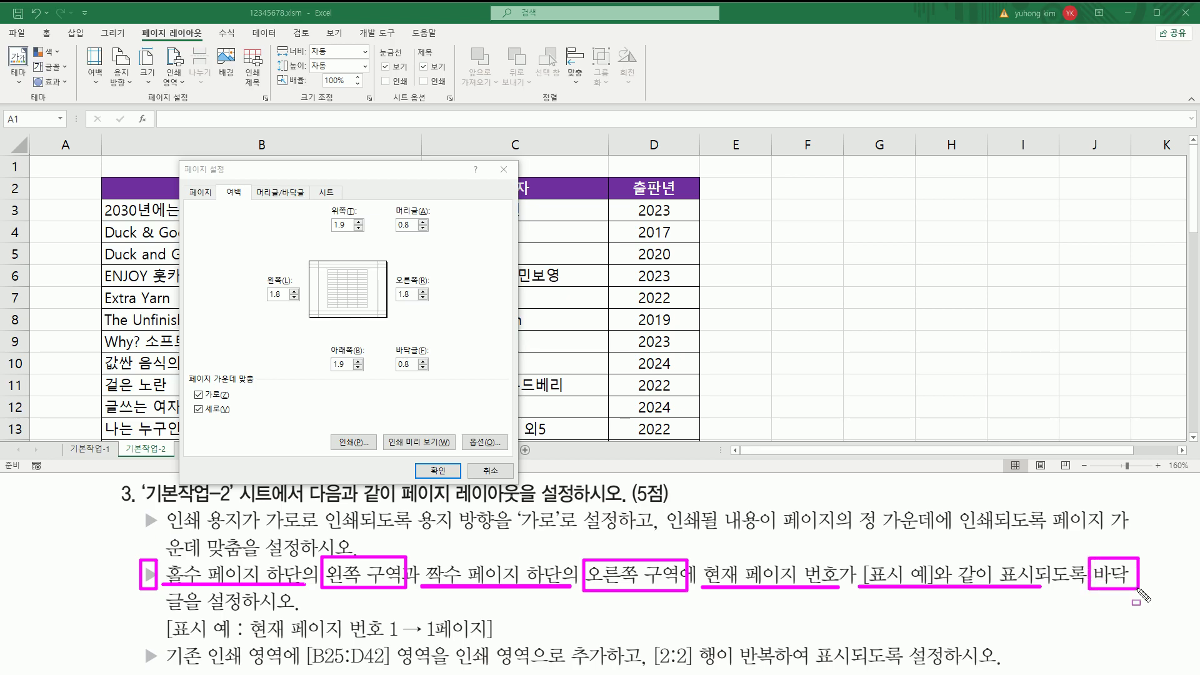
left_click_drag(164, 589, 247, 627)
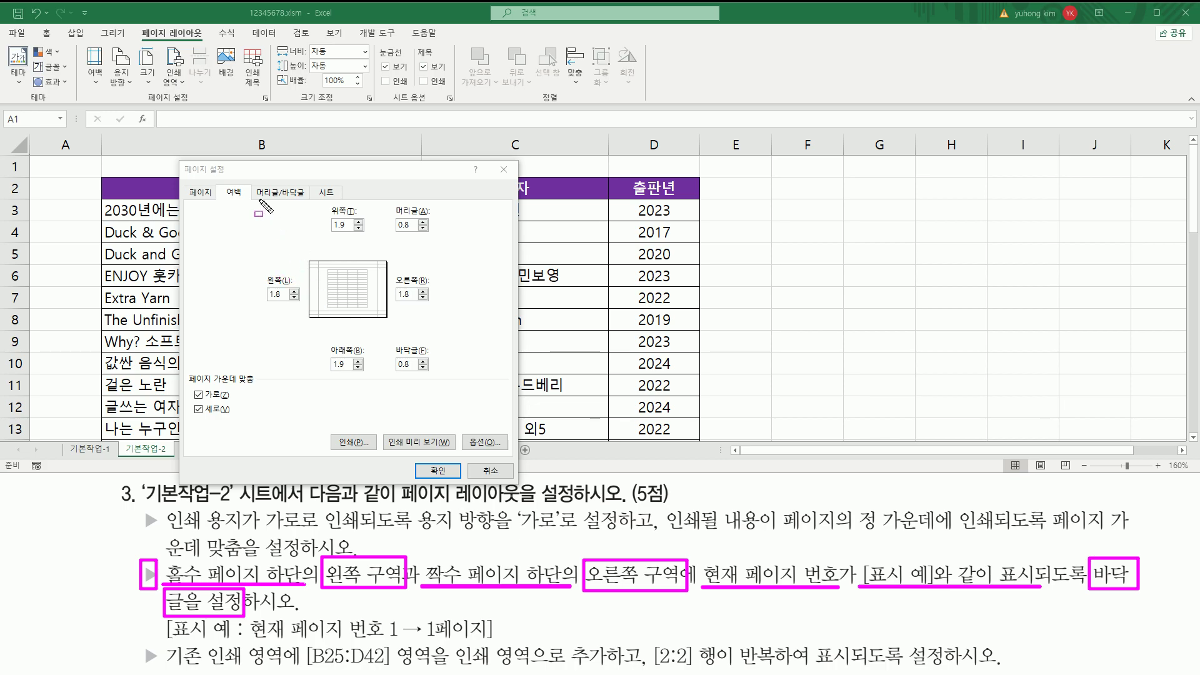
left_click_drag(250, 185, 310, 200)
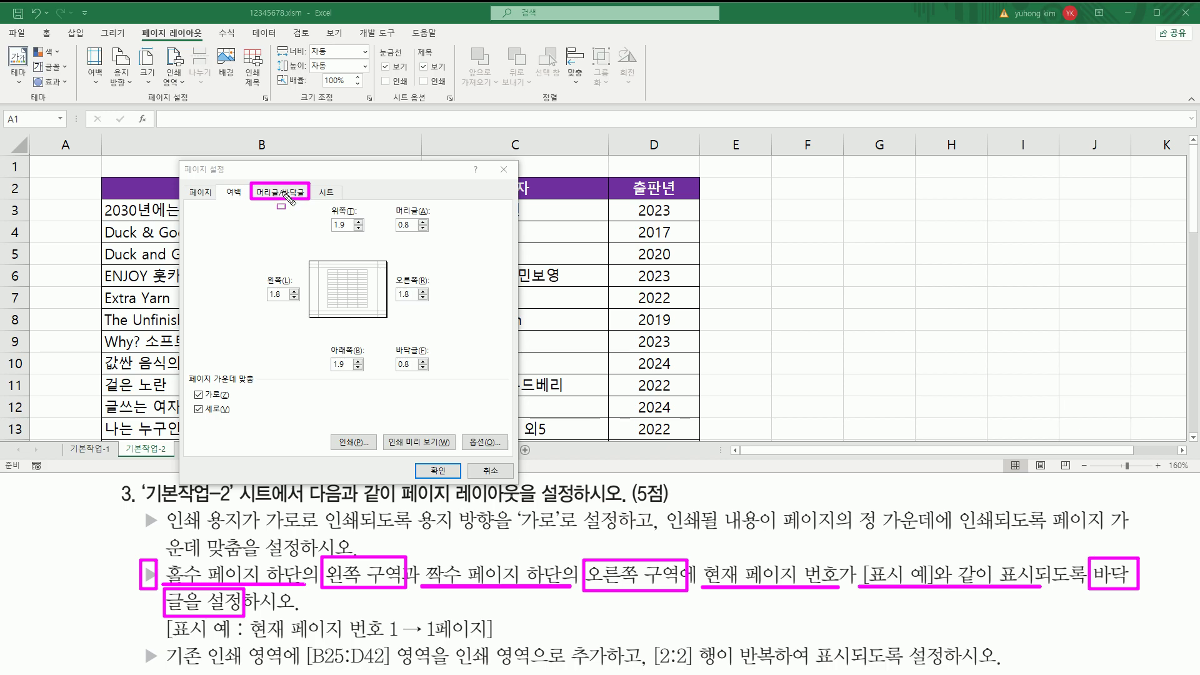
key("Escape")
left_click(284, 193)
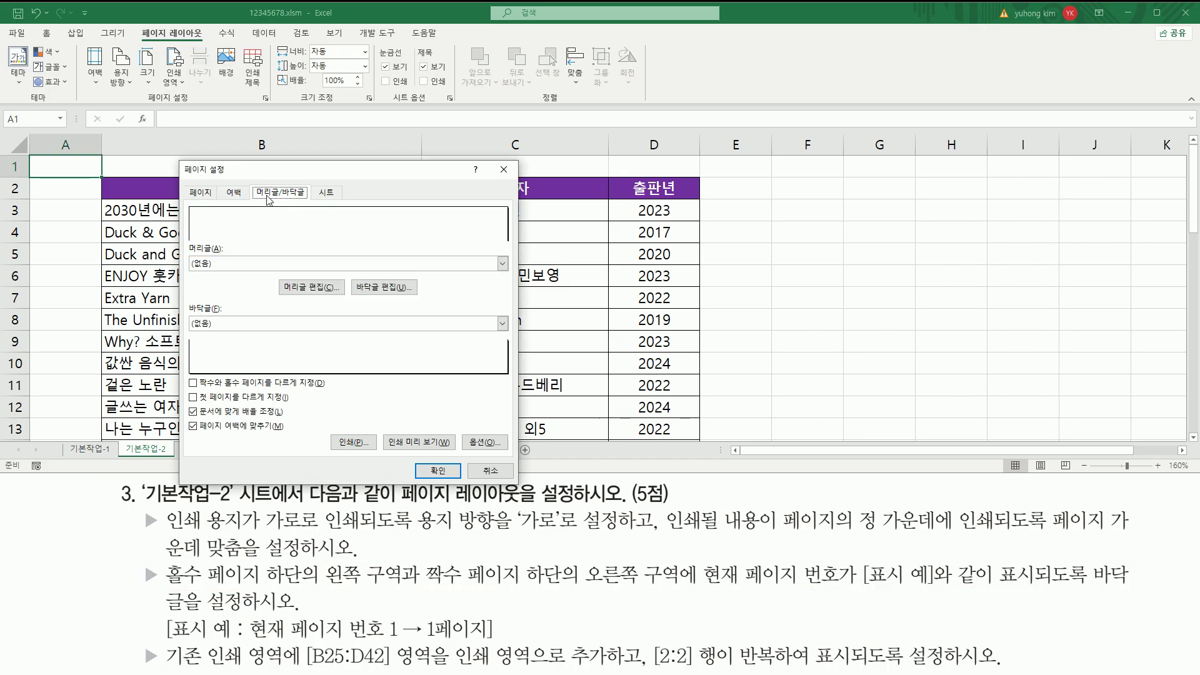
mouse_move(309, 200)
left_mouse_down()
mouse_move(251, 200)
mouse_move(308, 186)
left_mouse_up()
left_click_drag(278, 298, 416, 298)
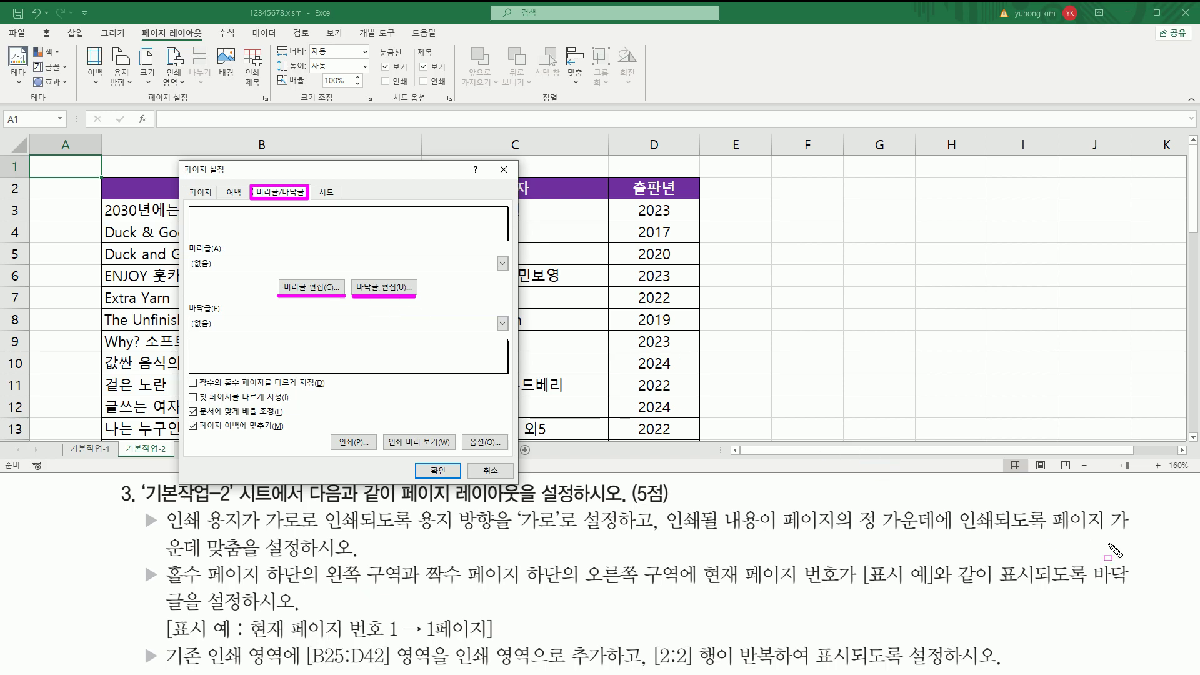
left_click_drag(1092, 587, 1131, 588)
left_click_drag(164, 614, 221, 614)
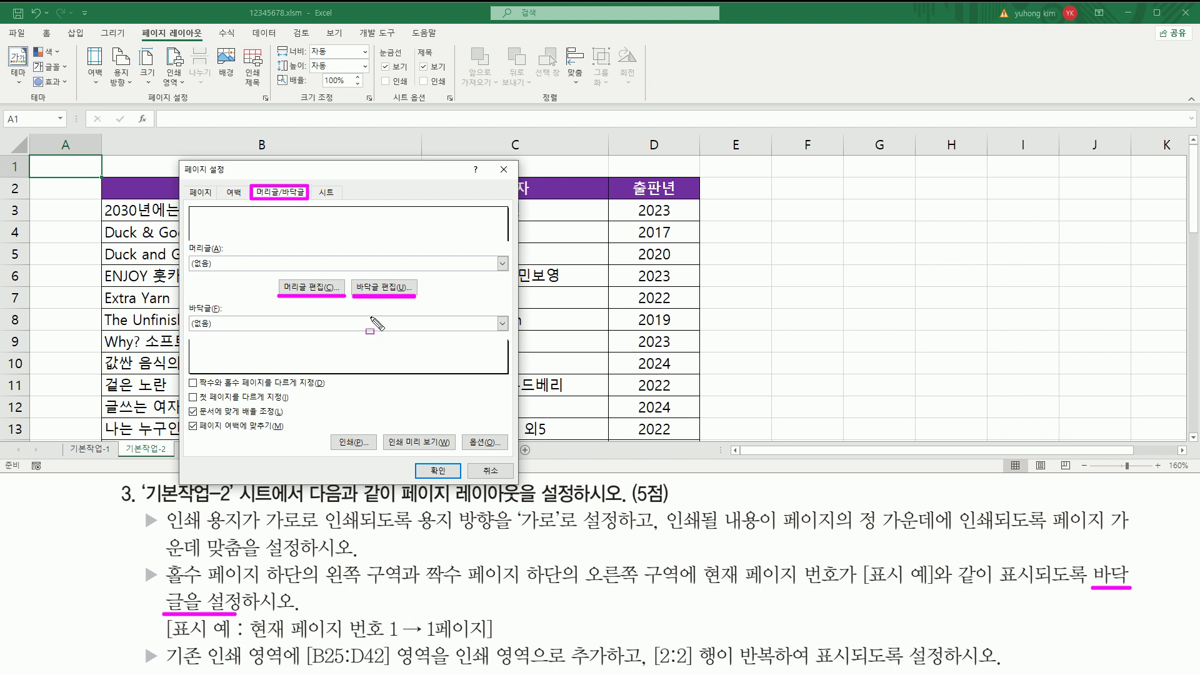
mouse_move(352, 274)
left_mouse_down()
mouse_move(375, 300)
mouse_move(421, 275)
mouse_move(350, 273)
left_mouse_up()
key("Escape")
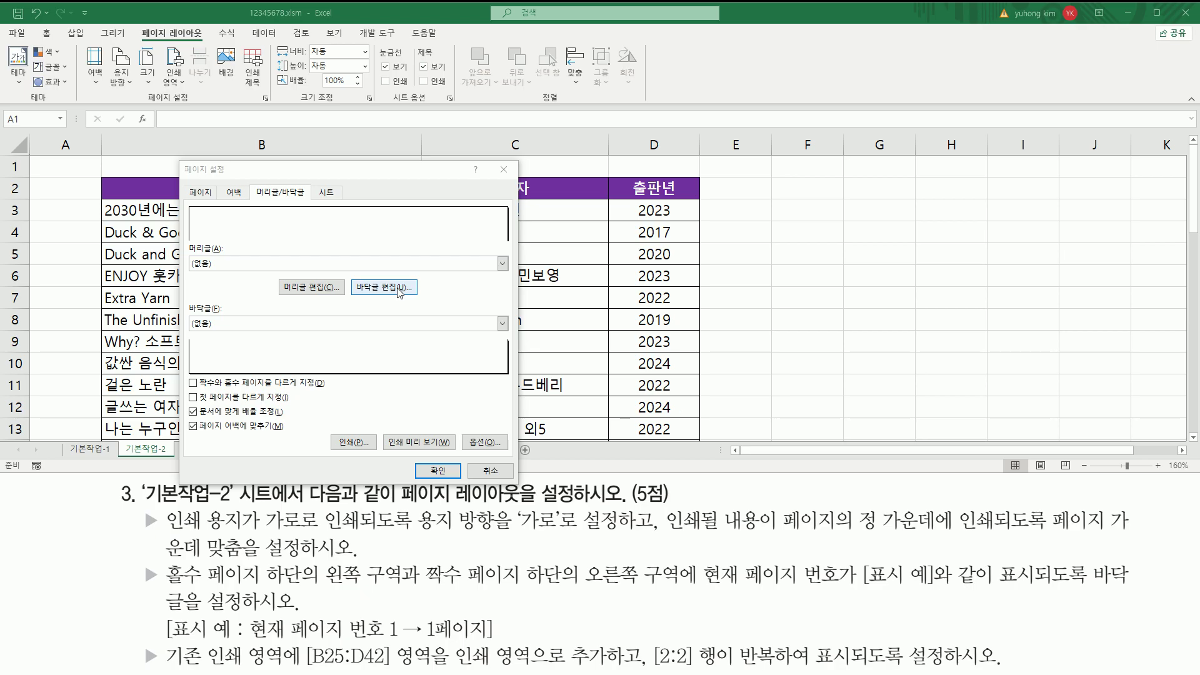
left_click(399, 289)
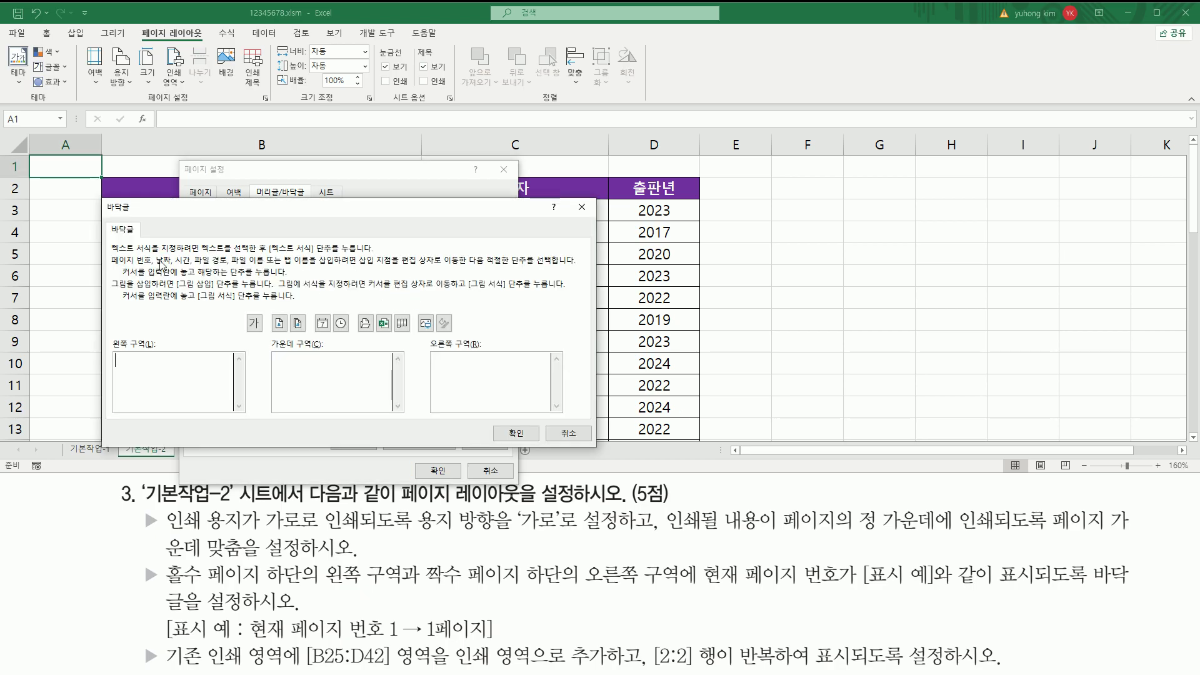
mouse_move(107, 221)
left_mouse_down()
mouse_move(128, 237)
mouse_move(139, 220)
left_mouse_up()
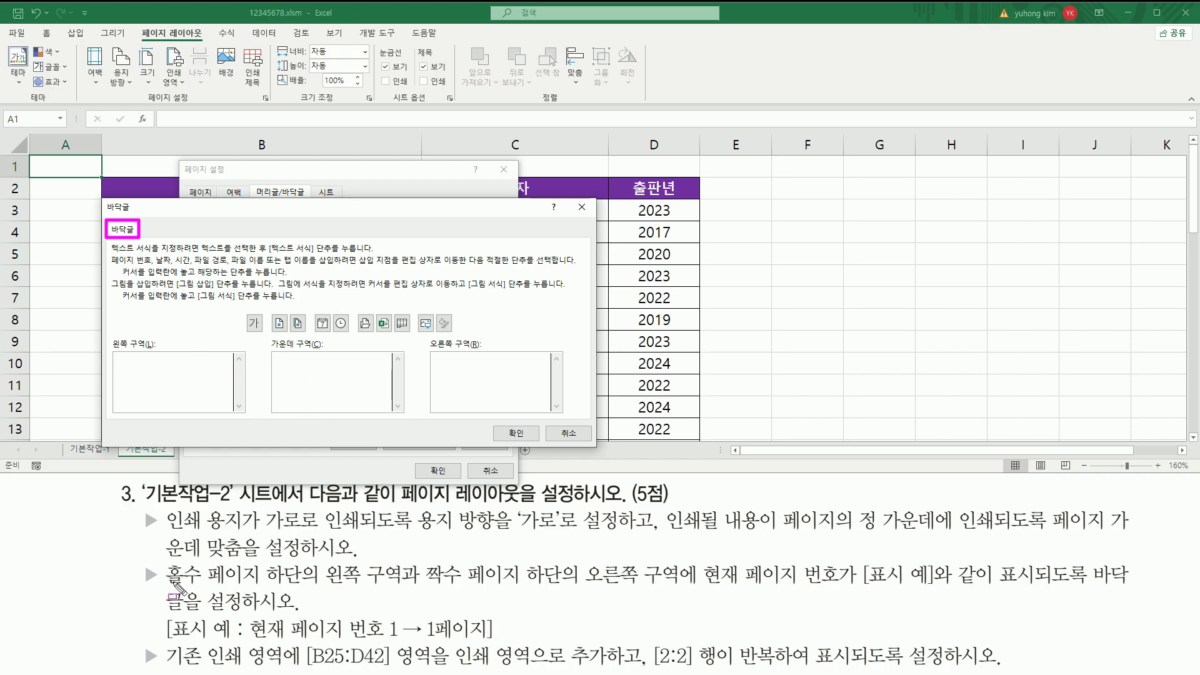
left_click_drag(168, 588, 259, 587)
left_click_drag(422, 587, 530, 587)
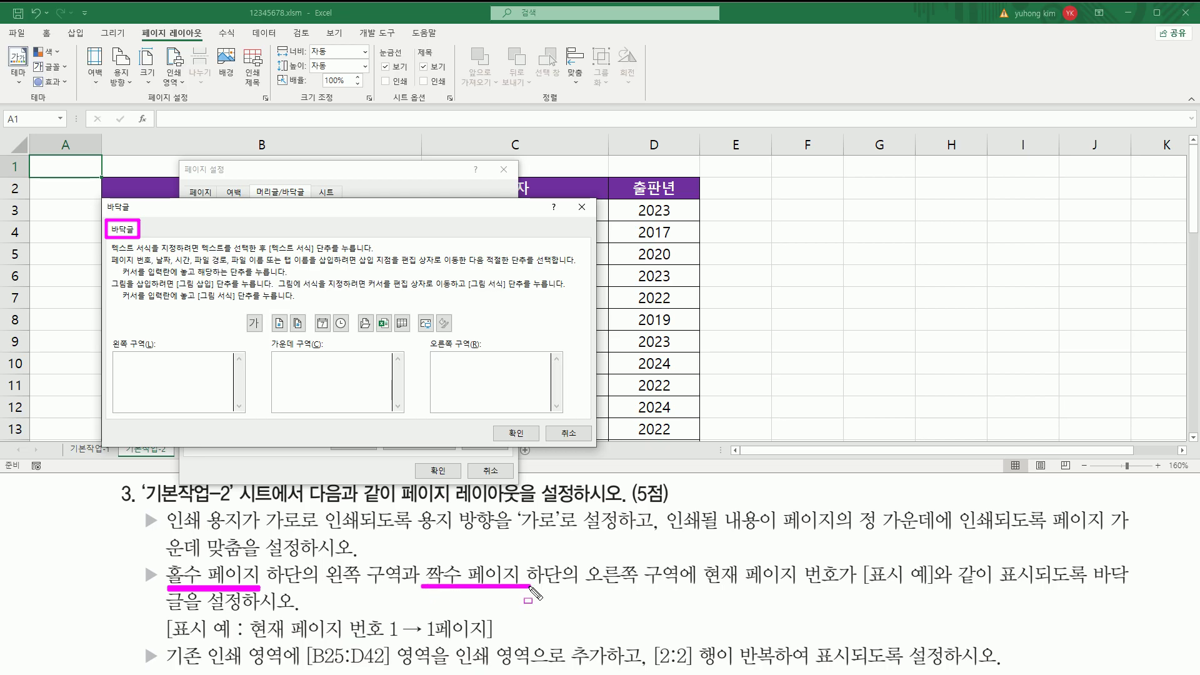
mouse_move(321, 559)
left_mouse_down()
mouse_move(328, 603)
mouse_move(403, 603)
left_mouse_up()
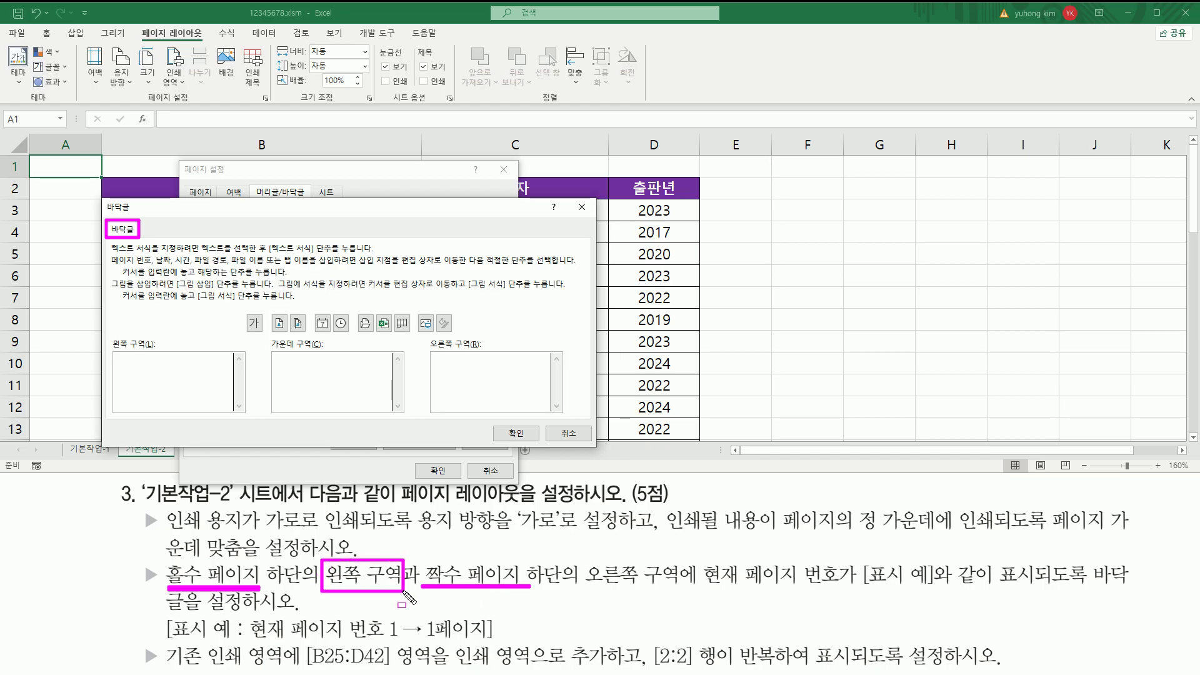
mouse_move(585, 558)
left_mouse_down()
mouse_move(613, 586)
mouse_move(681, 589)
left_mouse_up()
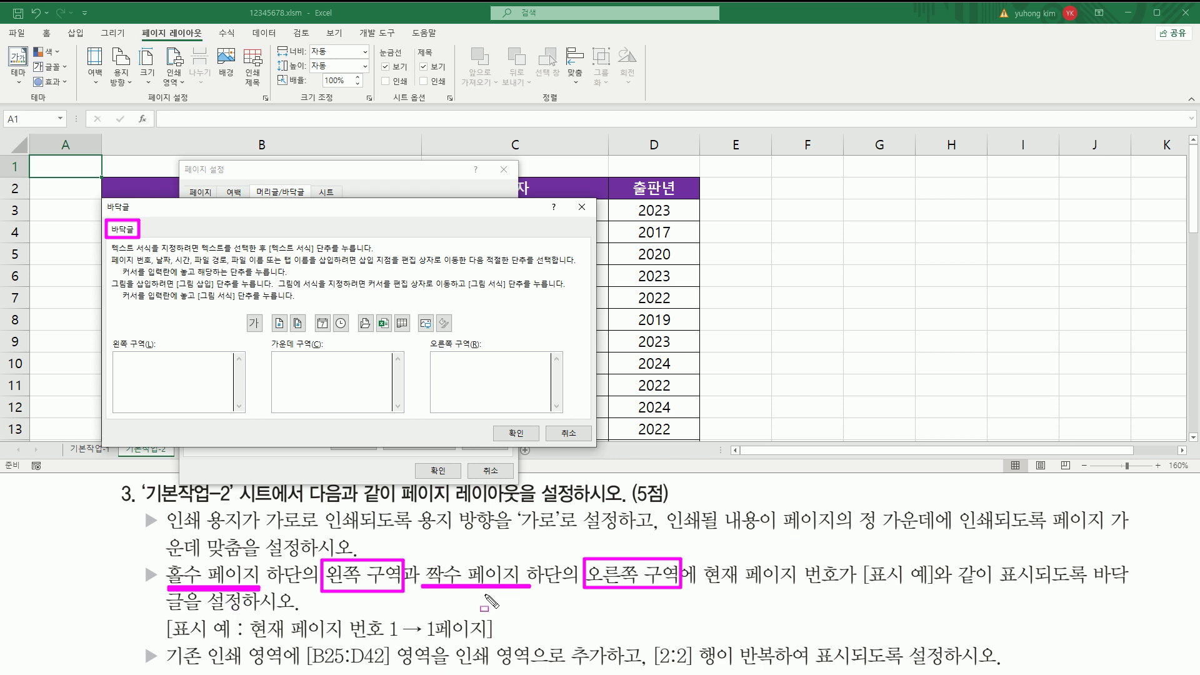
left_click_drag(543, 423, 591, 441)
key("Escape")
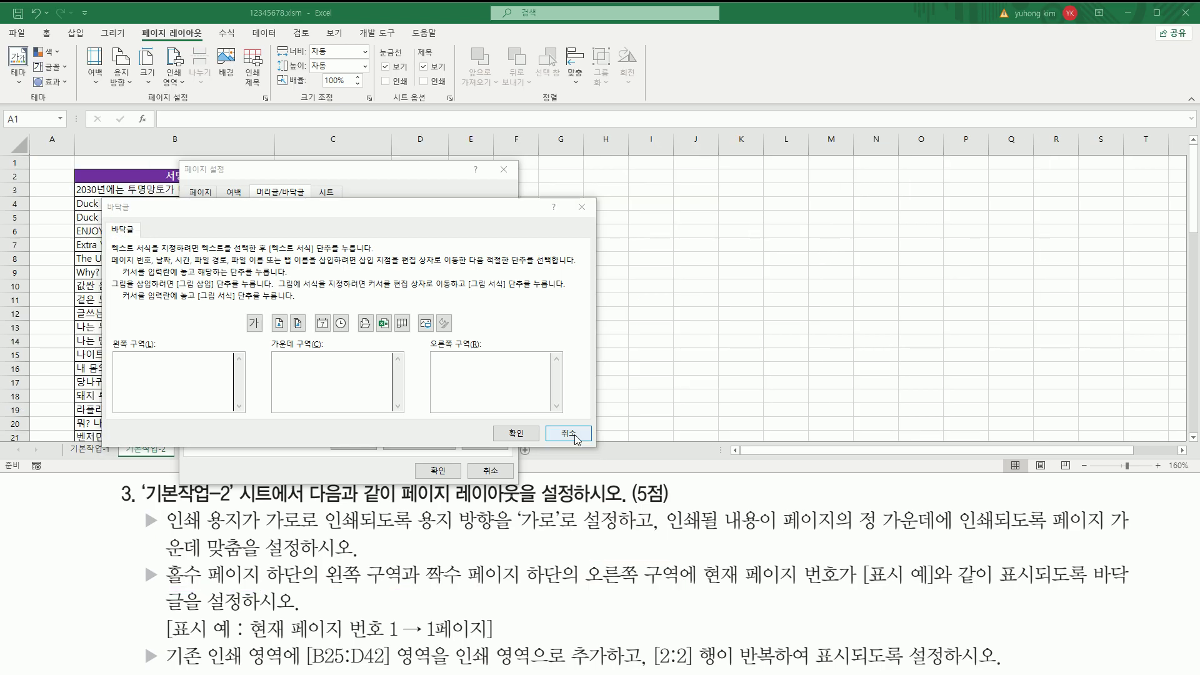
- Cancel the footer editor and enable different odd and even pages (짝수와 홀수 페이지를 다르게 지정) for the header and footer
left_click(568, 433)
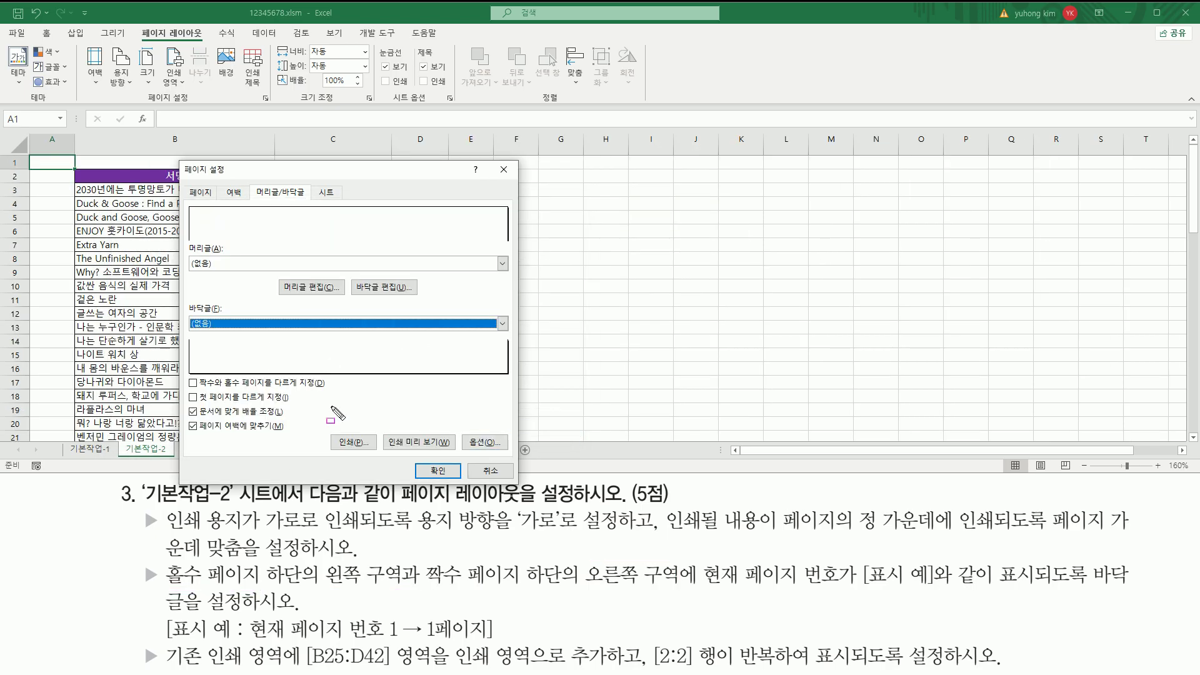
left_click_drag(183, 374, 327, 394)
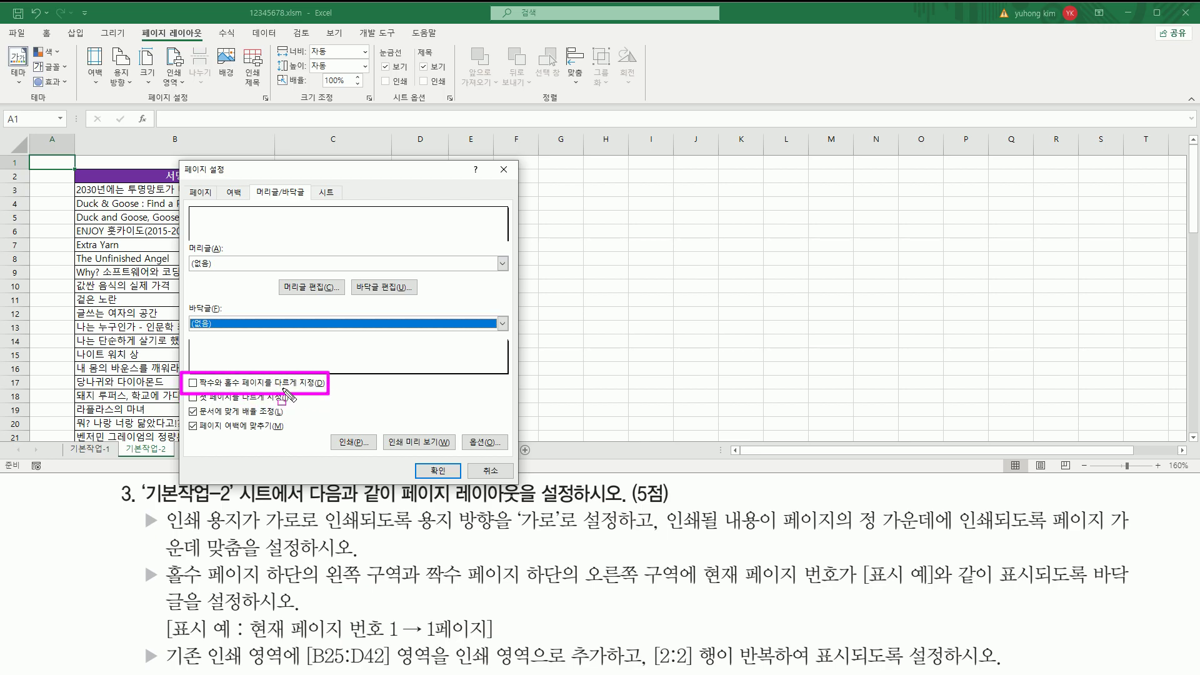
key("Escape")
left_click(194, 383)
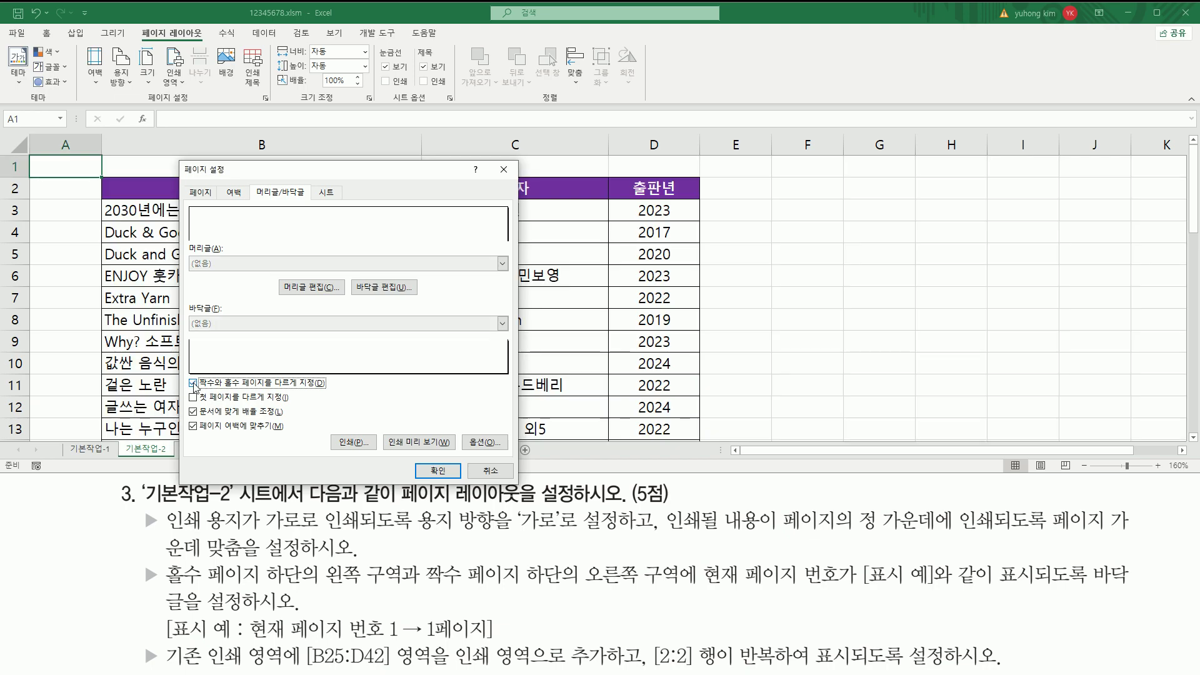
- Reopen the custom footer editor and start editing the left section of the odd-page footer (홀수 페이지 바닥글)
mouse_move(188, 373)
left_mouse_down()
mouse_move(207, 388)
mouse_move(330, 392)
left_mouse_up()
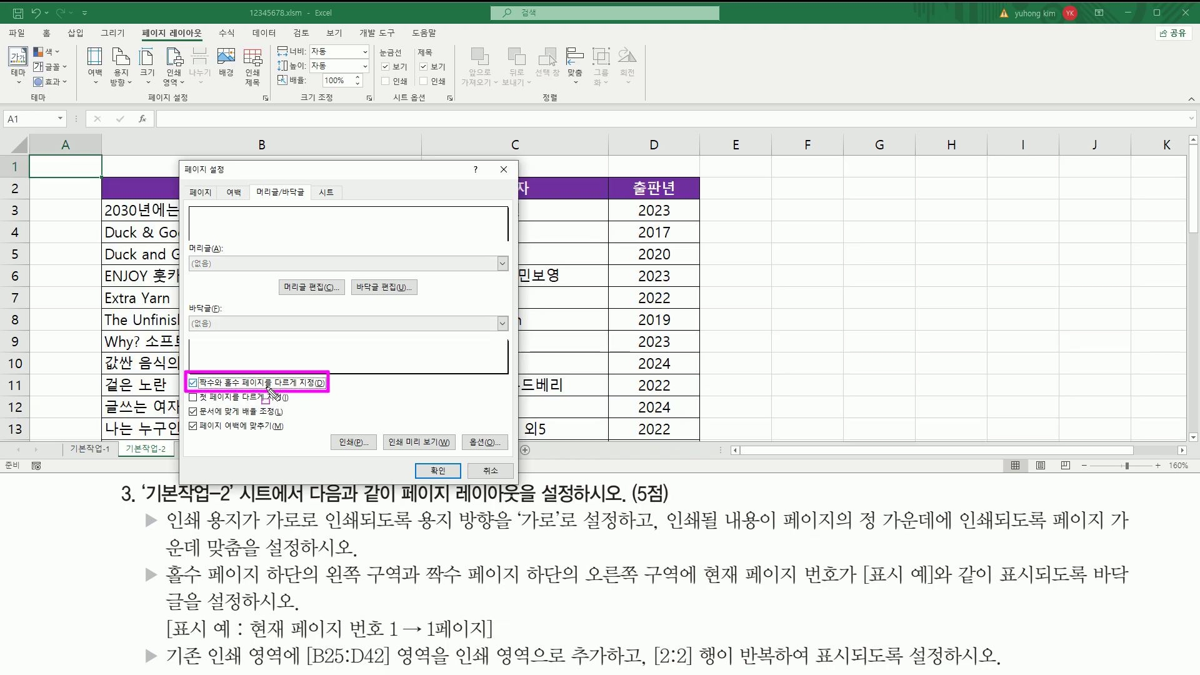
left_click_drag(354, 277, 414, 300)
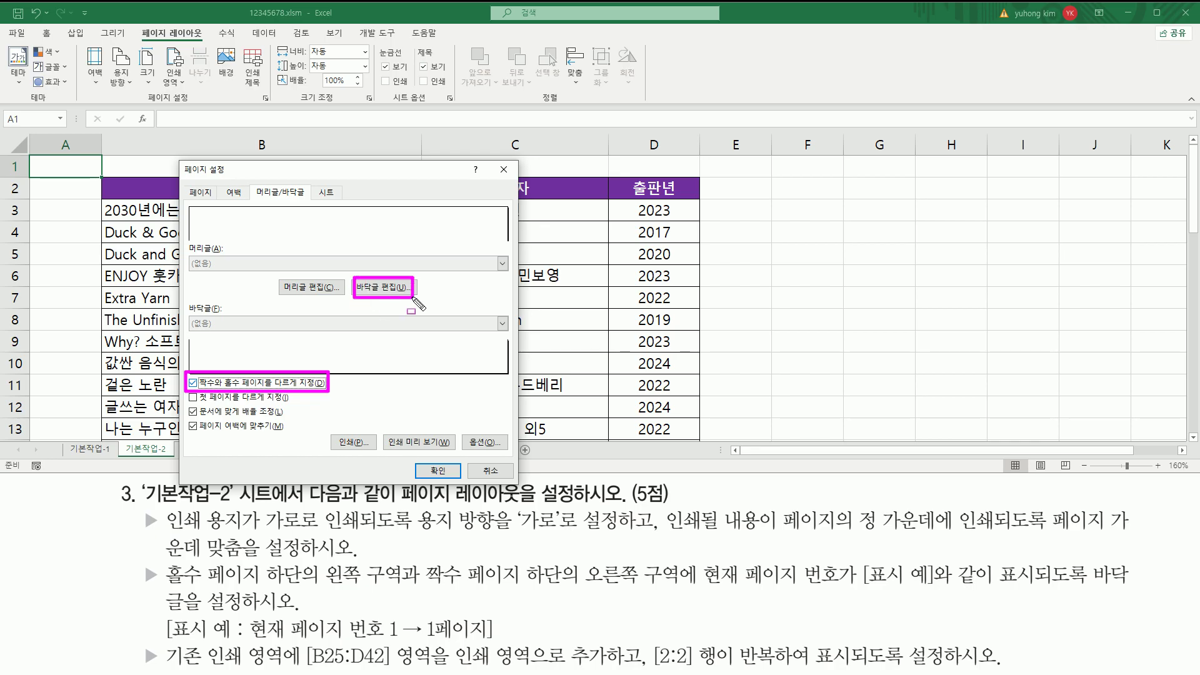
key("Escape")
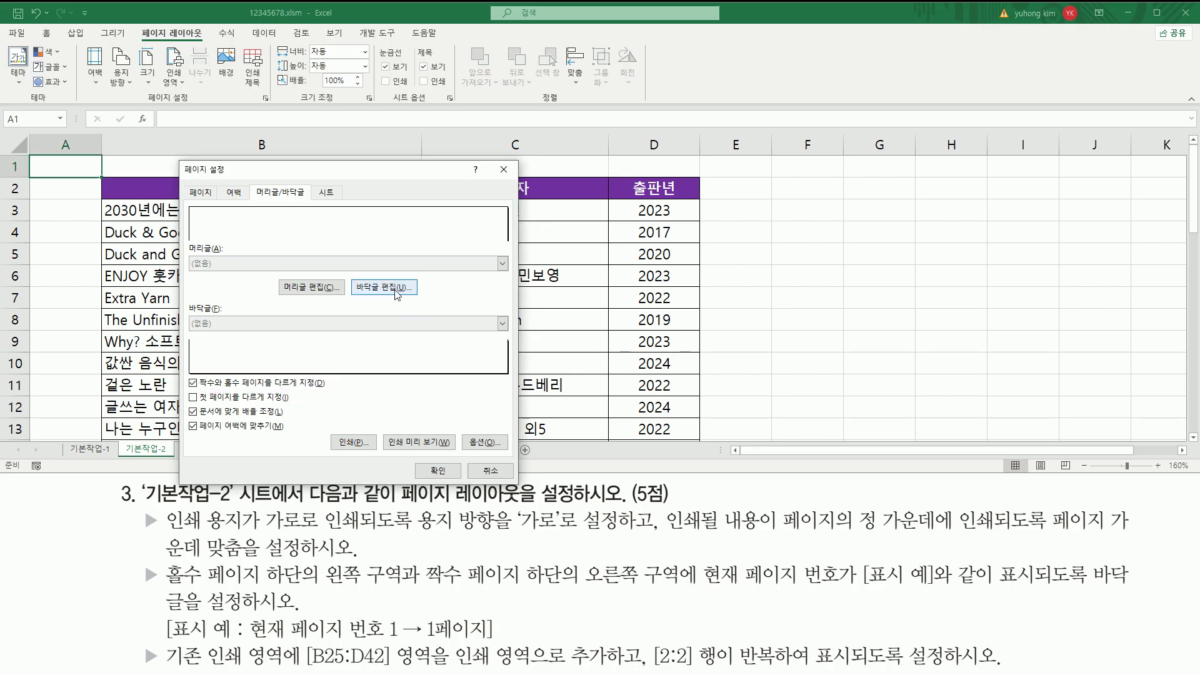
left_click(383, 287)
mouse_move(112, 238)
left_mouse_down()
mouse_move(166, 238)
mouse_move(178, 221)
mouse_move(209, 247)
mouse_move(265, 247)
mouse_move(259, 239)
left_mouse_up()
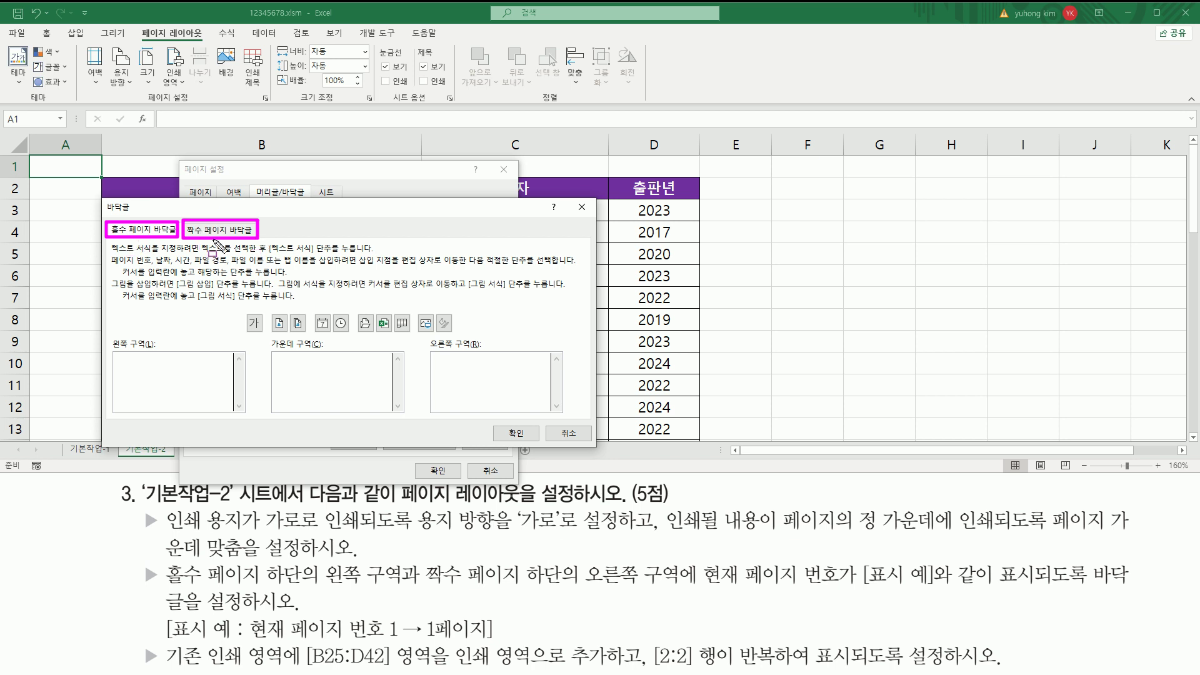
key("Escape")
left_click(148, 232)
key("ctrl+shift+d")
mouse_move(319, 588)
left_mouse_down()
mouse_move(405, 588)
mouse_move(406, 560)
left_mouse_up()
left_click_drag(112, 352, 232, 410)
key("Escape")
left_click(152, 362)
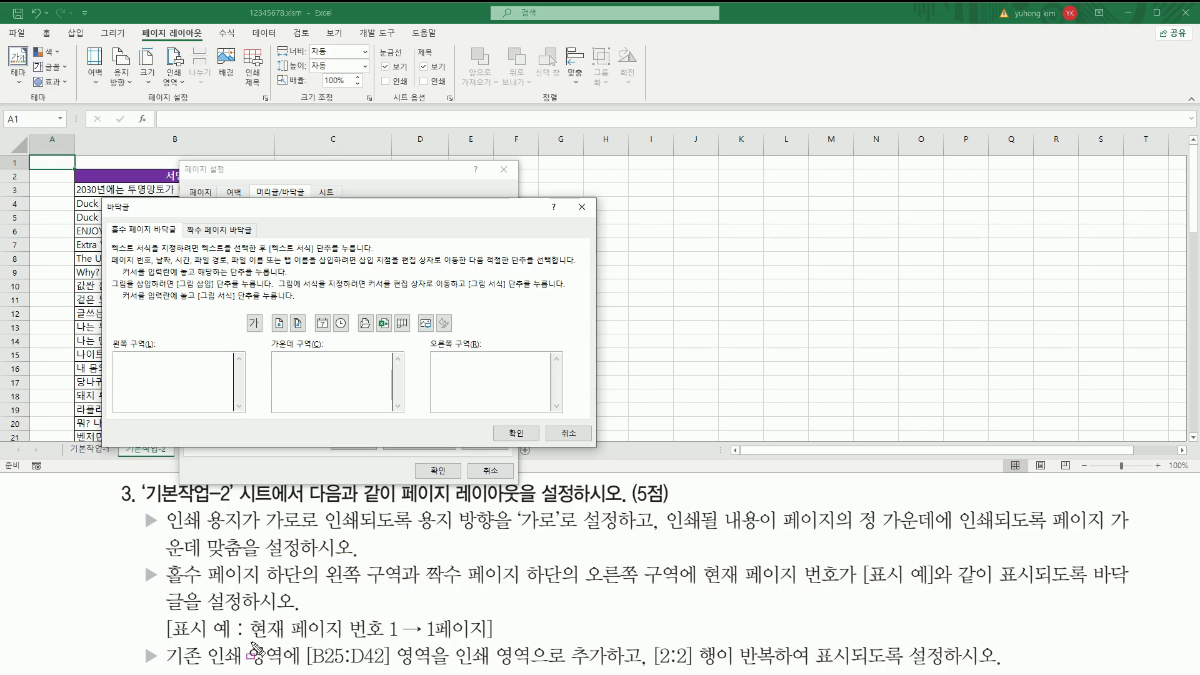
- Set the odd-page footer's left section to the page number field followed by 페이지, giving &[페이지 번호]페이지
mouse_move(249, 641)
left_mouse_down()
mouse_move(398, 640)
mouse_move(429, 621)
mouse_move(494, 642)
left_mouse_up()
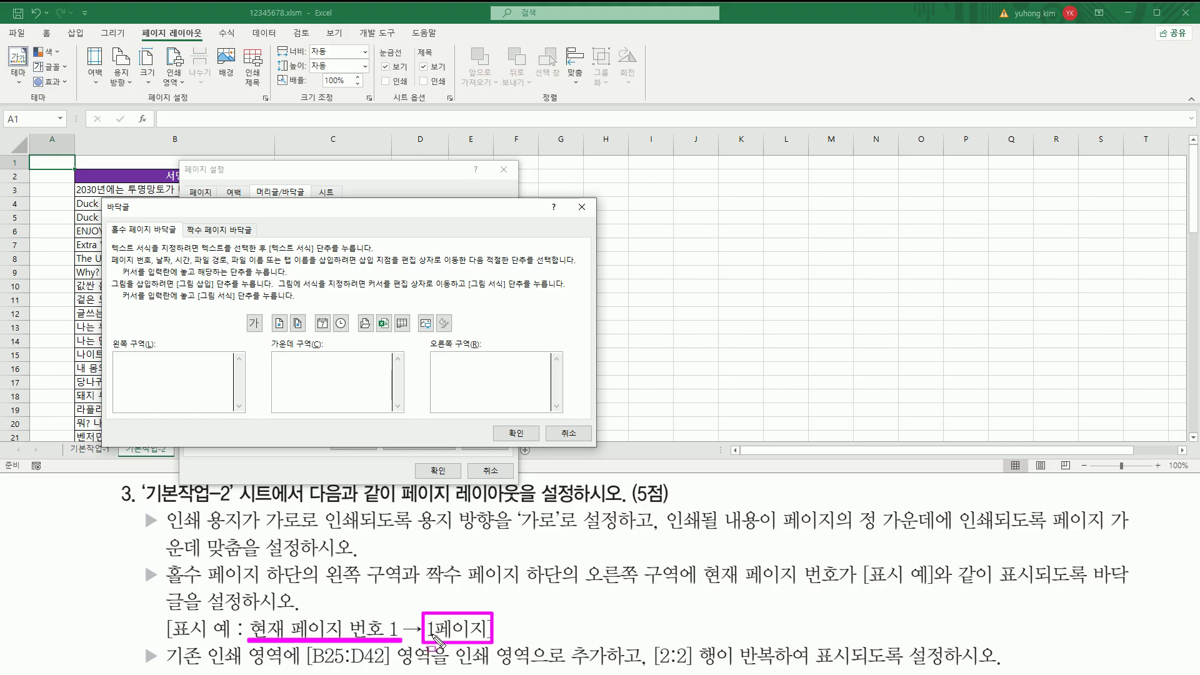
left_click_drag(437, 639, 485, 638)
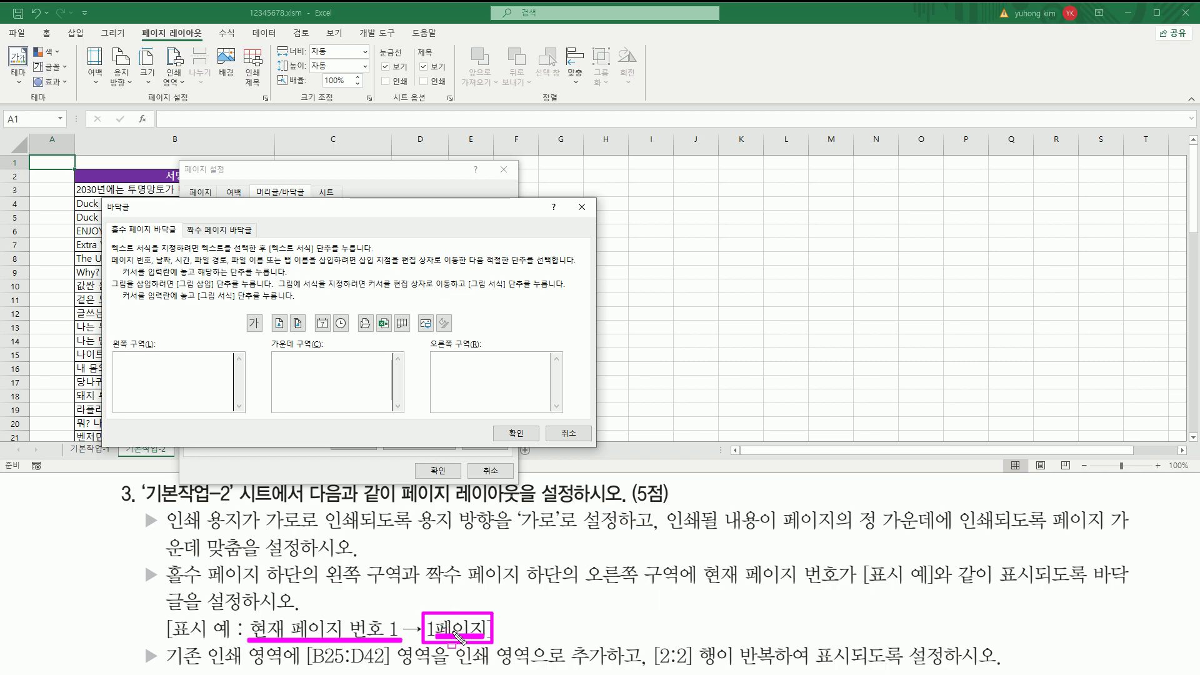
left_click(289, 309)
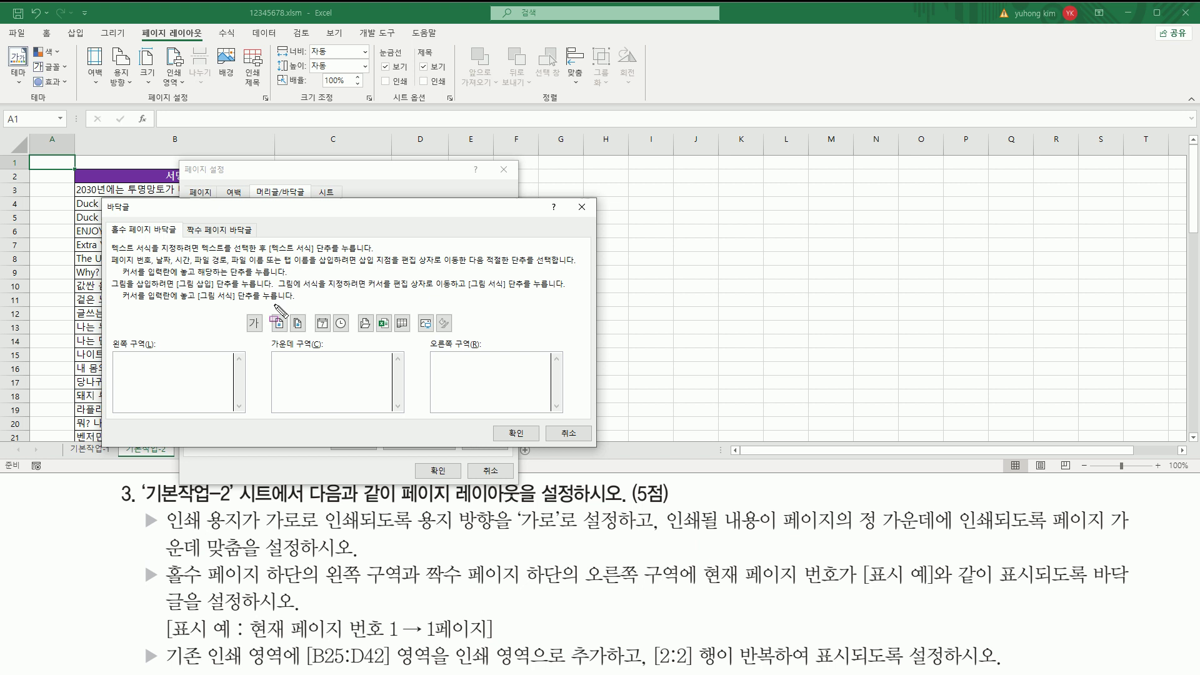
left_click_drag(269, 305, 310, 336)
left_click(313, 339)
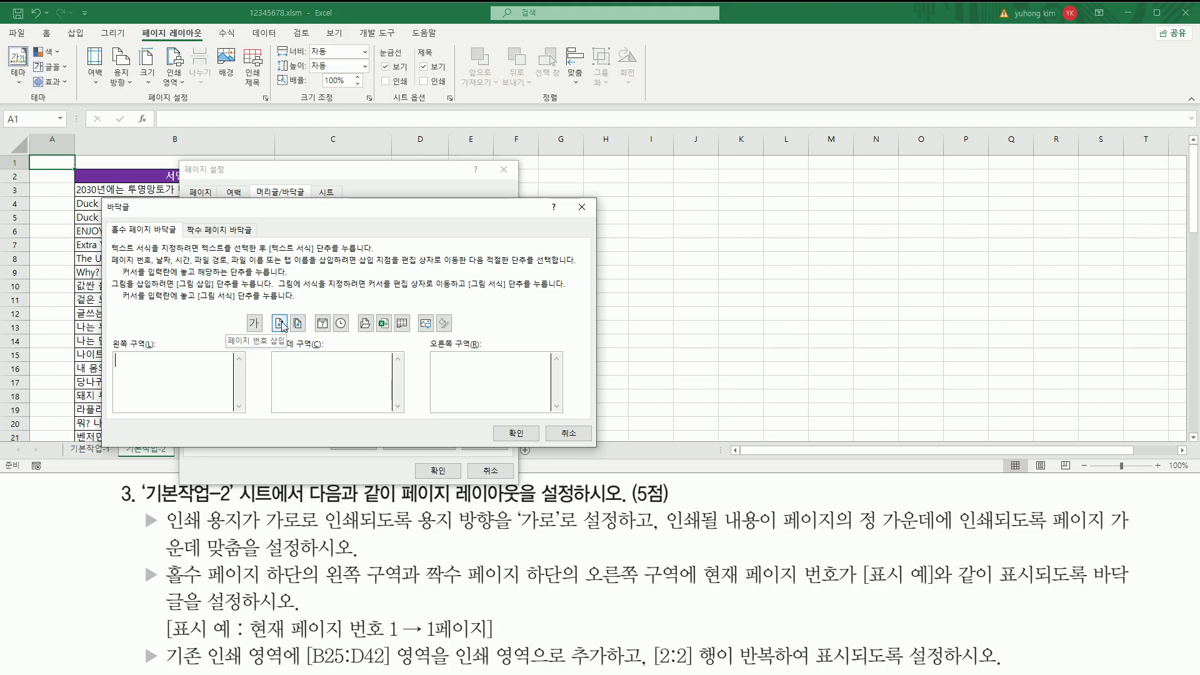
left_click(280, 324)
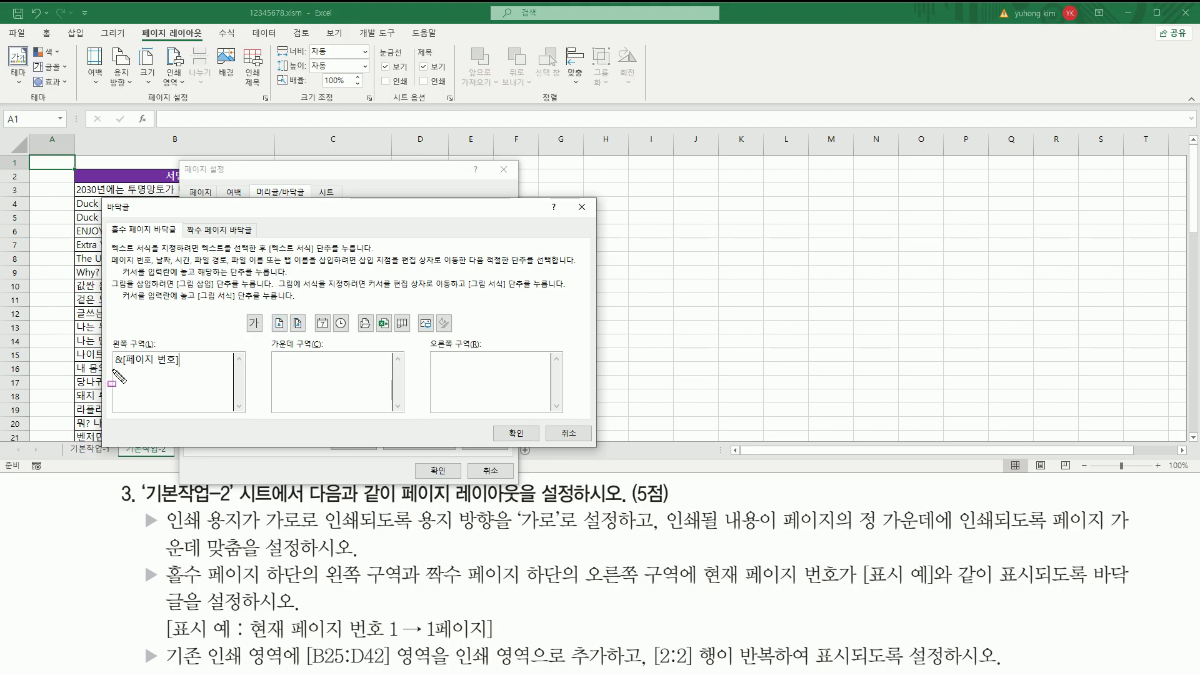
left_click_drag(113, 371, 180, 370)
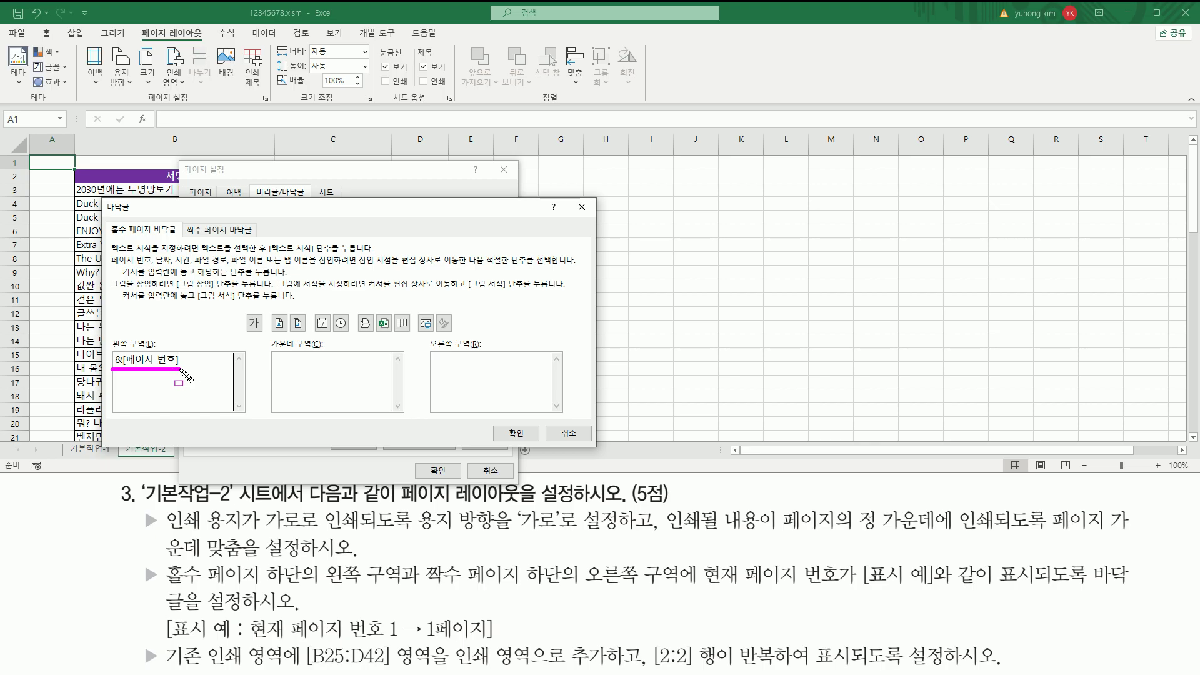
left_click_drag(427, 640, 435, 641)
left_click_drag(436, 615, 491, 639)
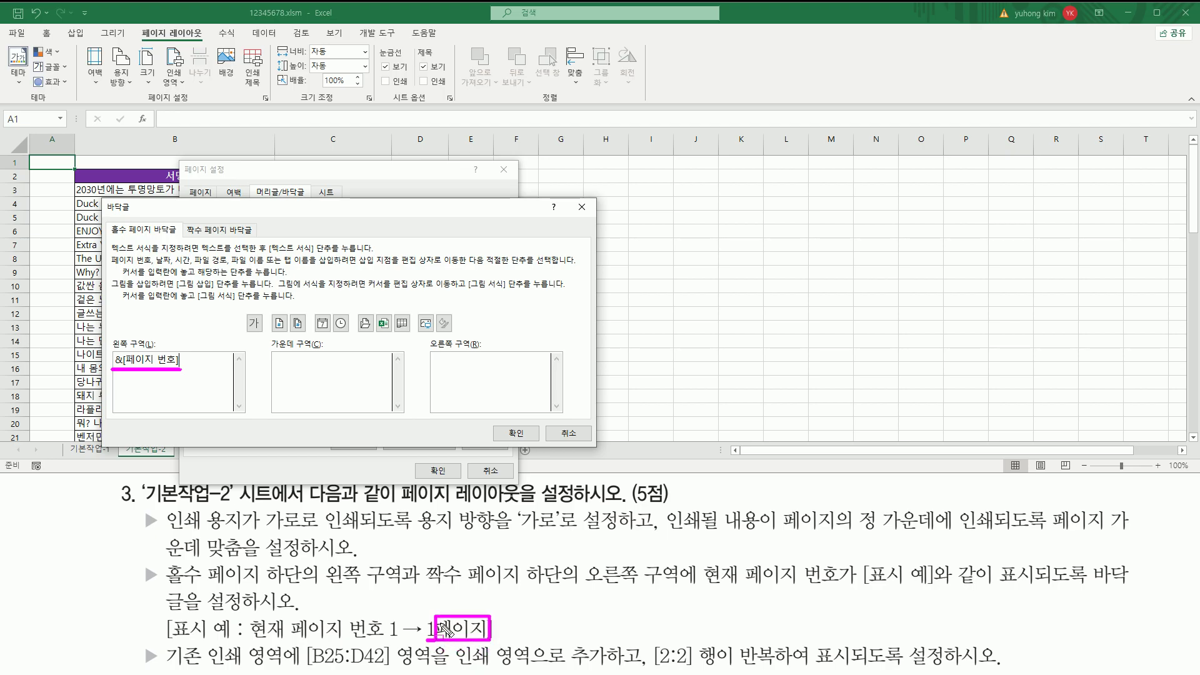
key("Escape")
left_click(195, 362)
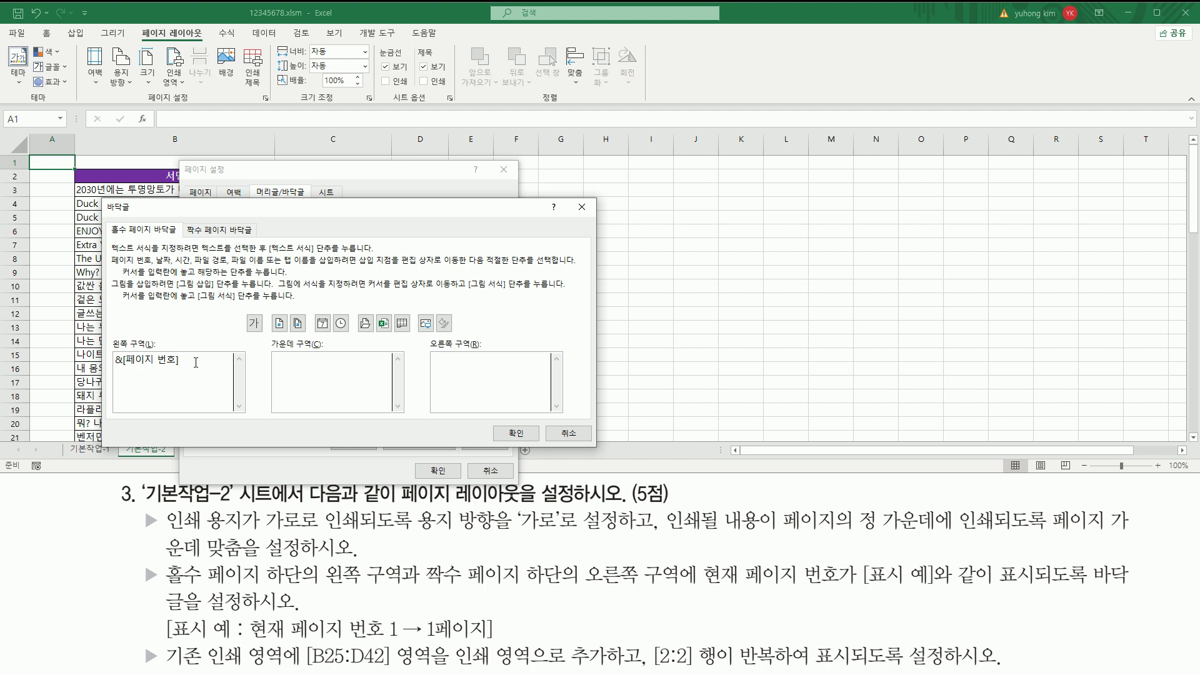
type("페이지")
- Set the right section of the even-page footer (짝수 페이지 바닥글) to &[페이지 번호]페이지, using the page number field
key("ctrl+2")
left_click_drag(181, 221, 257, 241)
key("Escape")
left_click(240, 233)
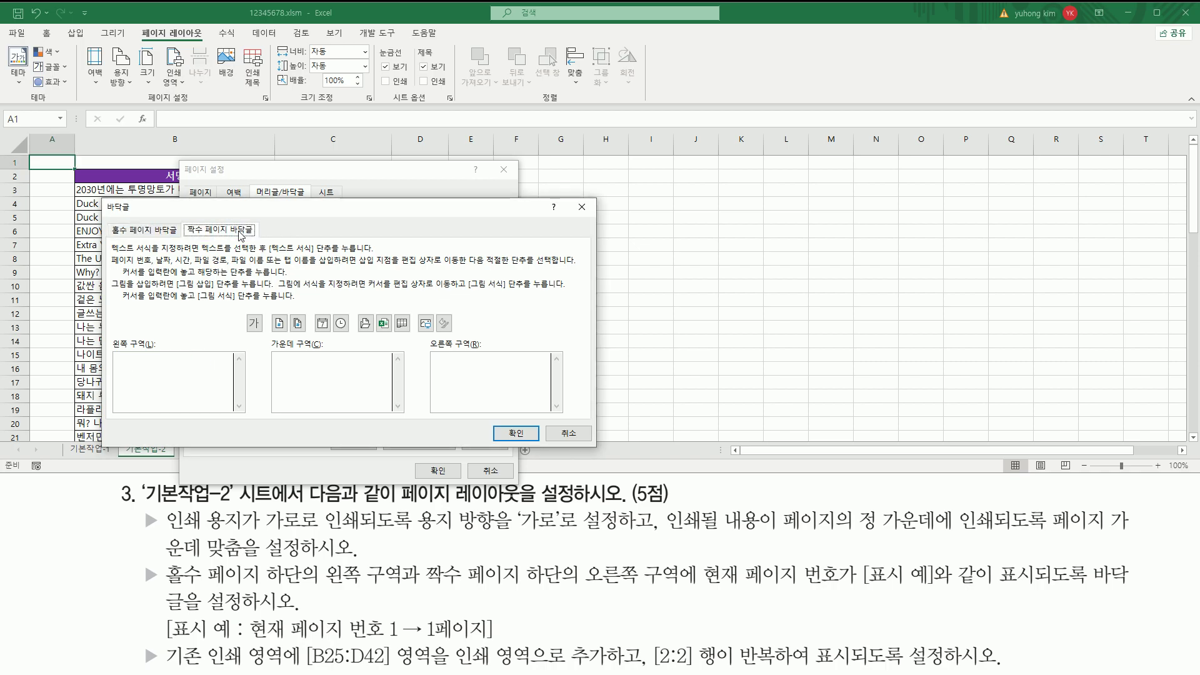
key("ctrl+2")
left_click_drag(425, 587, 685, 592)
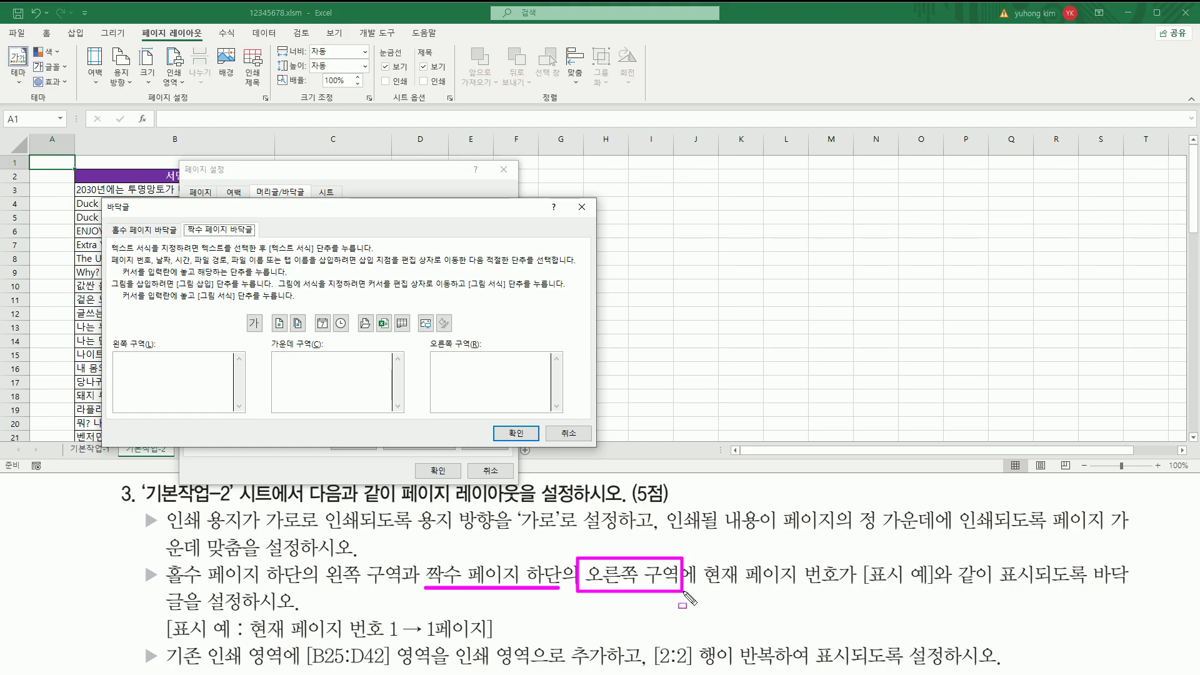
left_click_drag(438, 355, 559, 424)
key("Escape")
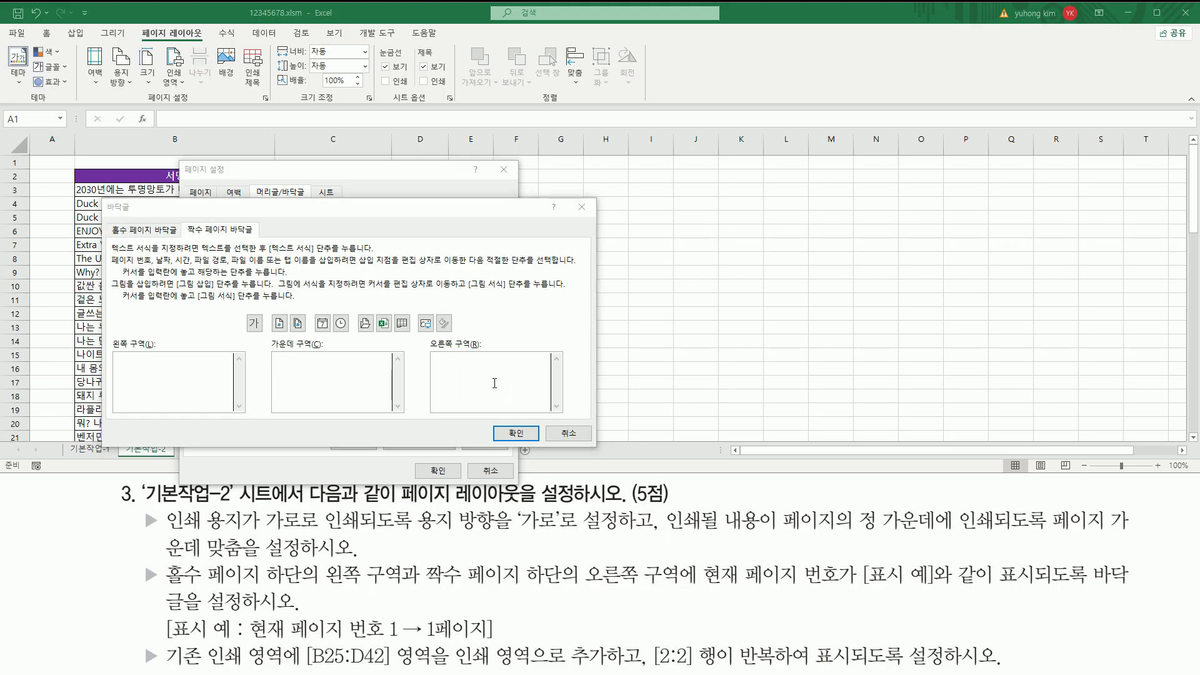
left_click(279, 323)
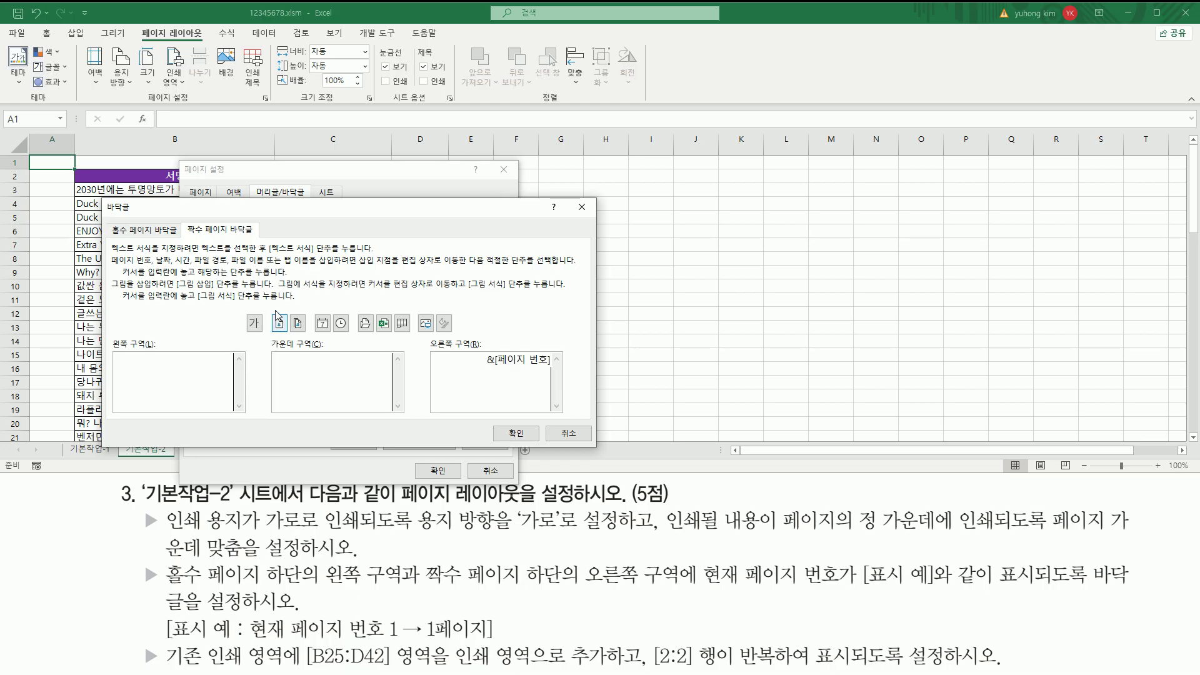
left_click_drag(271, 310, 292, 340)
left_click_drag(480, 368, 558, 368)
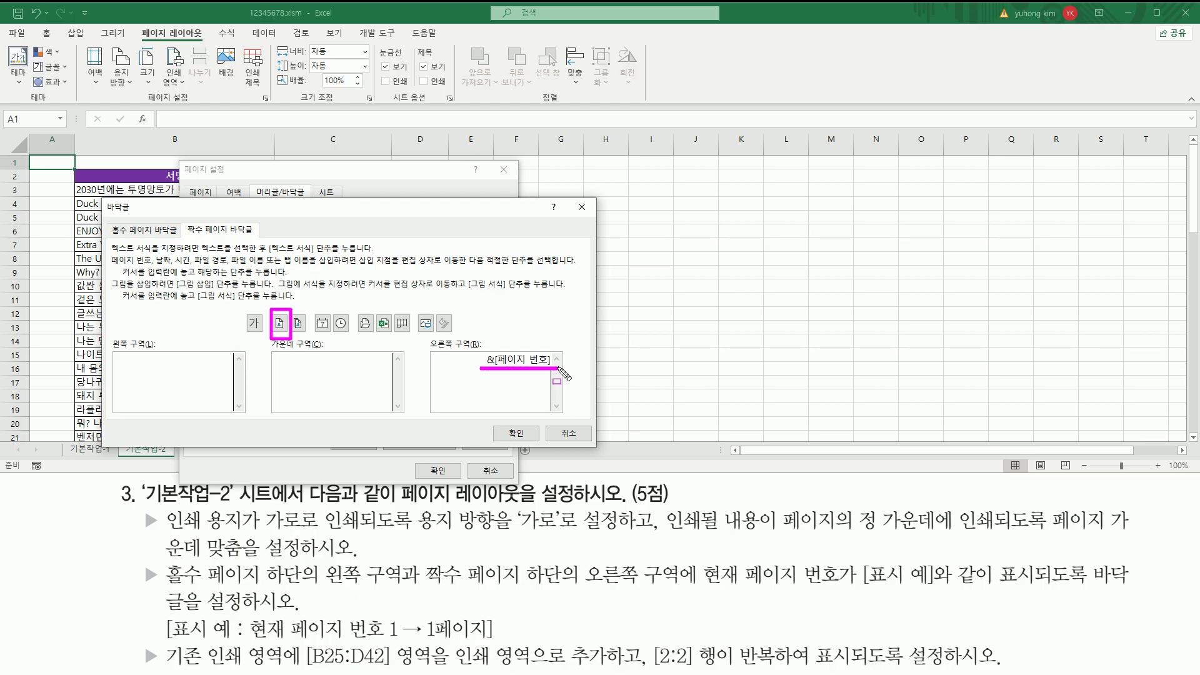
key("Escape")
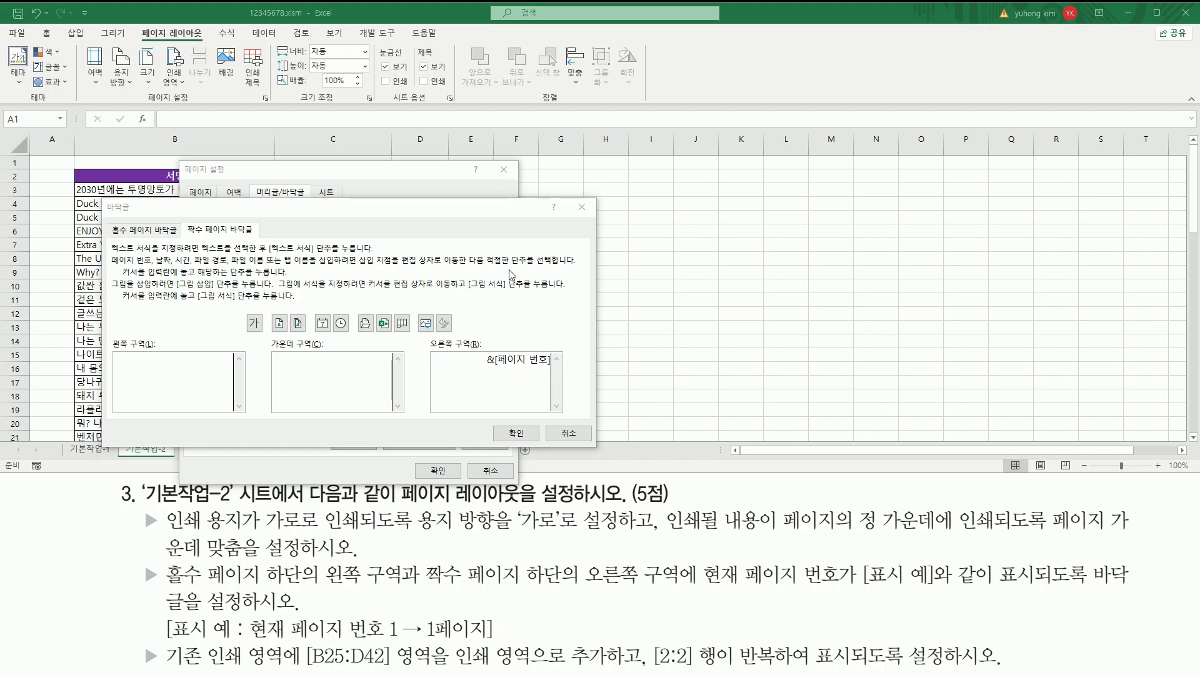
left_click(477, 213)
type("페이지")
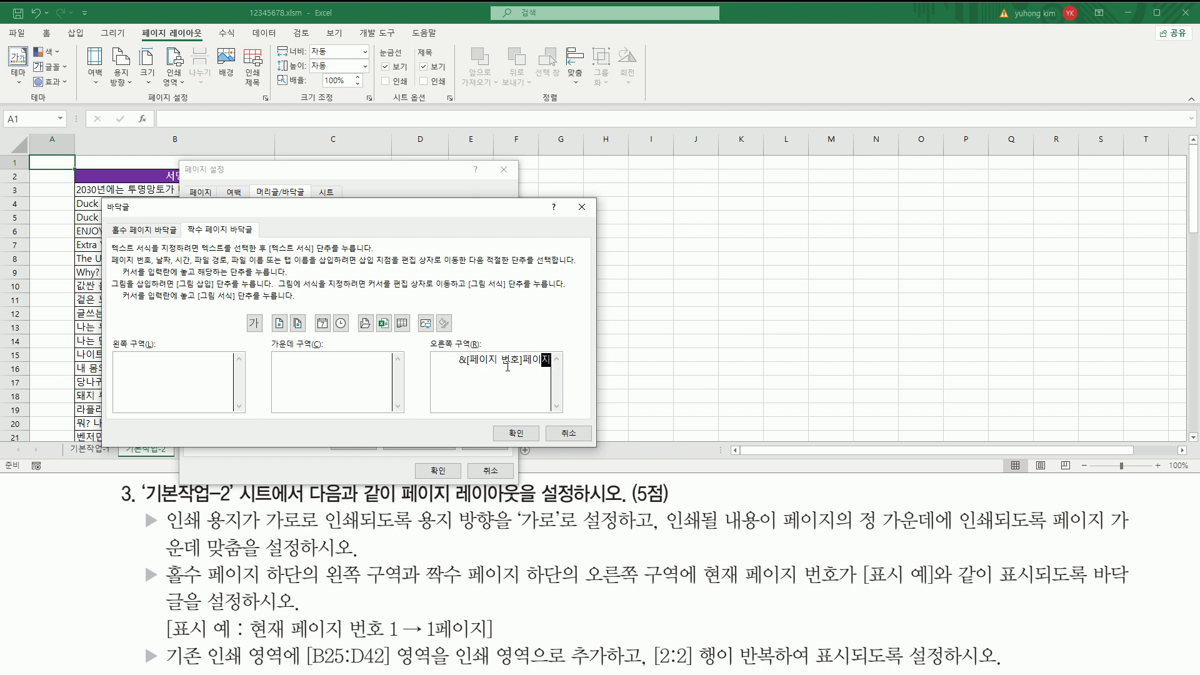
key("ctrl+2")
left_click_drag(453, 370, 559, 370)
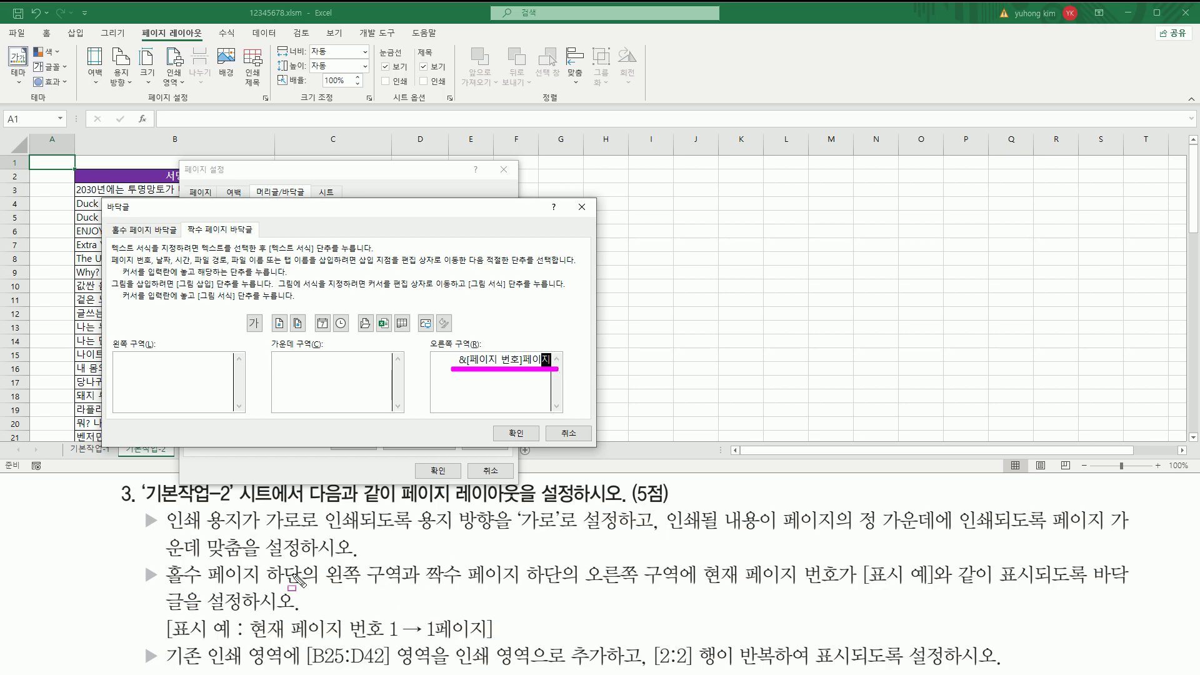
key("Escape")
- Review the page number entries in the odd-page footer's left section and the even-page footer's right section
triple_click(538, 366)
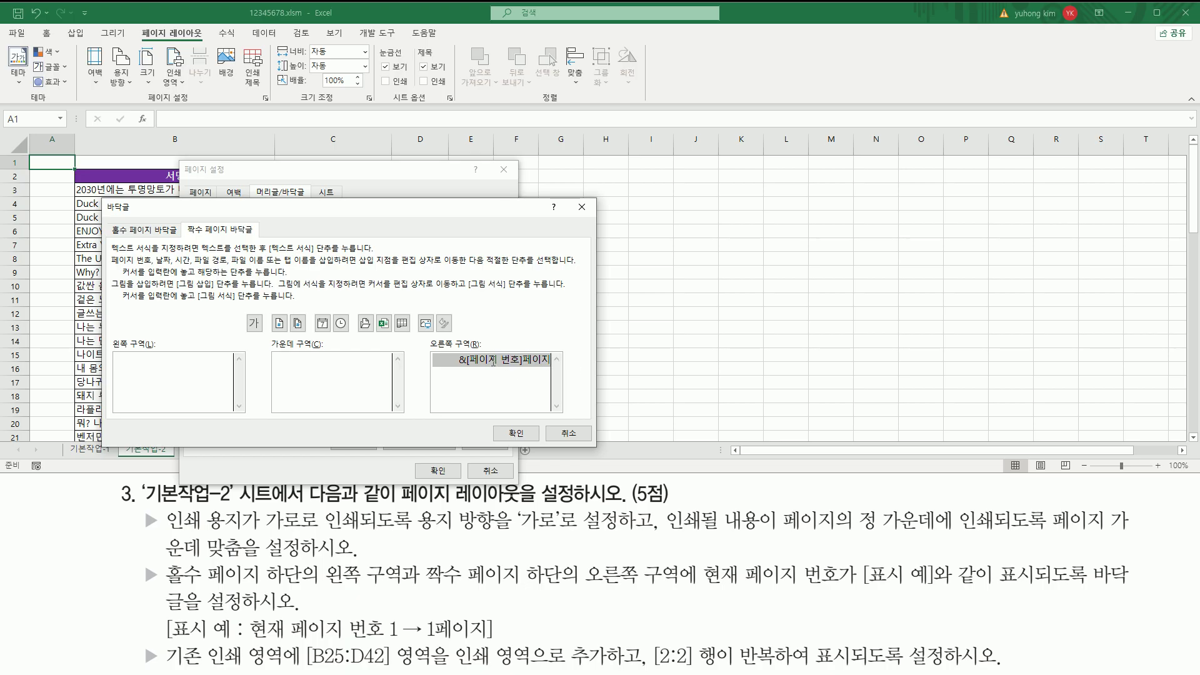
left_click(149, 231)
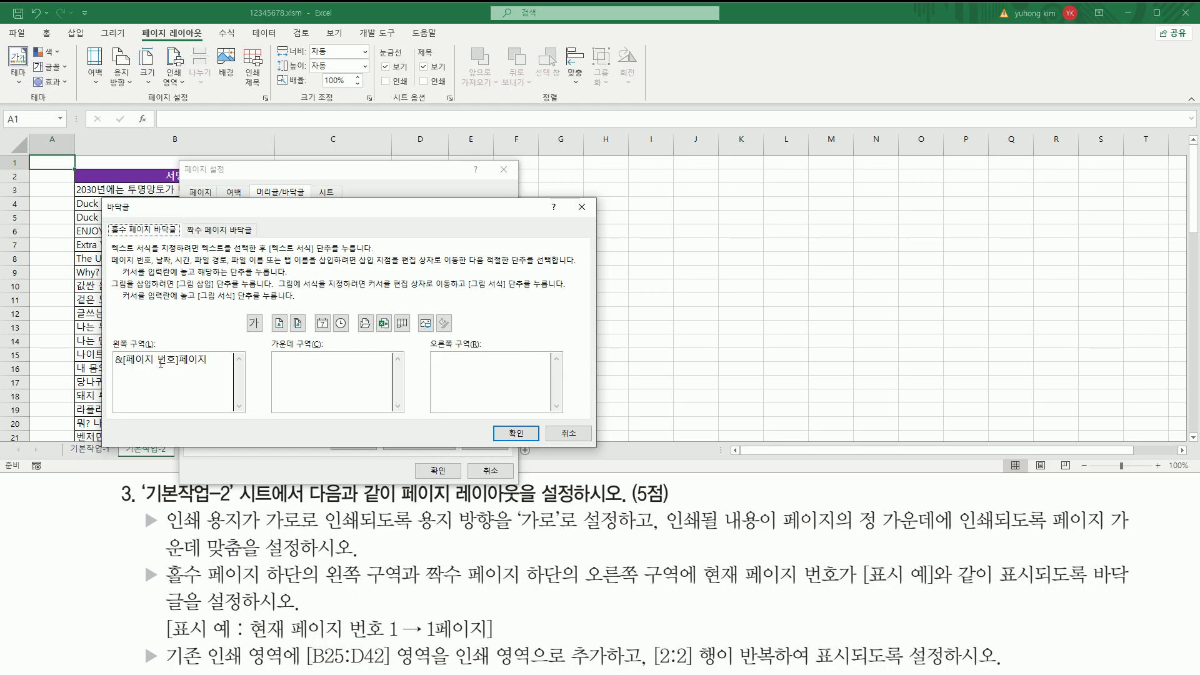
left_click_drag(211, 360, 103, 361)
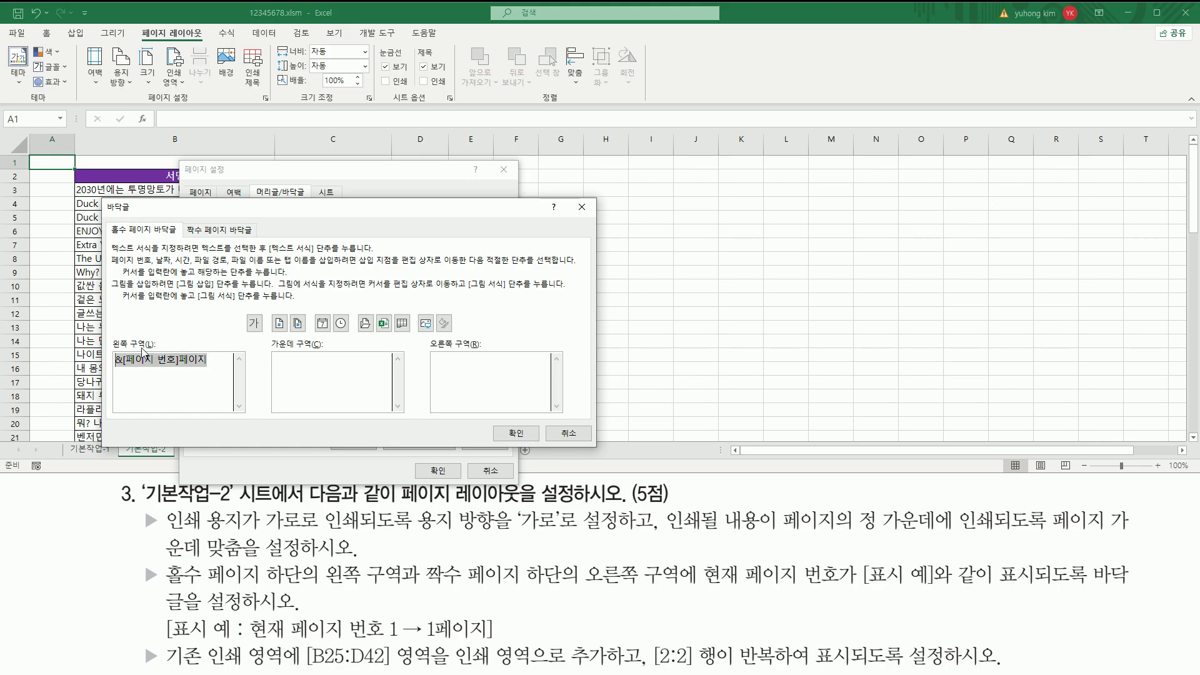
left_click(210, 232)
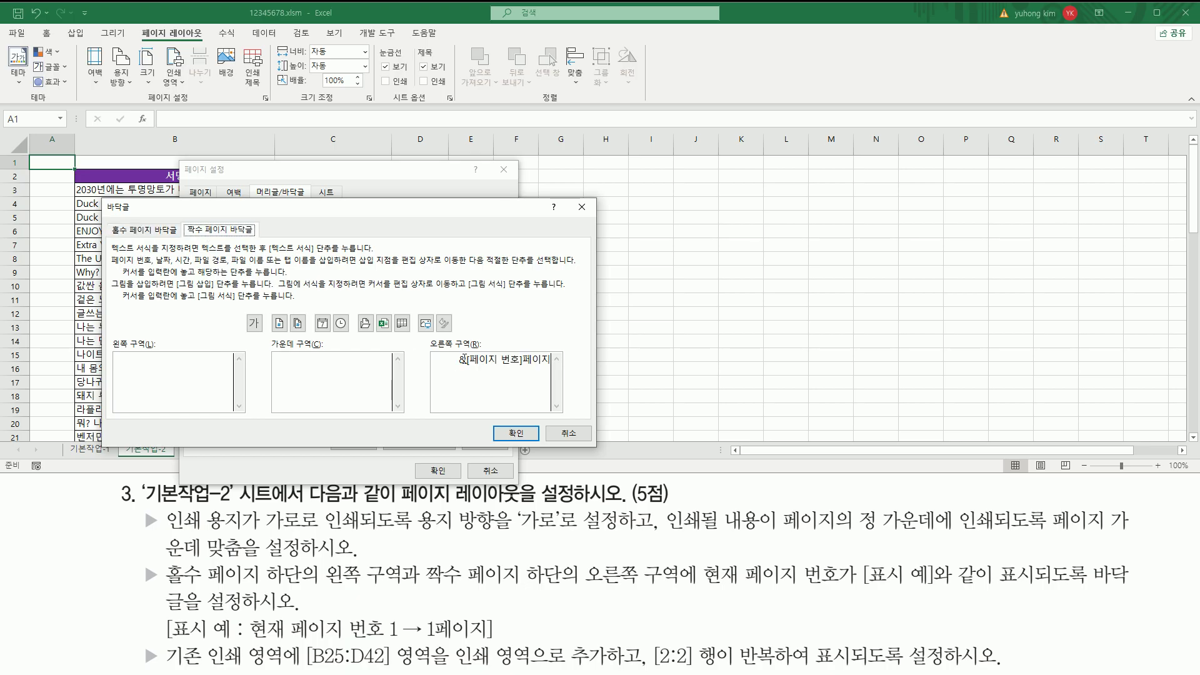
left_click_drag(454, 360, 603, 360)
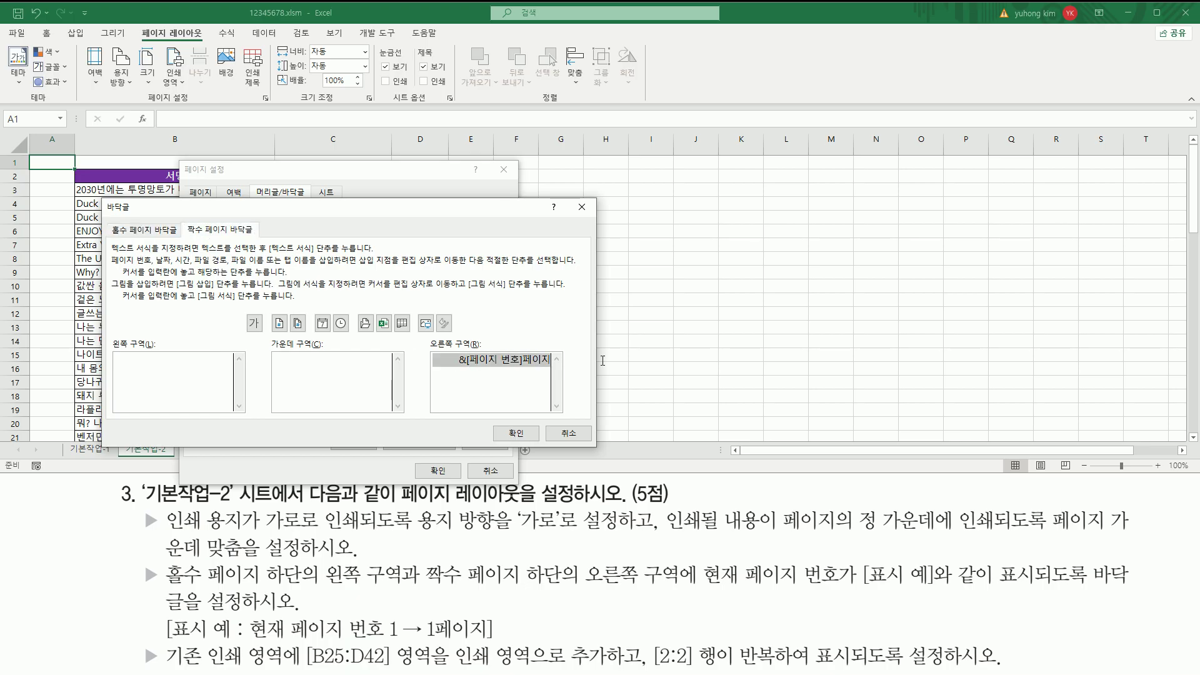
left_click(526, 379)
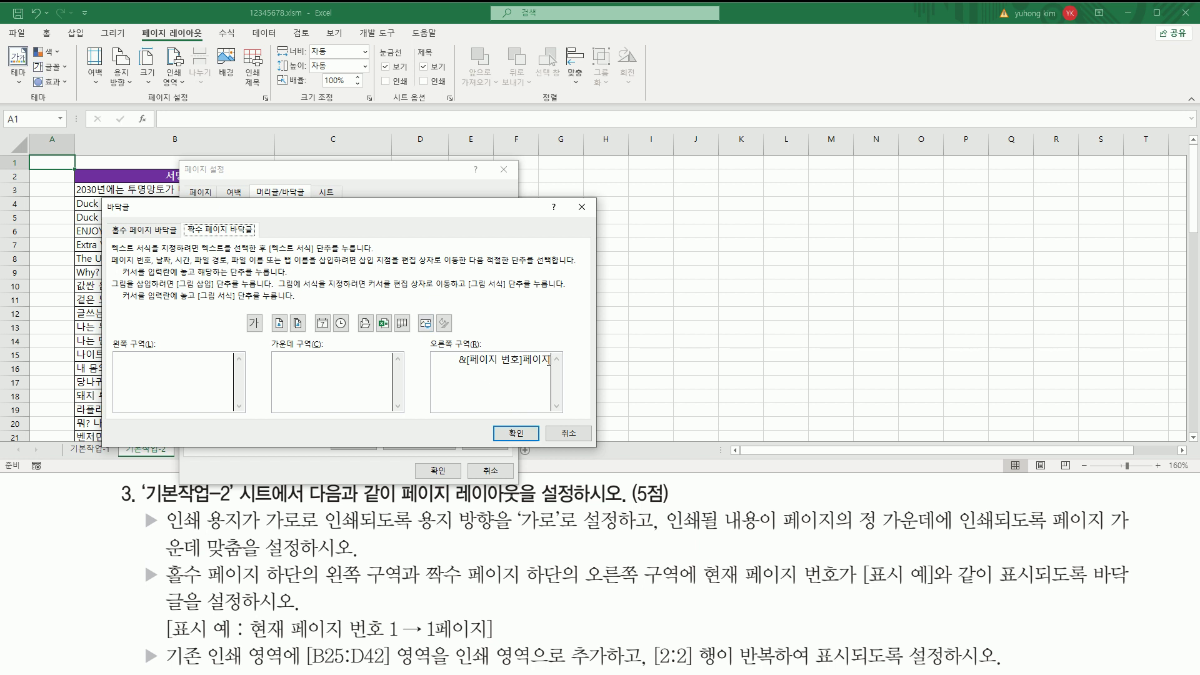
- Confirm the custom odd-page and even-page footers and return to the page setup settings
left_click(519, 435)
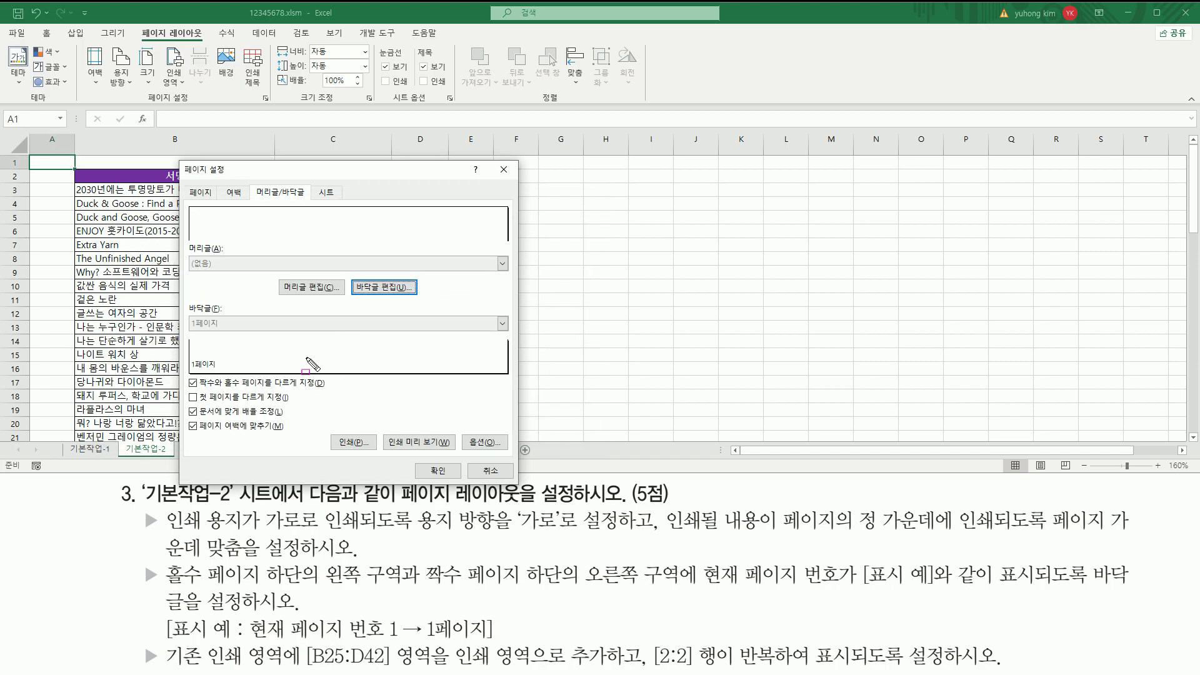
mouse_move(185, 372)
left_mouse_down()
mouse_move(198, 388)
mouse_move(320, 389)
left_mouse_up()
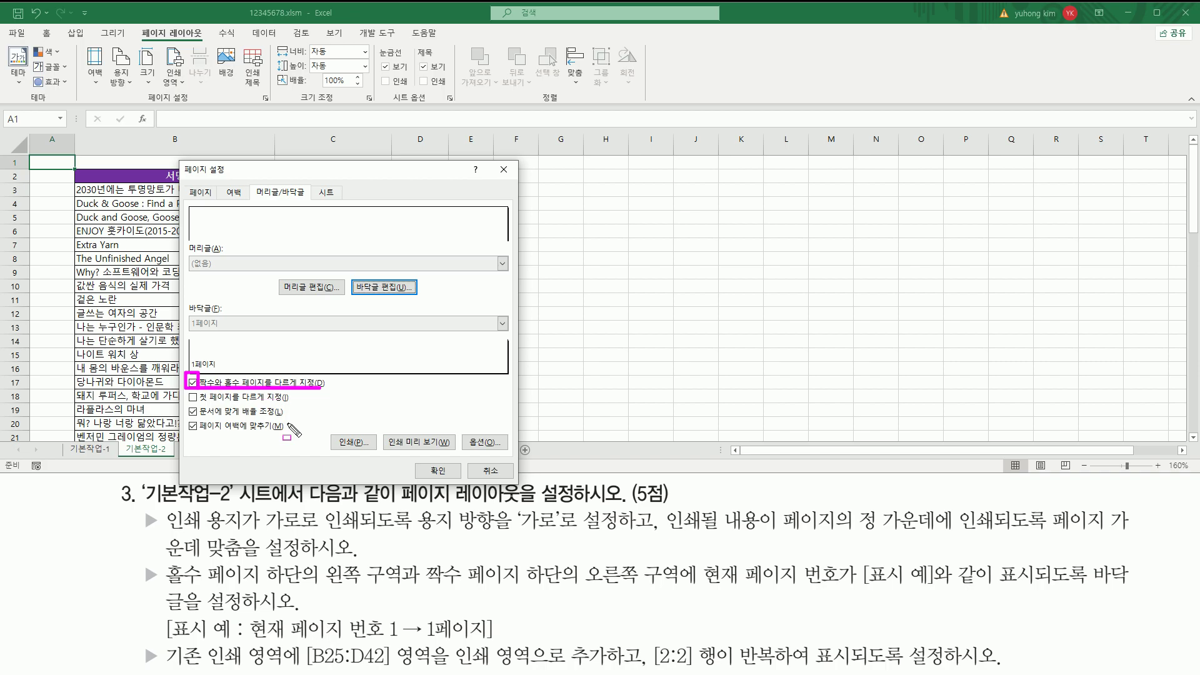
key("Escape")
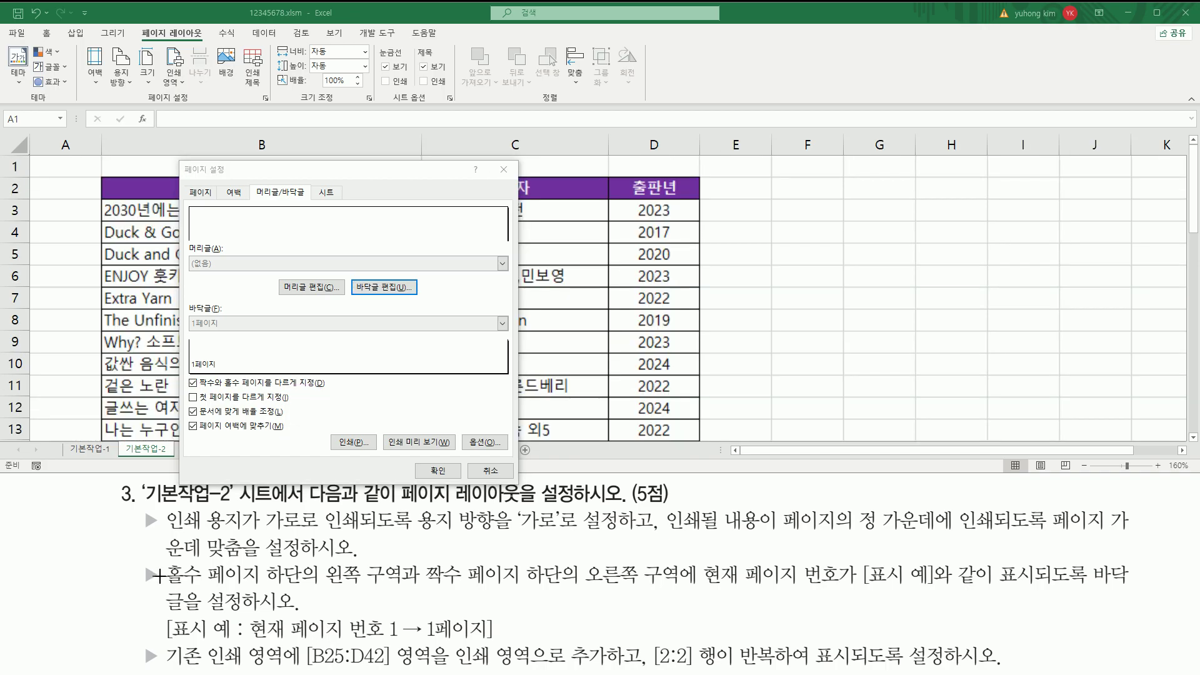
left_click_drag(145, 573, 1128, 573)
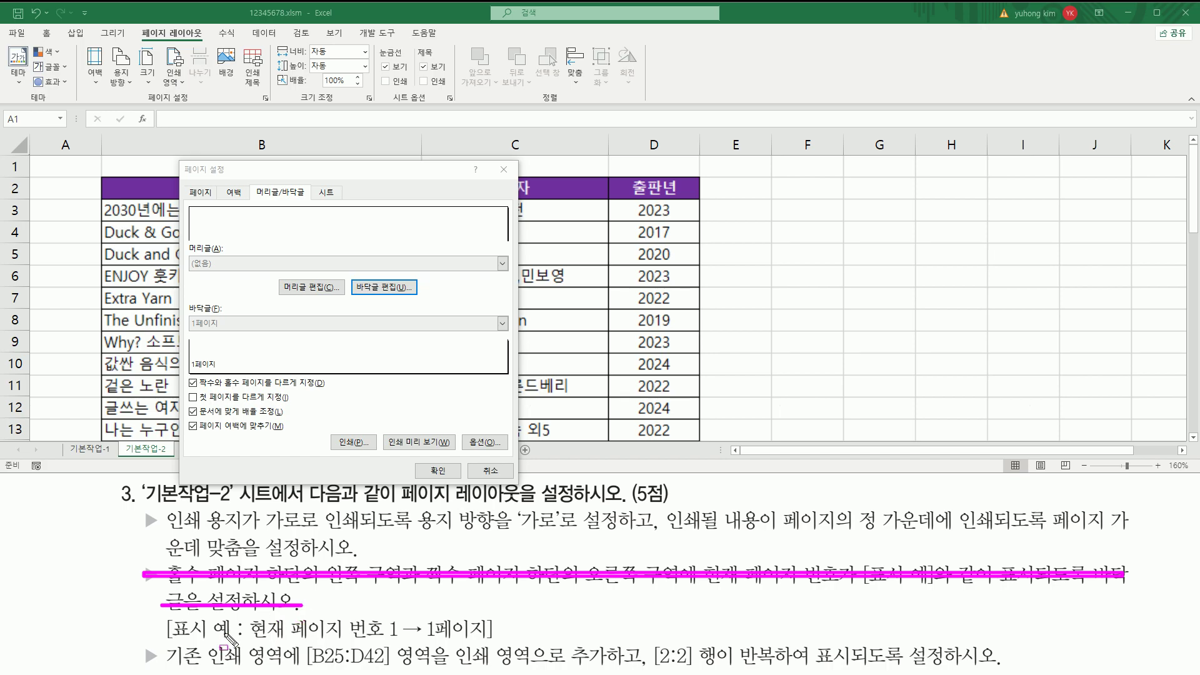
key("Escape")
mouse_move(161, 639)
left_mouse_down()
mouse_move(235, 668)
mouse_move(607, 668)
left_mouse_up()
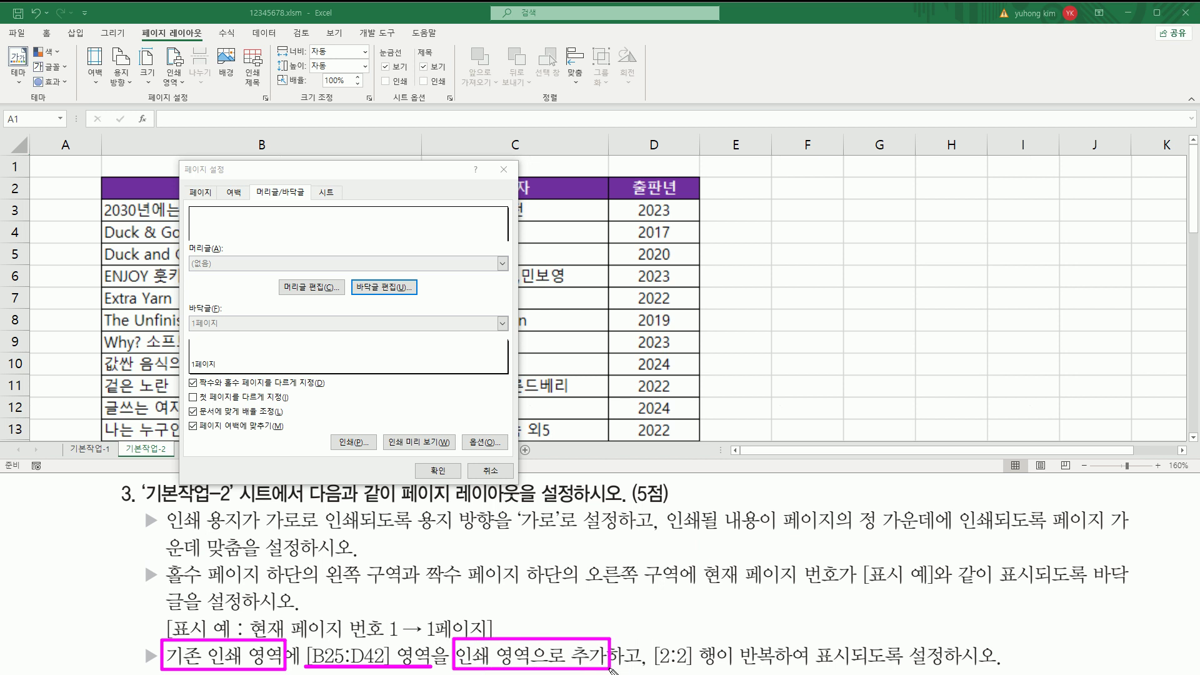
mouse_move(652, 640)
left_mouse_down()
mouse_move(670, 669)
mouse_move(945, 667)
left_mouse_up()
left_click_drag(253, 183, 261, 187)
key("ctrl+z")
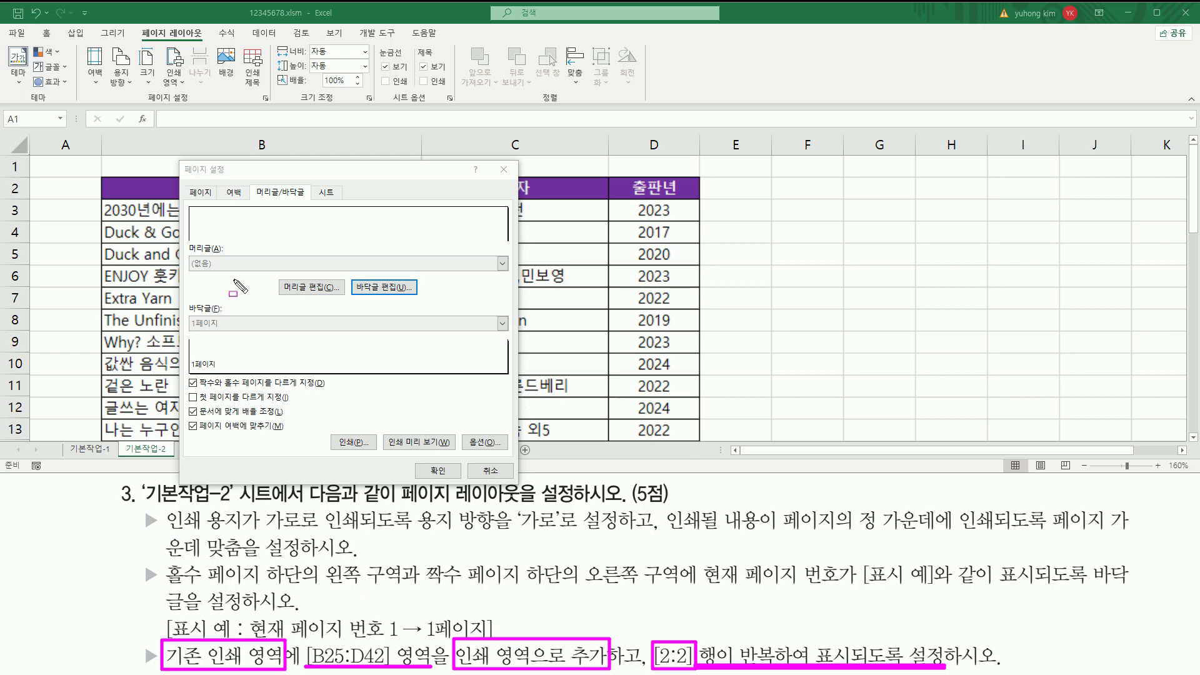
- Show the sheet print settings (시트) in the page setup and move the dialog clear of the book table
left_click_drag(311, 183, 346, 201)
key("Escape")
left_click(327, 194)
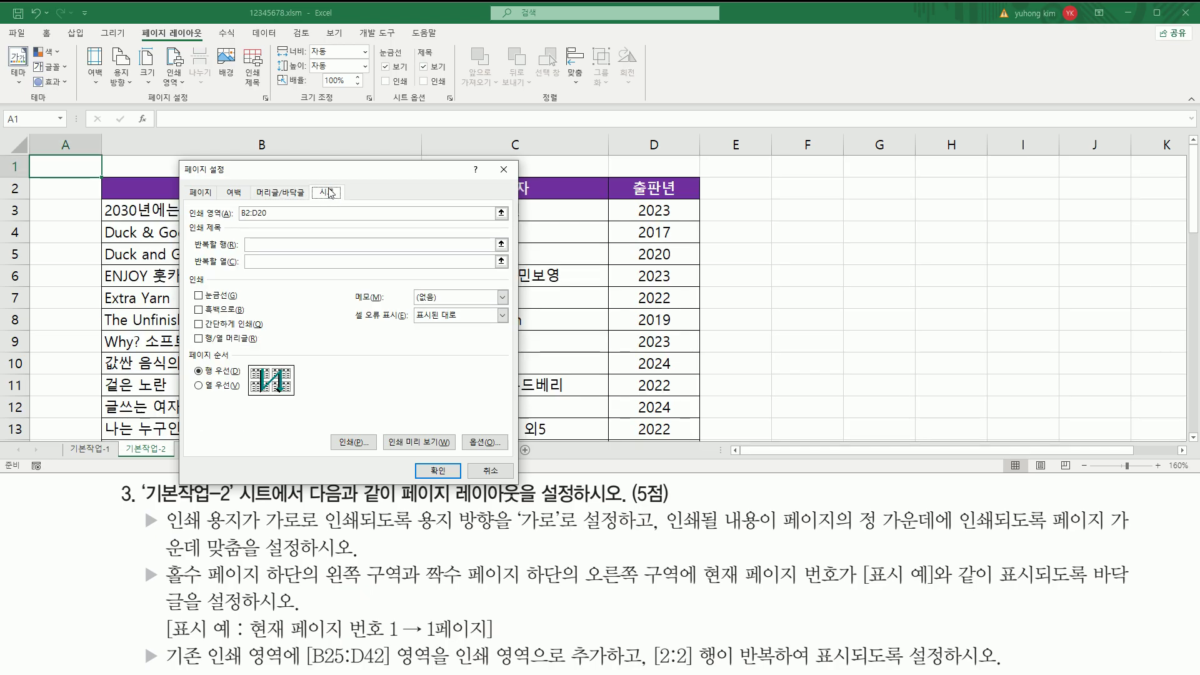
left_click_drag(311, 177, 876, 180)
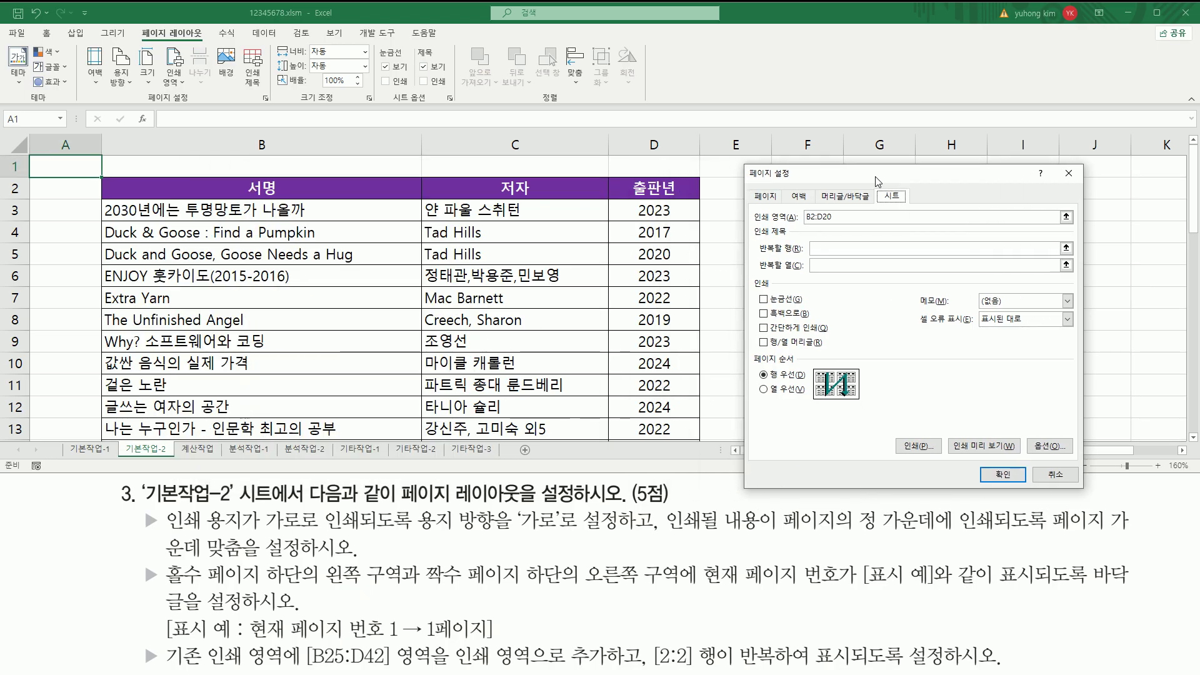
mouse_move(748, 213)
left_mouse_down()
mouse_move(763, 227)
mouse_move(847, 224)
mouse_move(850, 213)
mouse_move(831, 222)
left_mouse_up()
key("Escape")
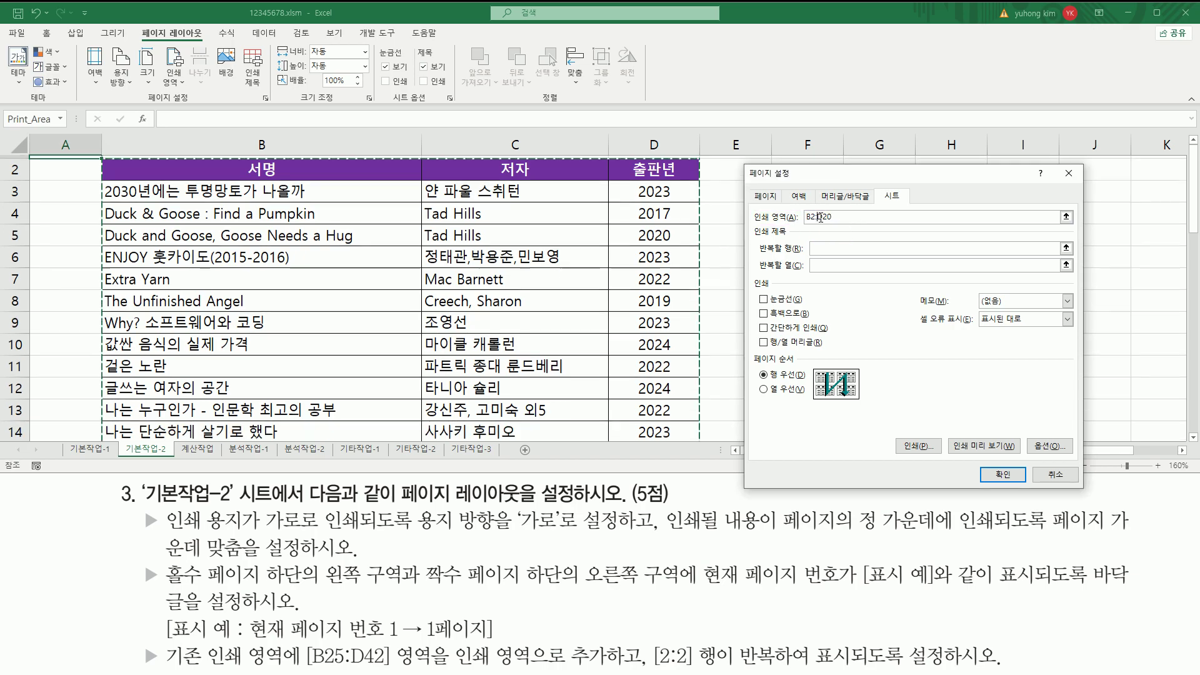
- Examine which rows of the book table the existing print area (인쇄 영역) covers
left_click(820, 217)
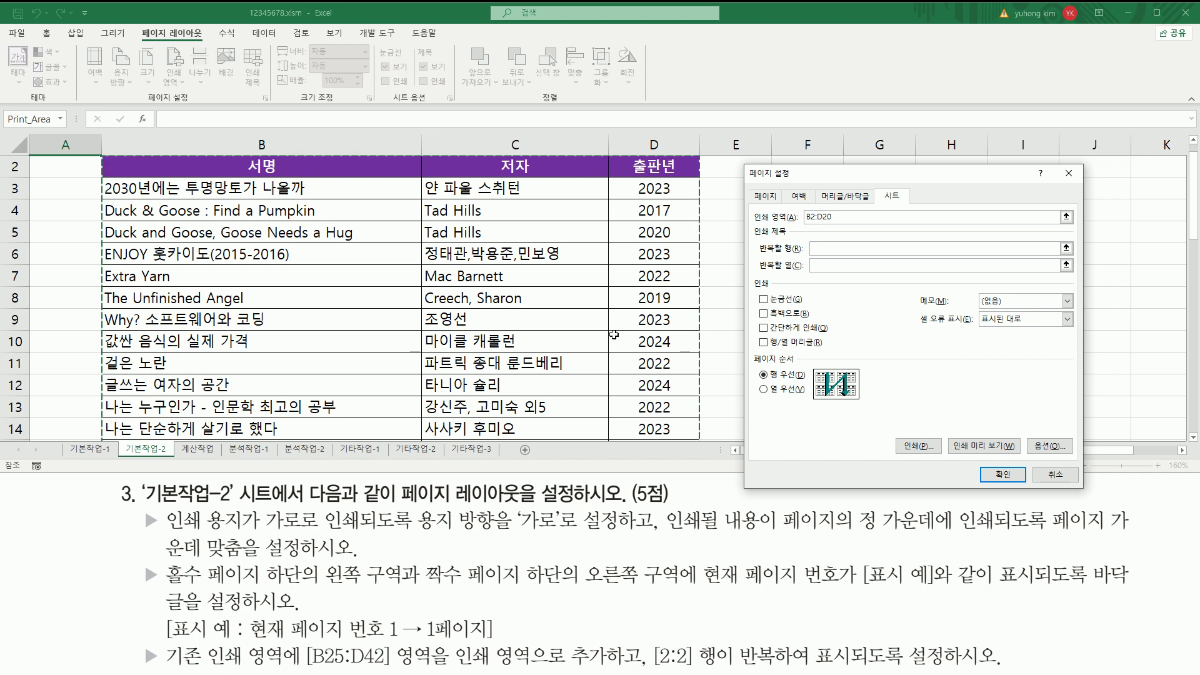
scroll(556, 341, "down", 5)
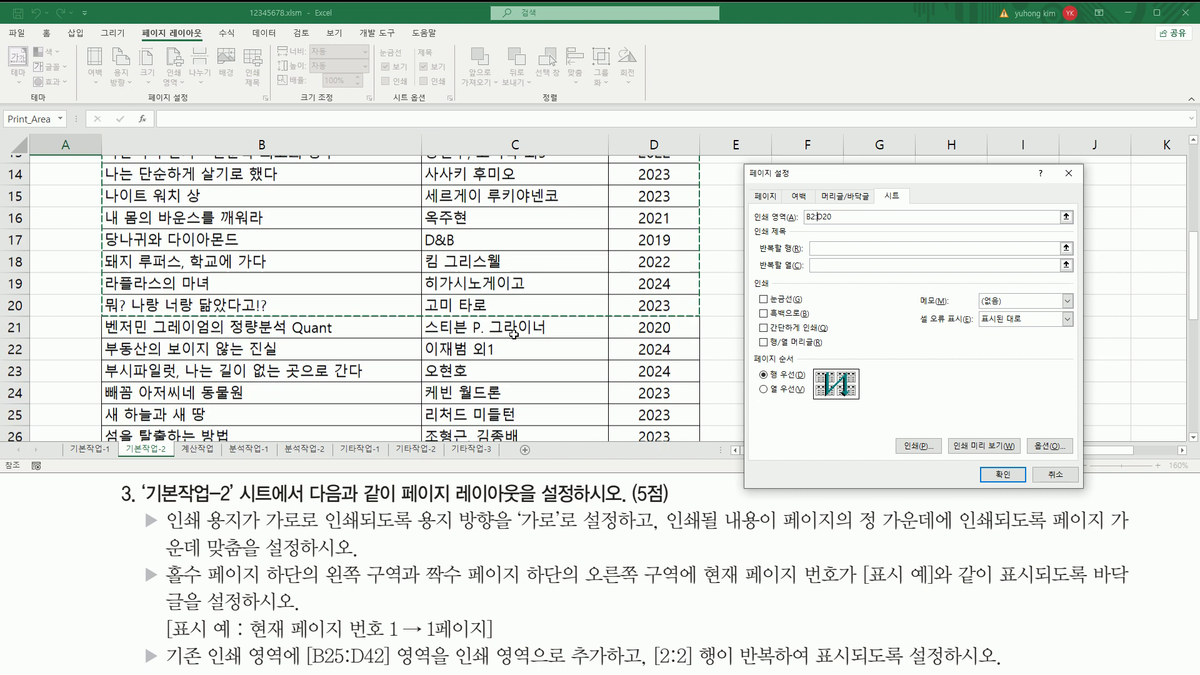
scroll(514, 336, "down", 1)
scroll(507, 326, "up", 1)
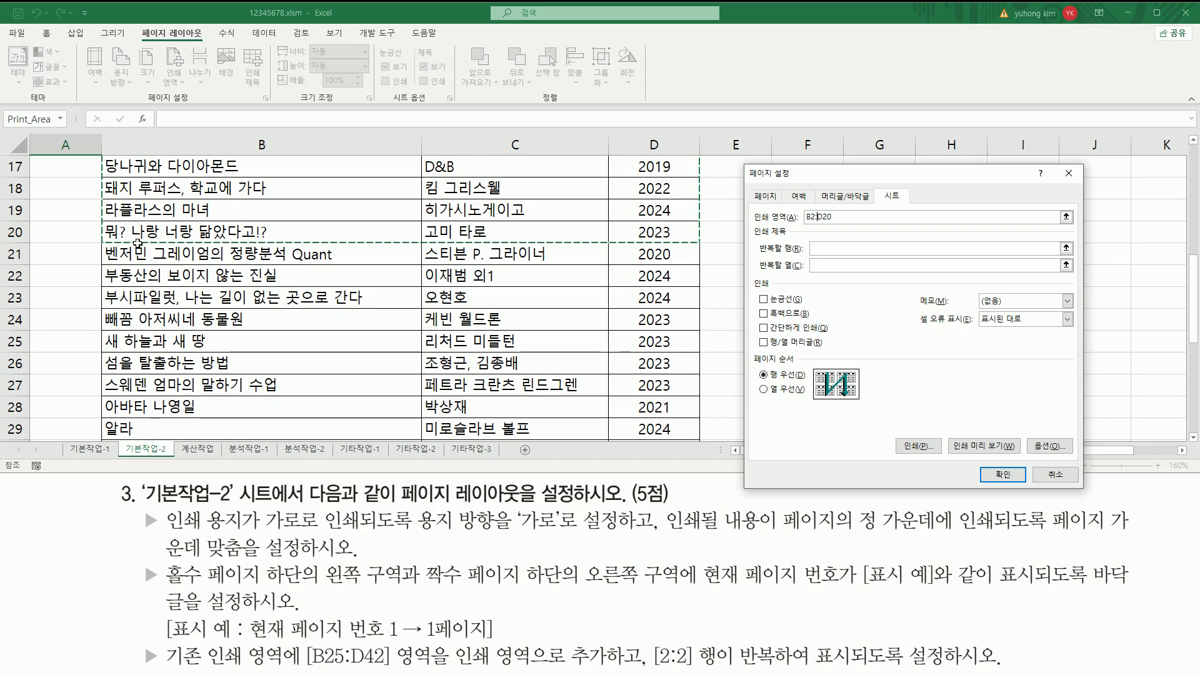
mouse_move(102, 244)
left_mouse_down()
mouse_move(584, 248)
mouse_move(705, 181)
mouse_move(706, 151)
left_mouse_up()
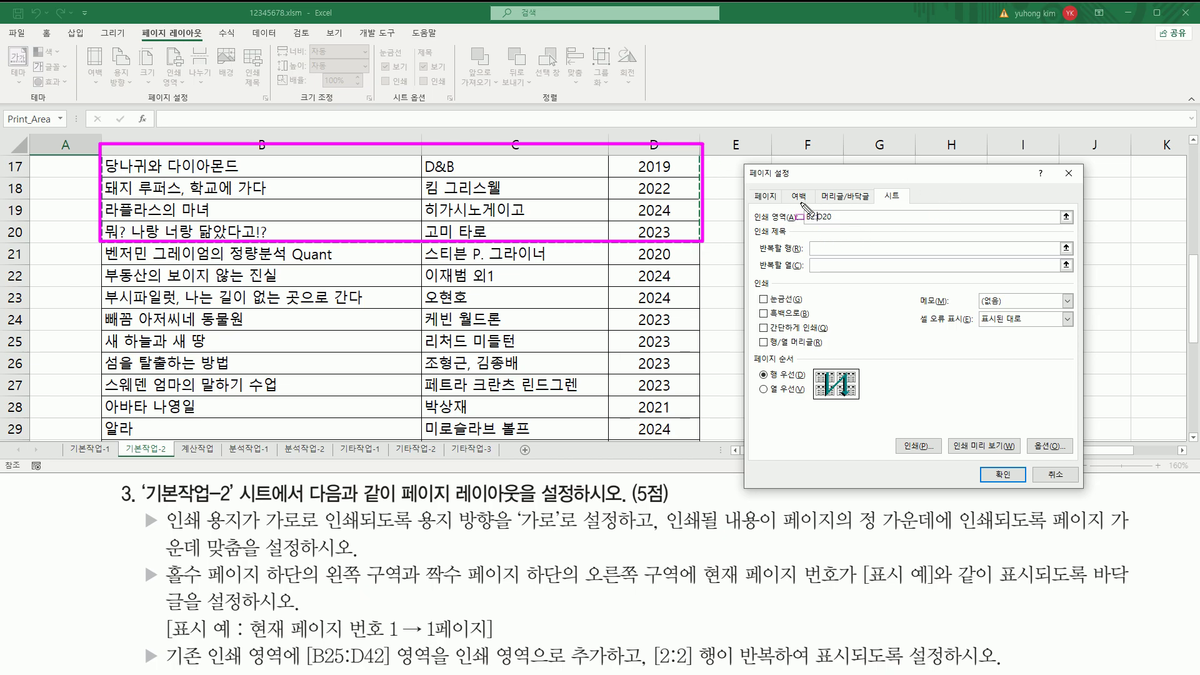
left_click_drag(303, 664, 399, 665)
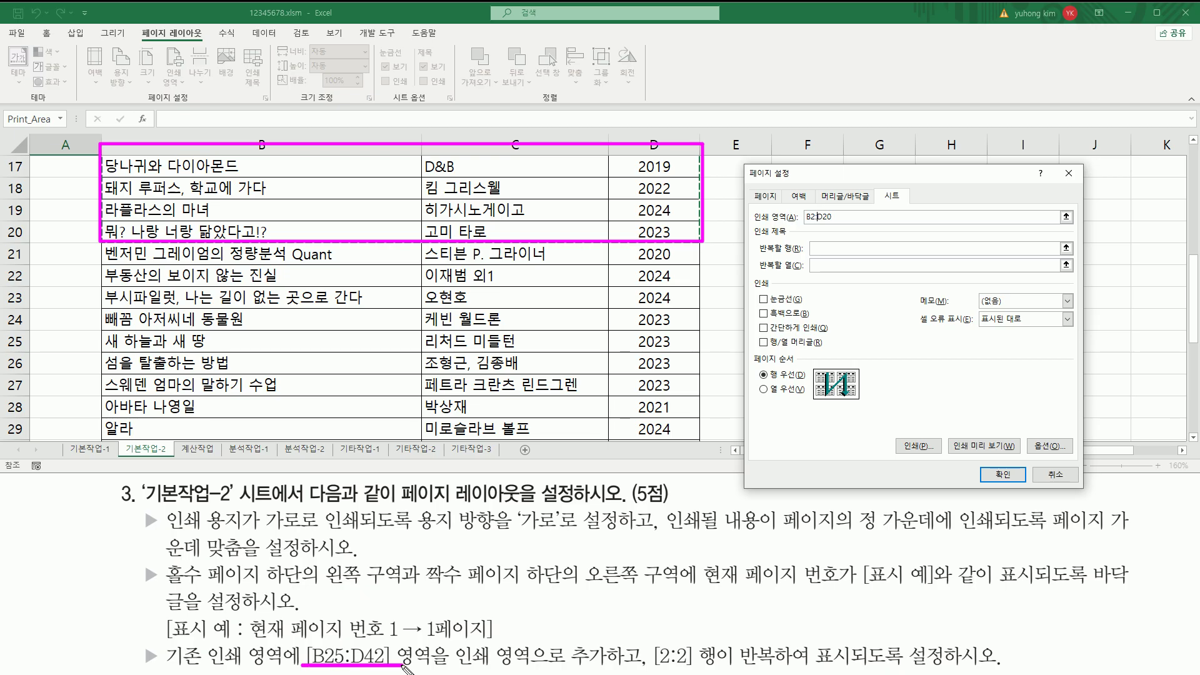
left_click_drag(802, 204, 845, 223)
mouse_move(306, 665)
left_mouse_down()
mouse_move(306, 648)
mouse_move(369, 639)
mouse_move(412, 670)
left_mouse_up()
left_click_drag(572, 641, 641, 669)
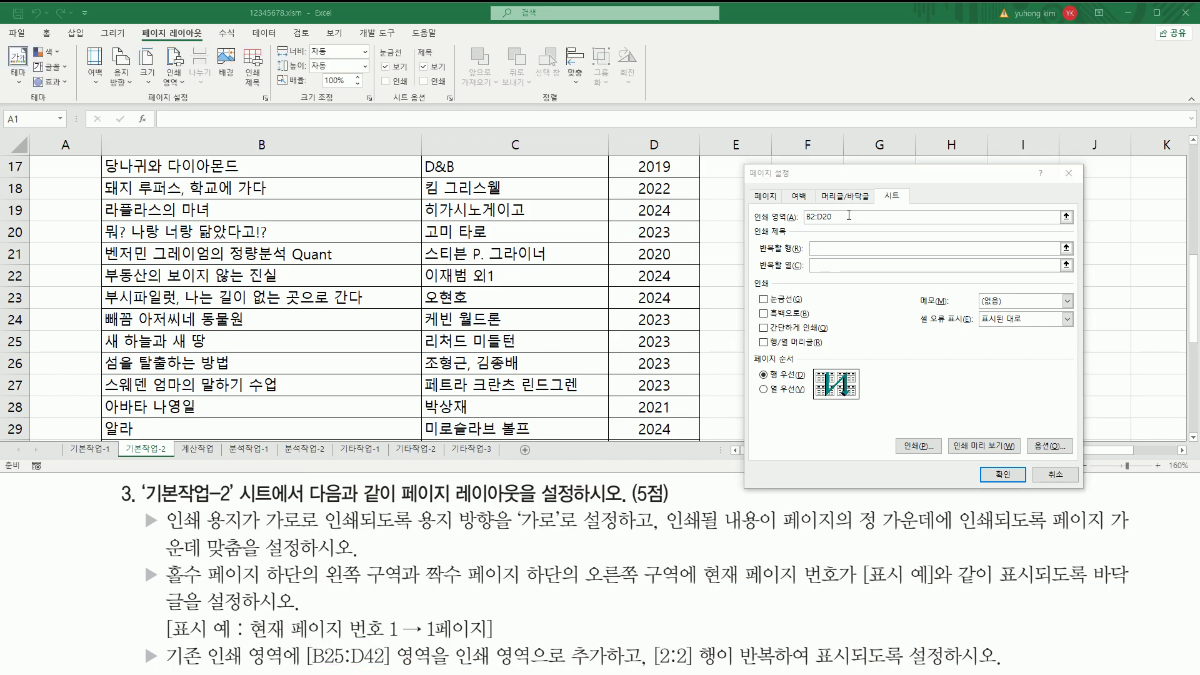
- Add the range $B$25:$D$42 to the print area after the existing B2:D20, separated by a comma
left_click(834, 218)
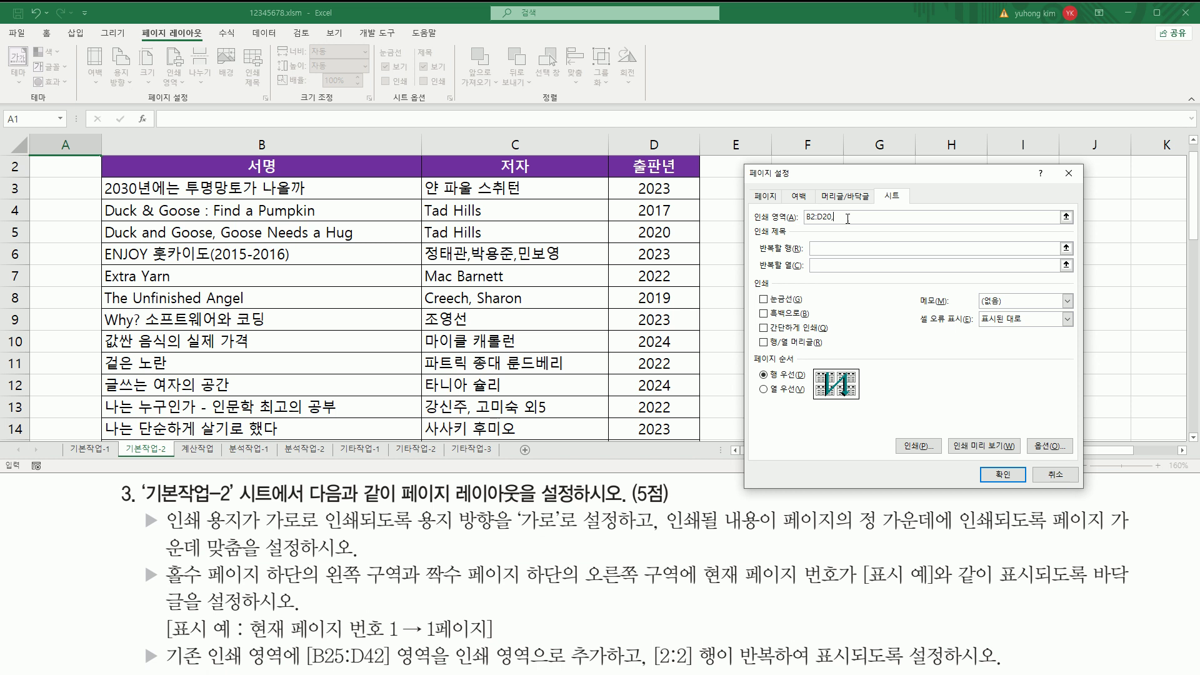
scroll(312, 319, "down", 3)
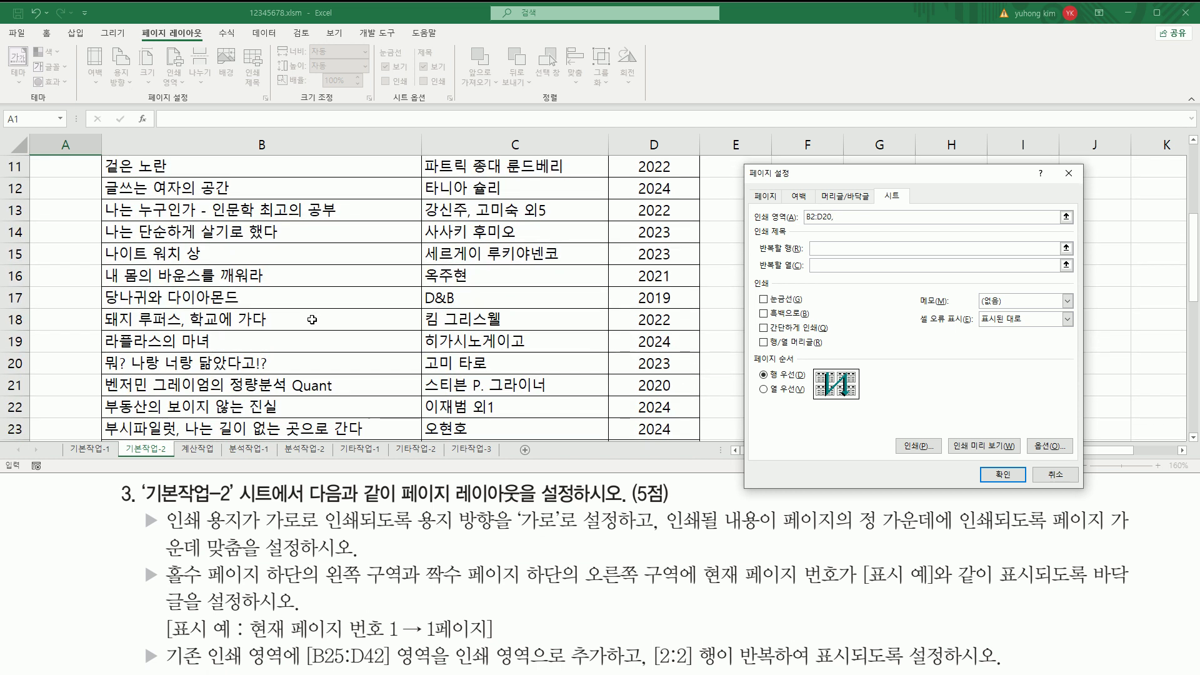
scroll(312, 320, "down", 3)
left_click(152, 273)
left_click_drag(153, 274, 676, 362)
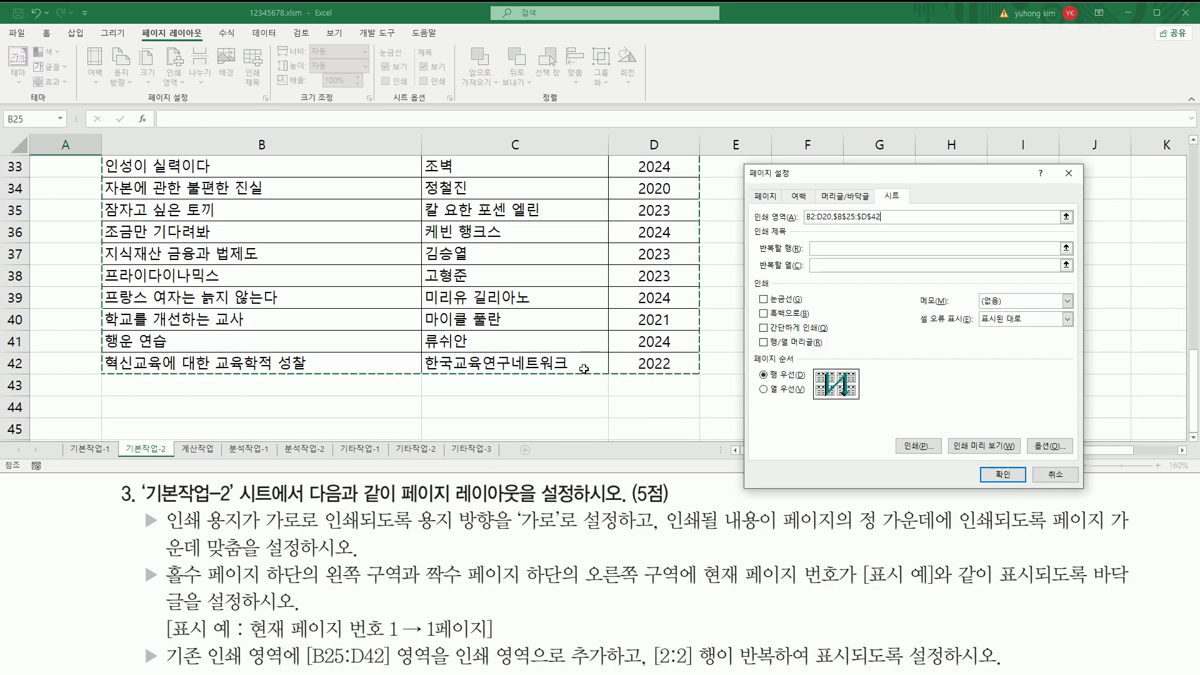
scroll(584, 369, "up", 4)
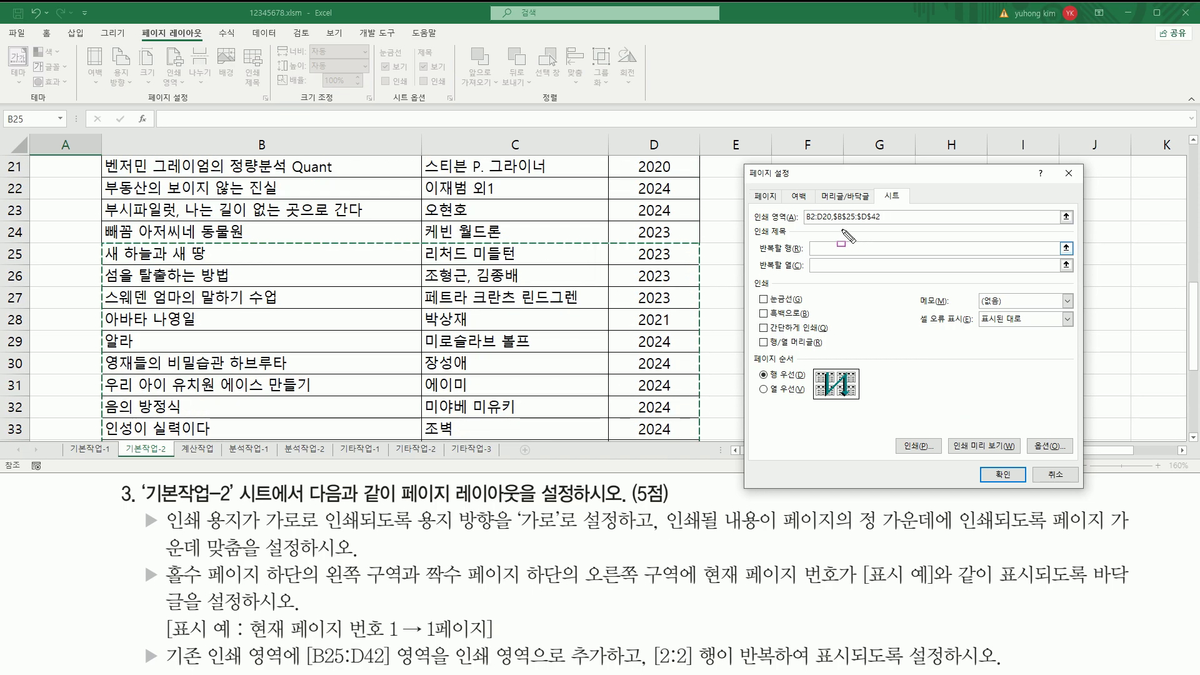
left_click_drag(804, 223, 887, 224)
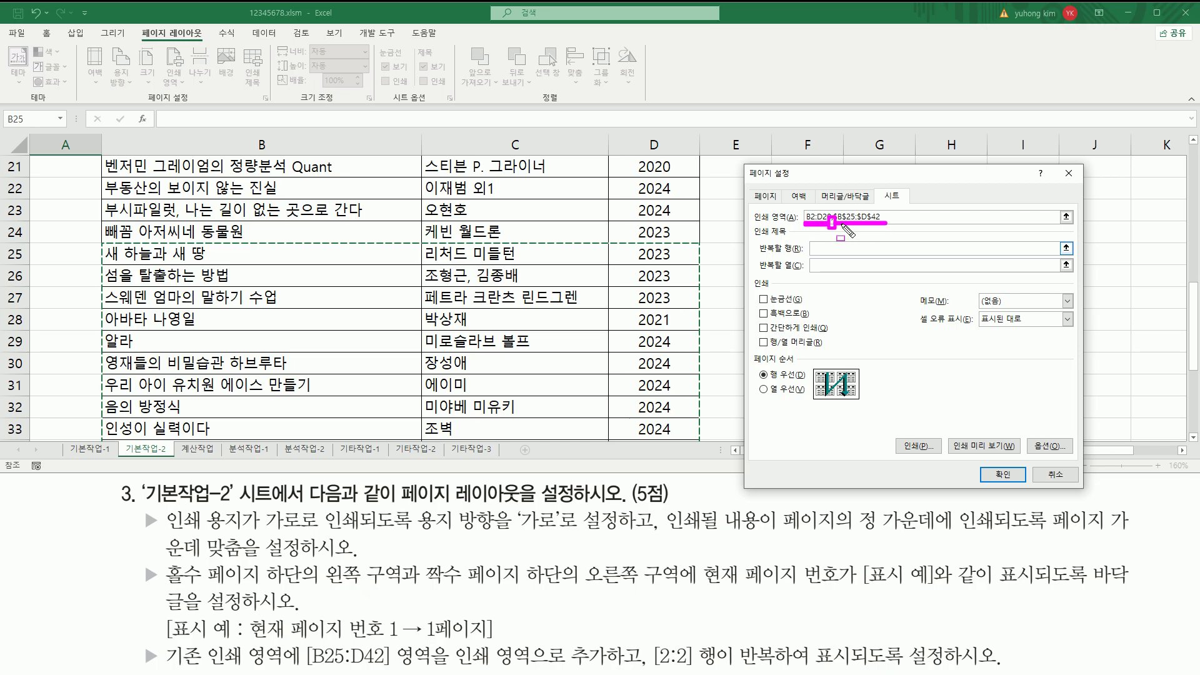
- Set row 2 ($2:$2) as the row to repeat on every printed page (반복할 행)
mouse_move(649, 641)
left_mouse_down()
mouse_move(720, 672)
mouse_move(998, 672)
left_mouse_up()
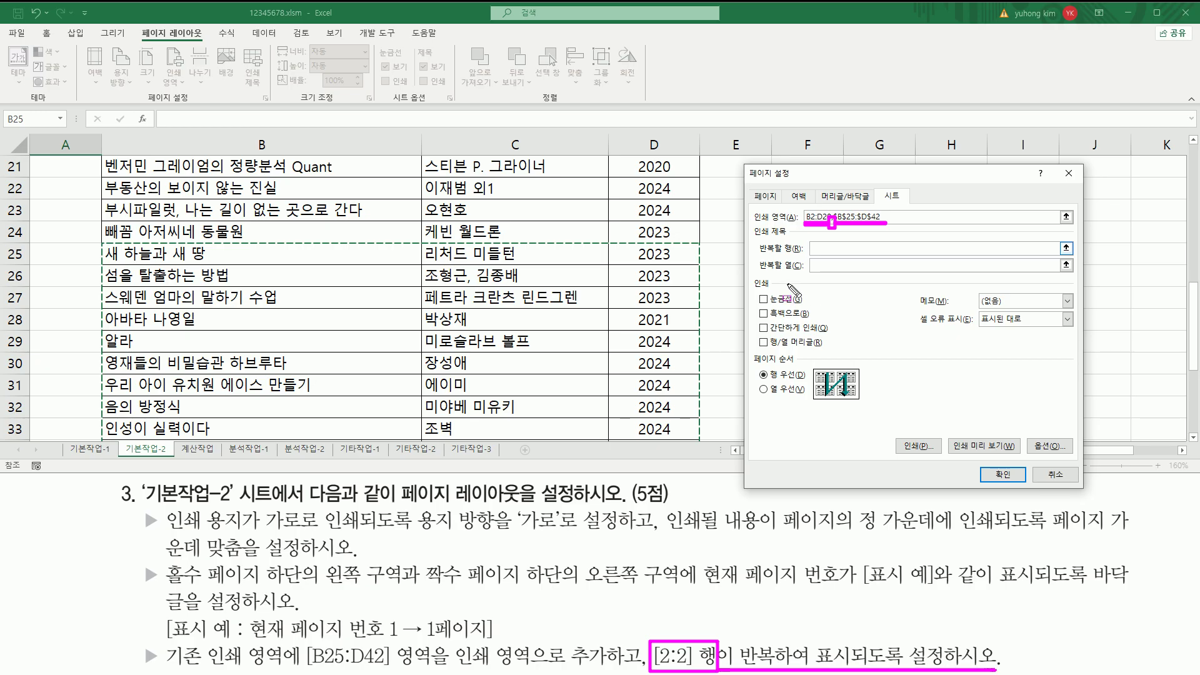
mouse_move(750, 226)
left_mouse_down()
mouse_move(756, 265)
mouse_move(807, 275)
left_mouse_up()
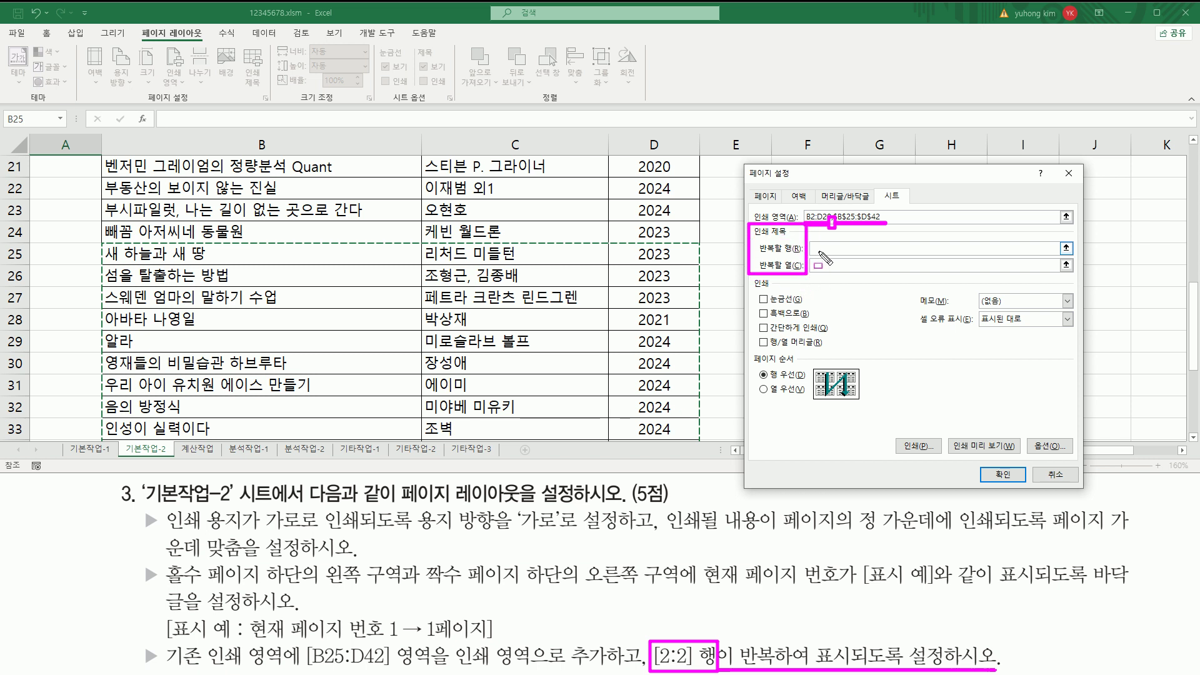
key("Escape")
left_click(822, 249)
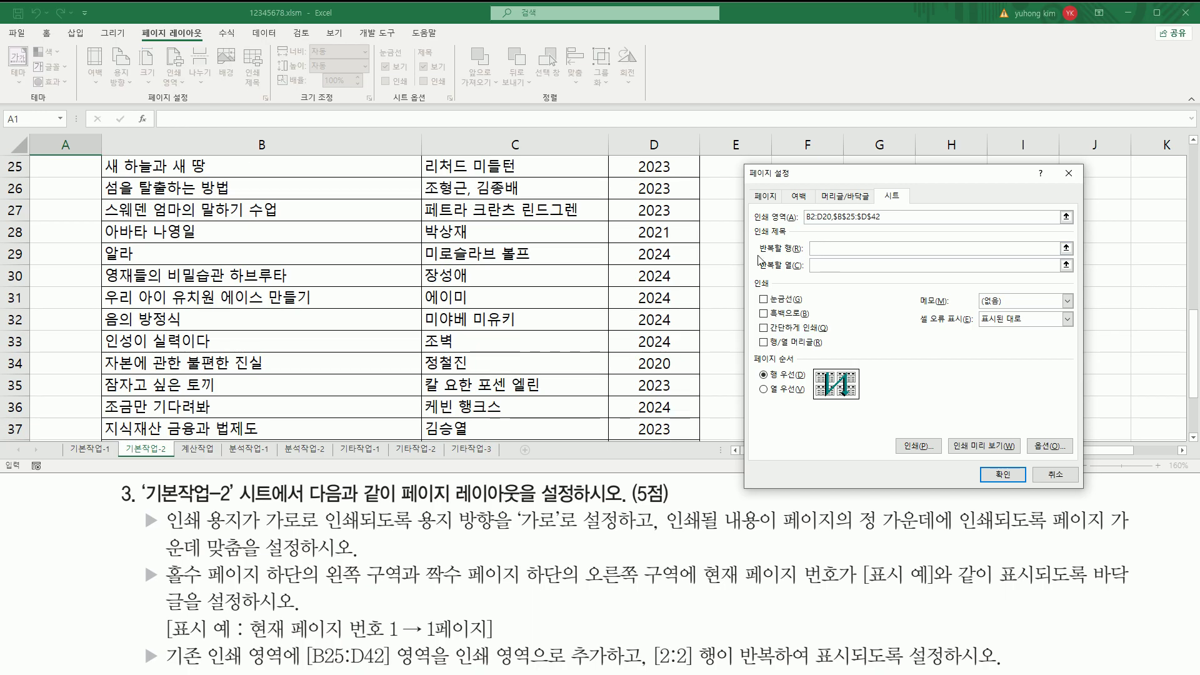
scroll(363, 358, "up", 8)
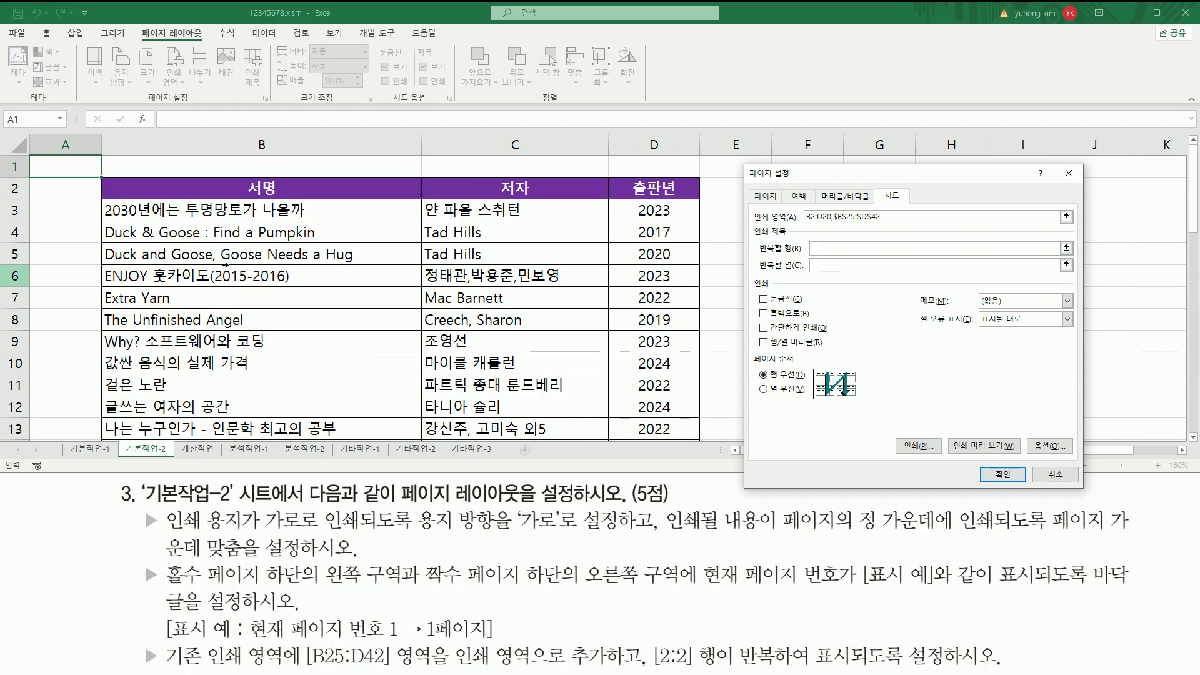
left_click(135, 187)
left_click_drag(805, 254, 843, 254)
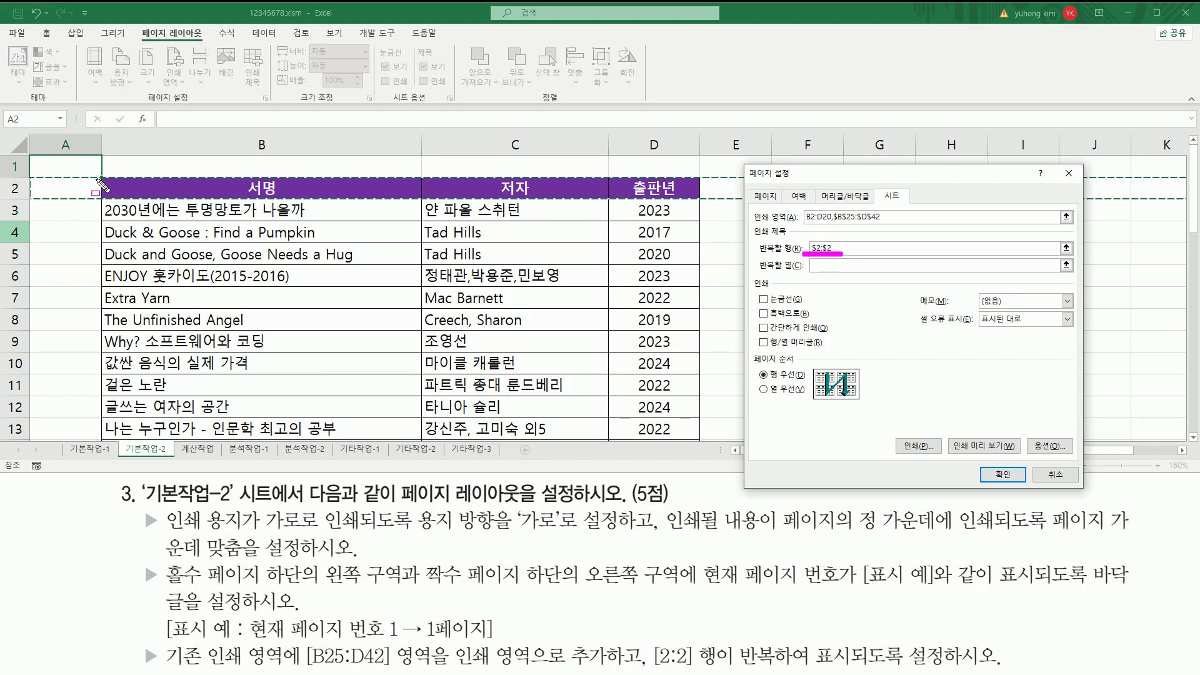
mouse_move(102, 176)
left_mouse_down()
mouse_move(437, 202)
mouse_move(698, 200)
left_mouse_up()
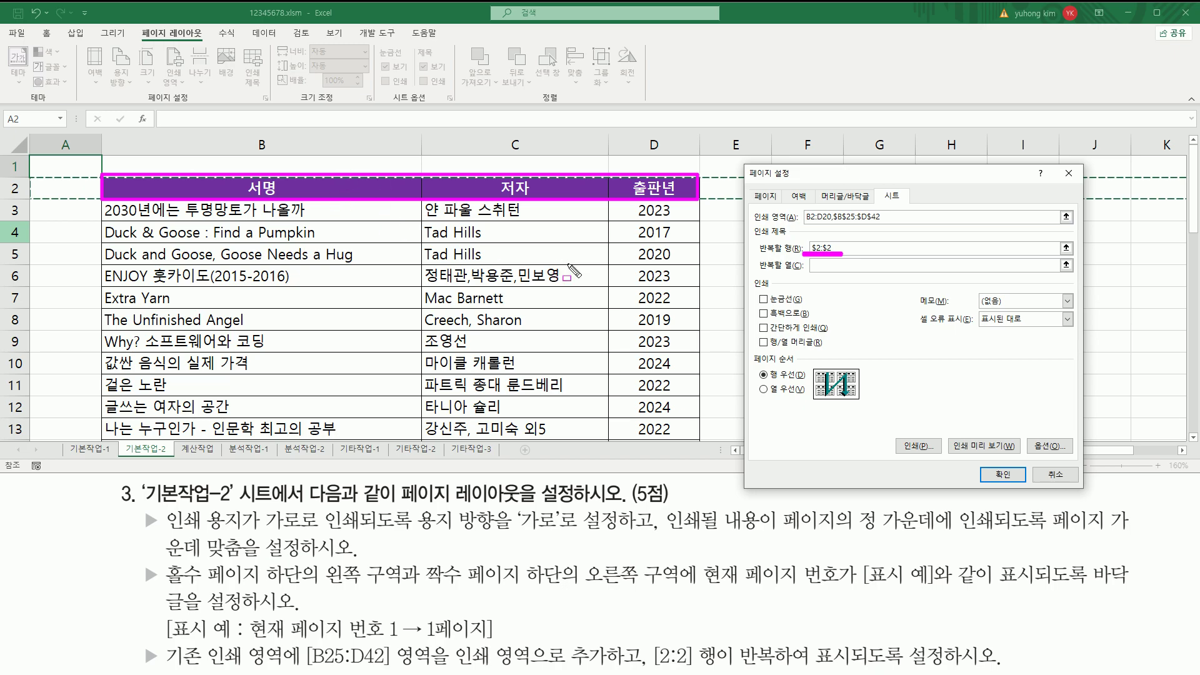
left_click_drag(138, 655, 1027, 654)
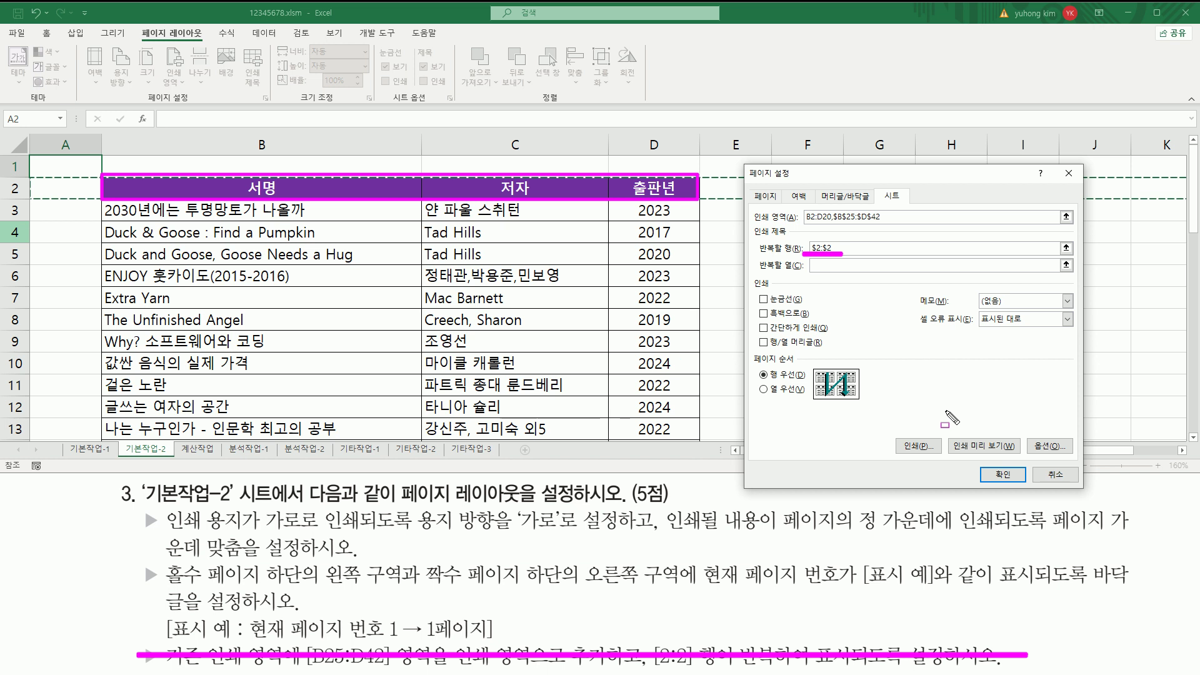
key("Escape")
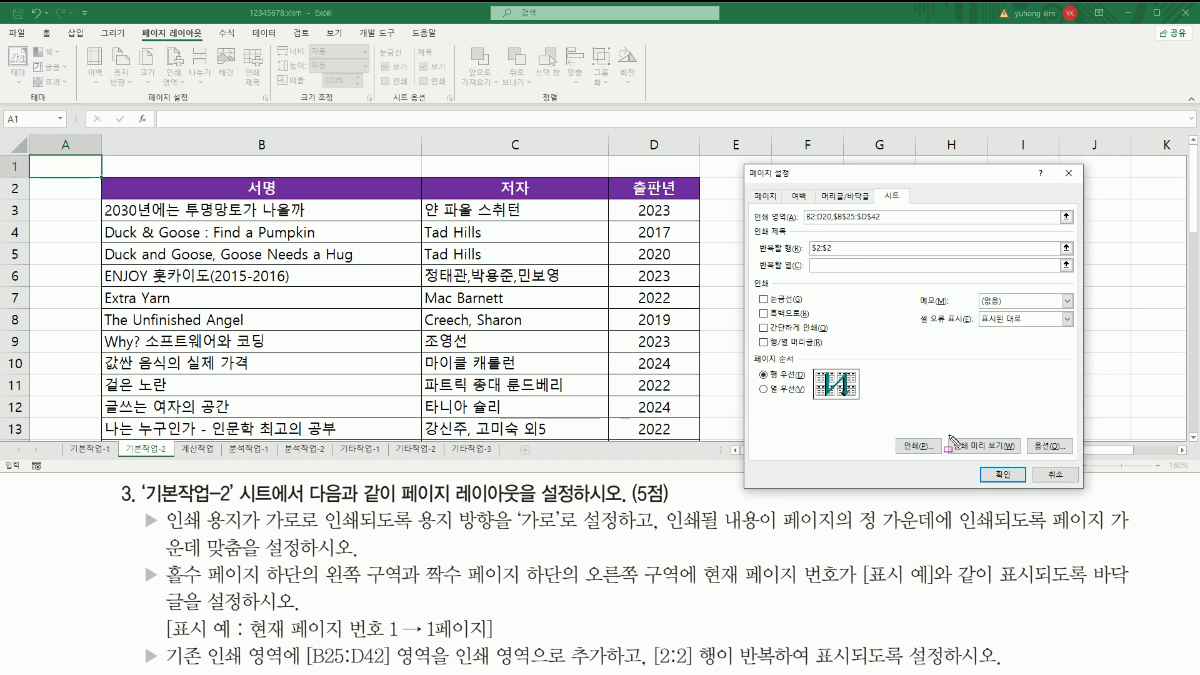
left_click_drag(948, 431, 1022, 457)
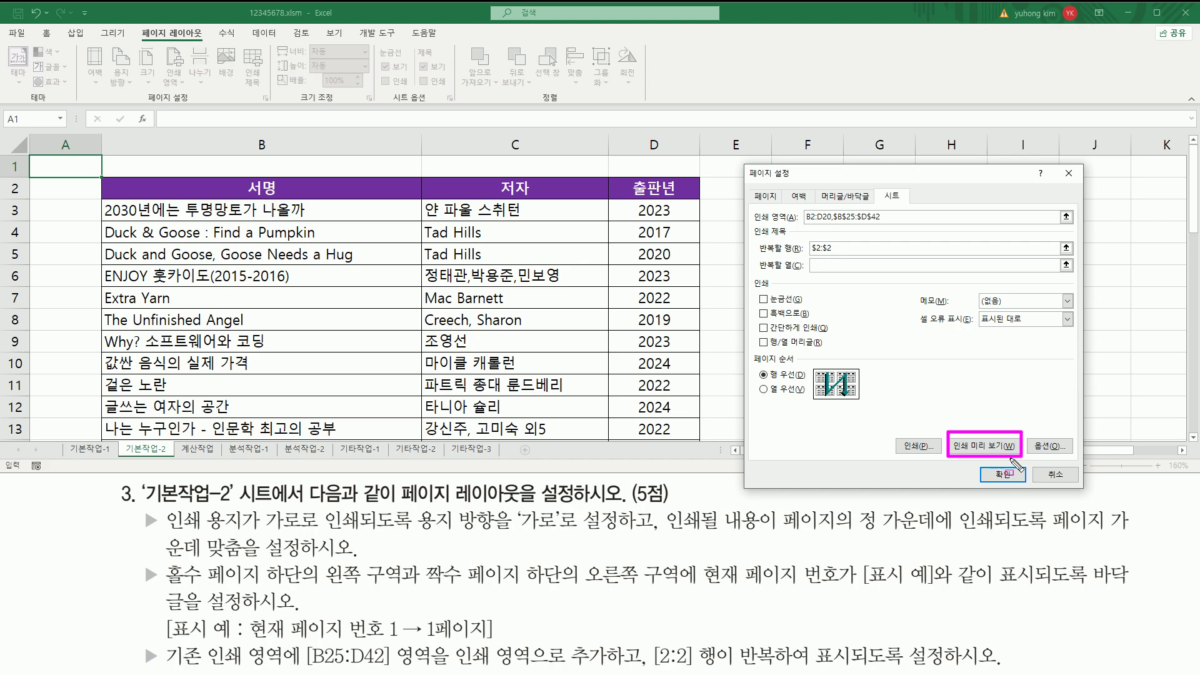